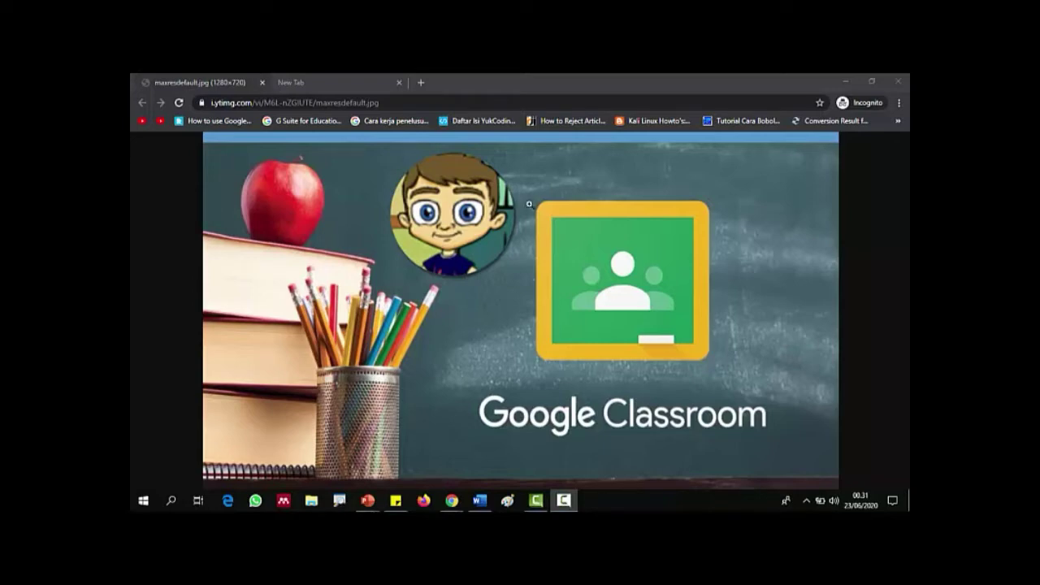
- Load classroom.google.com in the empty tab and open the Google Classroom sign-in page
{"action": "left_click", "coordinate": [288, 82]}
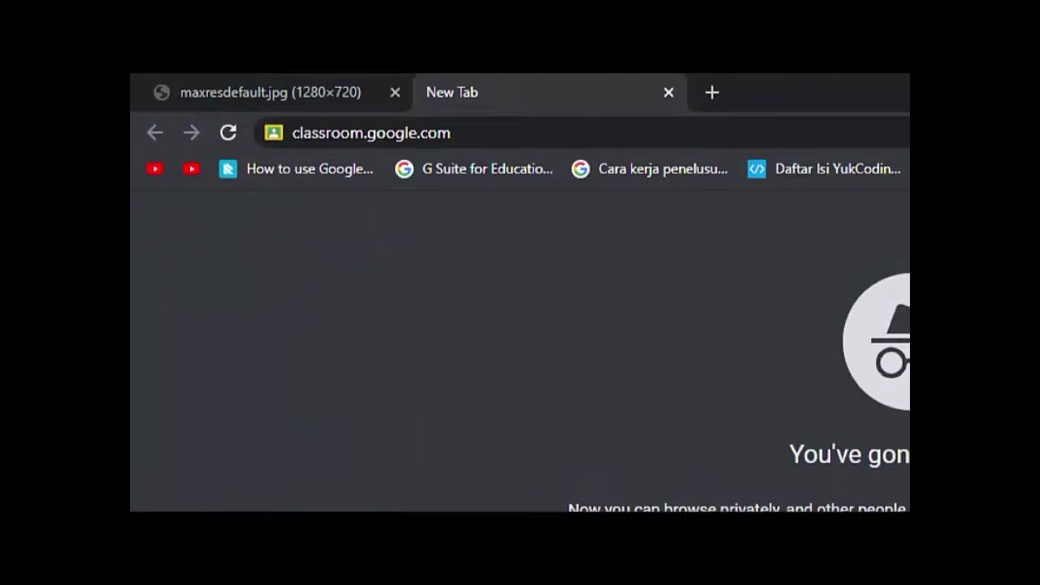
{"action": "left_click", "coordinate": [250, 102]}
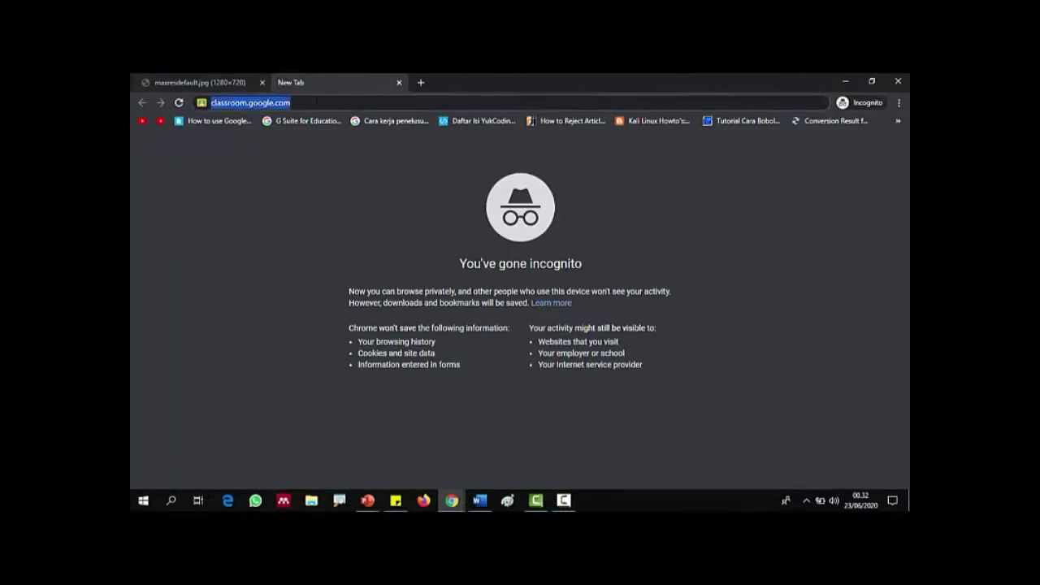
{"action": "key", "text": "Return"}
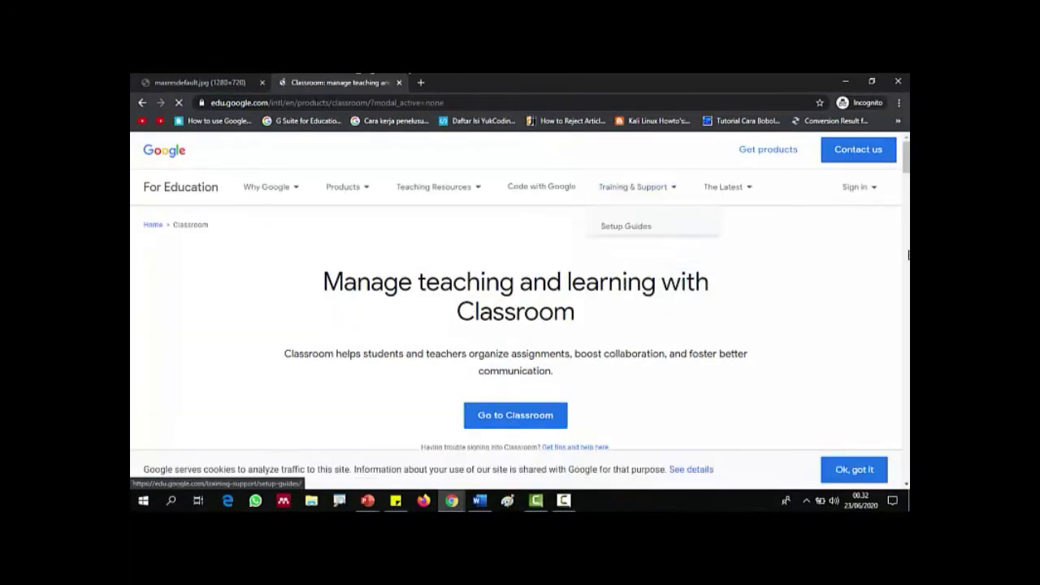
{"action": "left_click", "coordinate": [869, 200]}
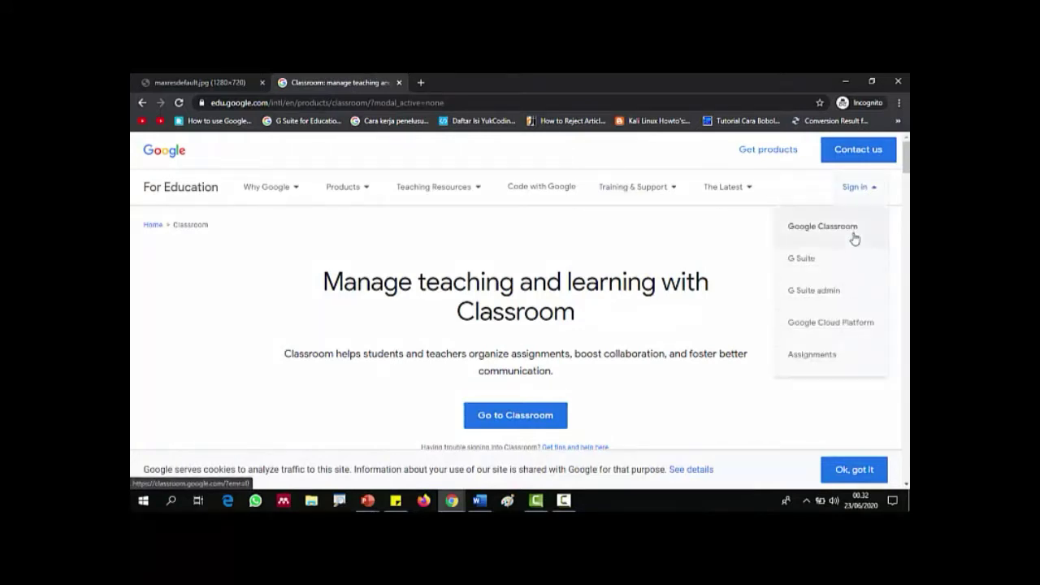
{"action": "left_click", "coordinate": [853, 232]}
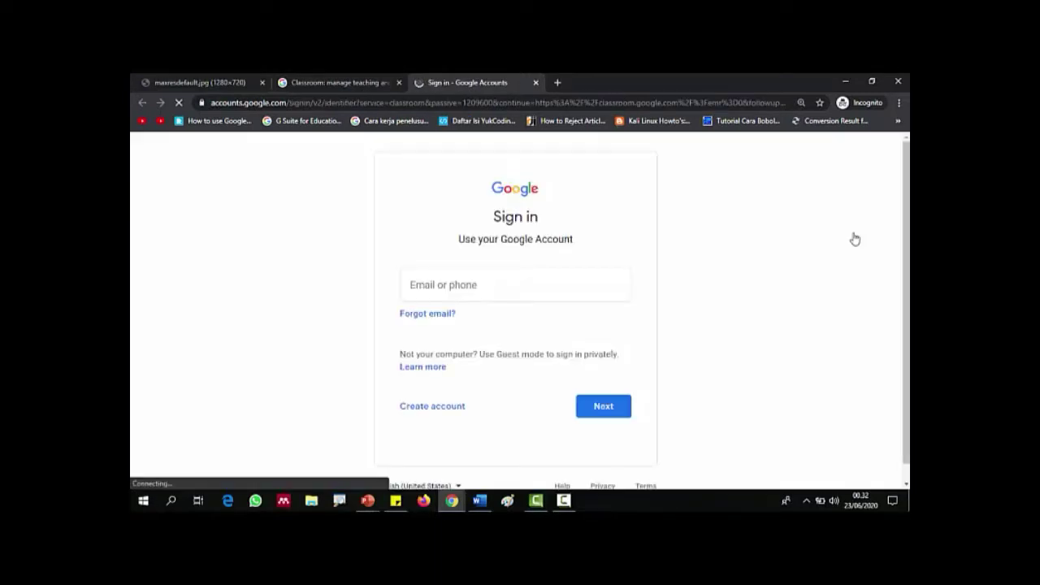
- Enter the teacher's Google account e-mail on the sign-in page and submit it
{"action": "left_click", "coordinate": [445, 292]}
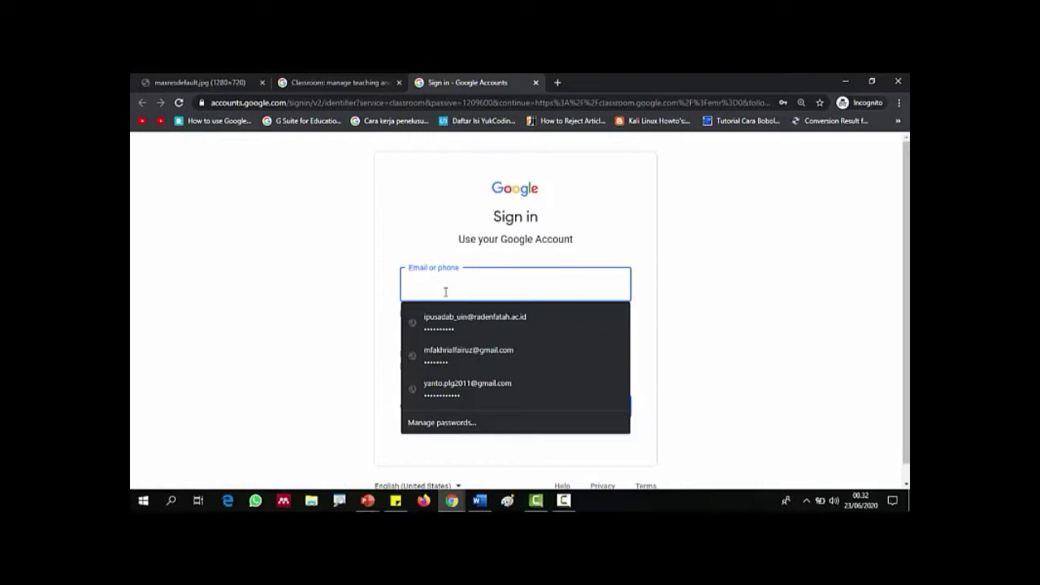
{"action": "type", "text": "m"}
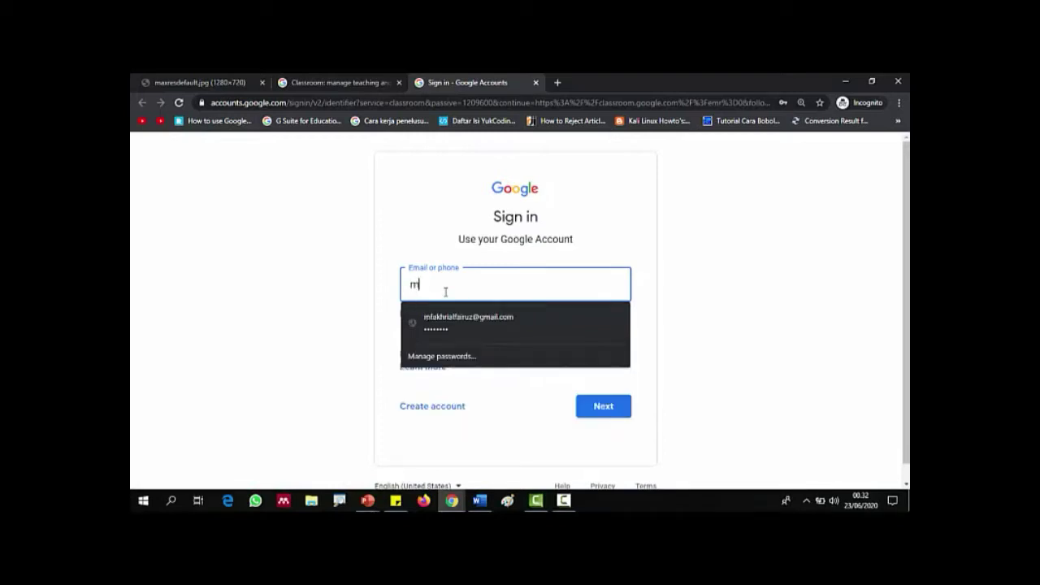
{"action": "type", "text": "ain"}
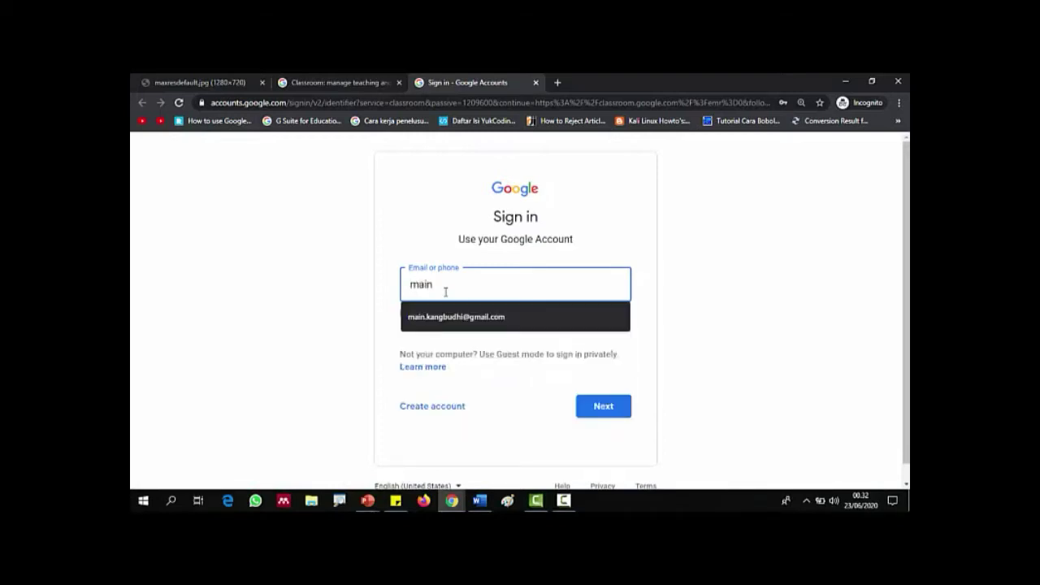
{"action": "key", "text": "Down"}
{"action": "key", "text": "Return"}
{"action": "key", "text": "Return"}
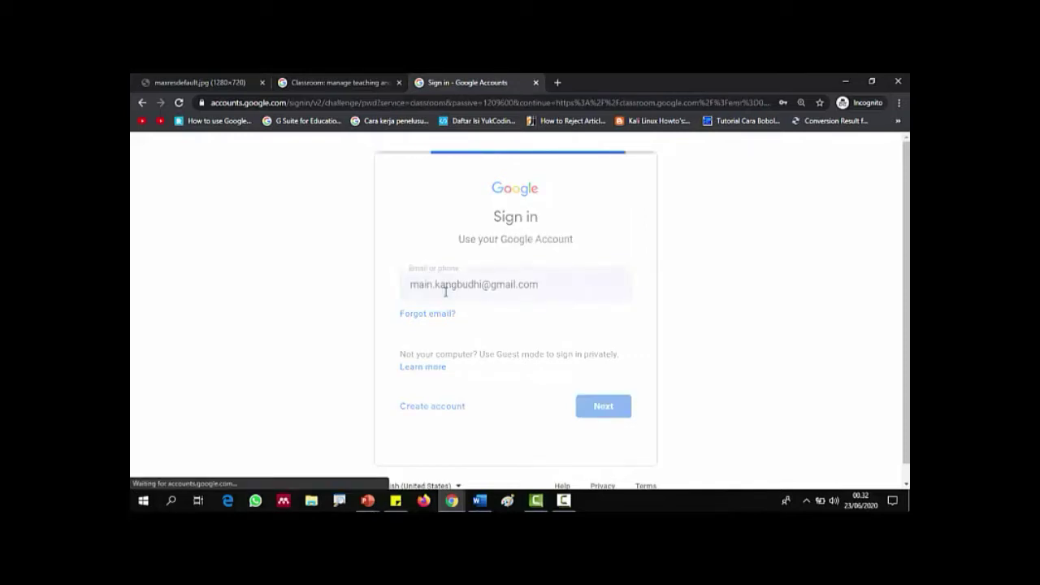
- Enter the account password and sign in to Classroom
{"action": "type", "text": "•••••••"}
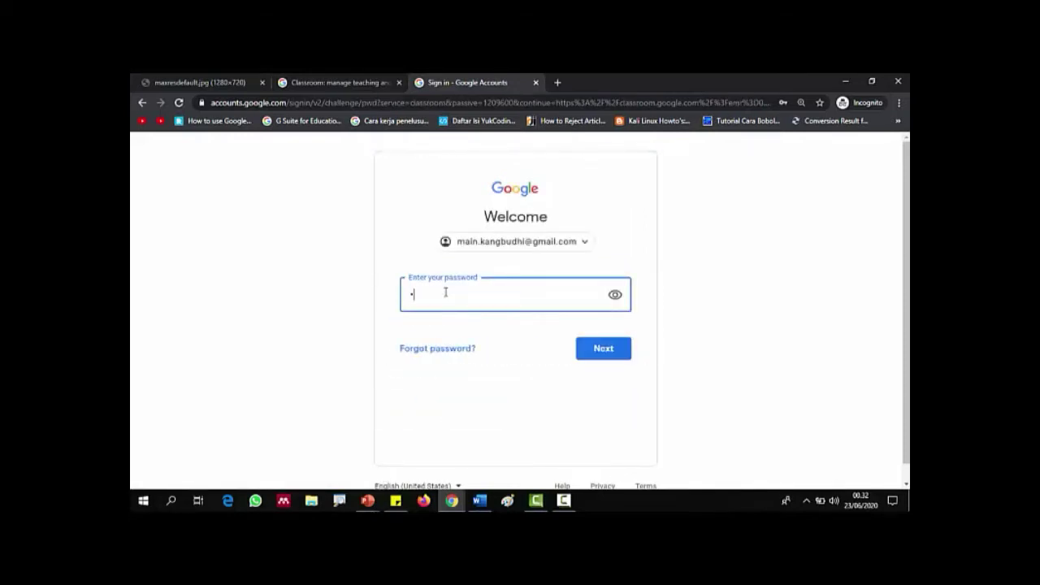
{"action": "type", "text": "•••••••••"}
{"action": "key", "text": "Return"}
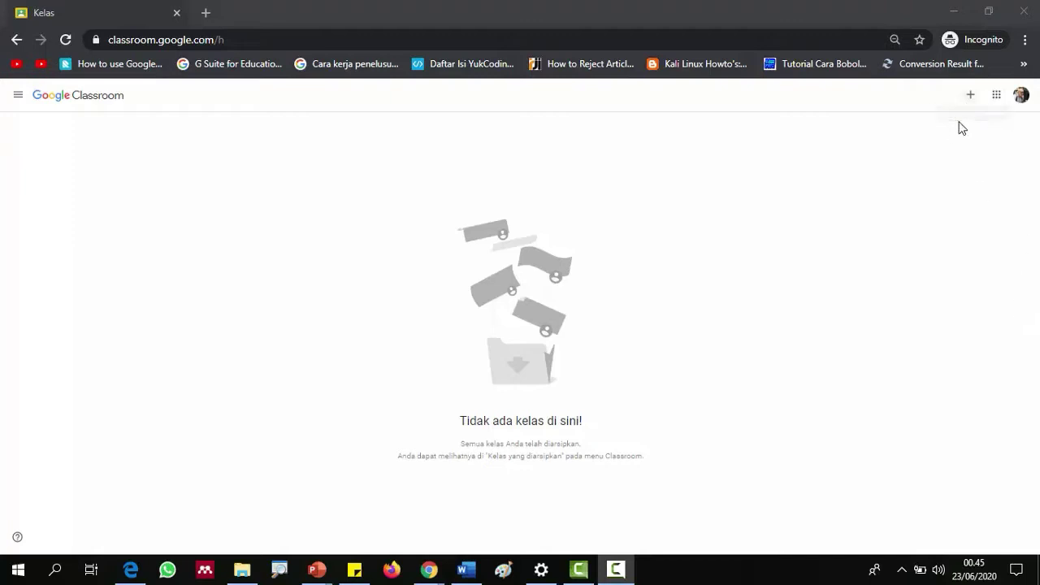
- Enlarge the Classroom page to 100% and start creating a new class (Buat kelas)
{"action": "left_click", "coordinate": [954, 147]}
{"action": "key", "text": "ctrl+plus"}
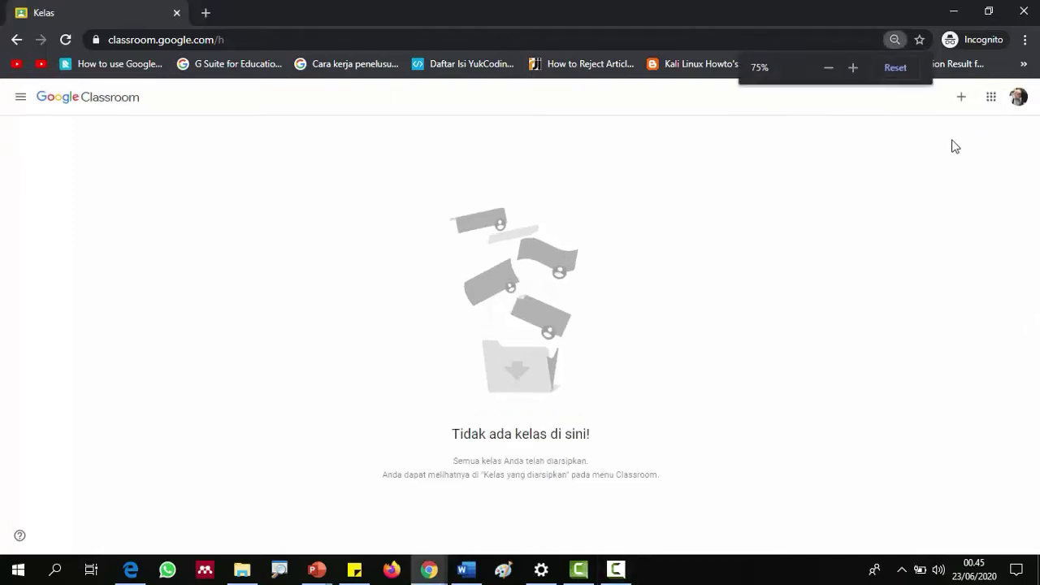
{"action": "key", "text": "ctrl+plus"}
{"action": "key", "text": "ctrl+plus"}
{"action": "key", "text": "ctrl+plus"}
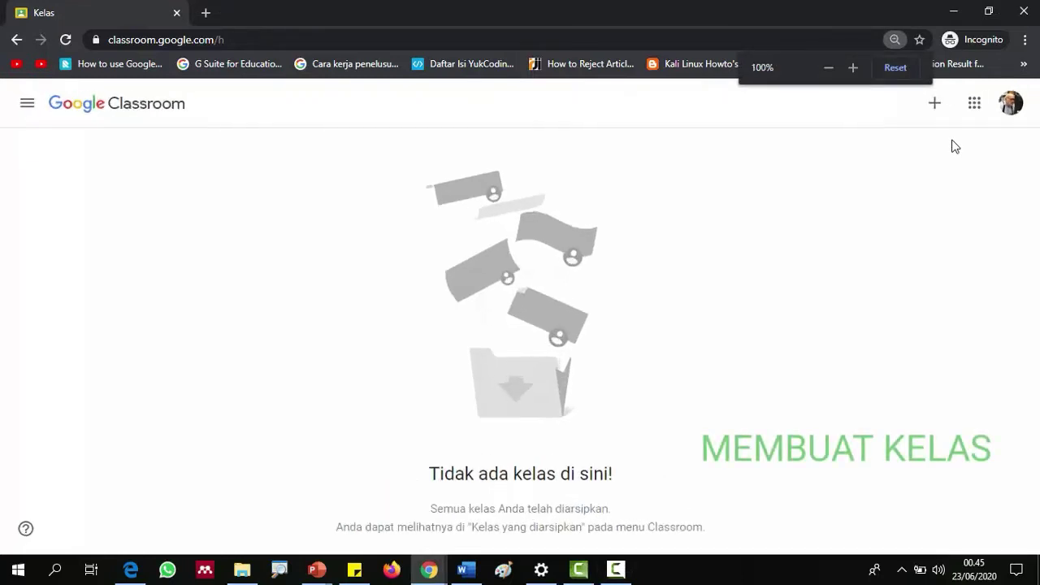
{"action": "left_click", "coordinate": [933, 104]}
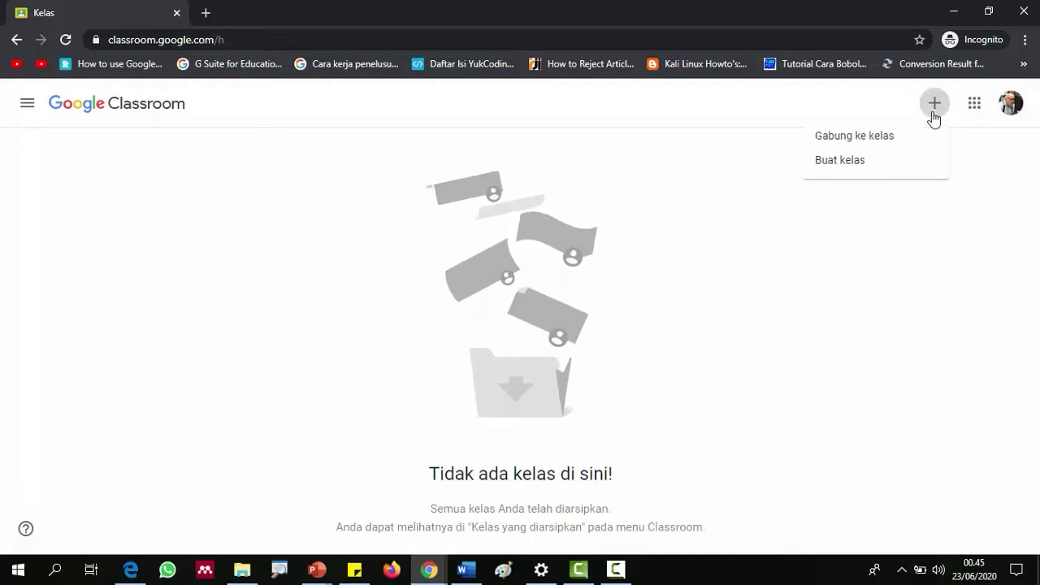
{"action": "left_click", "coordinate": [854, 168]}
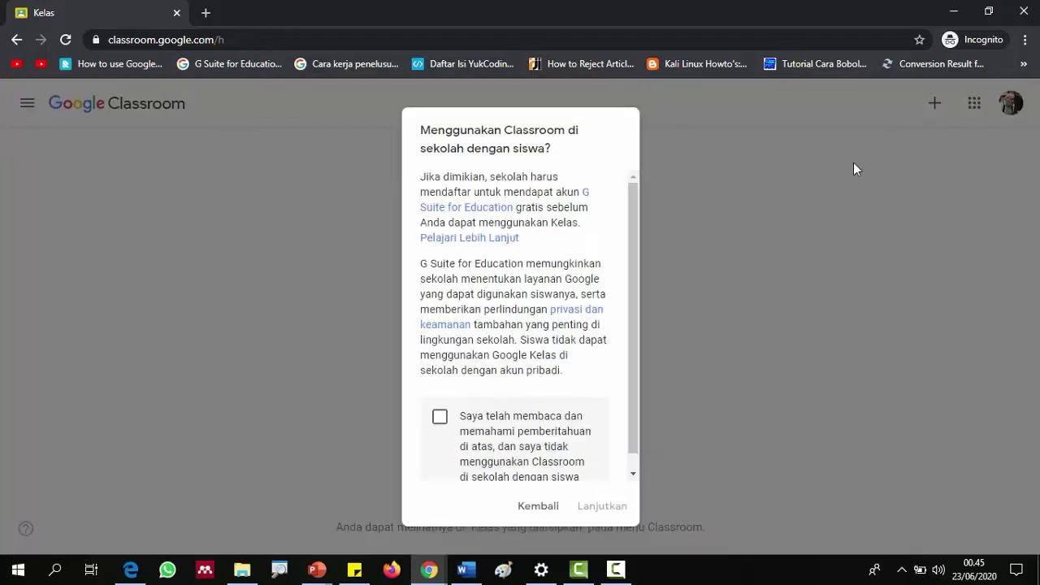
- Accept the notice about using Classroom at school with students and name the new class KKN Relawan Wilayah
{"action": "left_click", "coordinate": [439, 418]}
{"action": "scroll", "coordinate": [594, 378], "scroll_direction": "down", "scroll_amount": 1}
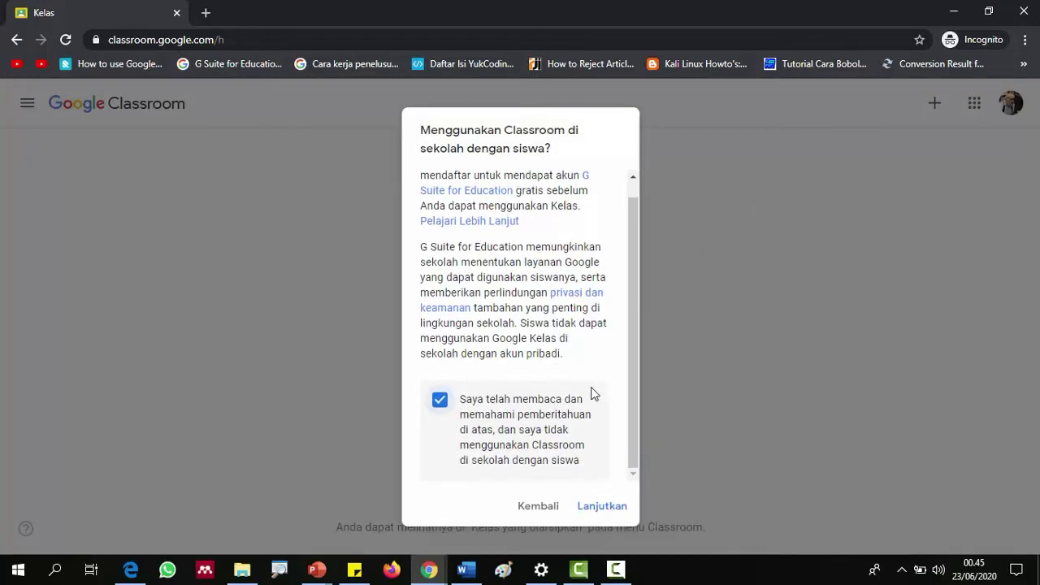
{"action": "left_click", "coordinate": [600, 507]}
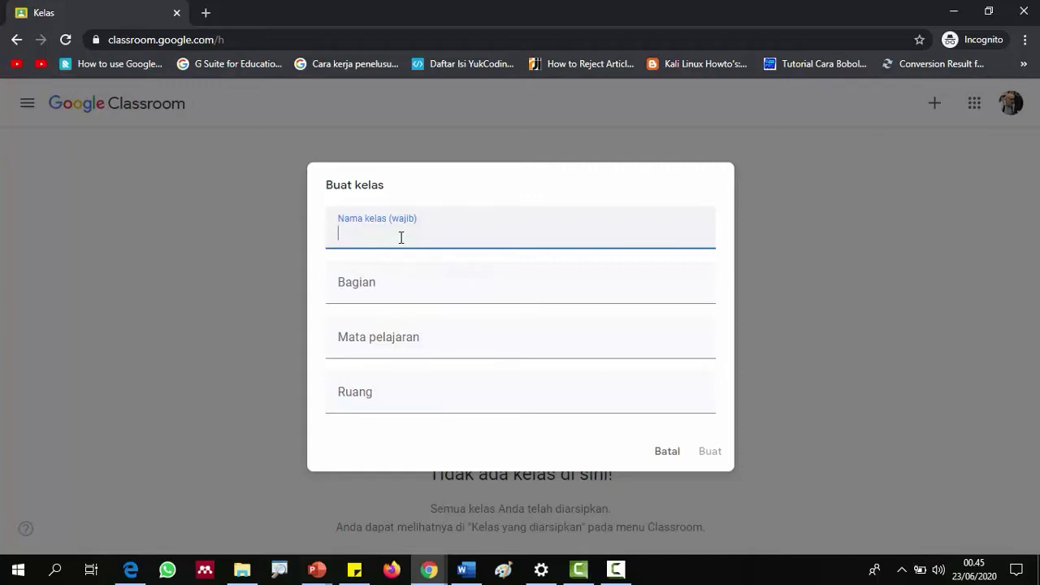
{"action": "type", "text": "KKN Relawan Wilayah"}
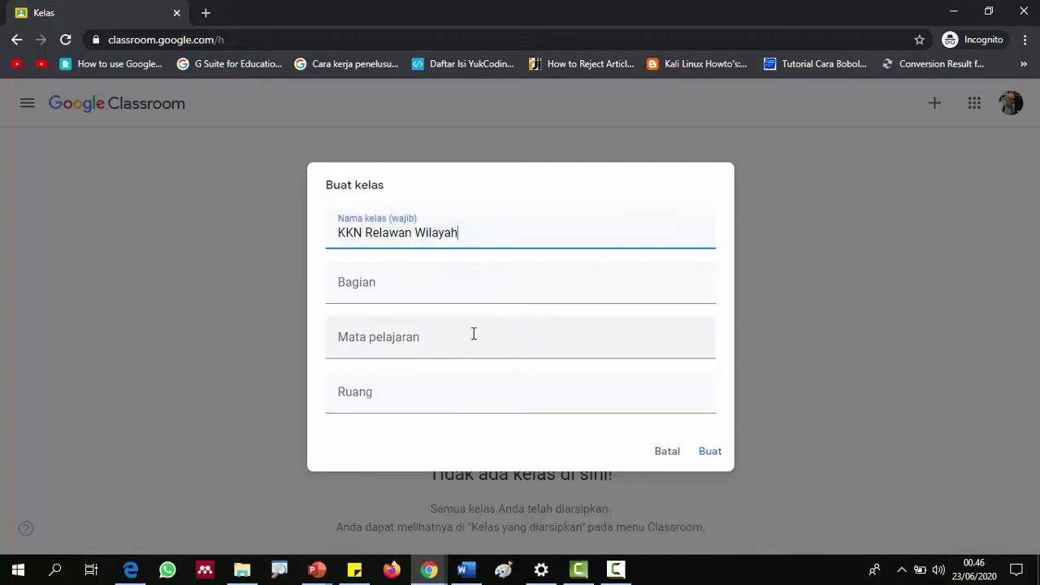
- Examine how existing classes are named on the Classroom pages in the other Chrome window, and return to the new class form
{"action": "left_click", "coordinate": [429, 569]}
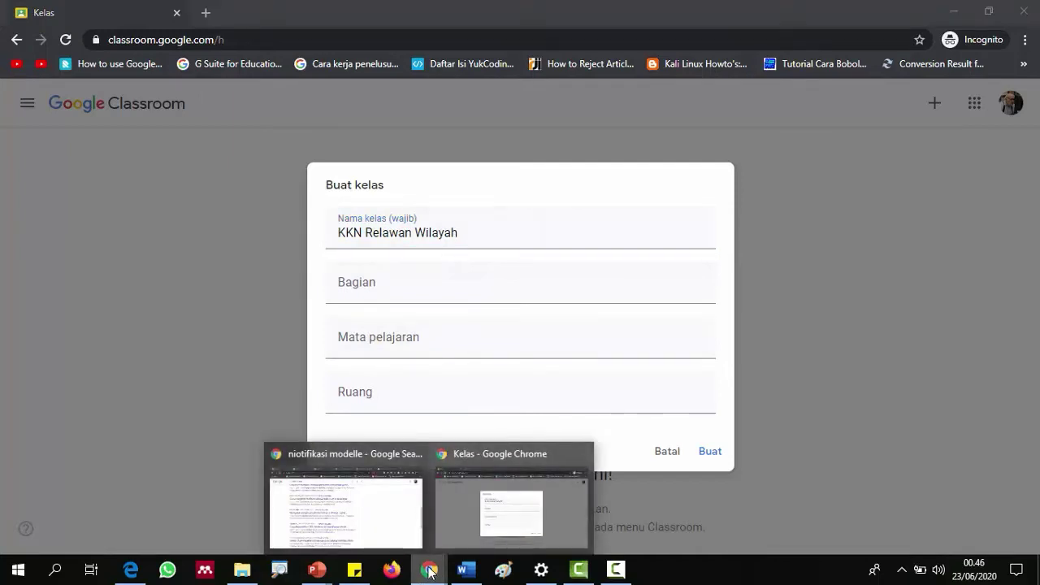
{"action": "left_click", "coordinate": [376, 512]}
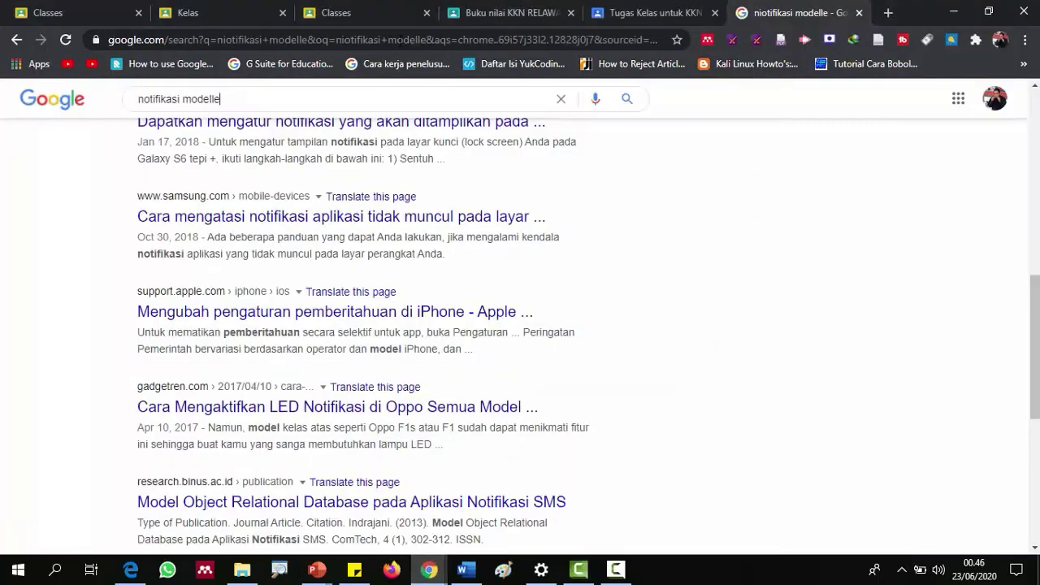
{"action": "left_click", "coordinate": [248, 16]}
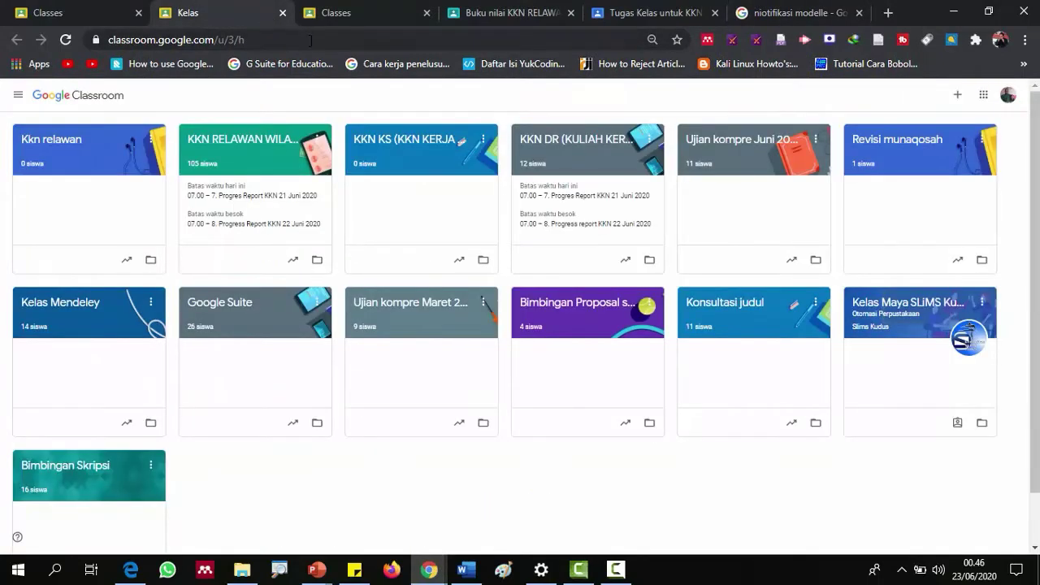
{"action": "left_click", "coordinate": [341, 17]}
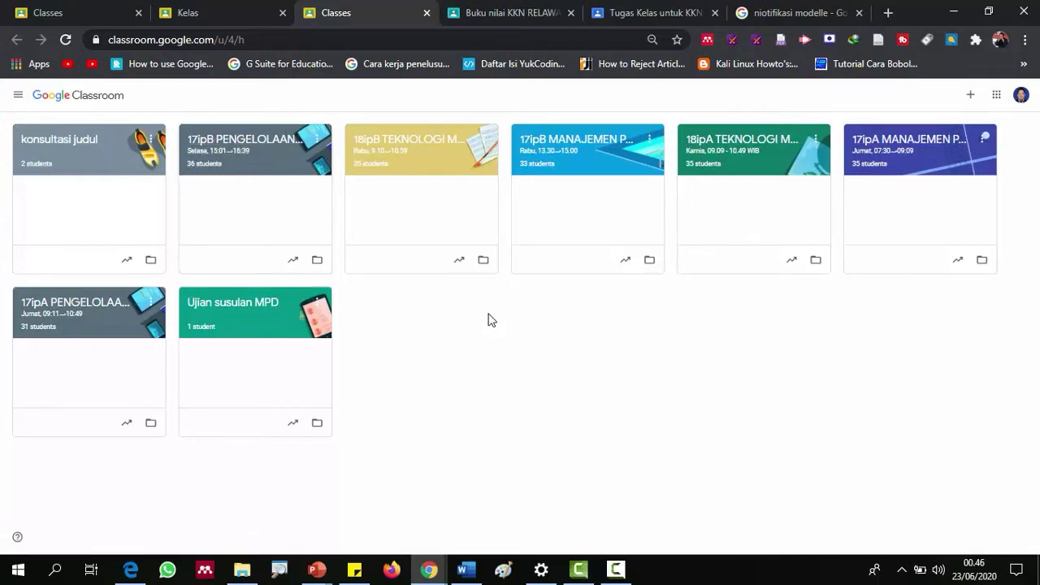
{"action": "key", "text": "ctrl+plus"}
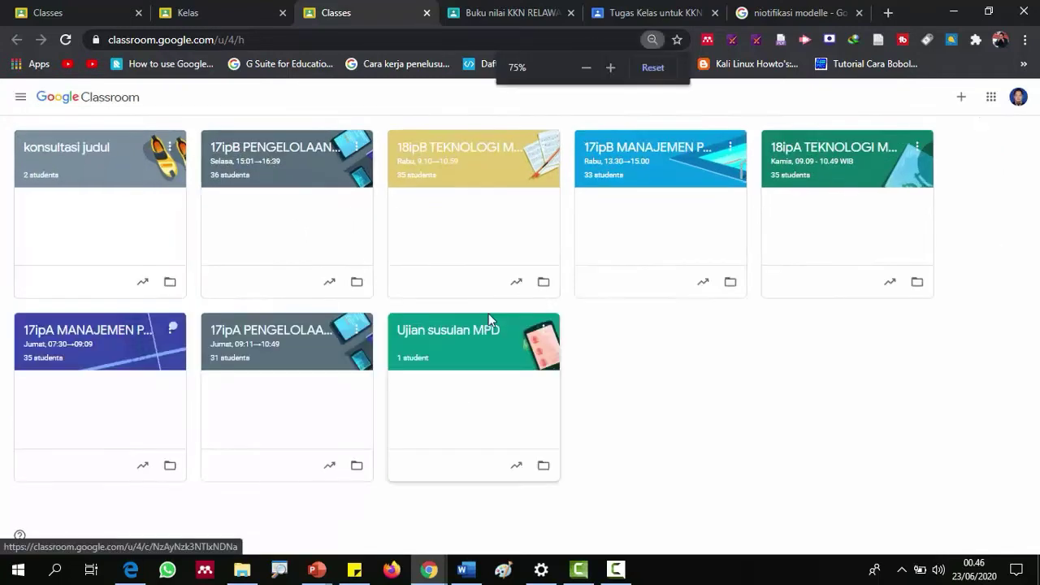
{"action": "key", "text": "ctrl+plus"}
{"action": "key", "text": "ctrl+plus"}
{"action": "key", "text": "ctrl+plus"}
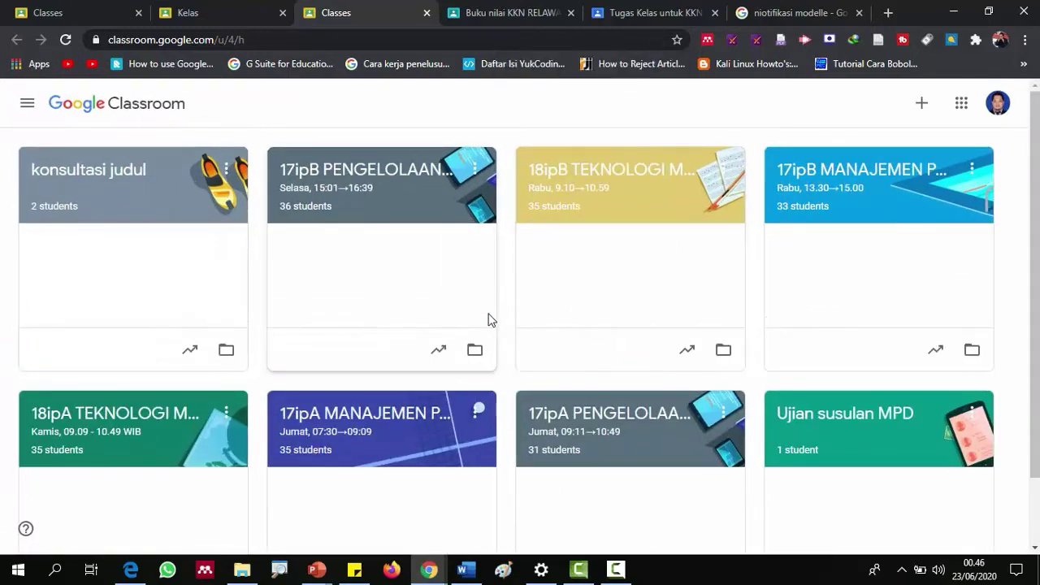
{"action": "left_click", "coordinate": [429, 568]}
{"action": "left_click", "coordinate": [549, 524]}
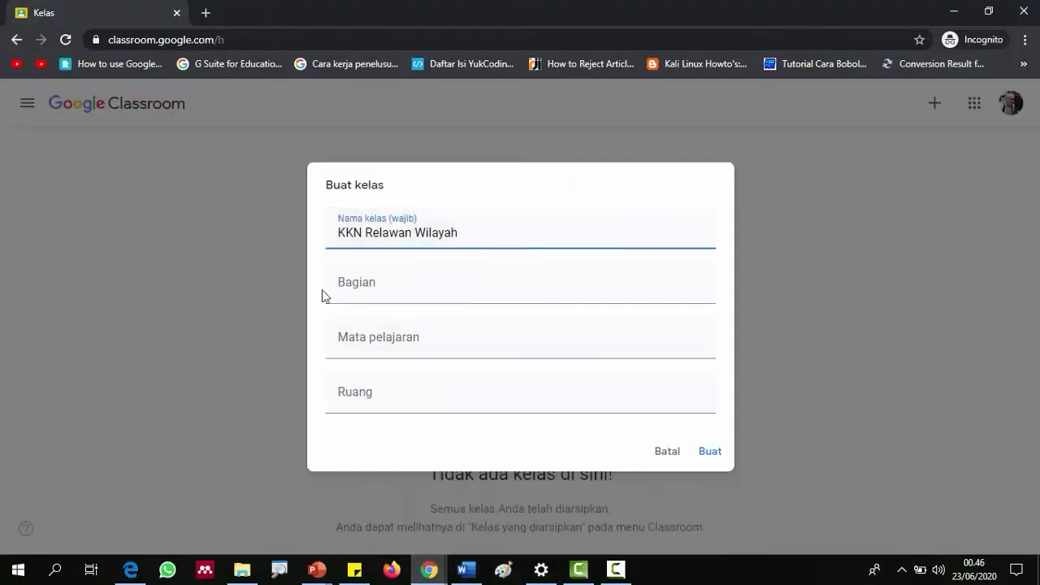
- Examine the class settings of 17ipB PENGELOLAAN PERPUSTAKAAN DIGITAL in the other Chrome window as an example for the new class's details
{"action": "left_click_drag", "start_coordinate": [336, 234], "coordinate": [462, 241]}
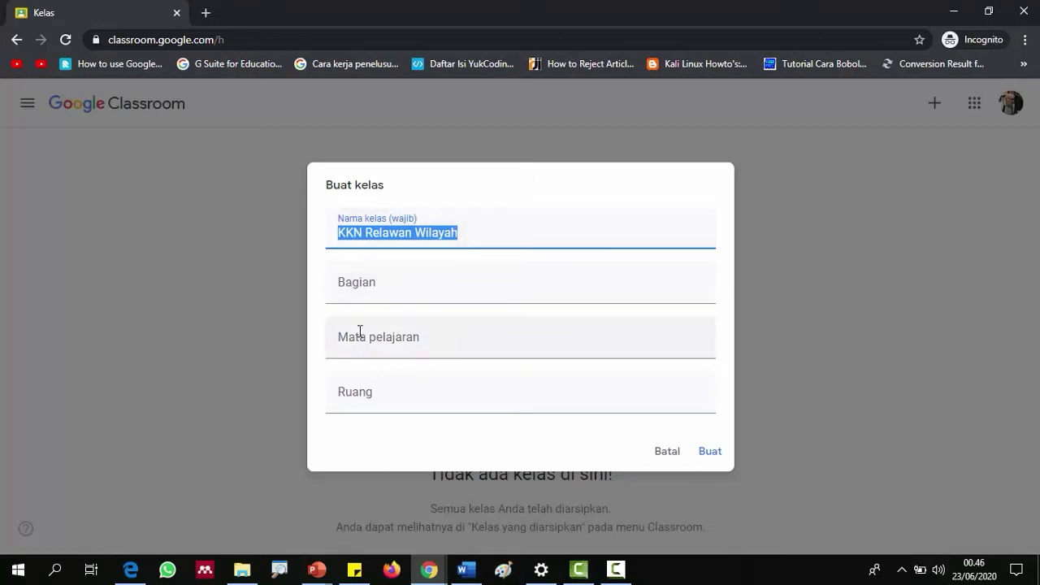
{"action": "left_click", "coordinate": [354, 289]}
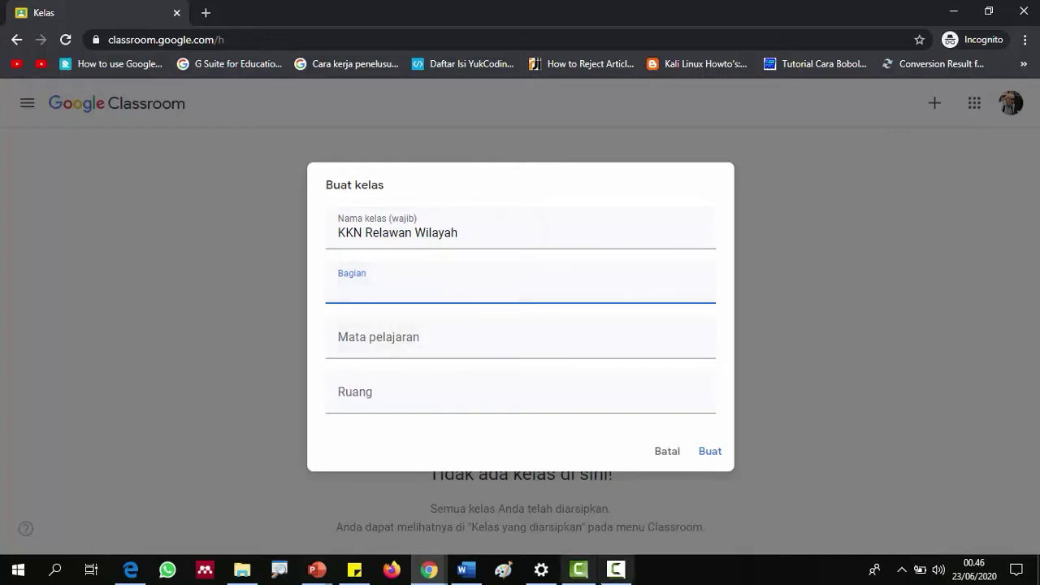
{"action": "left_click", "coordinate": [429, 569]}
{"action": "left_click", "coordinate": [307, 519]}
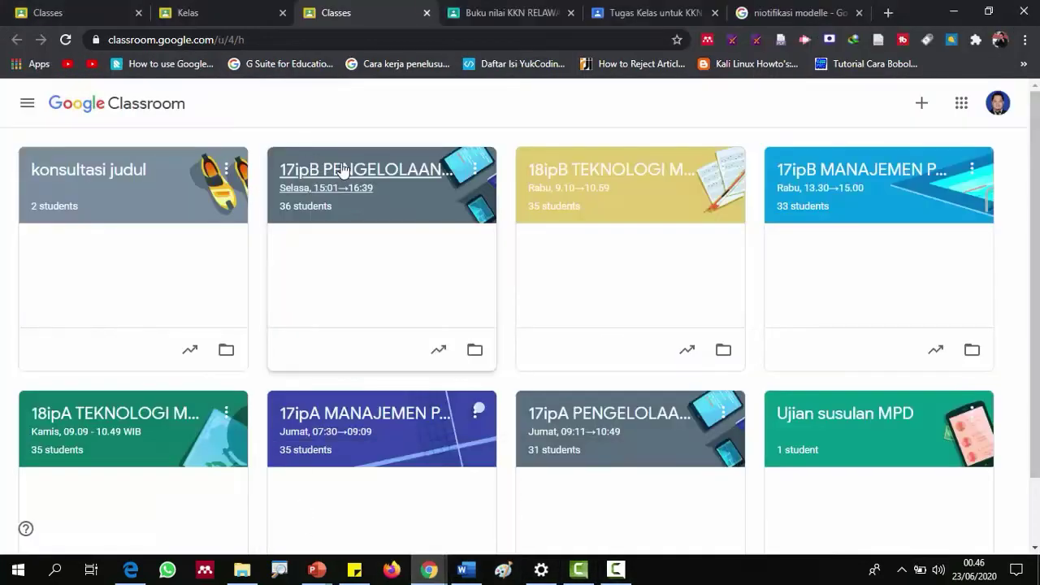
{"action": "left_click", "coordinate": [418, 176]}
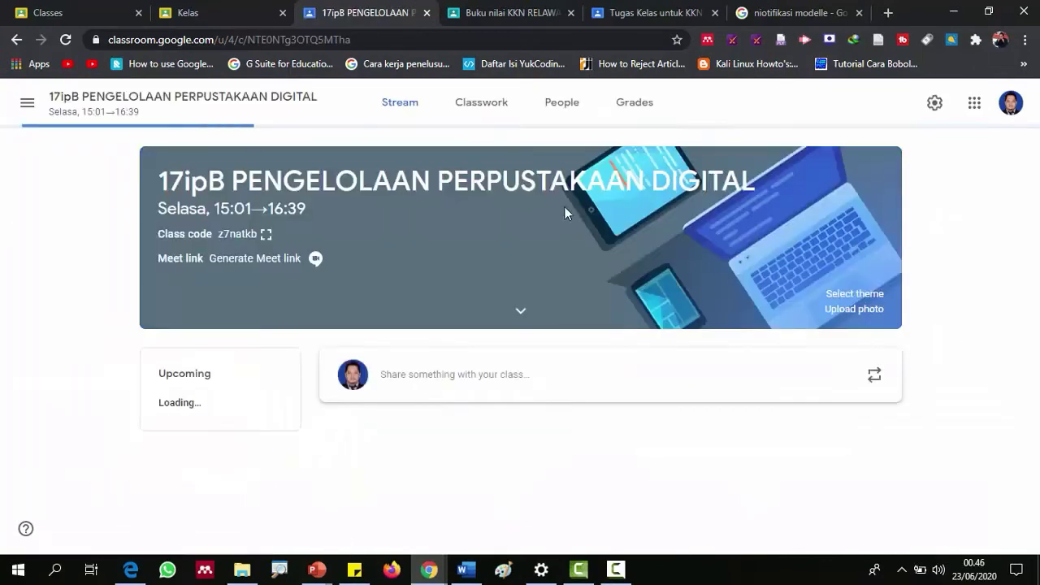
{"action": "left_click", "coordinate": [921, 103]}
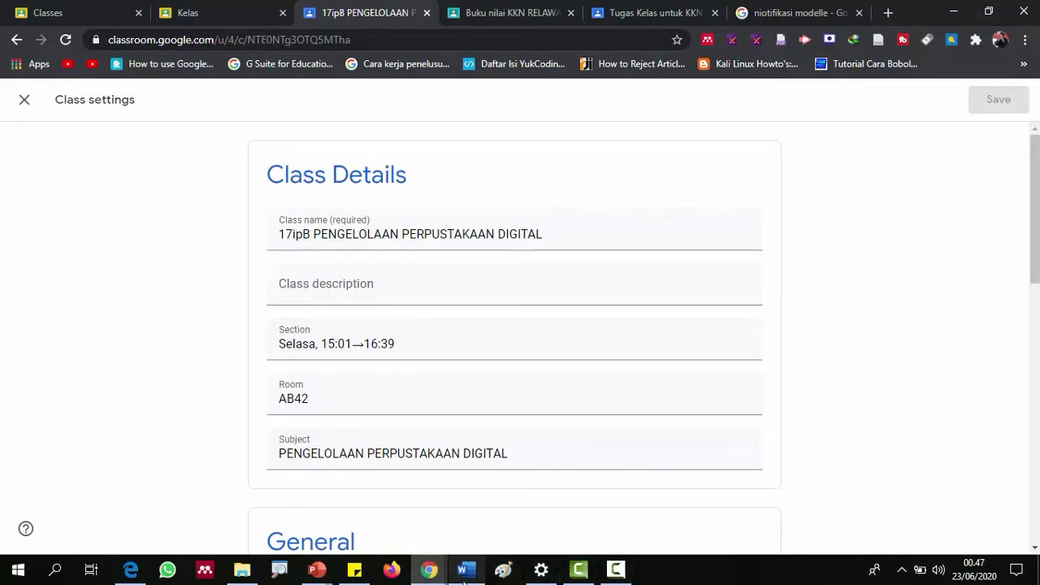
{"action": "mouse_move", "coordinate": [429, 569]}
{"action": "left_click", "coordinate": [492, 524]}
- Set the new class's section (Bagian) to KKN 73 UIN Raden Fatah Palembang and create the class
{"action": "left_click", "coordinate": [358, 293]}
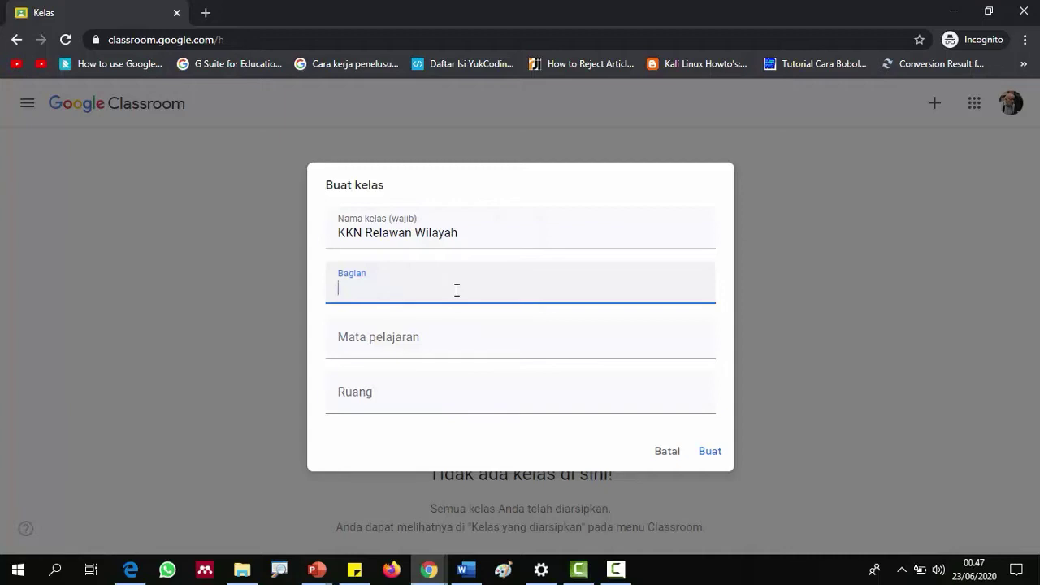
{"action": "type", "text": "KKN 73 UIN Rad"}
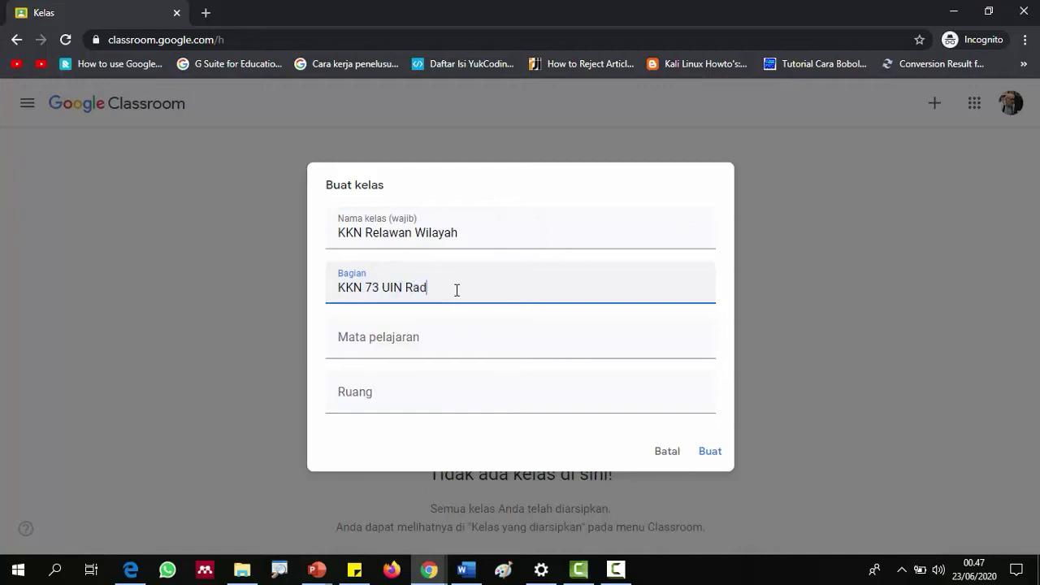
{"action": "type", "text": "en Fatah Palembang"}
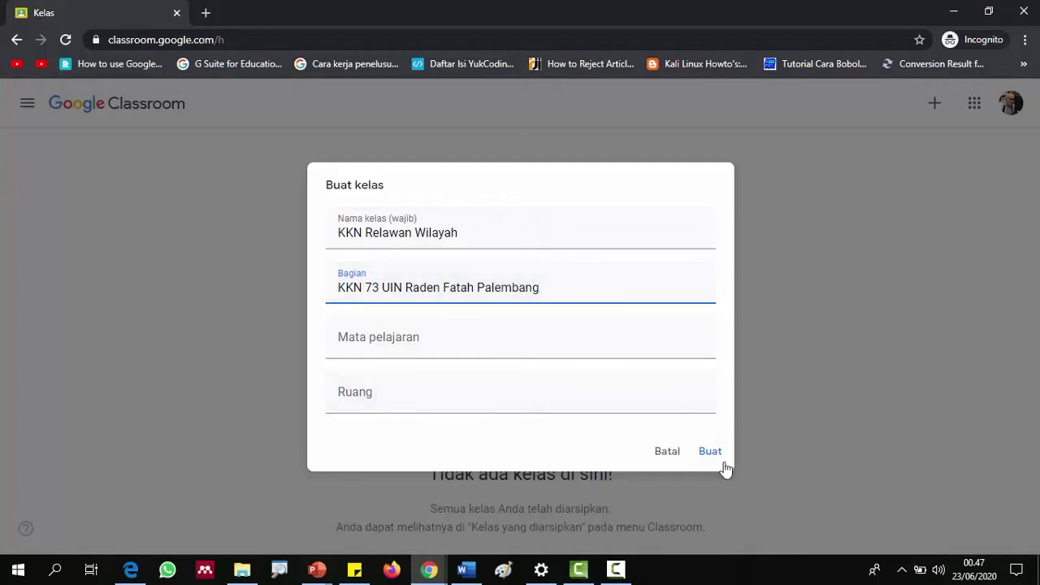
{"action": "left_click", "coordinate": [716, 454]}
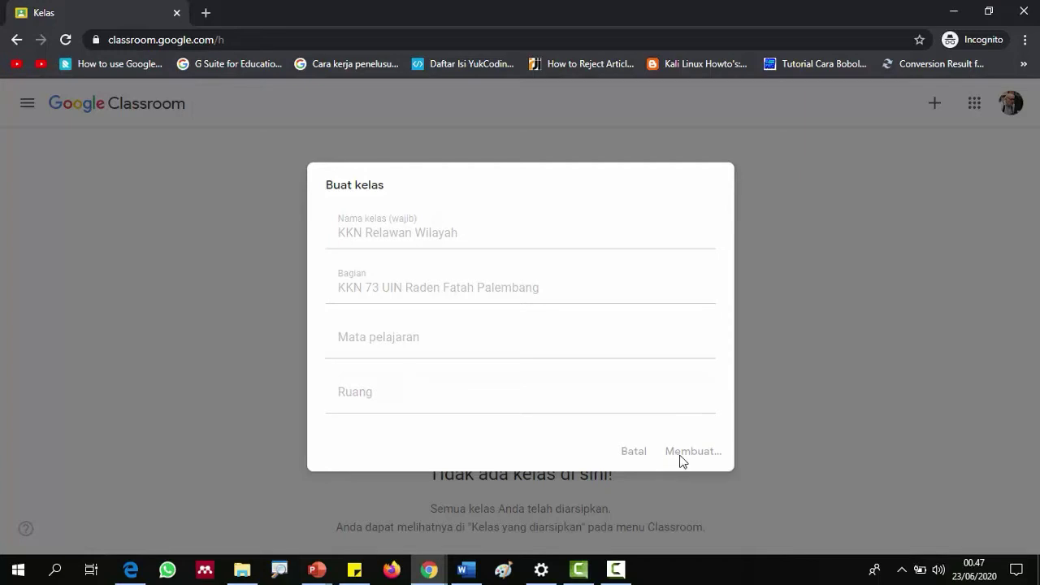
{"action": "mouse_move", "coordinate": [431, 575]}
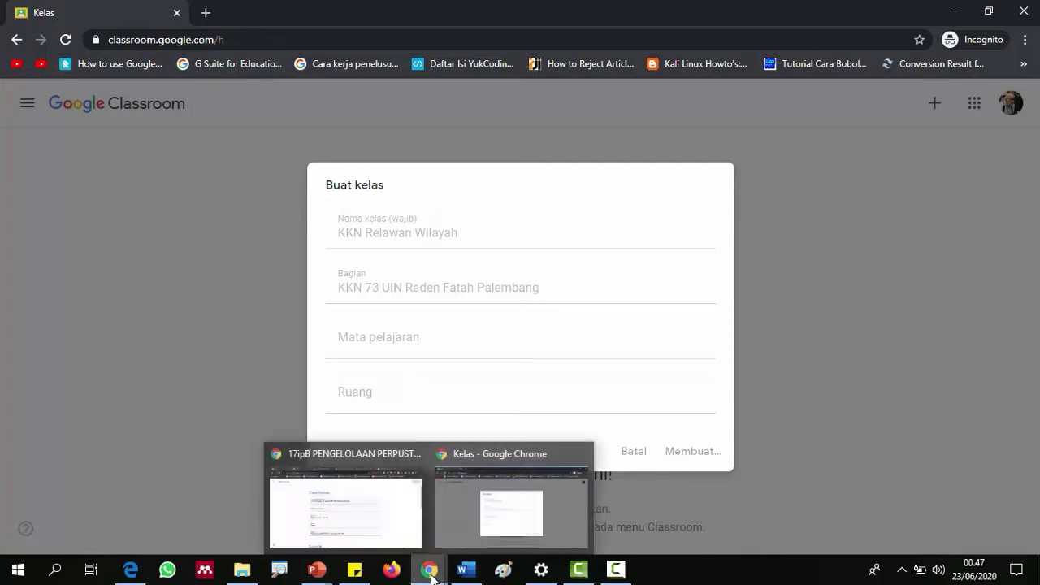
- Switch to the other Chrome window and open the class settings of the existing KKN RELAWAN WILAYAH class
{"action": "left_click", "coordinate": [364, 540]}
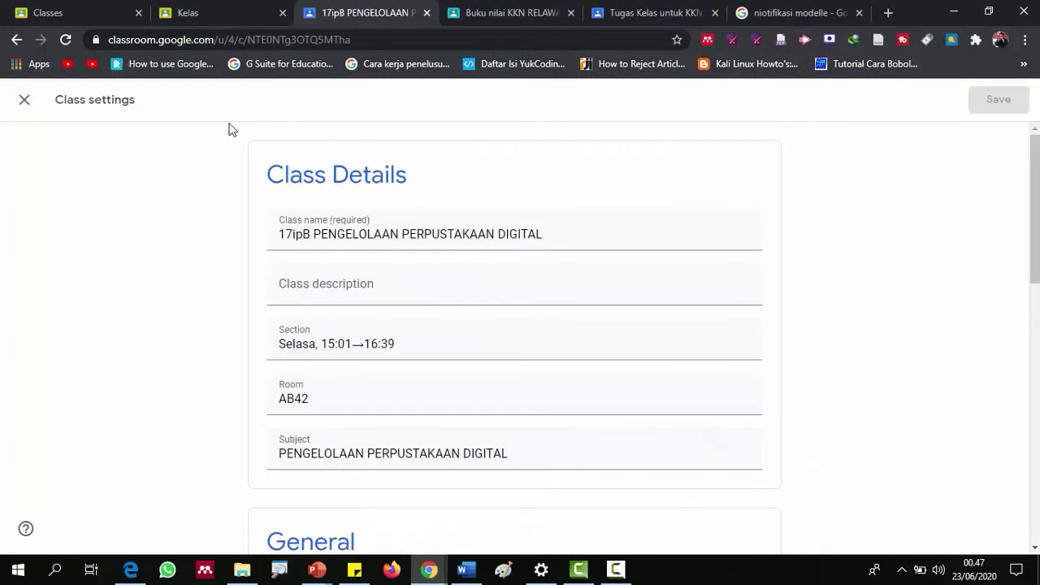
{"action": "left_click", "coordinate": [189, 13]}
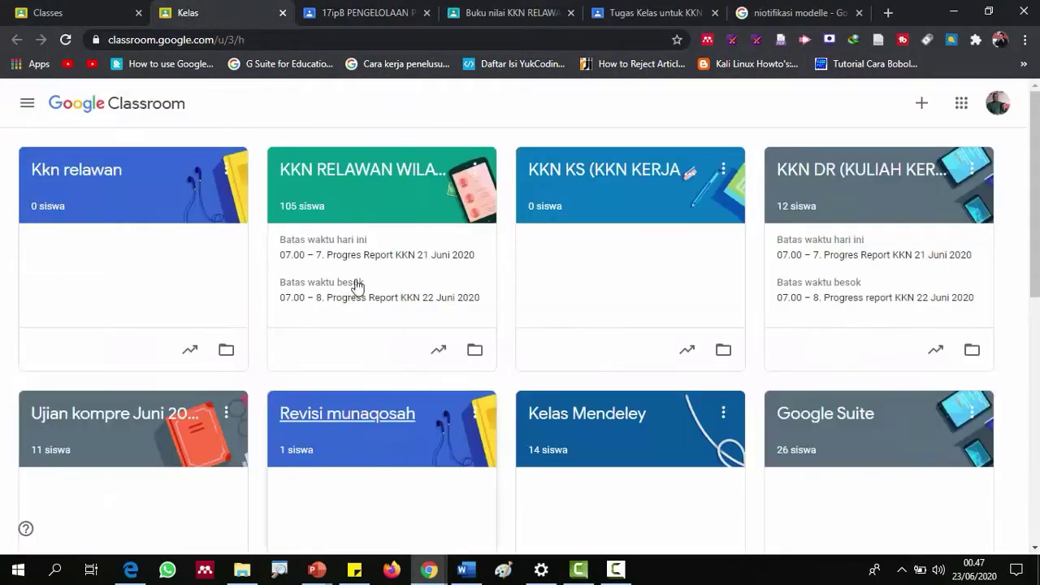
{"action": "left_click", "coordinate": [361, 180]}
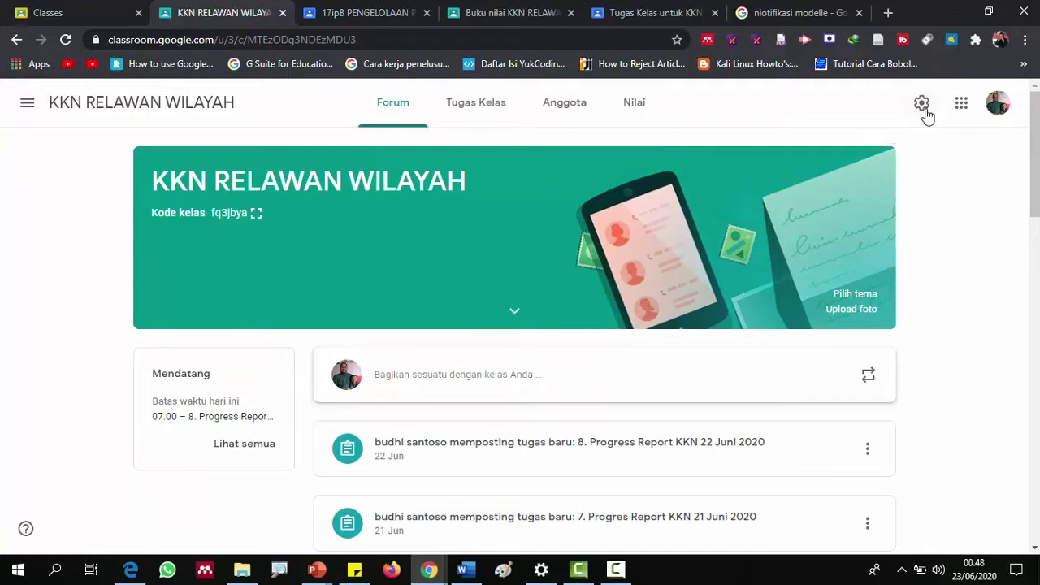
{"action": "left_click", "coordinate": [921, 104]}
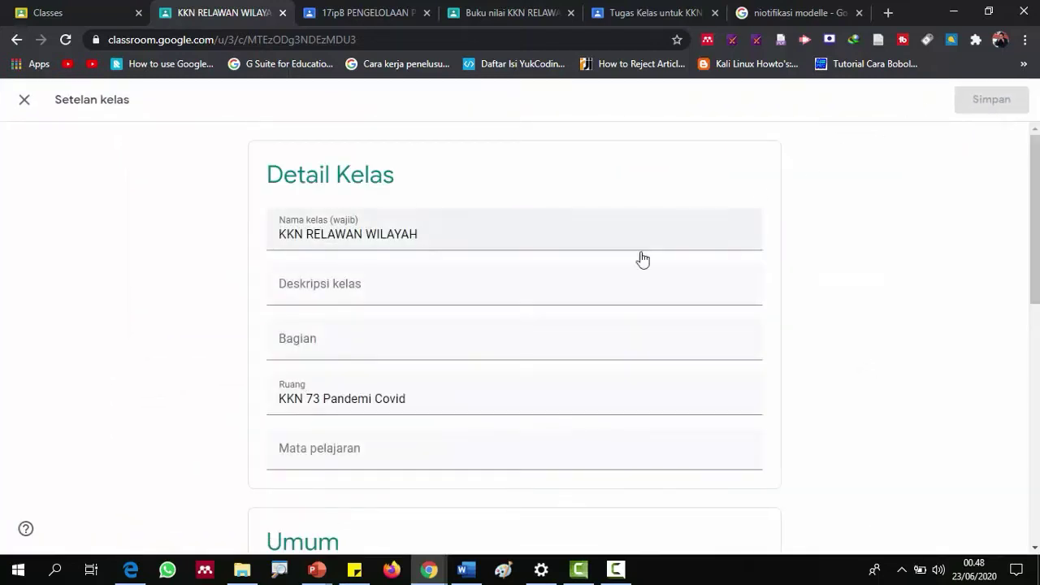
- Examine the general settings, including the available options for Forum and Tugas kelas di forum, without changing them
{"action": "scroll", "coordinate": [582, 355], "scroll_direction": "down", "scroll_amount": 3}
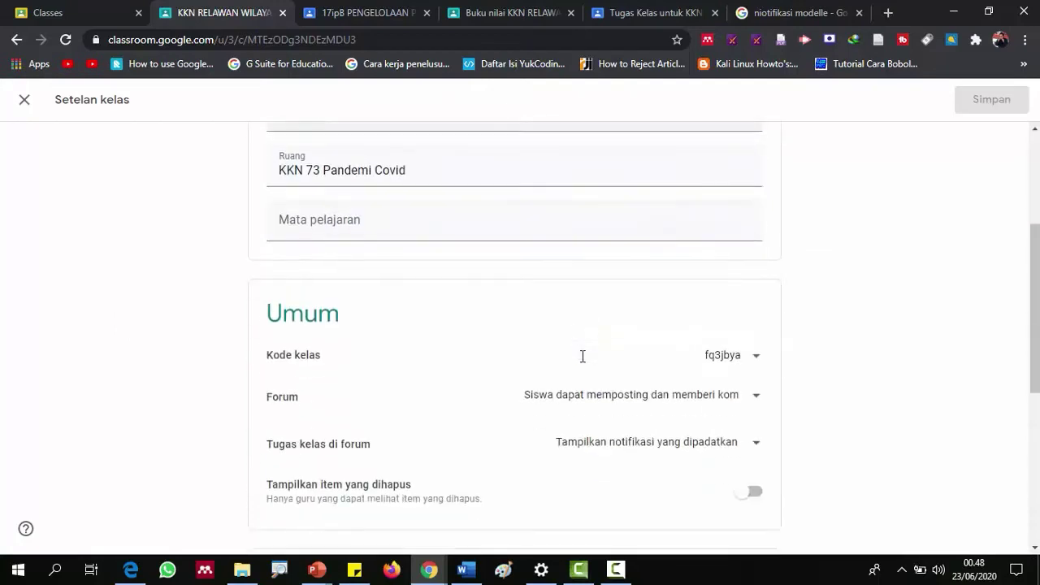
{"action": "scroll", "coordinate": [584, 358], "scroll_direction": "down", "scroll_amount": 3}
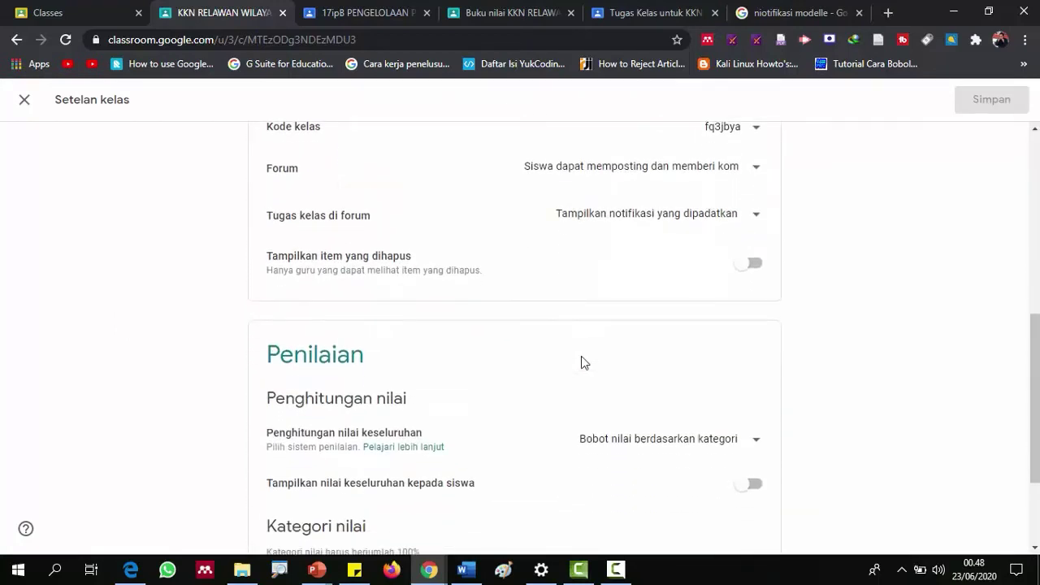
{"action": "scroll", "coordinate": [581, 361], "scroll_direction": "up", "scroll_amount": 1}
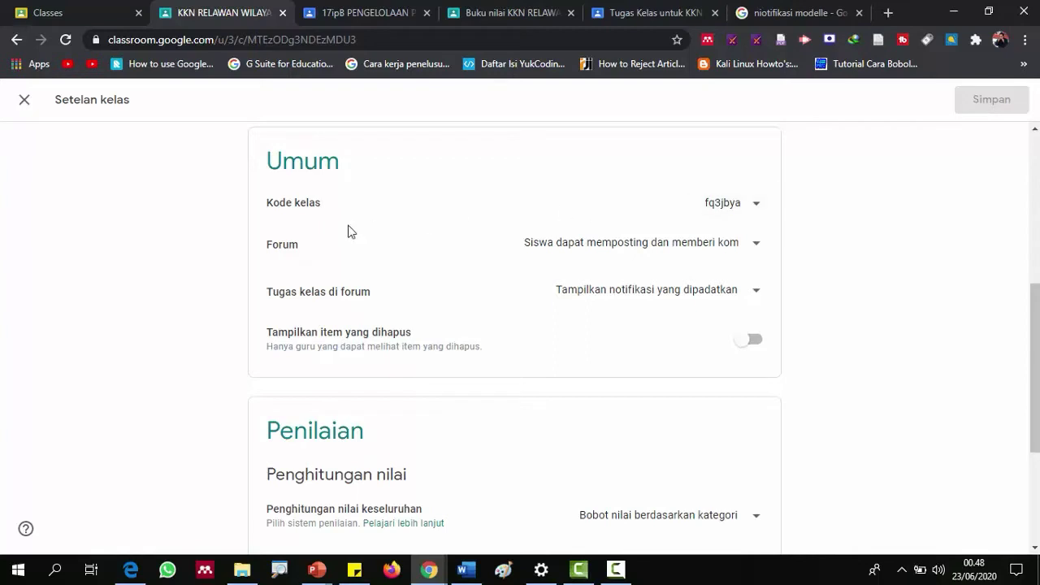
{"action": "left_click", "coordinate": [617, 247]}
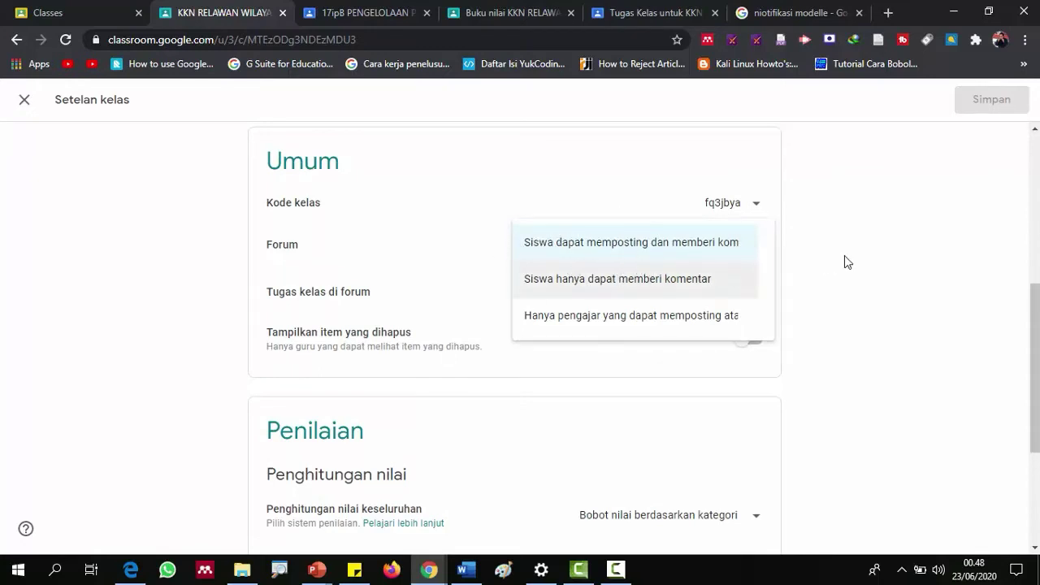
{"action": "left_click", "coordinate": [918, 252]}
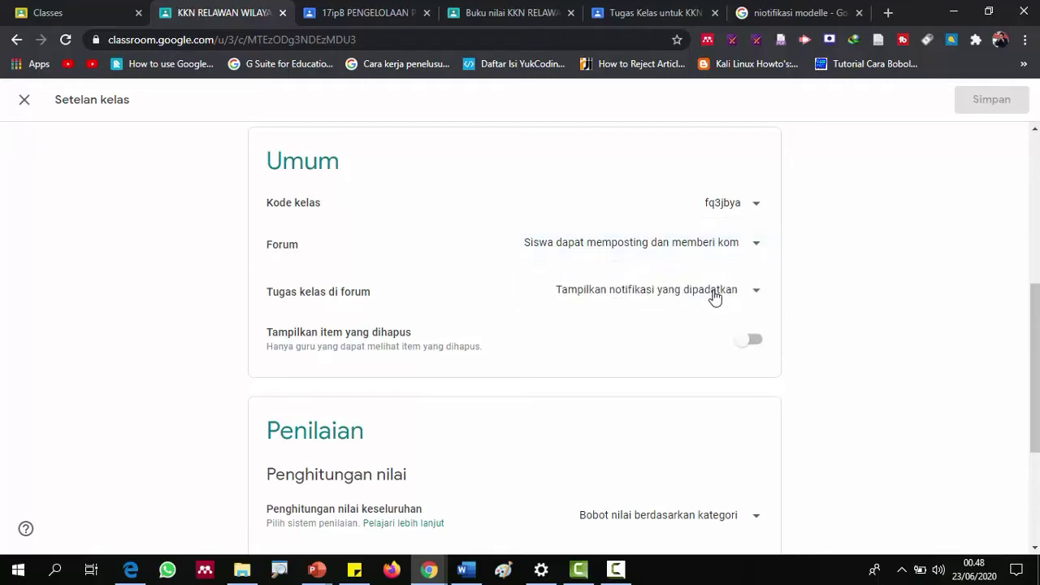
{"action": "left_click", "coordinate": [715, 296]}
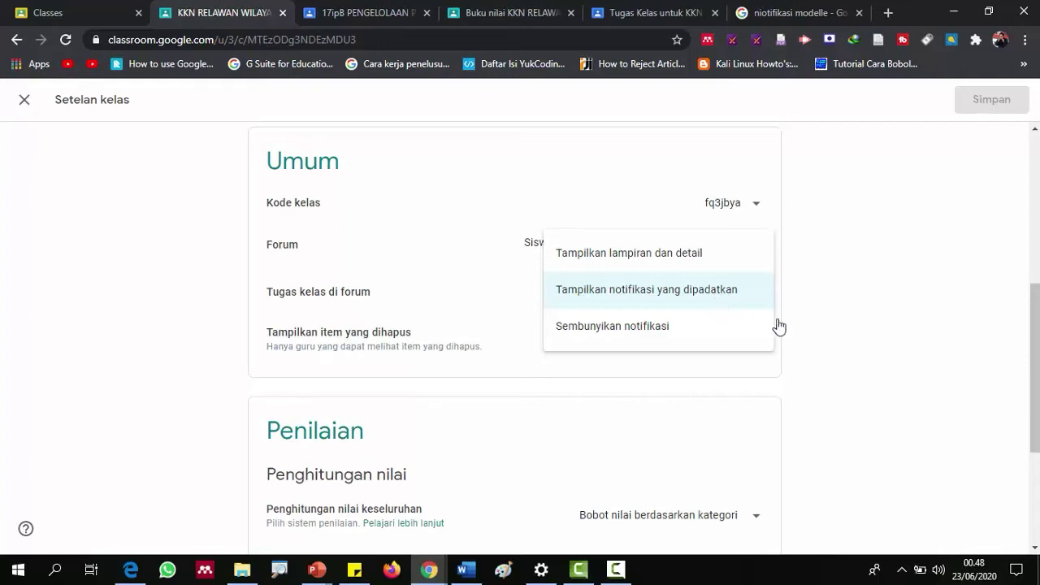
{"action": "left_click", "coordinate": [884, 270]}
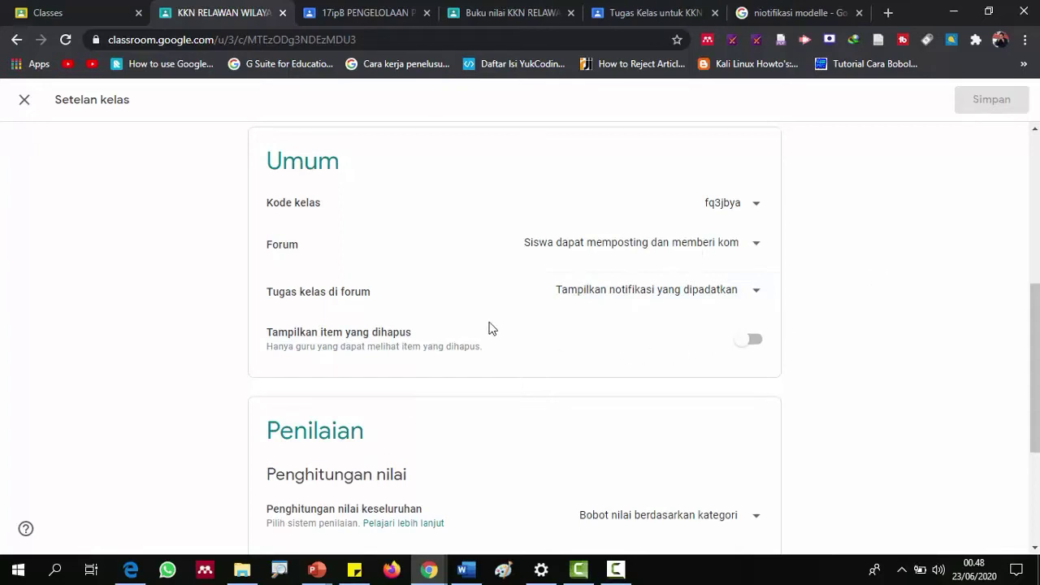
- Enable Tampilkan item yang dihapus and keep the overall grade calculation at Bobot nilai berdasarkan kategori
{"action": "left_click", "coordinate": [756, 339]}
{"action": "scroll", "coordinate": [794, 316], "scroll_direction": "down", "scroll_amount": 1}
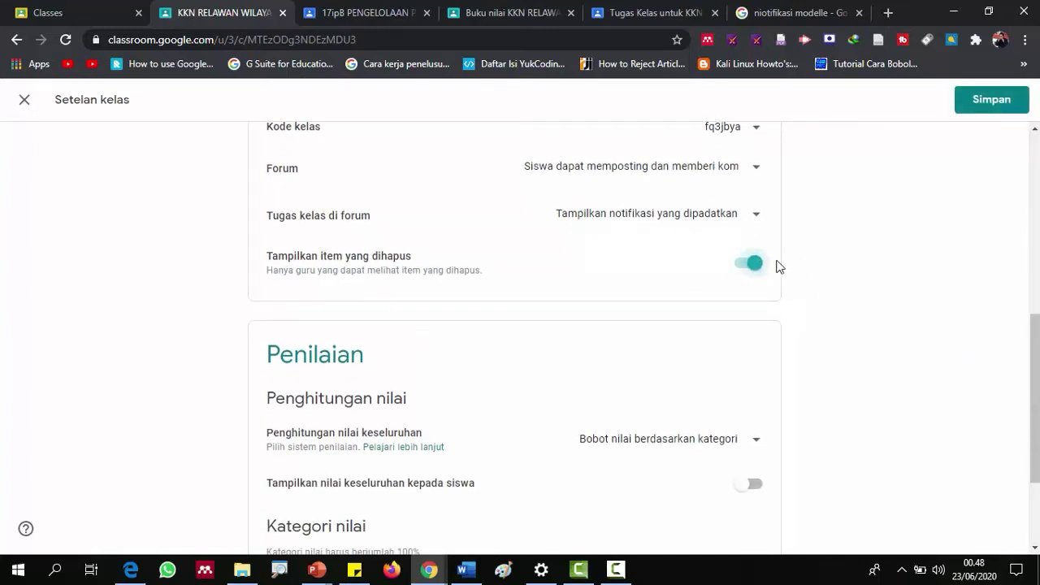
{"action": "scroll", "coordinate": [786, 266], "scroll_direction": "down", "scroll_amount": 2}
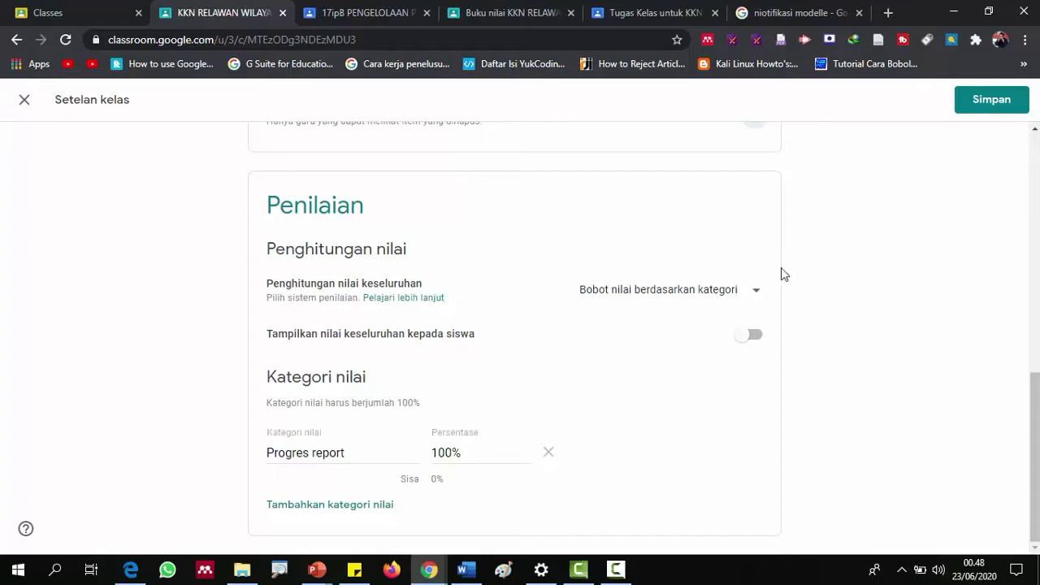
{"action": "left_click", "coordinate": [747, 293]}
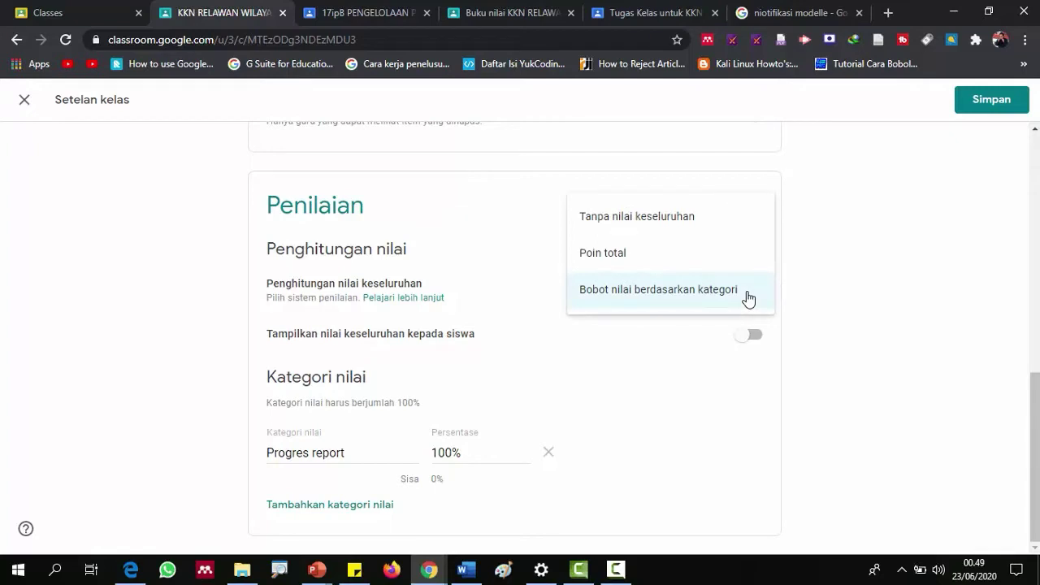
{"action": "left_click", "coordinate": [748, 292]}
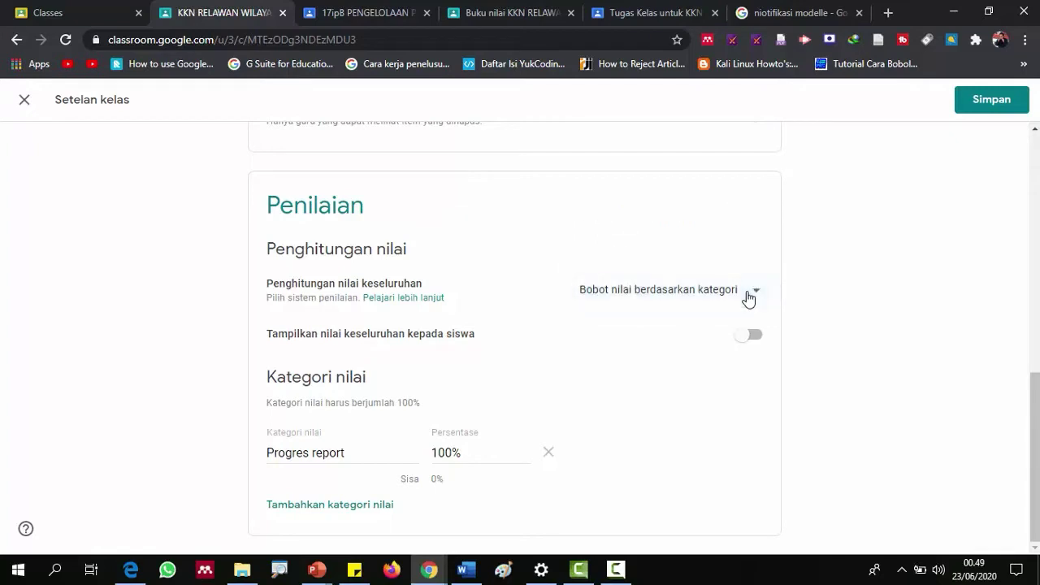
- Add a second grade category named Laporan Akhir below Progres report
{"action": "left_click", "coordinate": [348, 505]}
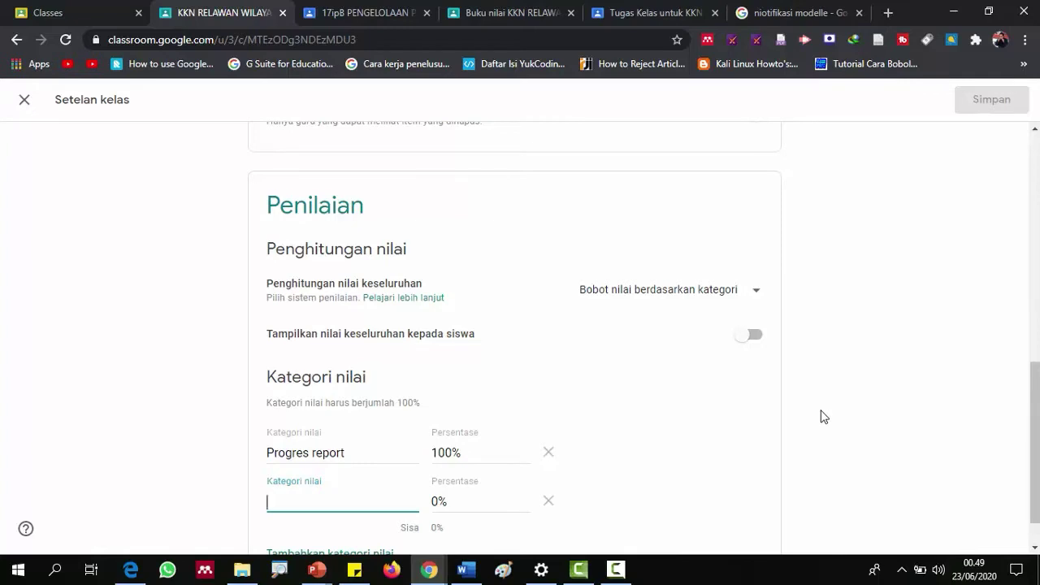
{"action": "type", "text": "Laporan"}
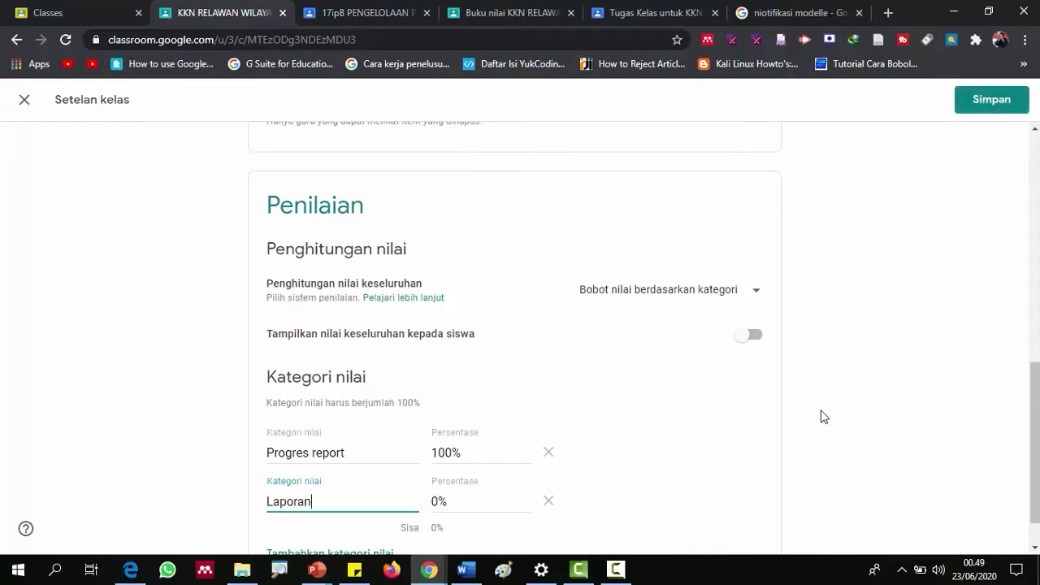
{"action": "type", "text": " Akhir"}
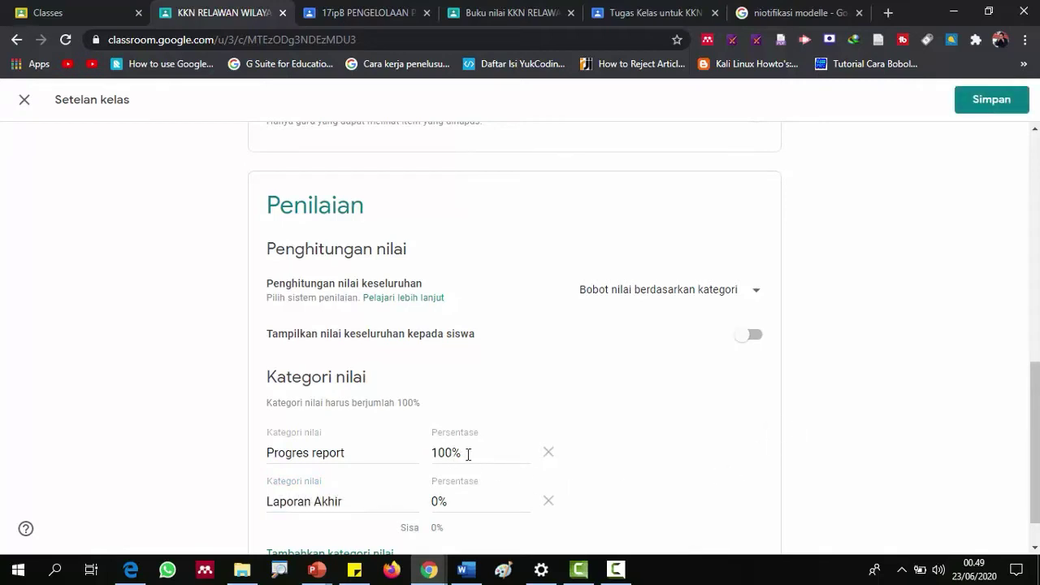
- Set the grade category percentages to 60 for Progres report and 40 for Laporan Akhir
{"action": "left_click_drag", "start_coordinate": [469, 453], "coordinate": [423, 461]}
{"action": "scroll", "coordinate": [695, 467], "scroll_direction": "down", "scroll_amount": 1}
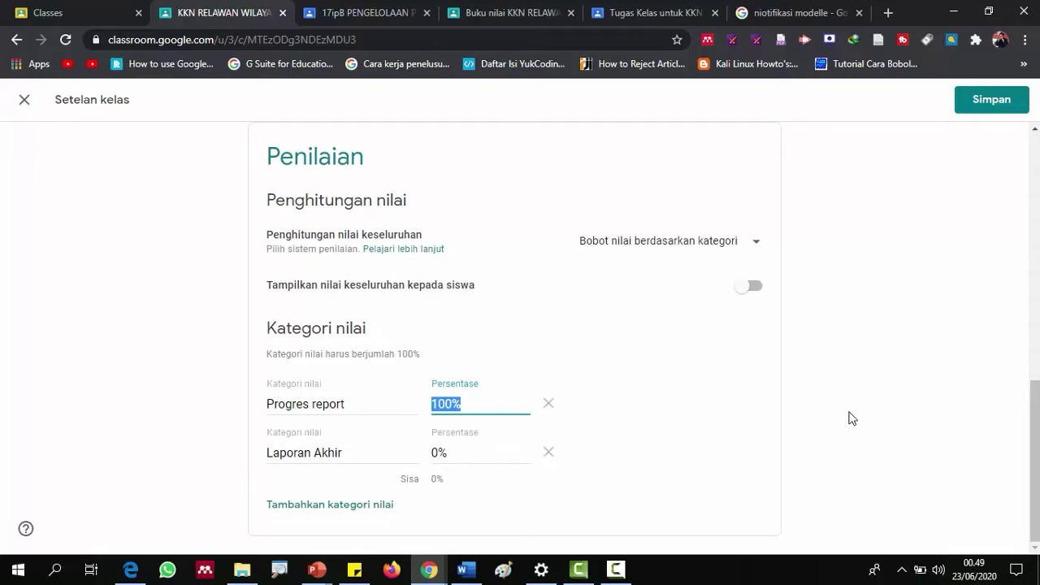
{"action": "type", "text": "60"}
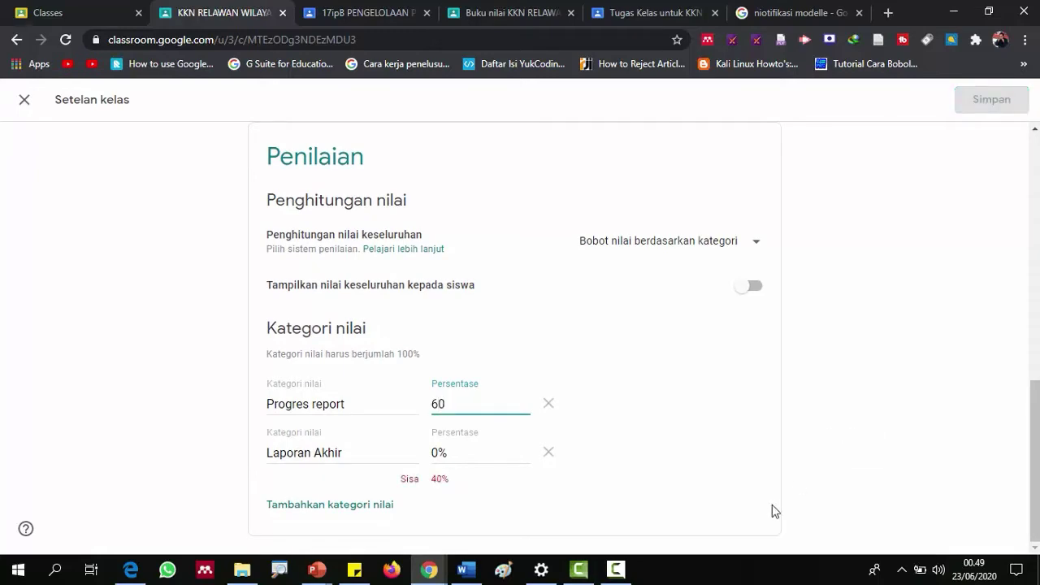
{"action": "left_click", "coordinate": [448, 457]}
{"action": "left_click_drag", "start_coordinate": [449, 456], "coordinate": [431, 464]}
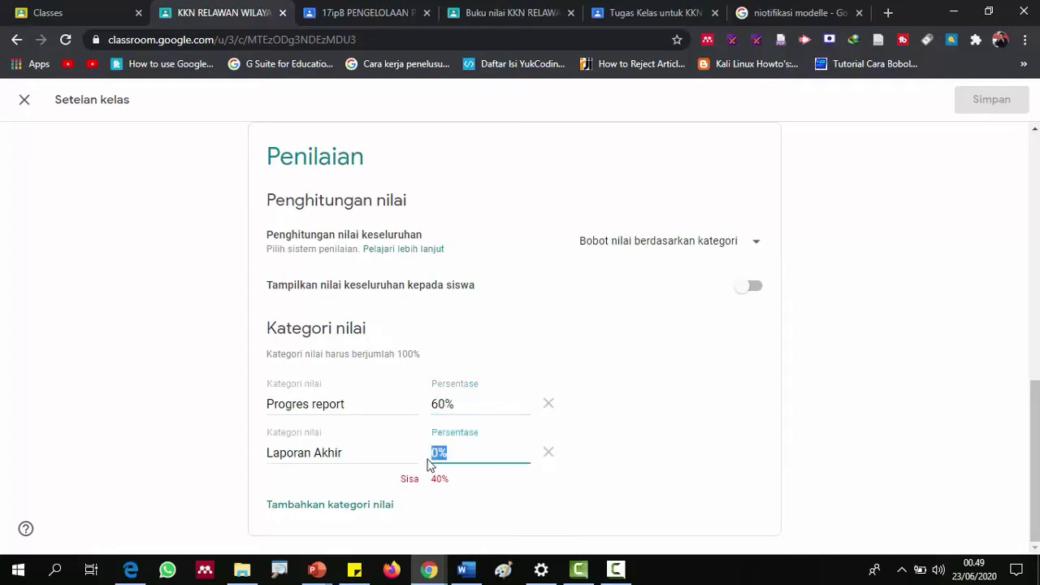
{"action": "type", "text": "40"}
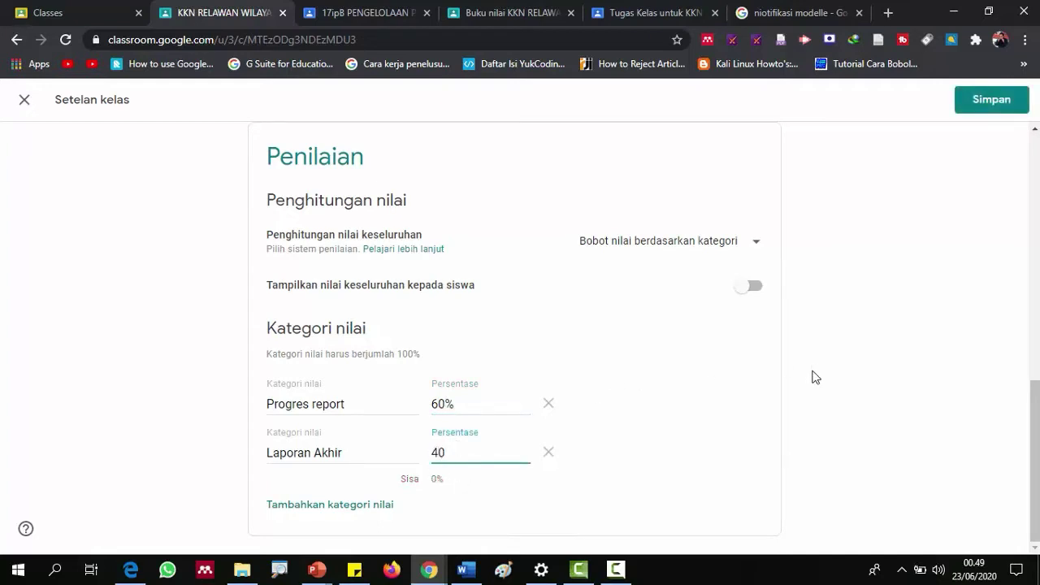
{"action": "left_click", "coordinate": [811, 376]}
- Enable Tampilkan nilai keseluruhan kepada siswa and save the class settings
{"action": "left_click", "coordinate": [754, 289]}
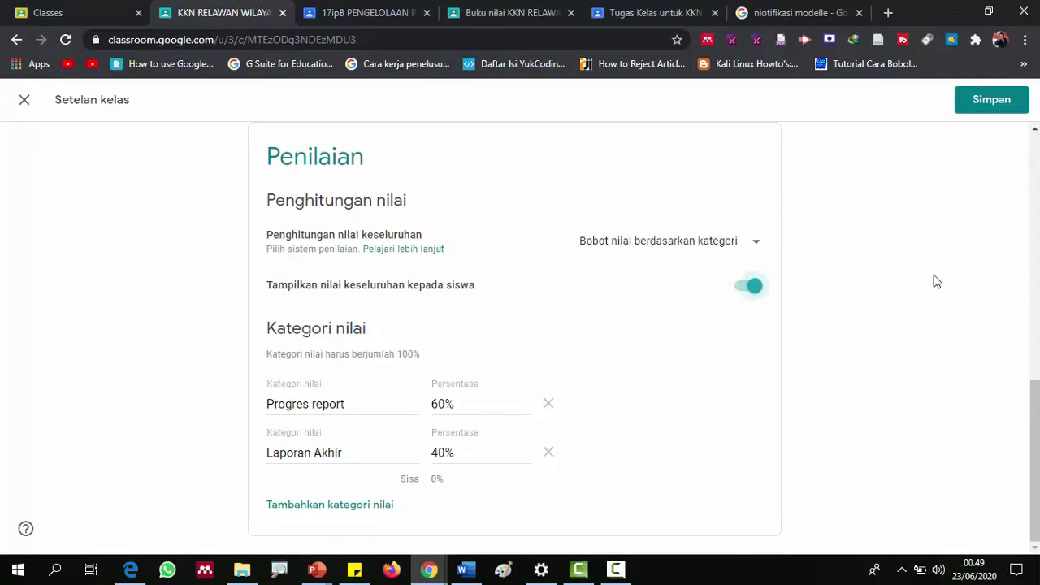
{"action": "left_click", "coordinate": [992, 104]}
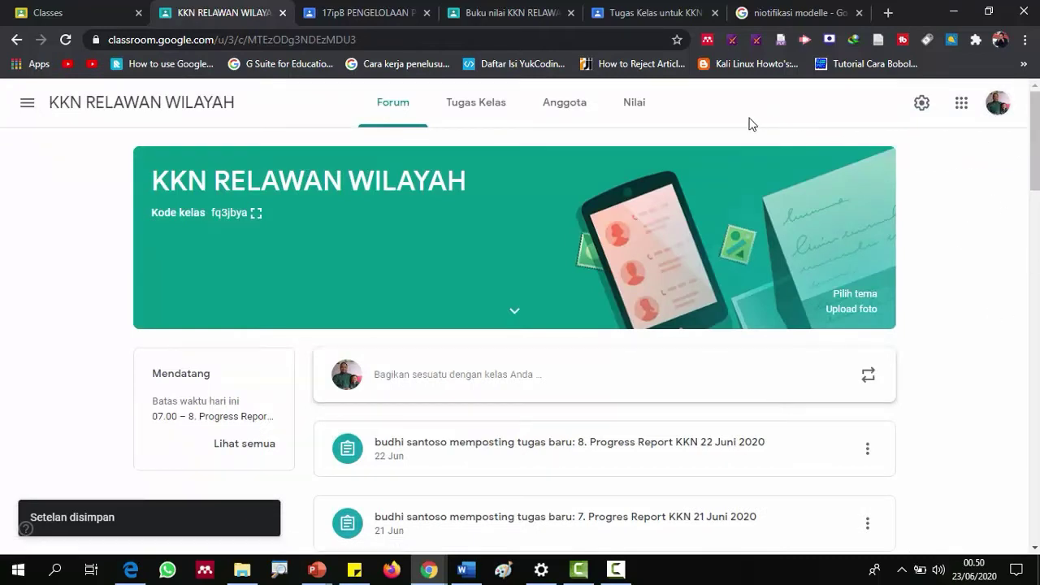
- Open the form for sharing a post in the class forum and examine it along with the existing posts and assignments
{"action": "scroll", "coordinate": [459, 325], "scroll_direction": "down", "scroll_amount": 1}
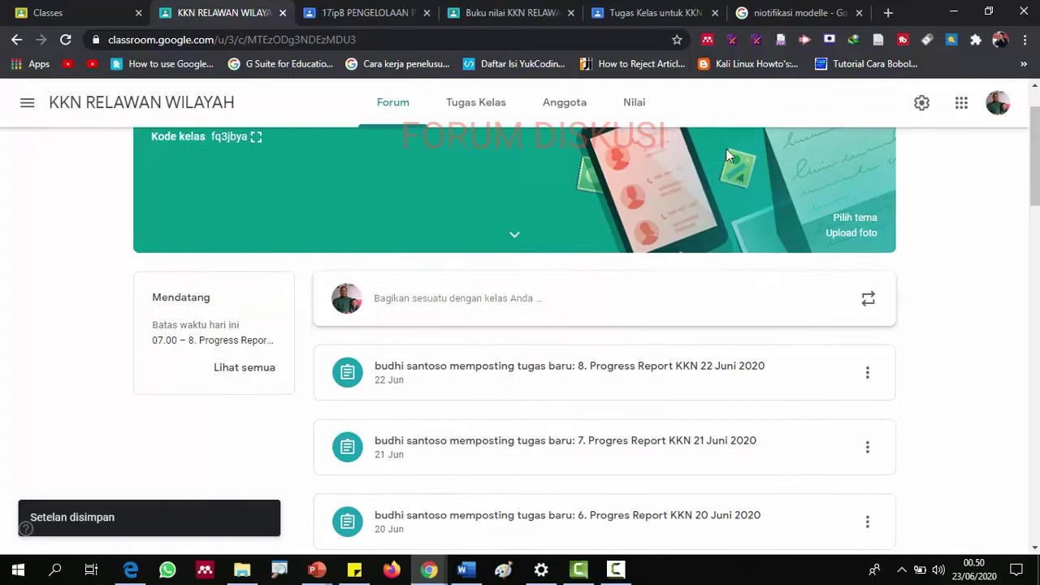
{"action": "left_click", "coordinate": [463, 308]}
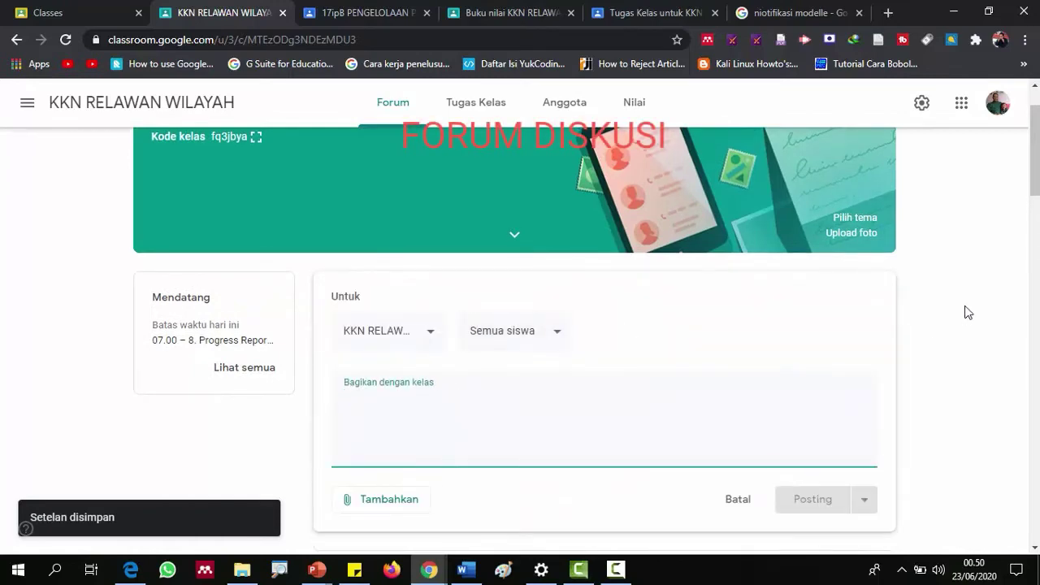
{"action": "scroll", "coordinate": [966, 313], "scroll_direction": "down", "scroll_amount": 1}
{"action": "scroll", "coordinate": [966, 313], "scroll_direction": "down", "scroll_amount": 5}
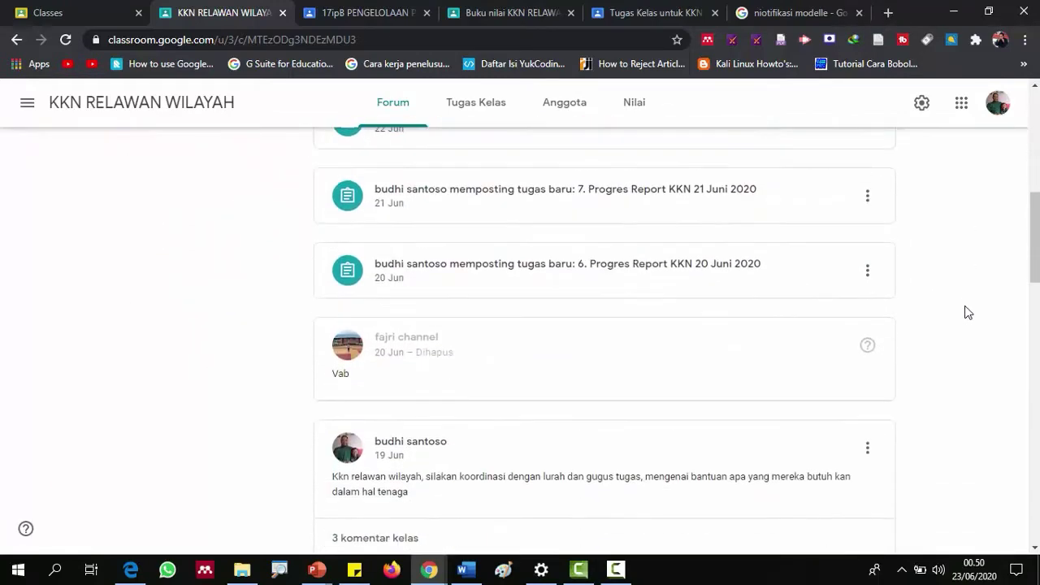
{"action": "scroll", "coordinate": [967, 313], "scroll_direction": "up", "scroll_amount": 1}
{"action": "scroll", "coordinate": [966, 313], "scroll_direction": "down", "scroll_amount": 3}
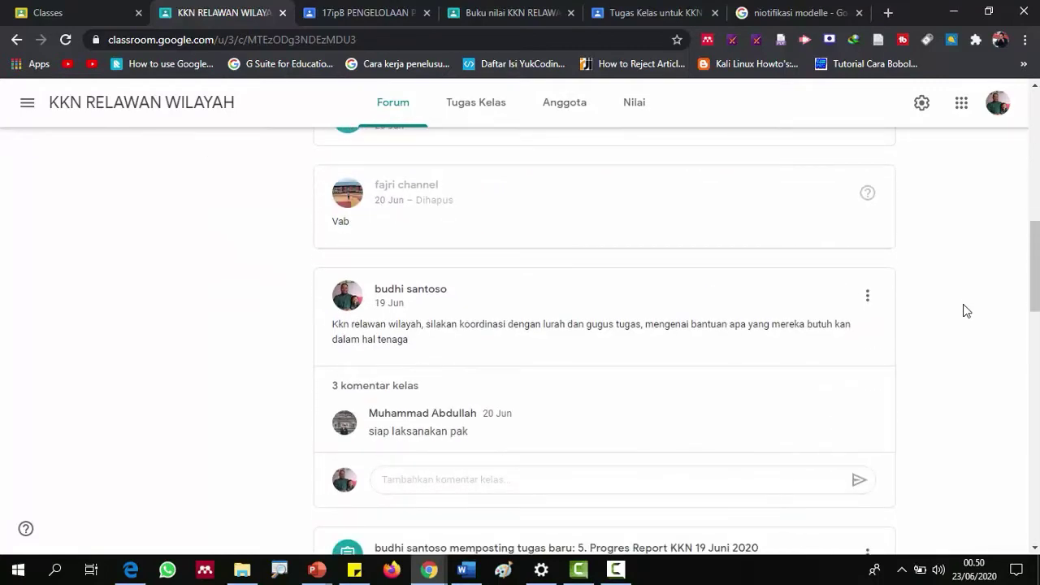
{"action": "scroll", "coordinate": [511, 307], "scroll_direction": "up", "scroll_amount": 5}
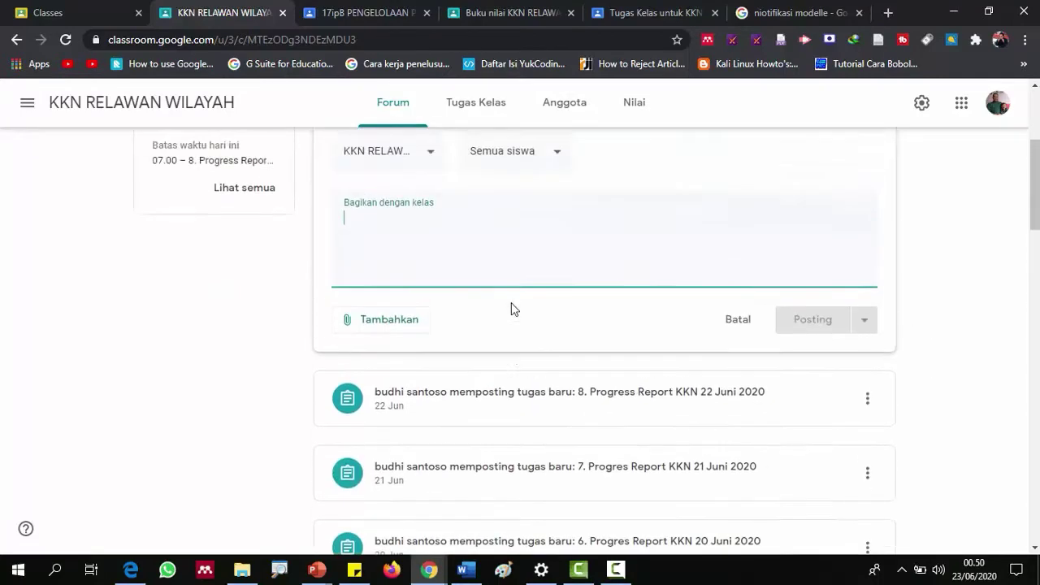
{"action": "scroll", "coordinate": [511, 307], "scroll_direction": "down", "scroll_amount": 4}
{"action": "scroll", "coordinate": [511, 307], "scroll_direction": "up", "scroll_amount": 3}
{"action": "scroll", "coordinate": [511, 307], "scroll_direction": "up", "scroll_amount": 1}
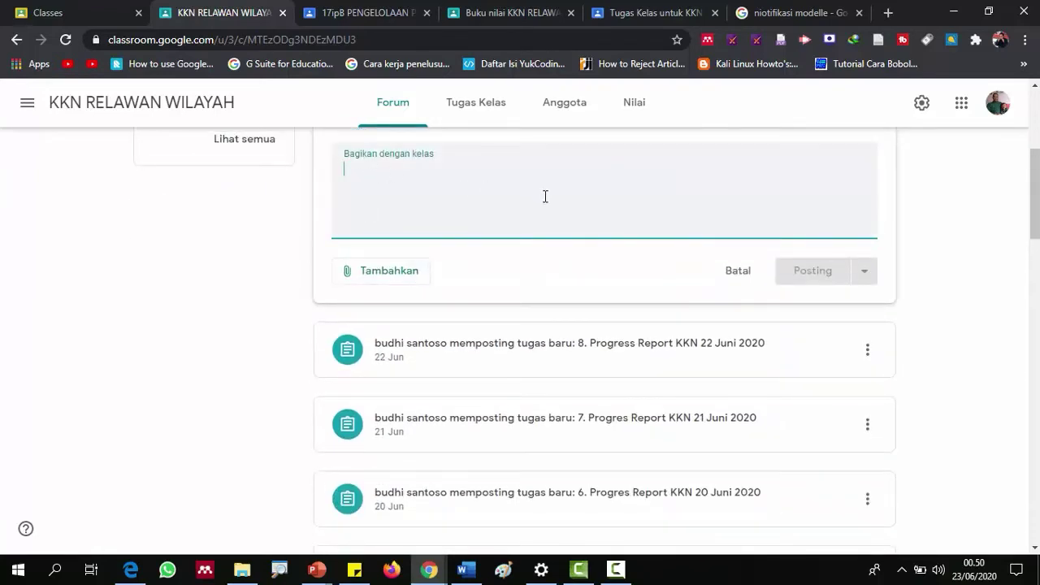
{"action": "scroll", "coordinate": [544, 199], "scroll_direction": "down", "scroll_amount": 6}
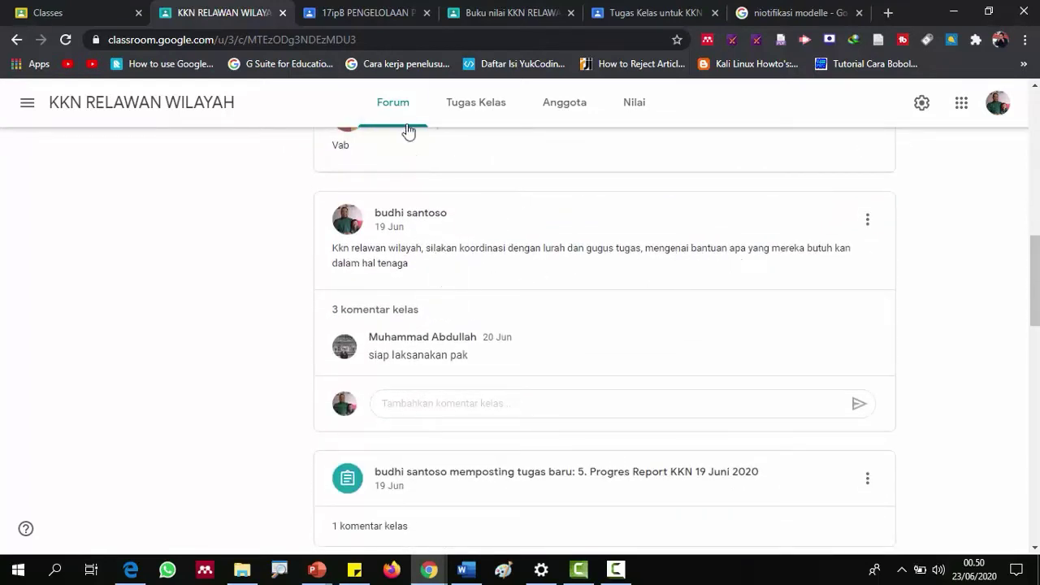
- Expand the class comments on the 19 Jun forum post about coordinating with the lurah and examine the post and its replies
{"action": "left_click", "coordinate": [385, 315]}
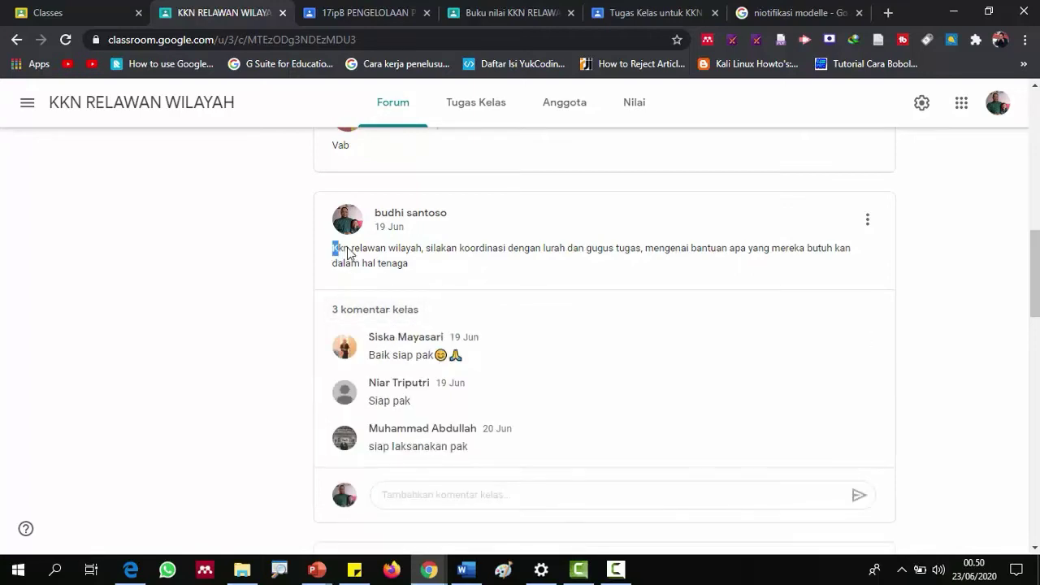
{"action": "left_click_drag", "start_coordinate": [332, 247], "coordinate": [854, 259]}
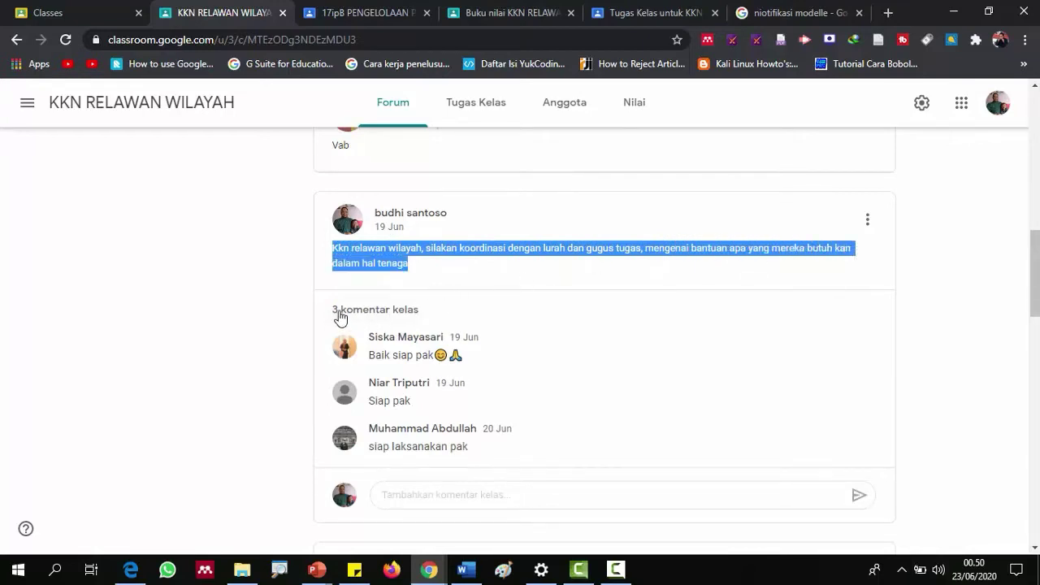
{"action": "left_click", "coordinate": [431, 279]}
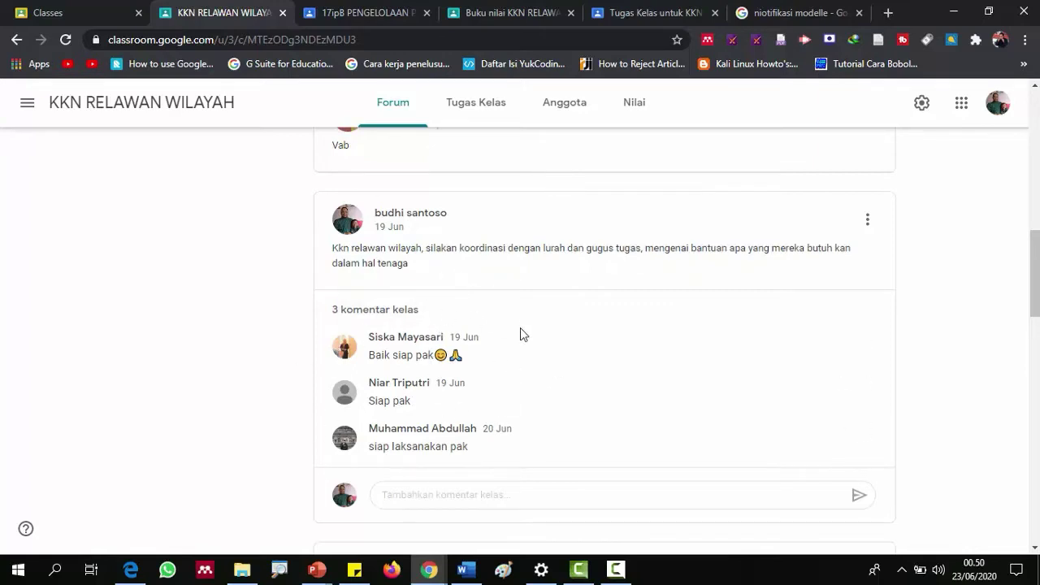
{"action": "scroll", "coordinate": [520, 328], "scroll_direction": "up", "scroll_amount": 10}
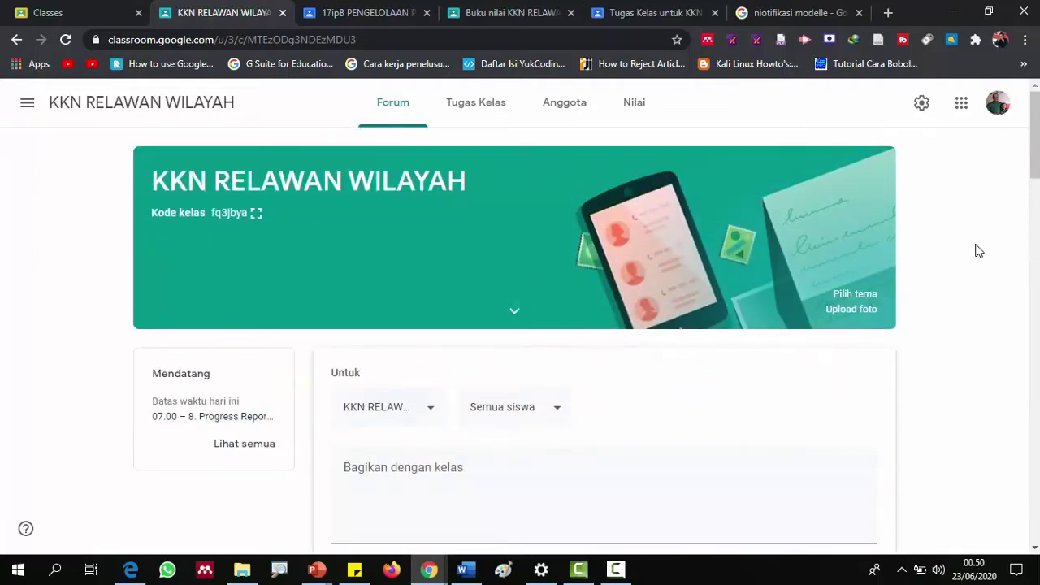
- Change the class theme to the pink Math & Science image with the graph tablet and calculator
{"action": "left_click", "coordinate": [853, 294]}
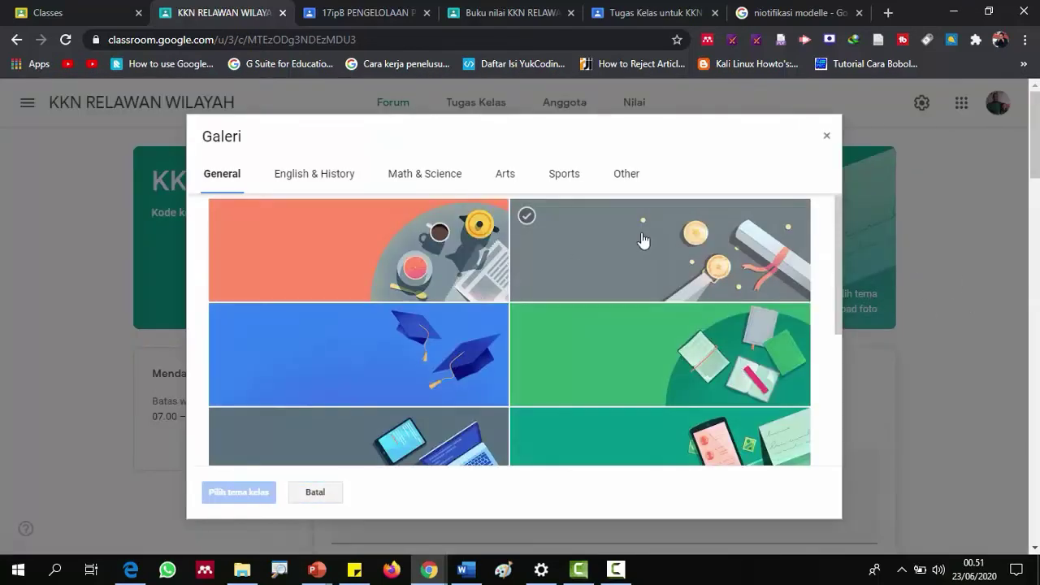
{"action": "scroll", "coordinate": [641, 237], "scroll_direction": "down", "scroll_amount": 4}
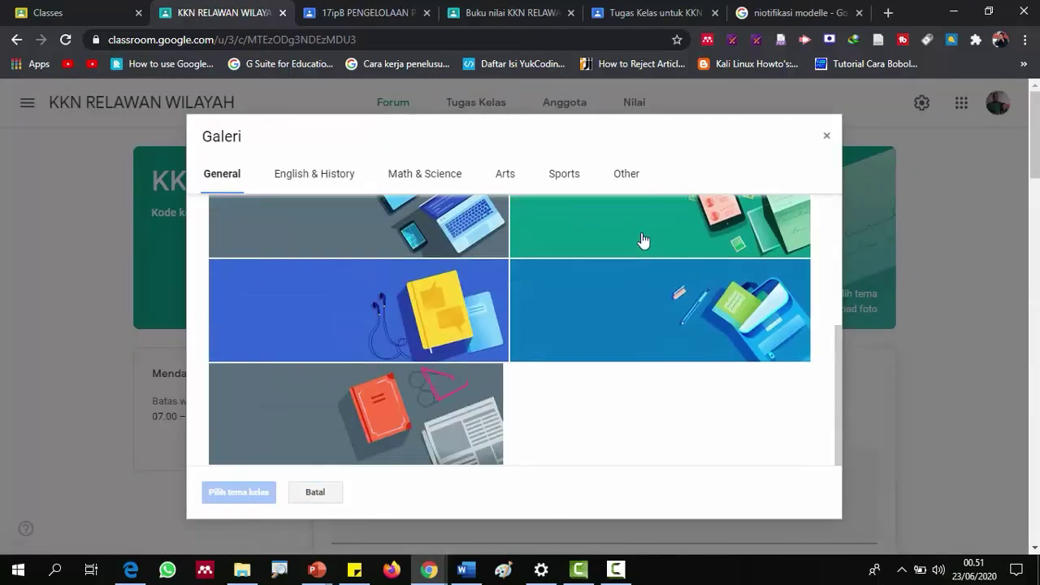
{"action": "left_click", "coordinate": [326, 180]}
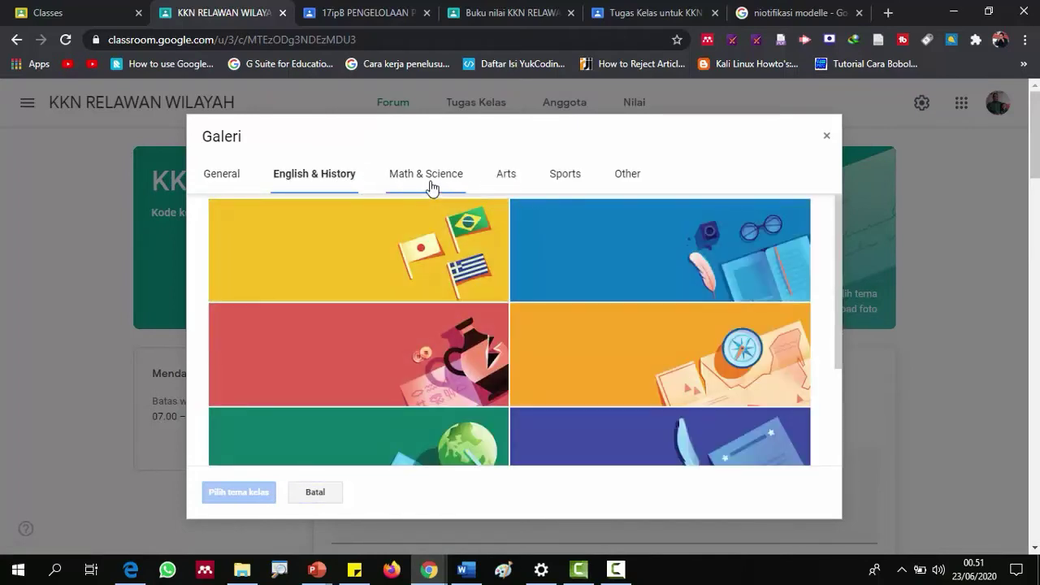
{"action": "left_click", "coordinate": [429, 180]}
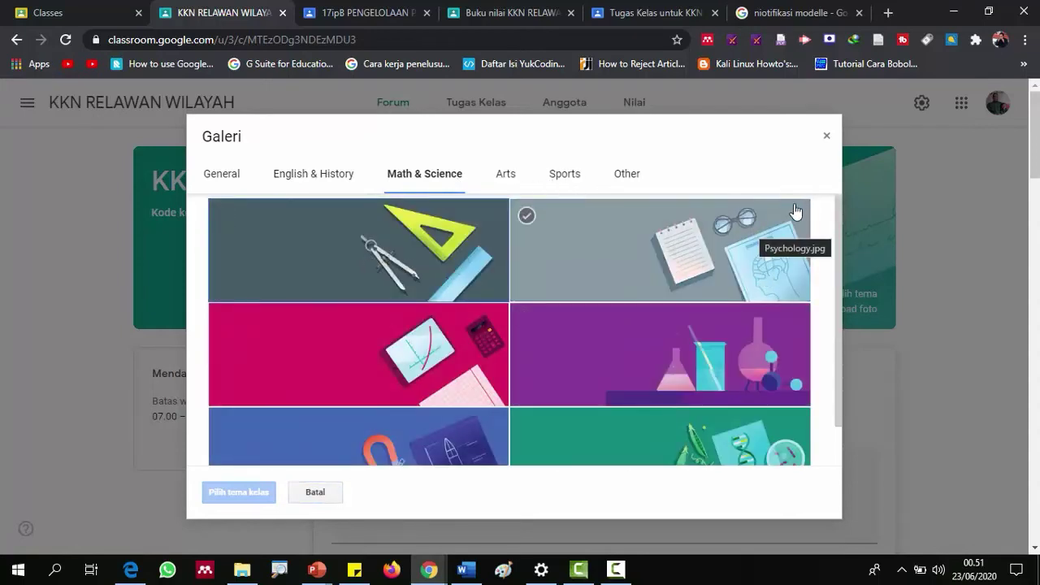
{"action": "scroll", "coordinate": [654, 271], "scroll_direction": "down", "scroll_amount": 1}
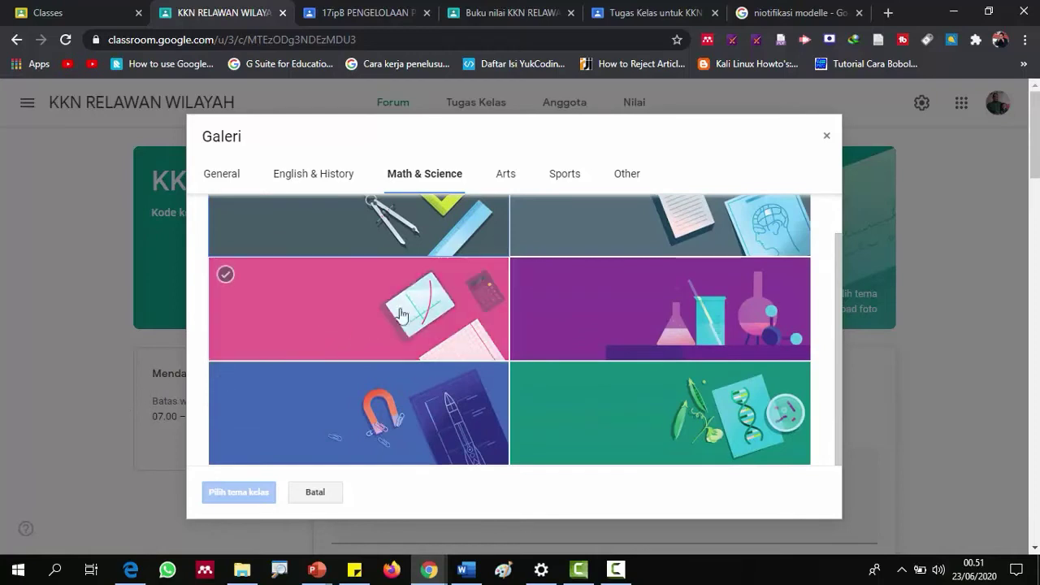
{"action": "left_click", "coordinate": [365, 308]}
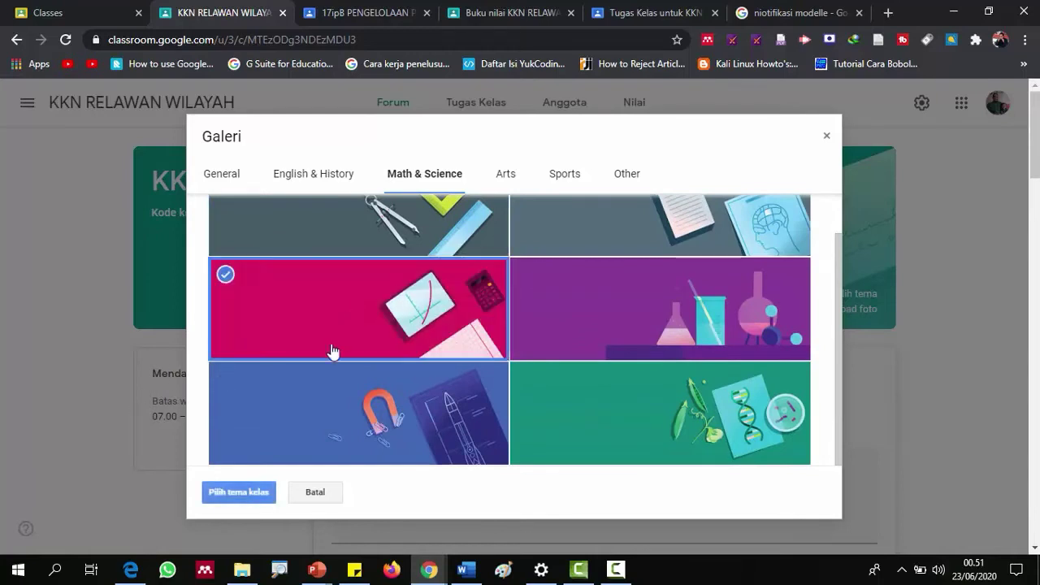
{"action": "left_click", "coordinate": [227, 491]}
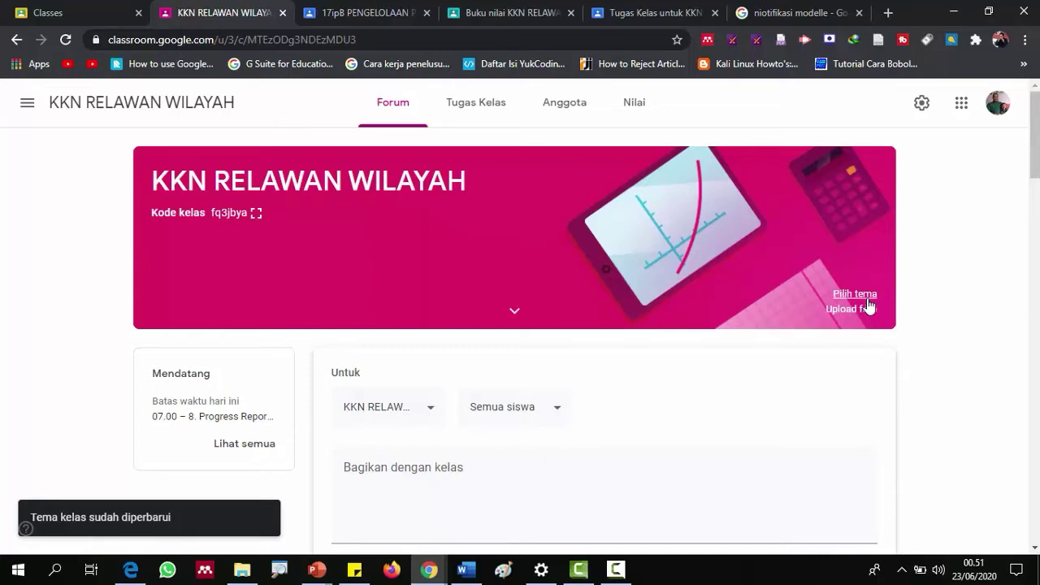
{"action": "scroll", "coordinate": [701, 332], "scroll_direction": "down", "scroll_amount": 3}
{"action": "scroll", "coordinate": [701, 332], "scroll_direction": "up", "scroll_amount": 2}
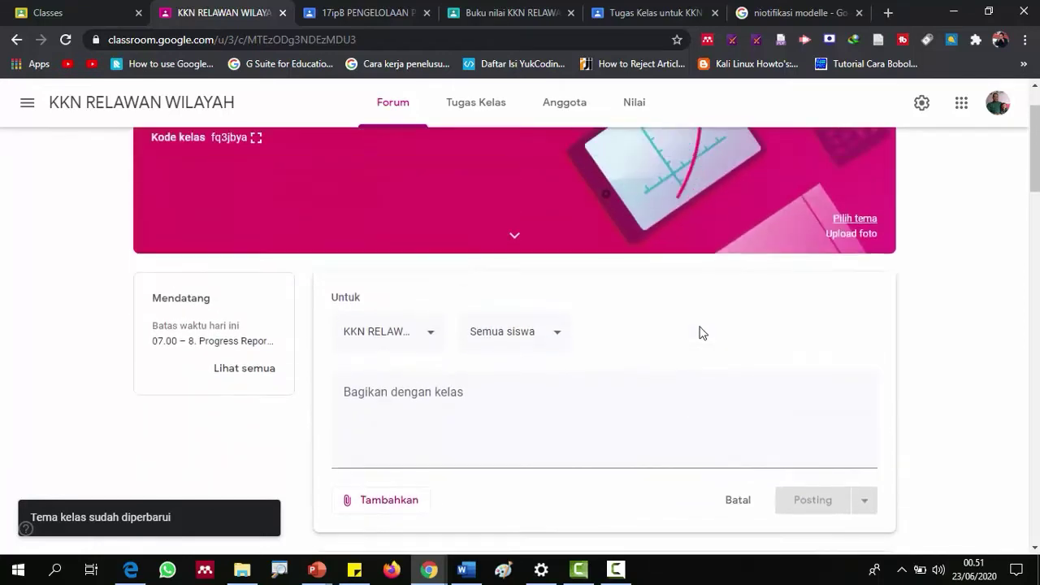
{"action": "scroll", "coordinate": [701, 332], "scroll_direction": "up", "scroll_amount": 1}
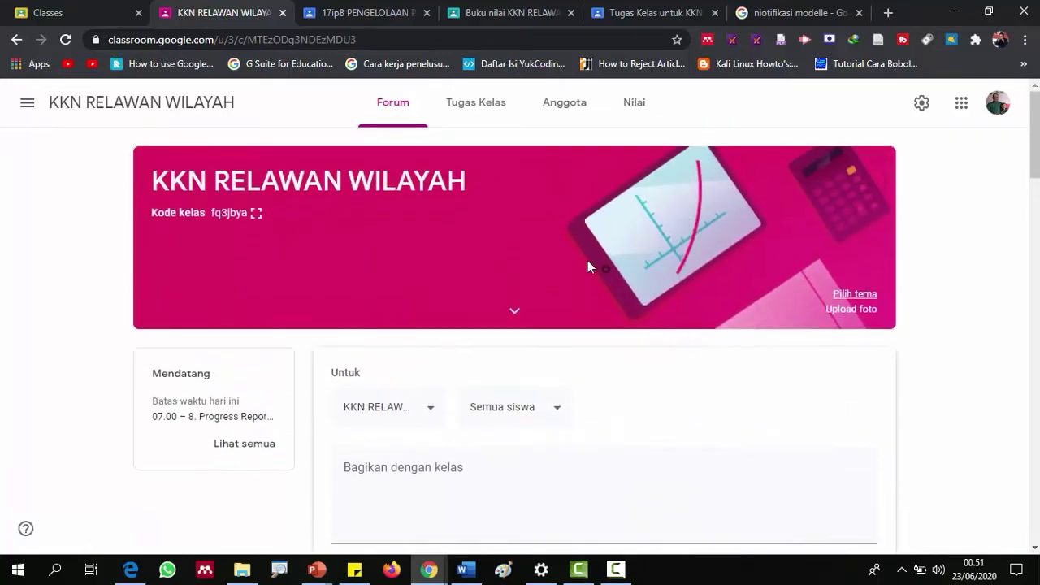
- Open the class assignment list and examine the Progres Report assignments and the deleted posts (Postingan yang dihapus)
{"action": "left_click", "coordinate": [492, 108]}
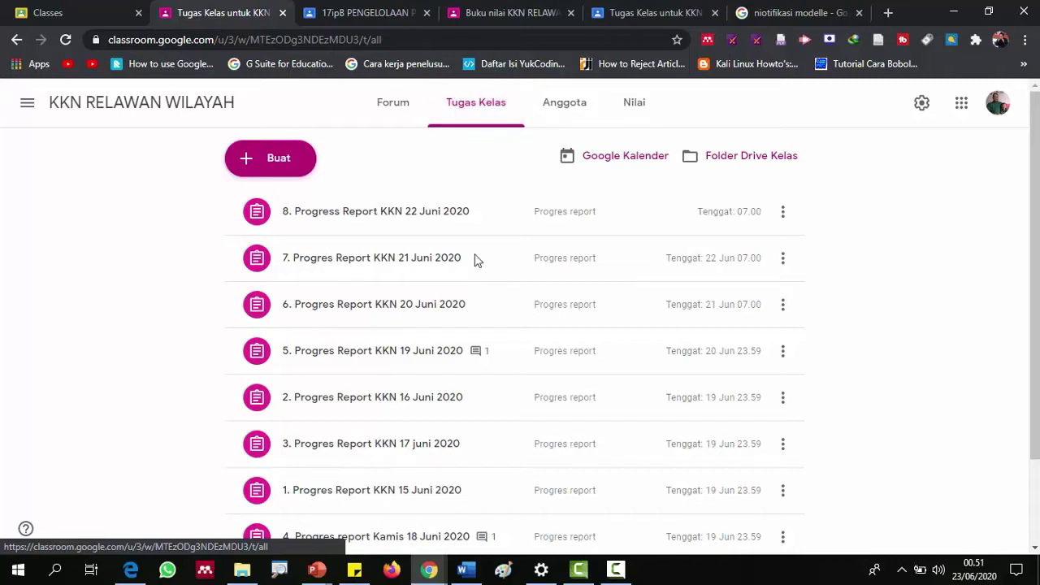
{"action": "scroll", "coordinate": [866, 362], "scroll_direction": "down", "scroll_amount": 2}
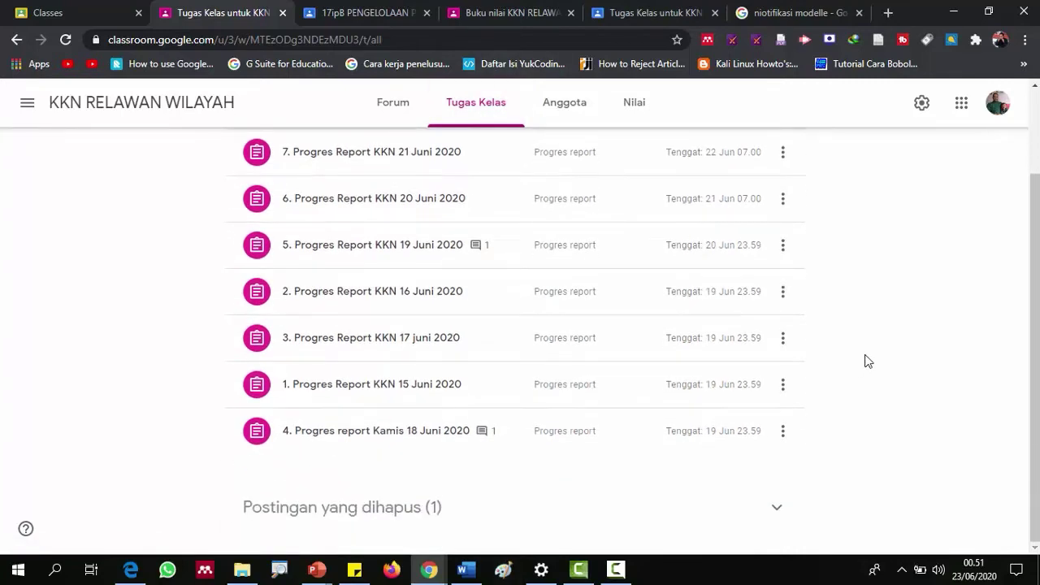
{"action": "scroll", "coordinate": [794, 504], "scroll_direction": "up", "scroll_amount": 1}
{"action": "scroll", "coordinate": [824, 444], "scroll_direction": "down", "scroll_amount": 1}
{"action": "left_click", "coordinate": [776, 512]}
{"action": "scroll", "coordinate": [836, 460], "scroll_direction": "down", "scroll_amount": 1}
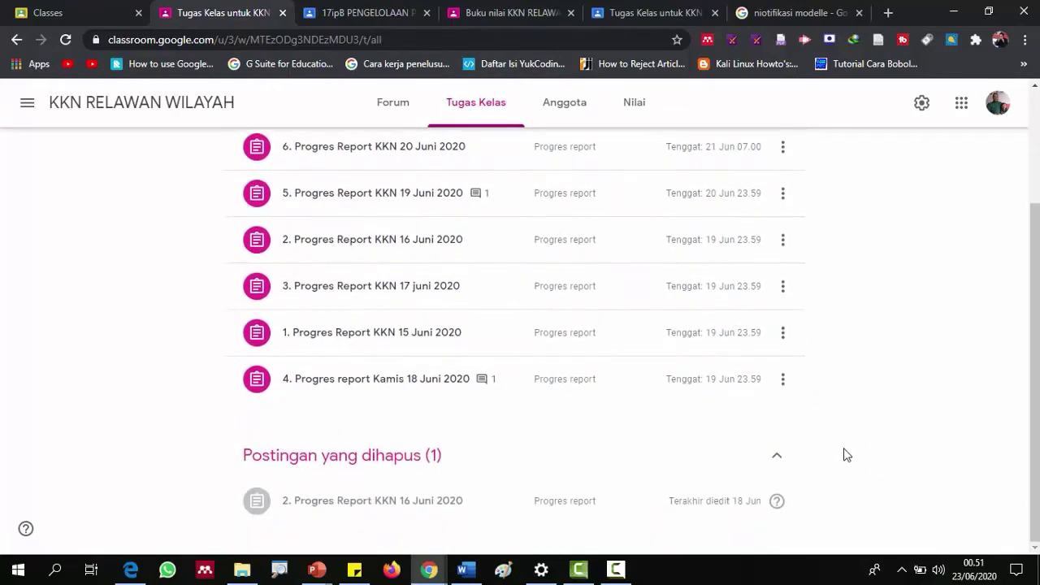
{"action": "left_click", "coordinate": [777, 463]}
{"action": "scroll", "coordinate": [922, 390], "scroll_direction": "up", "scroll_amount": 1}
{"action": "scroll", "coordinate": [909, 396], "scroll_direction": "down", "scroll_amount": 1}
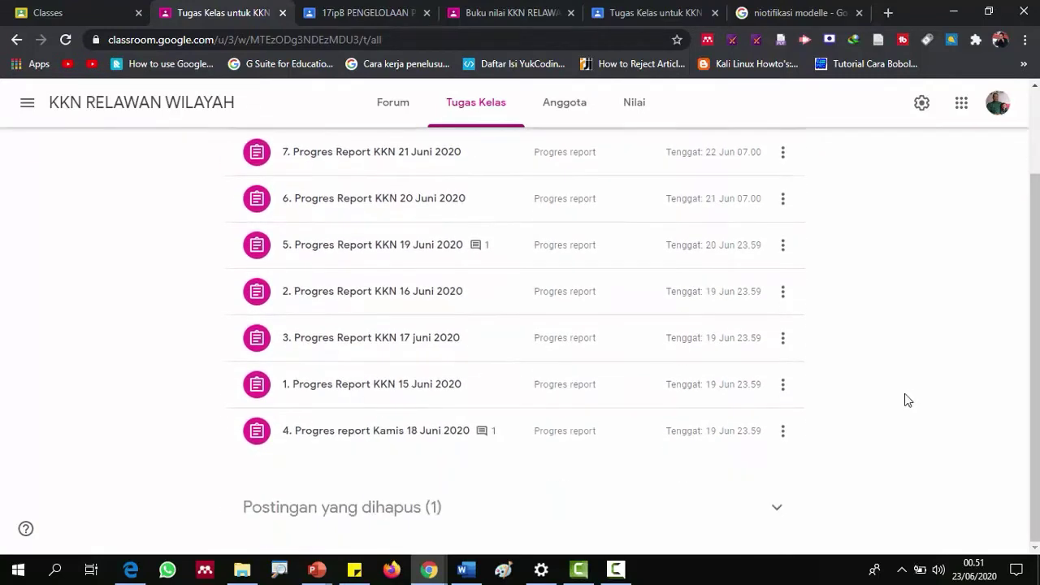
{"action": "scroll", "coordinate": [873, 416], "scroll_direction": "up", "scroll_amount": 1}
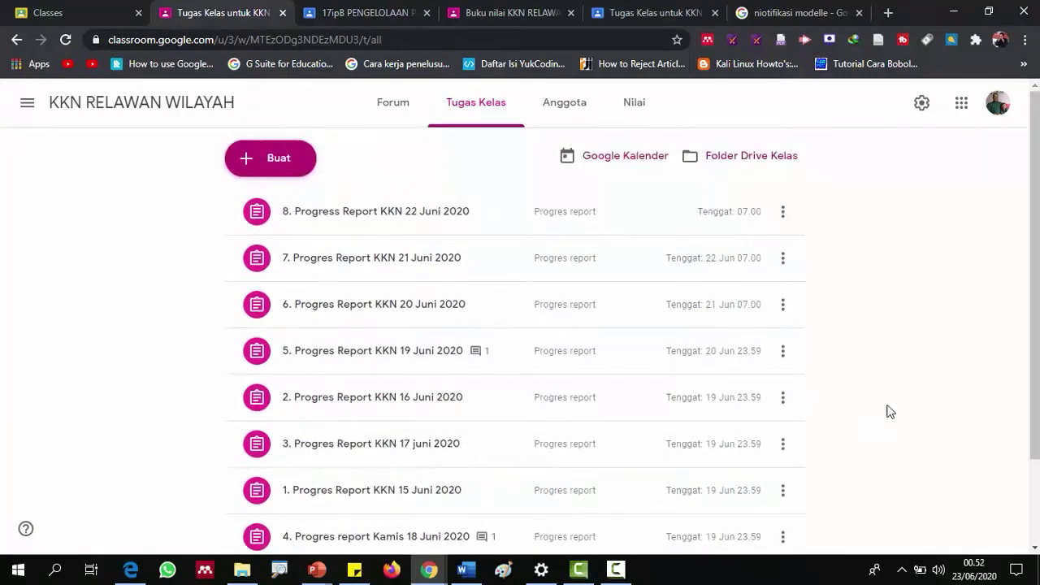
- Create a new assignment (Tugas) titled "9. Progres Report KKN 23 Juni 2020"
{"action": "left_click", "coordinate": [286, 169]}
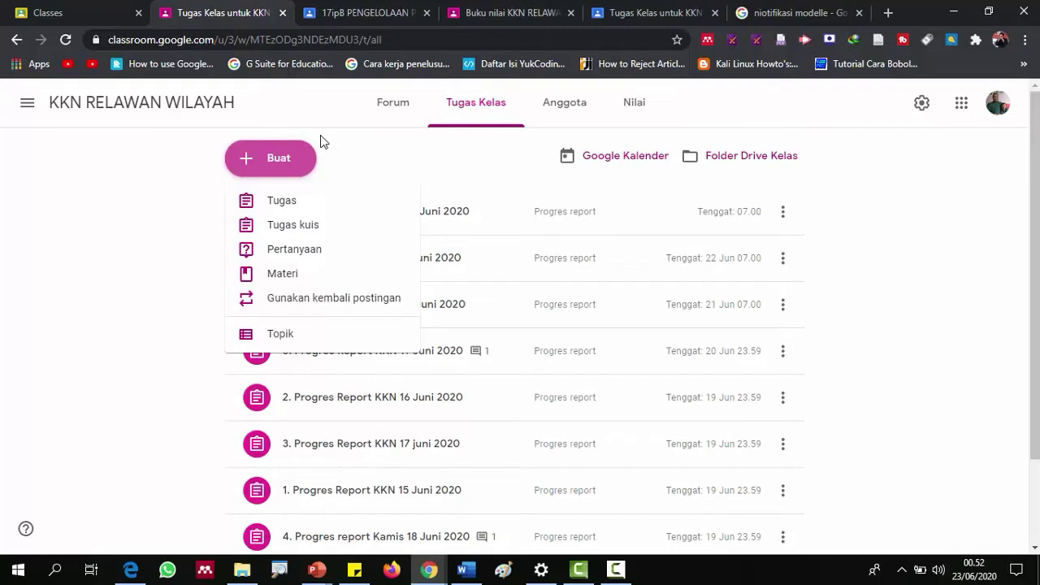
{"action": "left_click", "coordinate": [286, 203]}
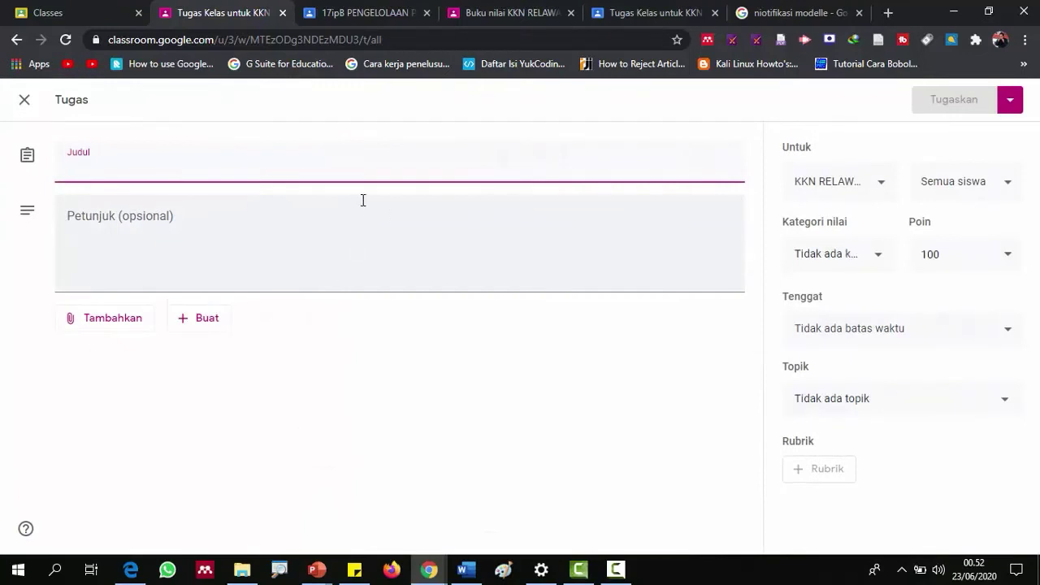
{"action": "type", "text": "9"}
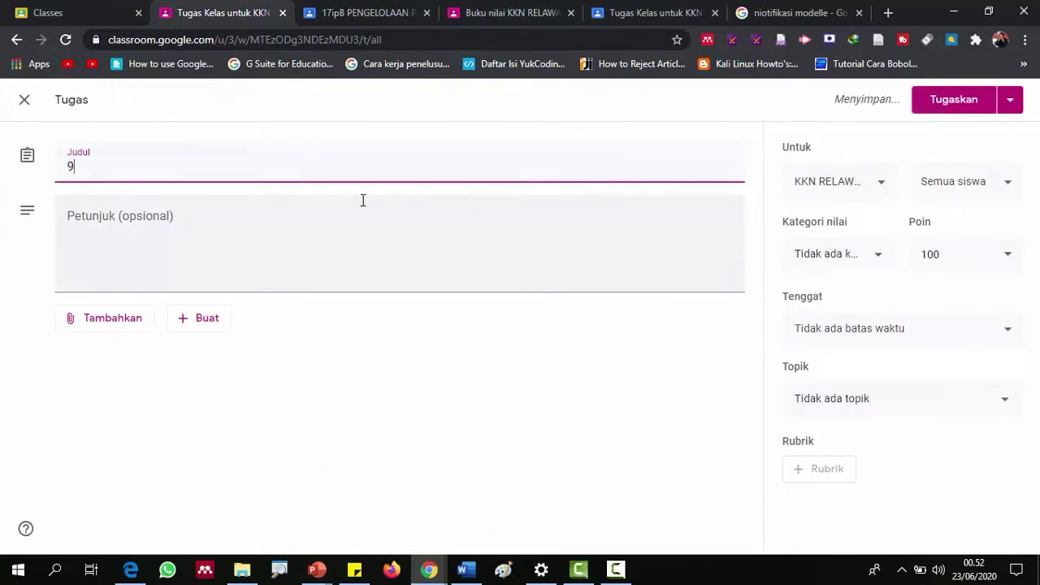
{"action": "type", "text": ". Progr"}
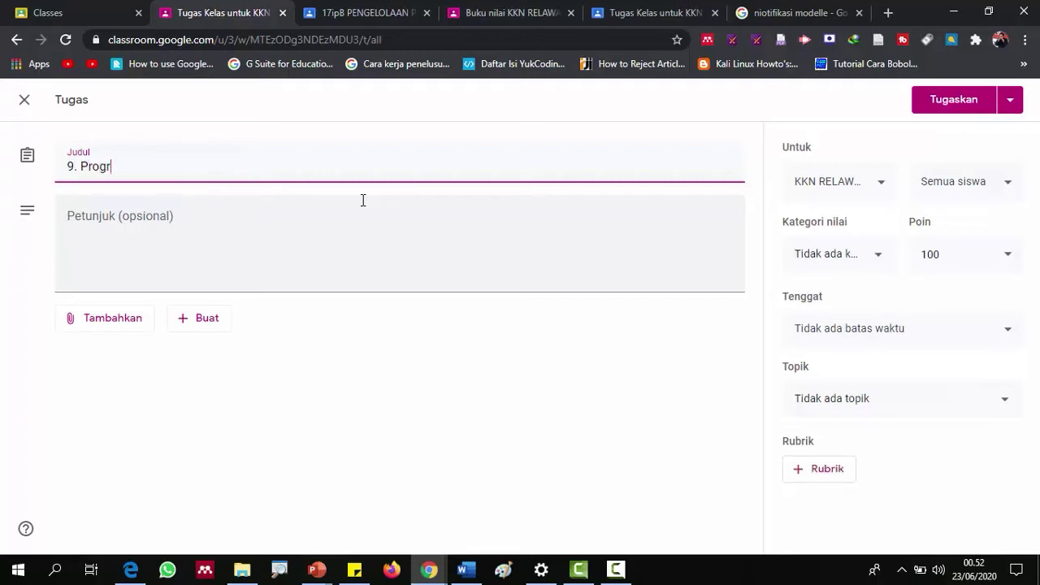
{"action": "type", "text": "es R"}
{"action": "key", "text": "BackSpace"}
{"action": "type", "text": "eport KKN"}
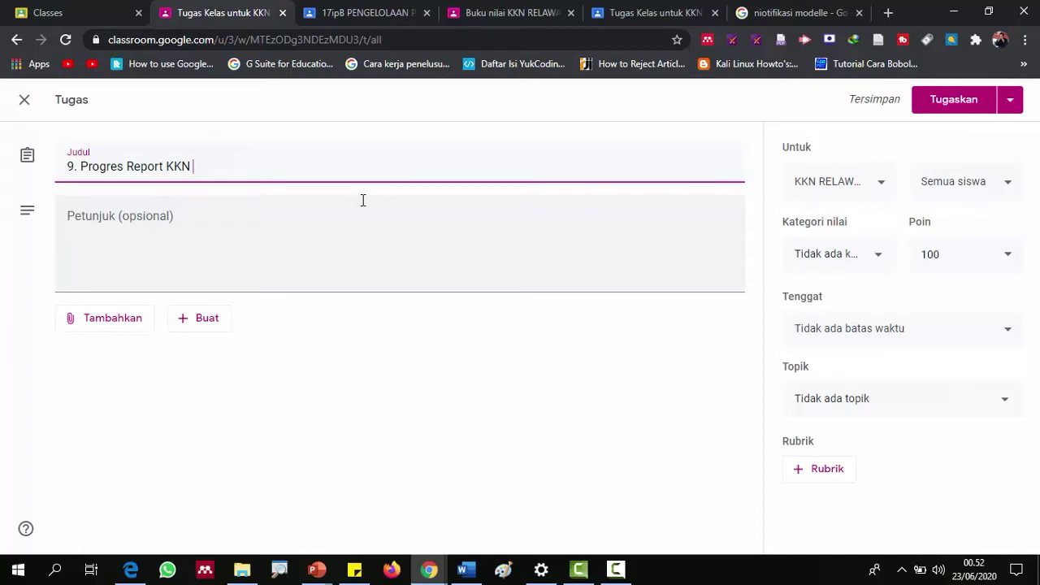
{"action": "type", "text": "24"}
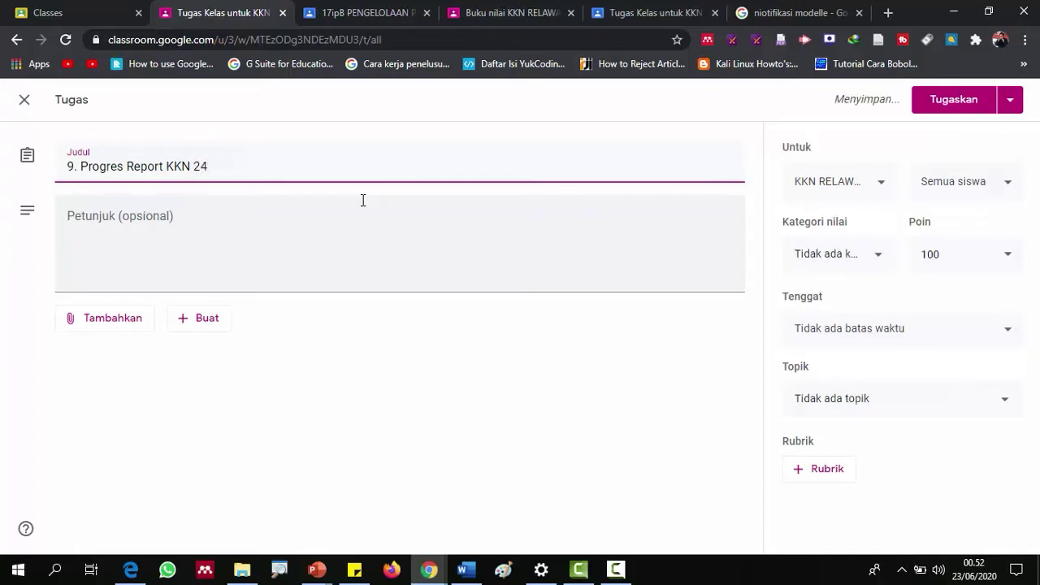
{"action": "key", "text": "BackSpace"}
{"action": "type", "text": "3 Juni 2020"}
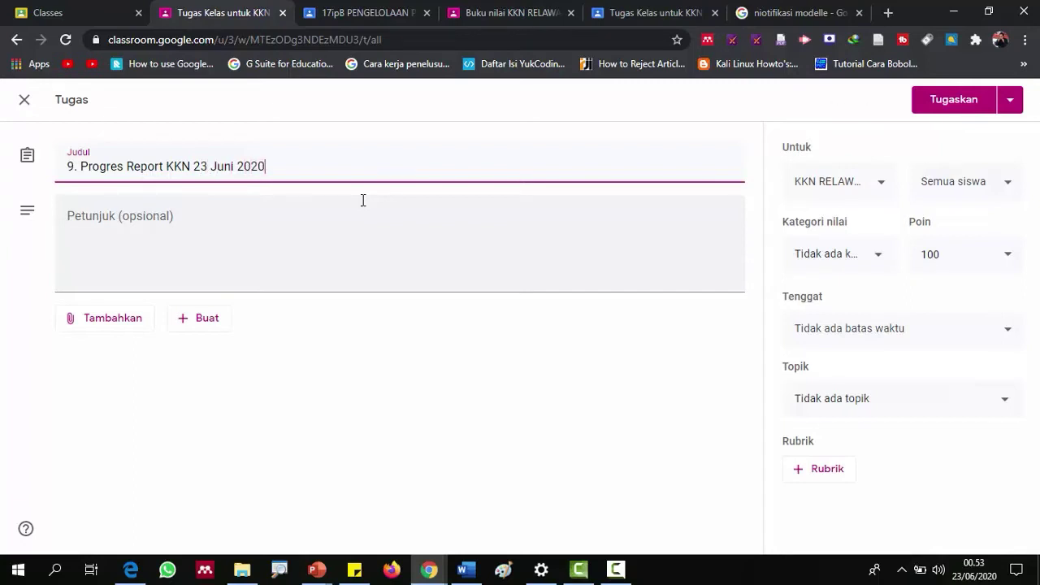
- Start the assignment instructions with "Petunjuk :" and the line "1. Tuliskan dalam format word atau bisa menggunakan aplikasi wps"
{"action": "left_click", "coordinate": [106, 227]}
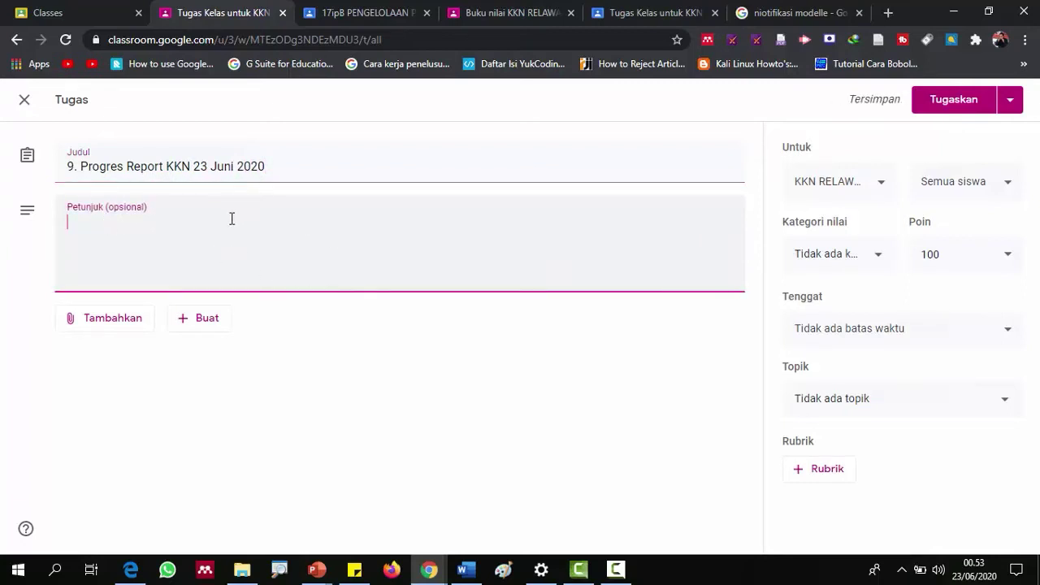
{"action": "type", "text": "Petunjuk"}
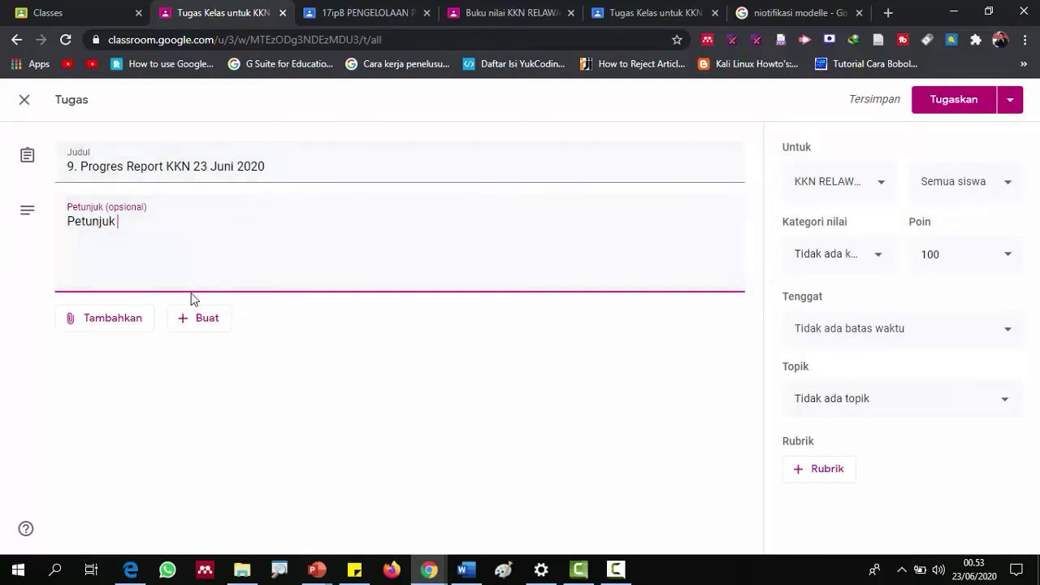
{"action": "type", "text": ":"}
{"action": "key", "text": "Return"}
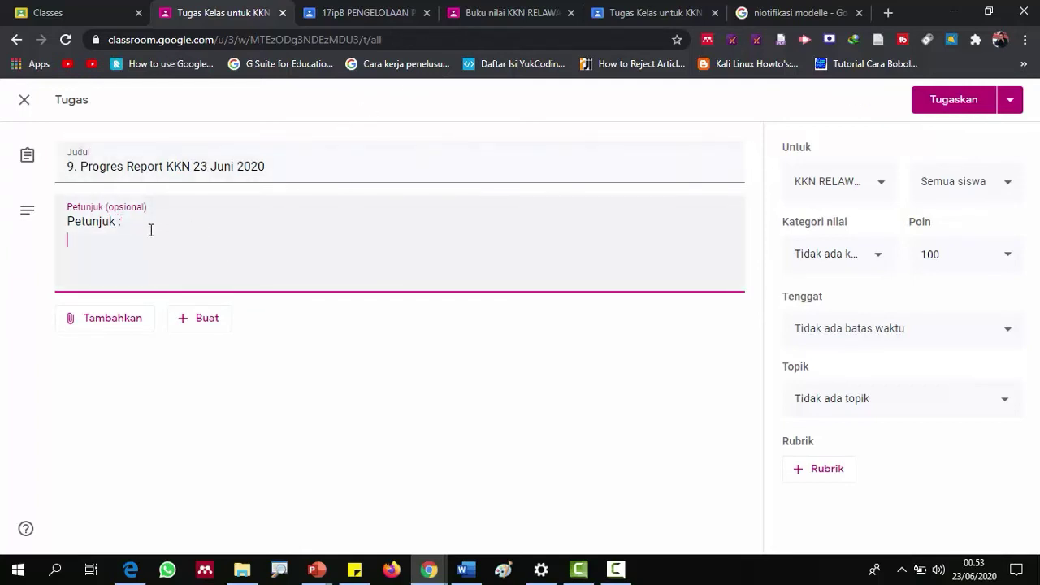
{"action": "type", "text": "1. Tuliskan dalam format micorso"}
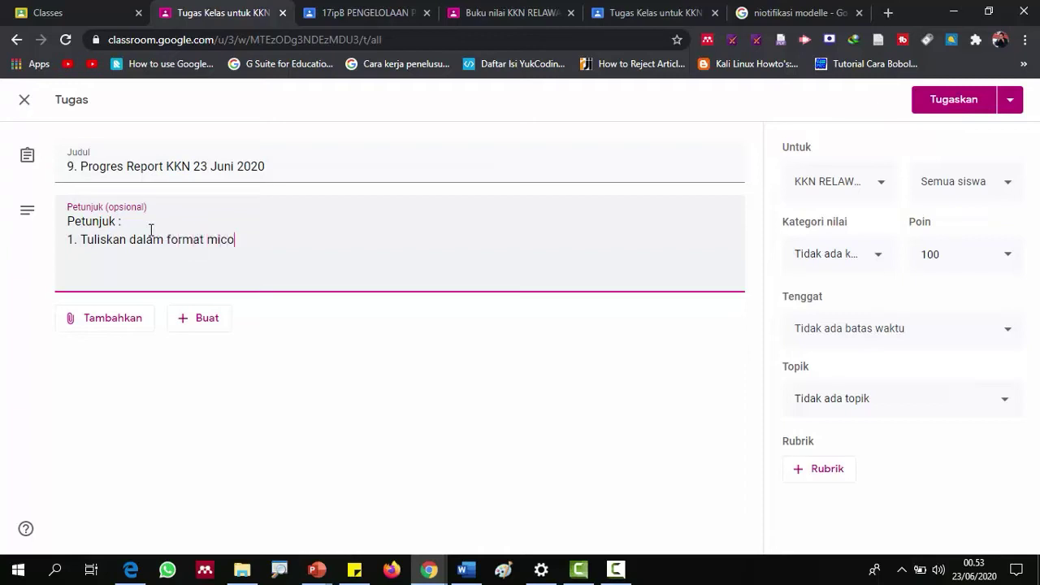
{"action": "key", "text": "BackSpace"}
{"action": "key", "text": "BackSpace"}
{"action": "key", "text": "BackSpace"}
{"action": "key", "text": "BackSpace"}
{"action": "key", "text": "BackSpace"}
{"action": "key", "text": "BackSpace"}
{"action": "key", "text": "BackSpace"}
{"action": "type", "text": "word atau bisa menggun"}
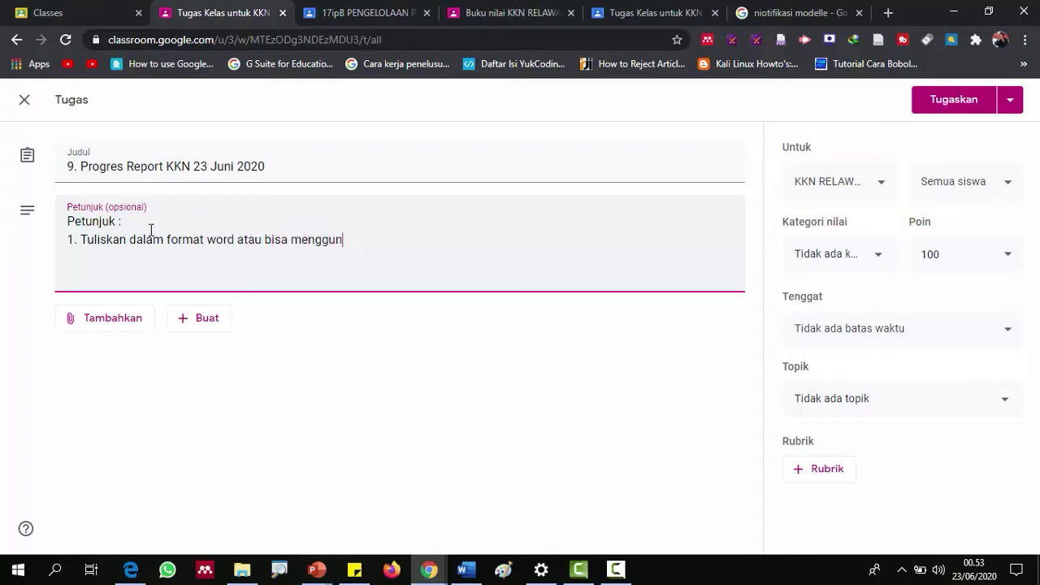
{"action": "type", "text": "akan aplikas"}
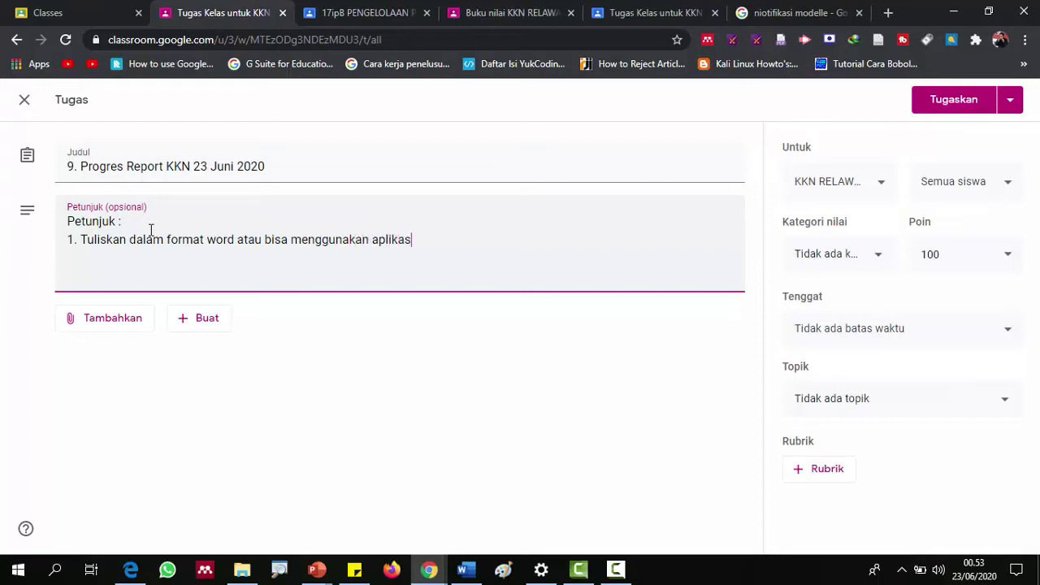
{"action": "type", "text": "i wps"}
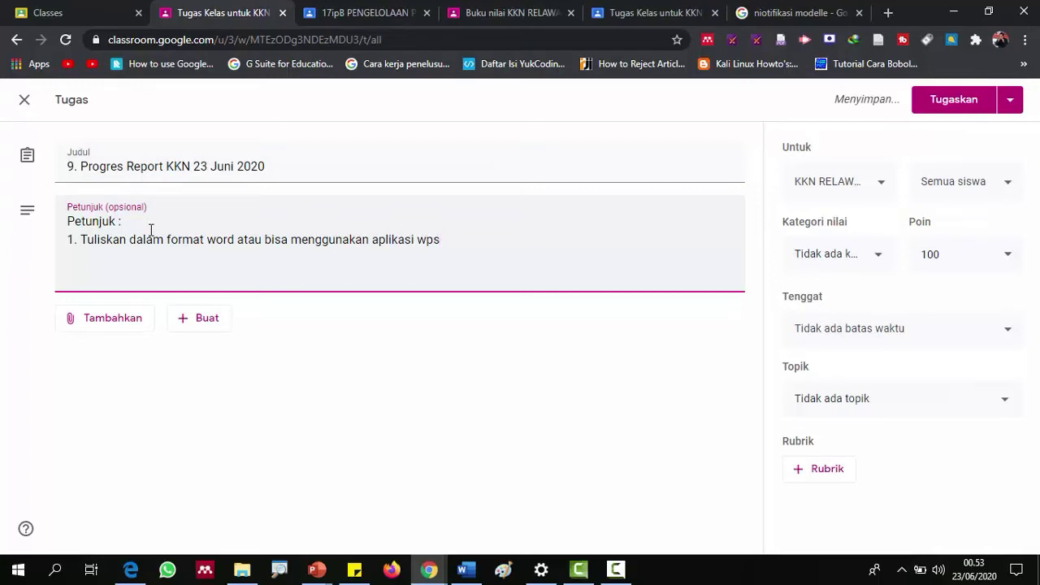
- Add the instruction lines "2. laporan disertai dokumentasi" and "3. batas waktu pengumpulan tanggal 24 Juni 2020 Pukul 07.00 WIB"
{"action": "key", "text": "Return"}
{"action": "type", "text": "2. lapor"}
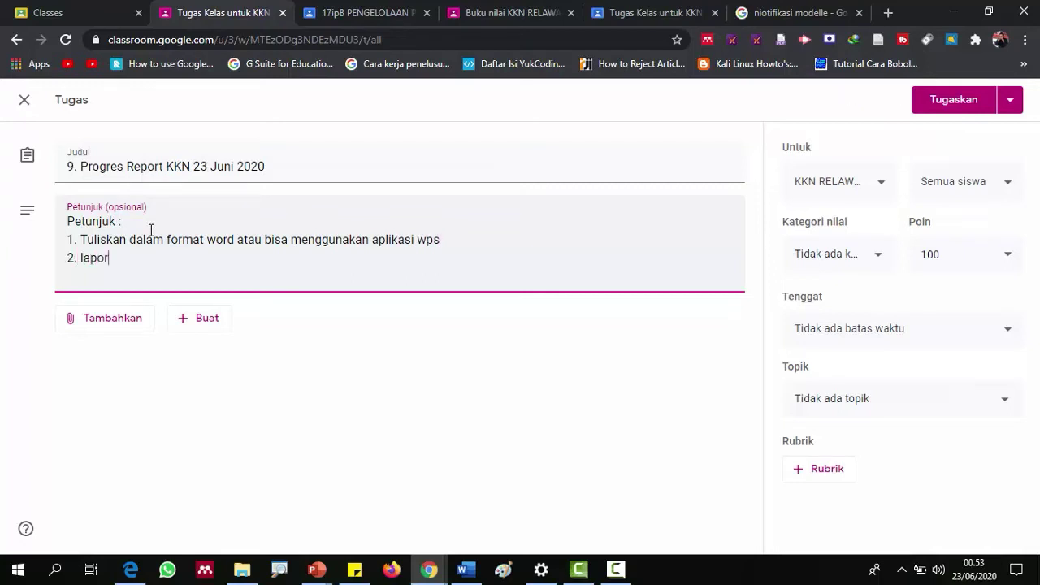
{"action": "type", "text": "an disertai "}
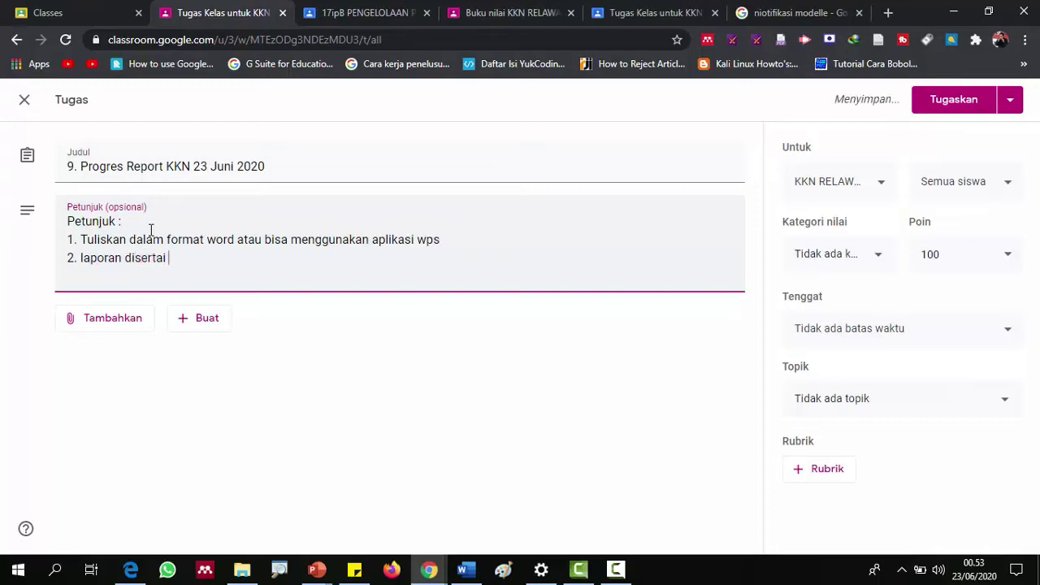
{"action": "type", "text": "dokumentasi"}
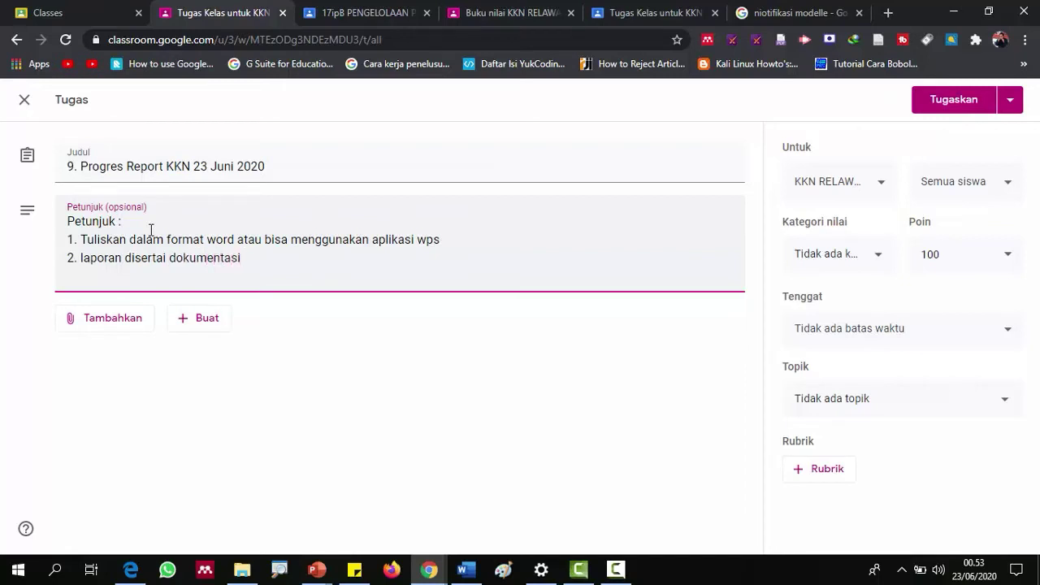
{"action": "key", "text": "Return"}
{"action": "type", "text": "3. batas waktu"}
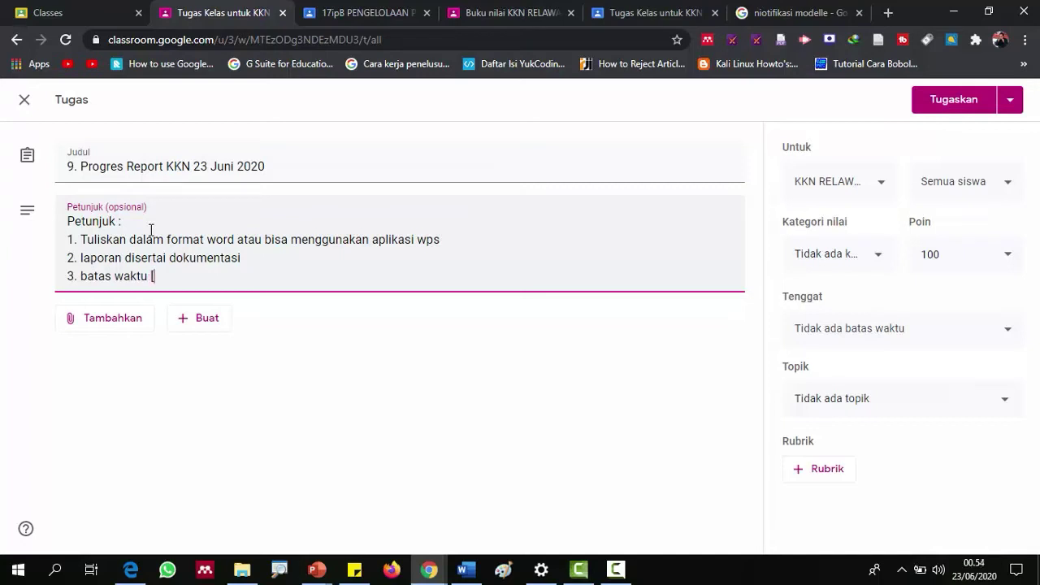
{"action": "type", "text": " pengumpulan tanggal"}
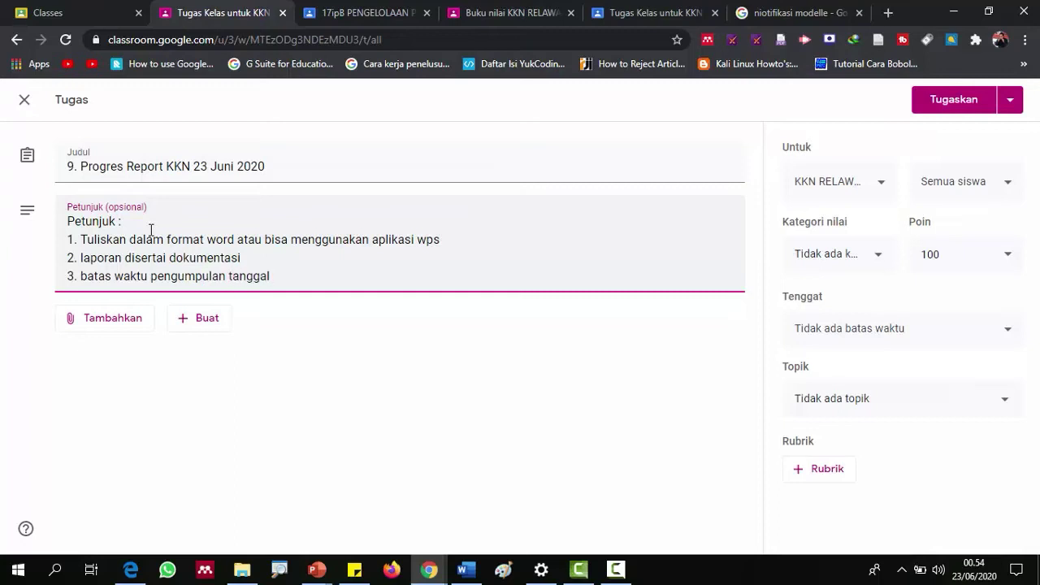
{"action": "type", "text": " 24 Juni 2020 Puku"}
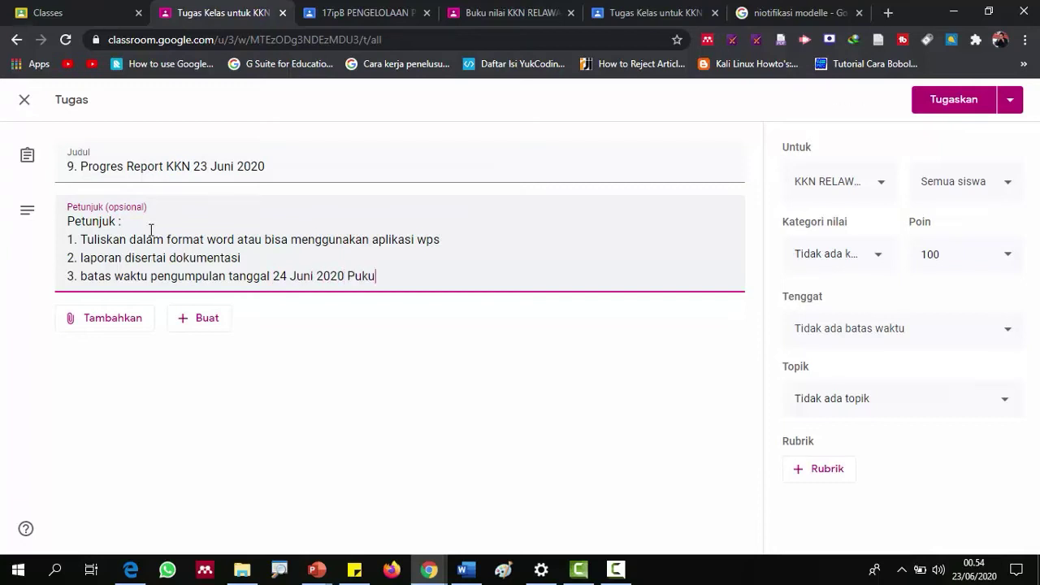
{"action": "type", "text": "l 07.00 WIB"}
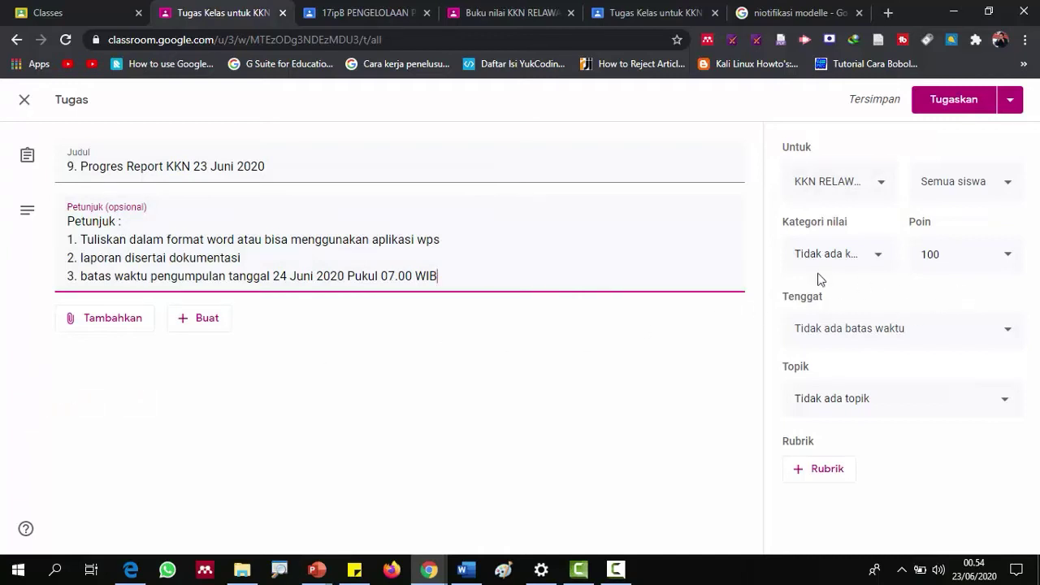
- Add the KKN DR class as an additional recipient of the assignment and review the class selection
{"action": "left_click", "coordinate": [852, 198]}
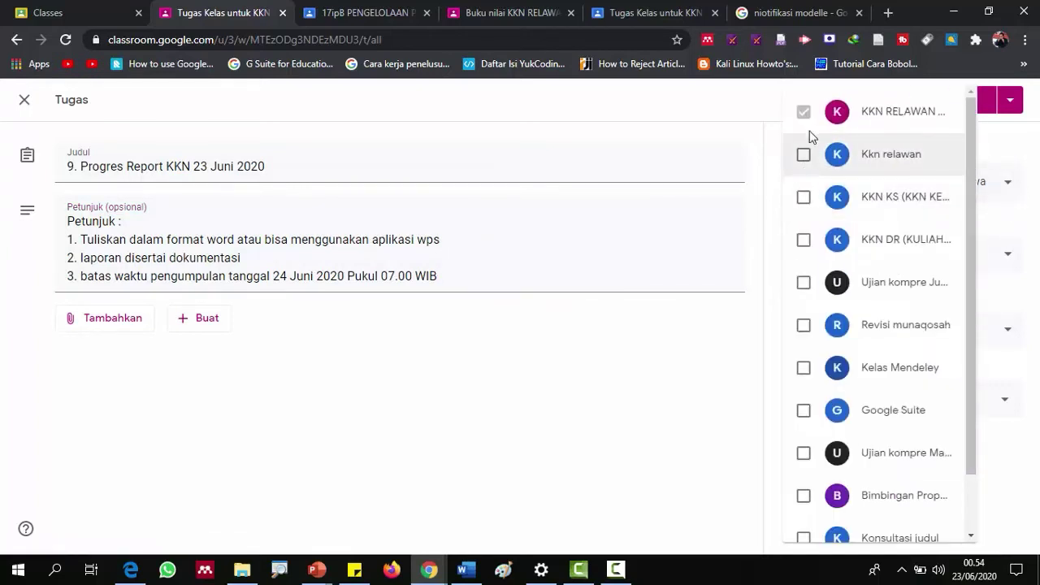
{"action": "left_click", "coordinate": [804, 200]}
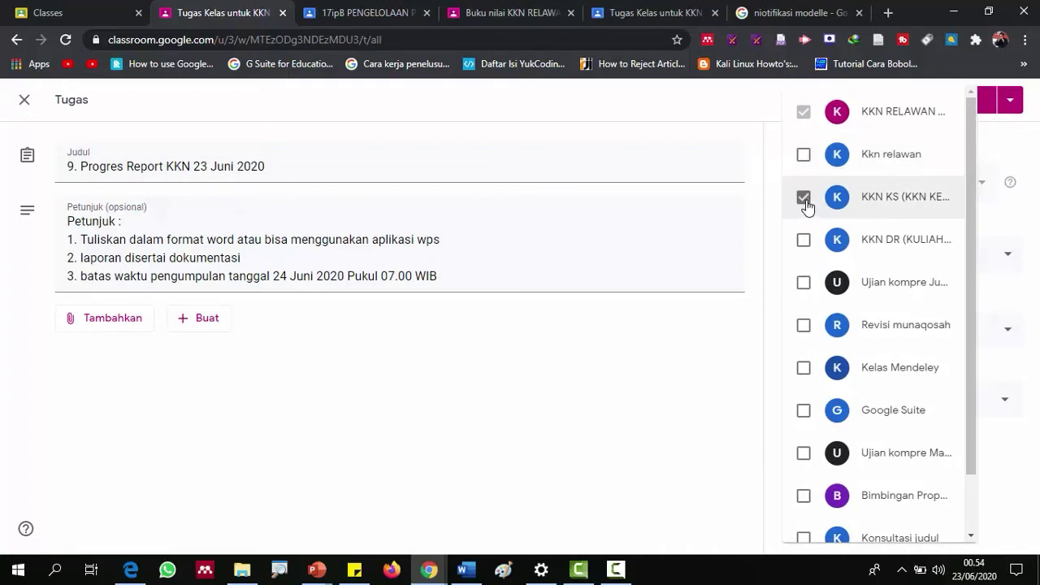
{"action": "left_click", "coordinate": [804, 200]}
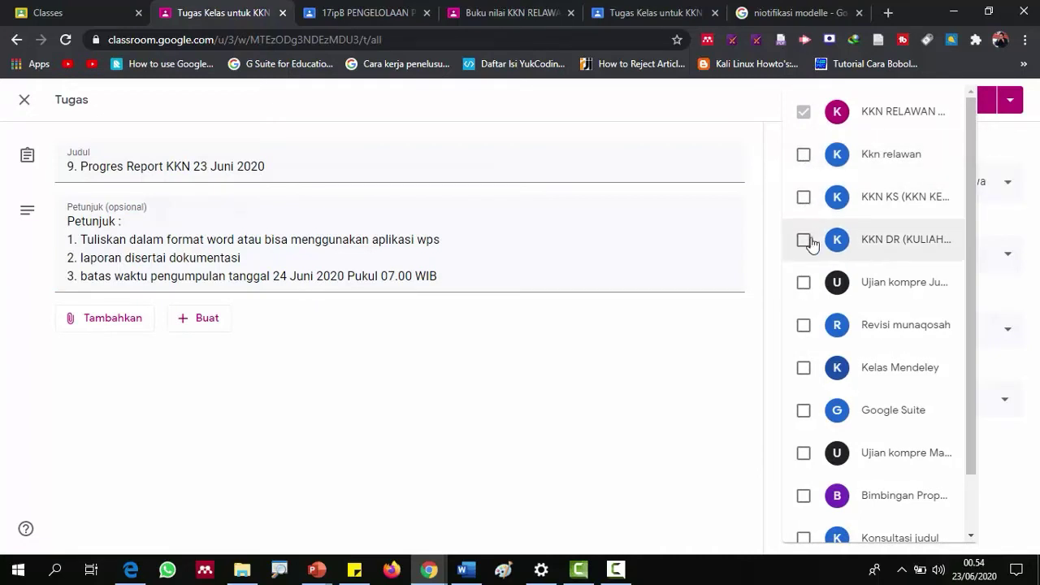
{"action": "left_click", "coordinate": [804, 242]}
{"action": "left_click", "coordinate": [1016, 225]}
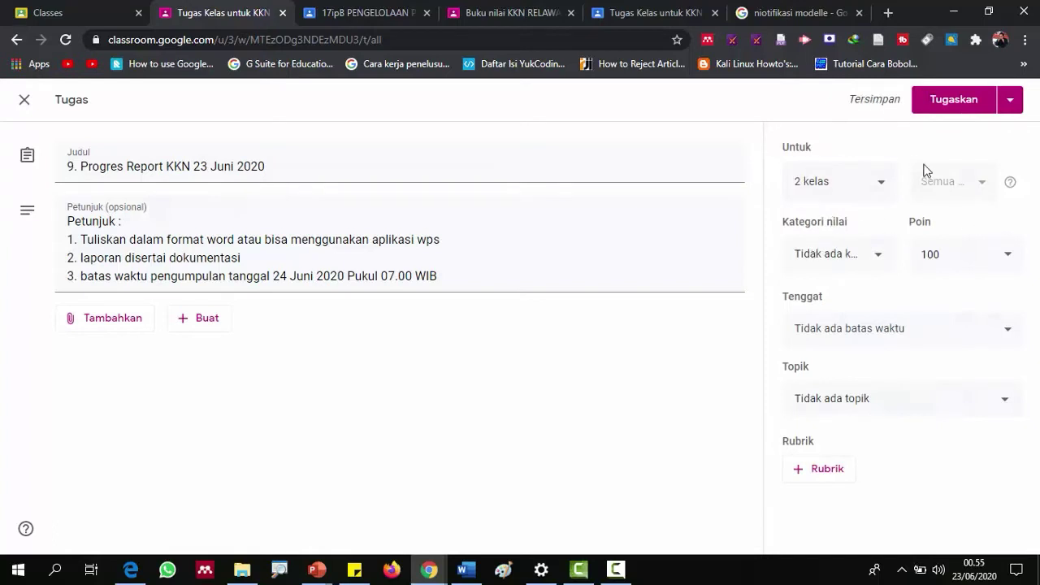
{"action": "left_click", "coordinate": [880, 189]}
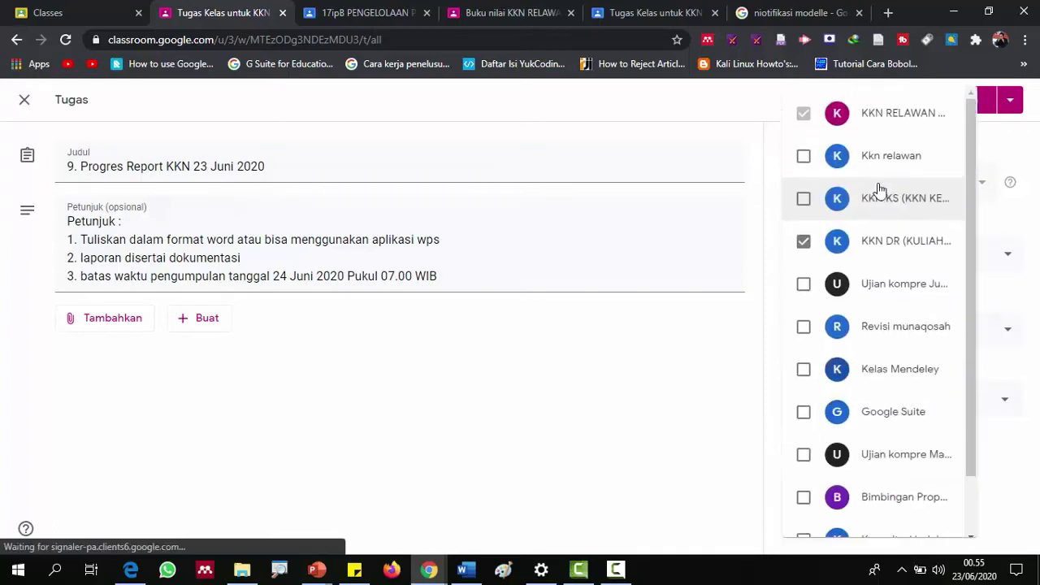
{"action": "left_click", "coordinate": [1013, 156]}
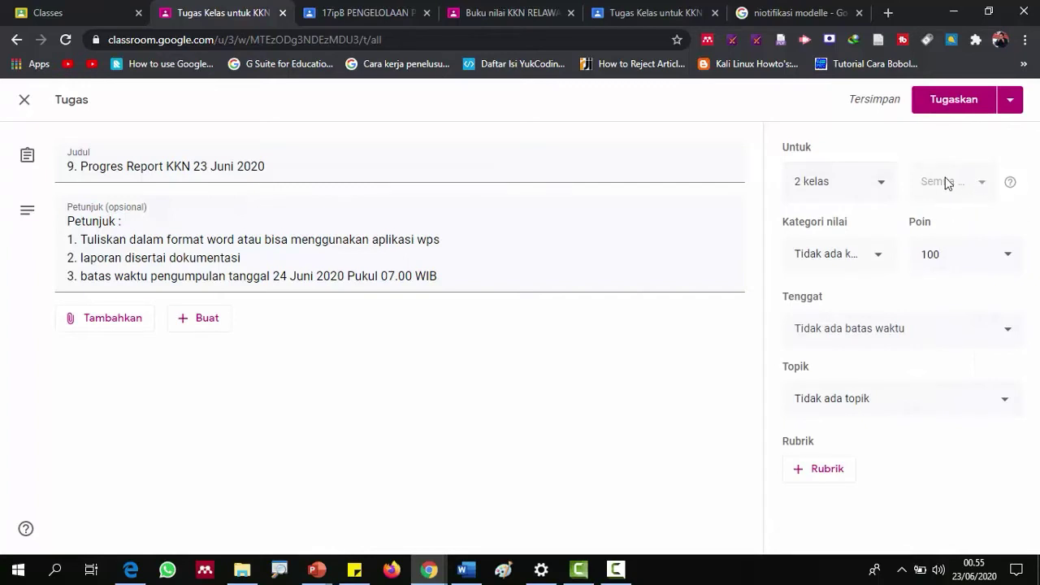
- Remove the KKN DR class from the assignment's recipients, leaving only the KKN RELAWAN class selected
{"action": "left_click", "coordinate": [877, 255]}
{"action": "left_click", "coordinate": [886, 281]}
{"action": "left_click", "coordinate": [884, 269]}
{"action": "left_click", "coordinate": [884, 268]}
{"action": "left_click", "coordinate": [881, 257]}
{"action": "left_click", "coordinate": [877, 181]}
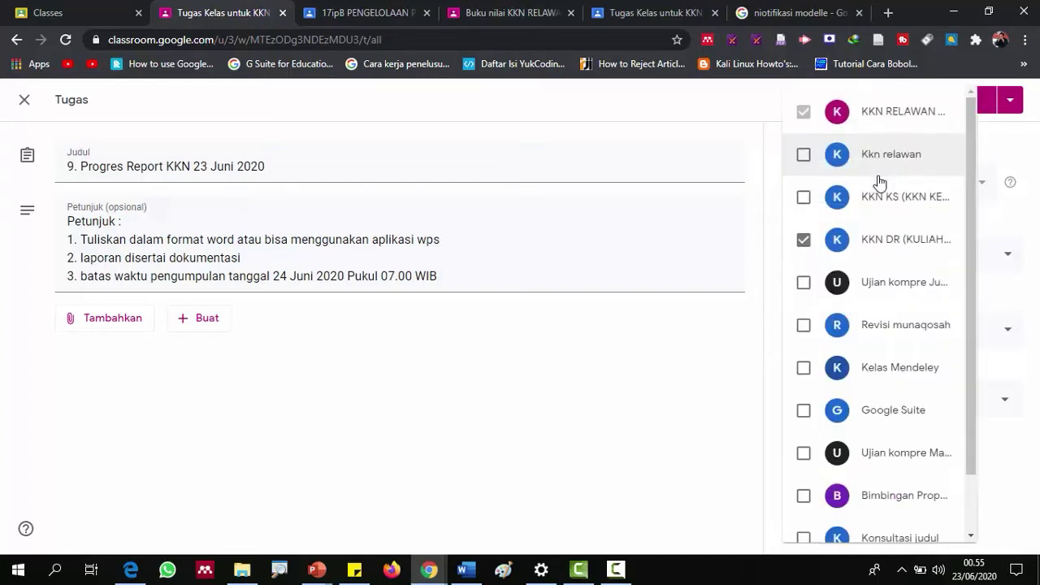
{"action": "left_click", "coordinate": [802, 240]}
{"action": "left_click", "coordinate": [1013, 252]}
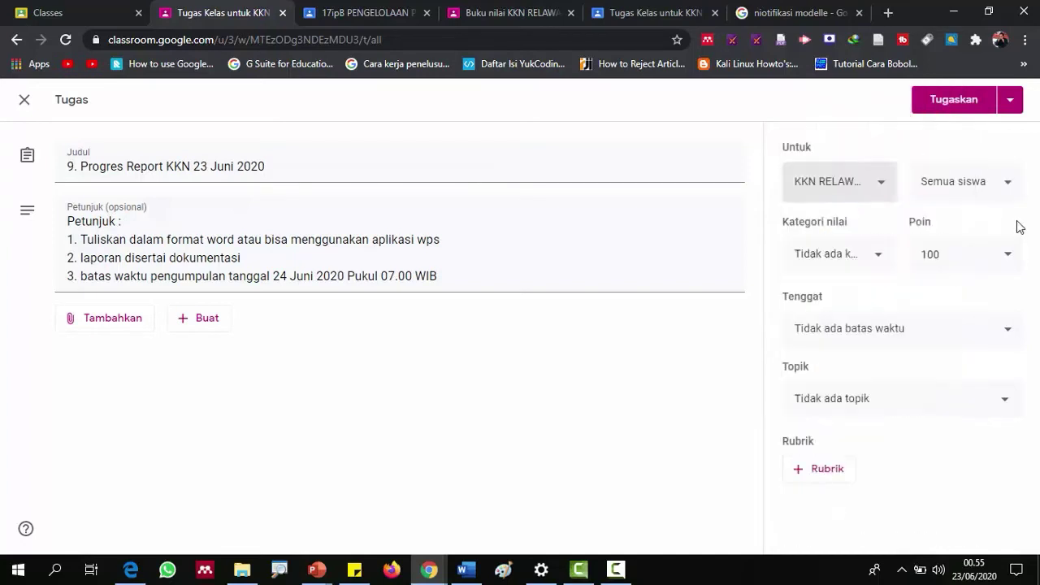
{"action": "left_click", "coordinate": [857, 195]}
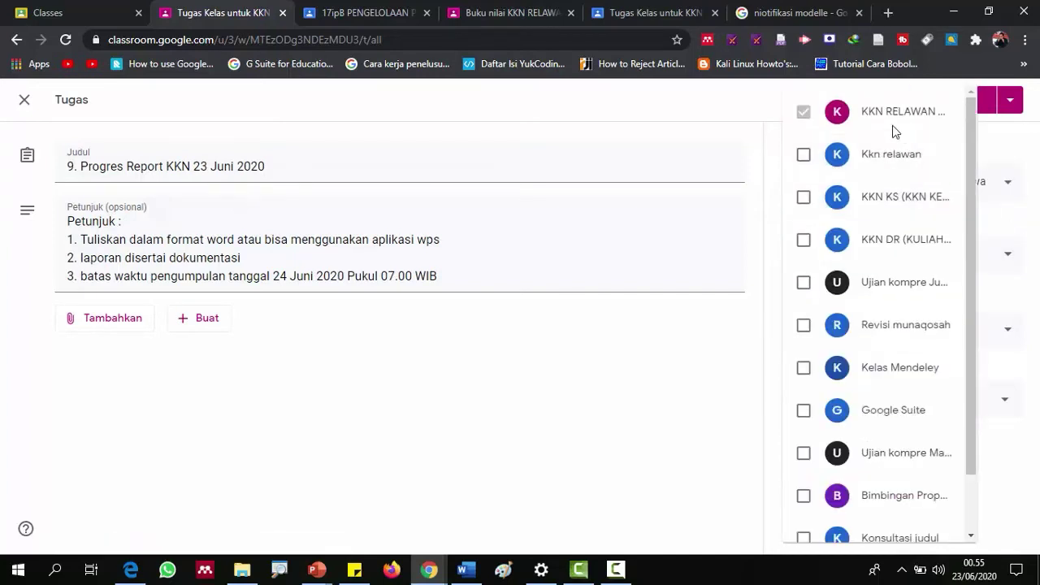
{"action": "left_click", "coordinate": [991, 154]}
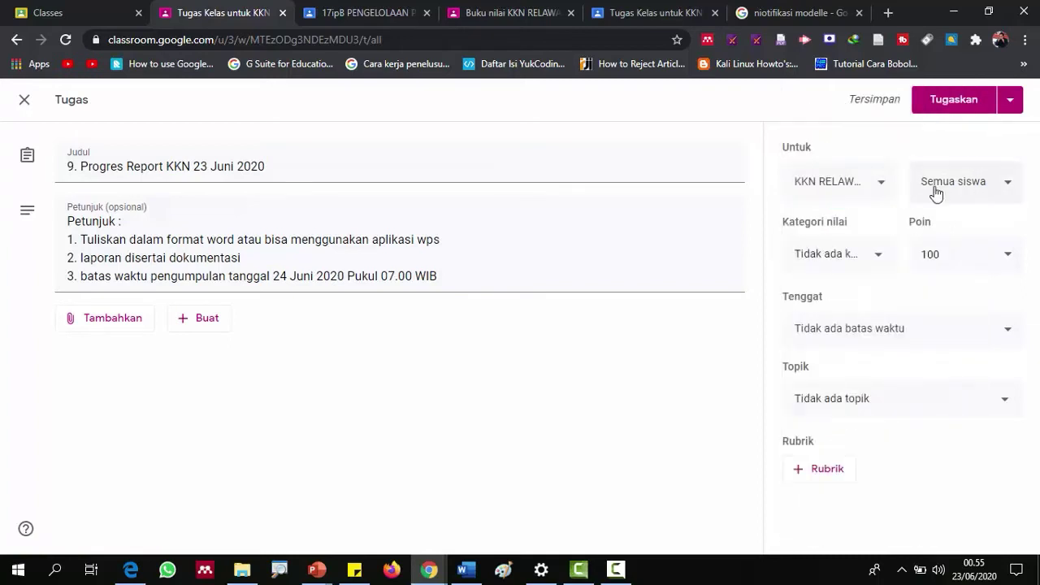
- Set the assignment's grade category (Kategori nilai) to Progres report, and review the student recipients and points options
{"action": "left_click", "coordinate": [884, 259]}
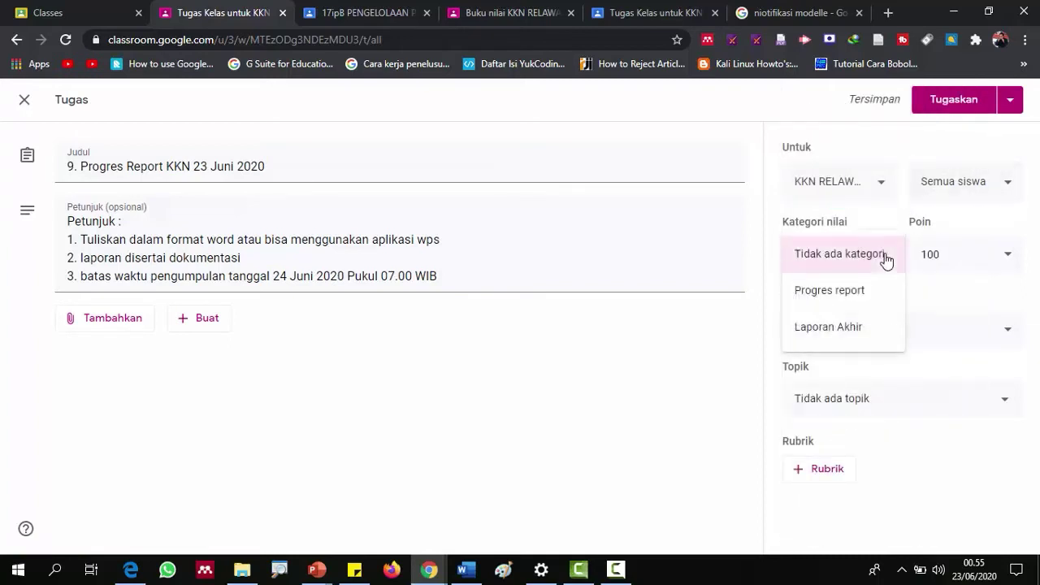
{"action": "left_click", "coordinate": [855, 299]}
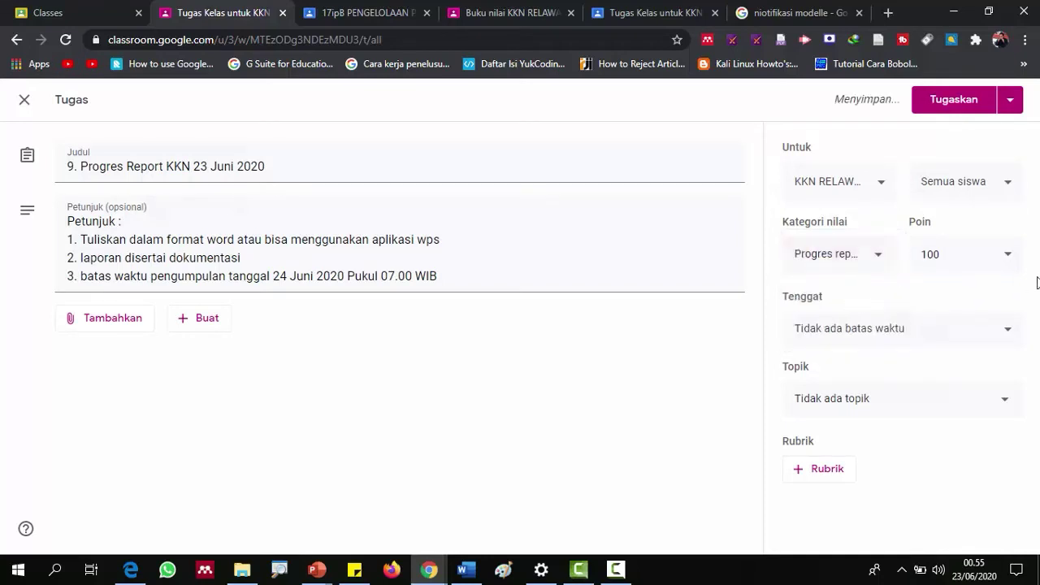
{"action": "left_click", "coordinate": [1008, 183]}
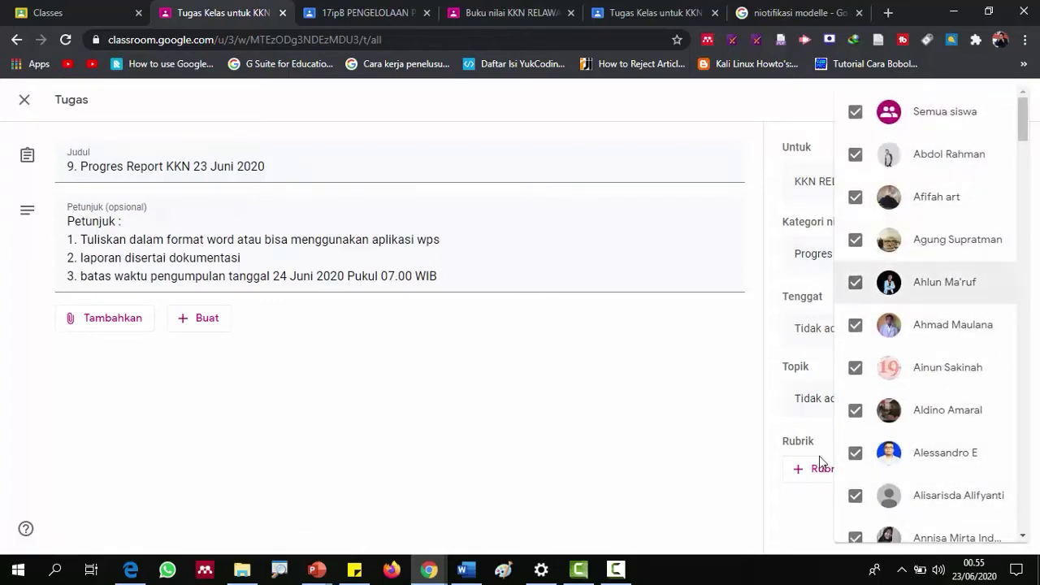
{"action": "left_click", "coordinate": [682, 118]}
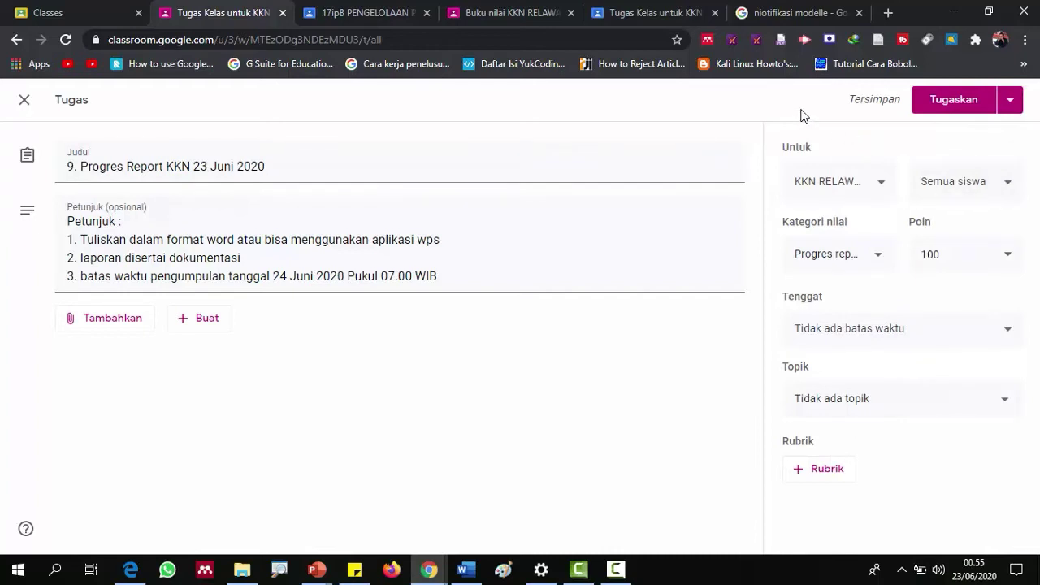
{"action": "left_click", "coordinate": [1007, 255]}
{"action": "left_click", "coordinate": [1007, 255]}
{"action": "left_click", "coordinate": [993, 260]}
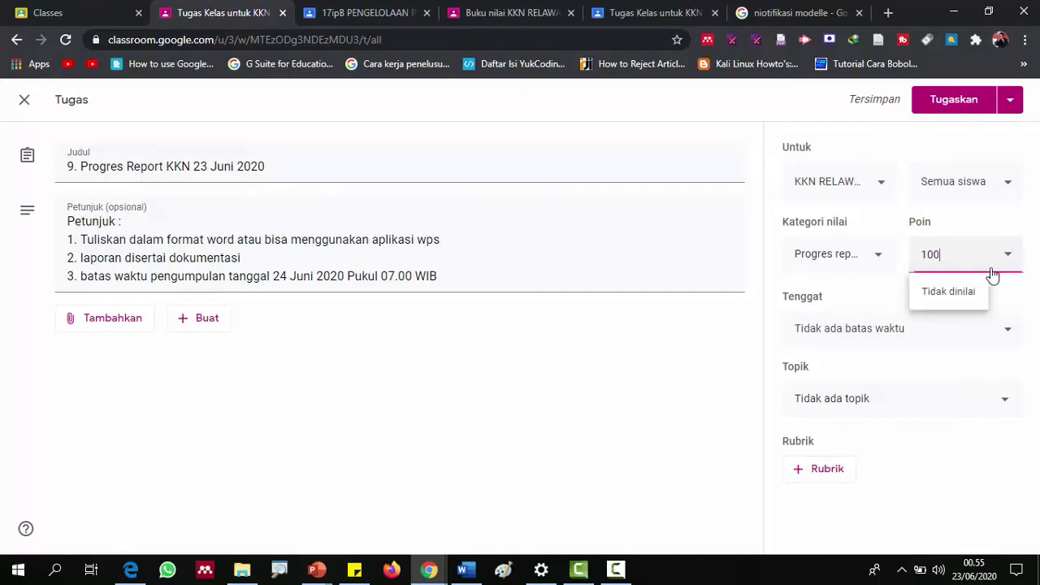
{"action": "left_click", "coordinate": [645, 389]}
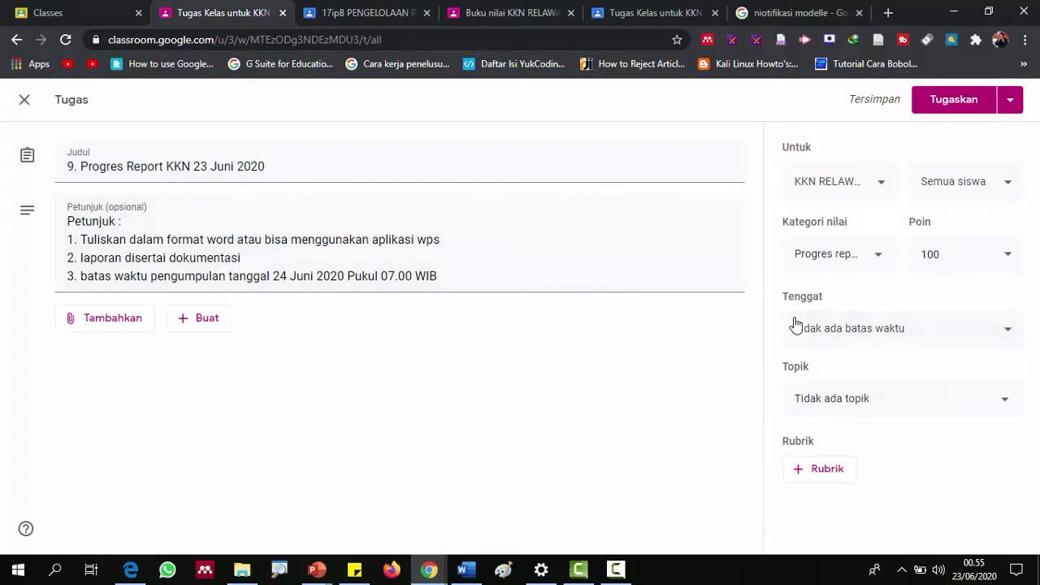
- Set the due date (Tenggat) to 24 Jun 2020 at 07.00 and publish the assignment to the class
{"action": "left_click", "coordinate": [855, 334]}
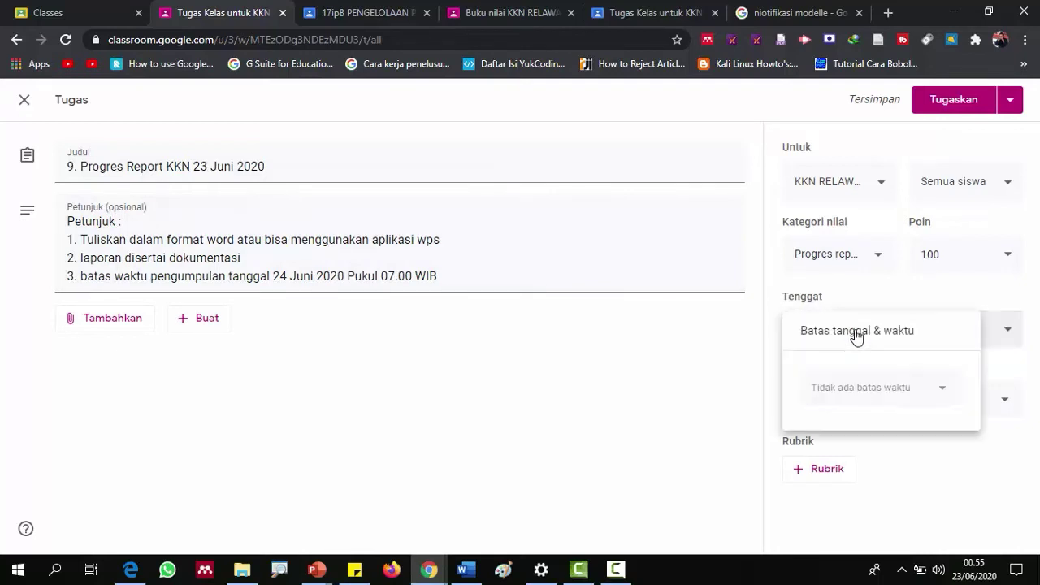
{"action": "left_click", "coordinate": [859, 395]}
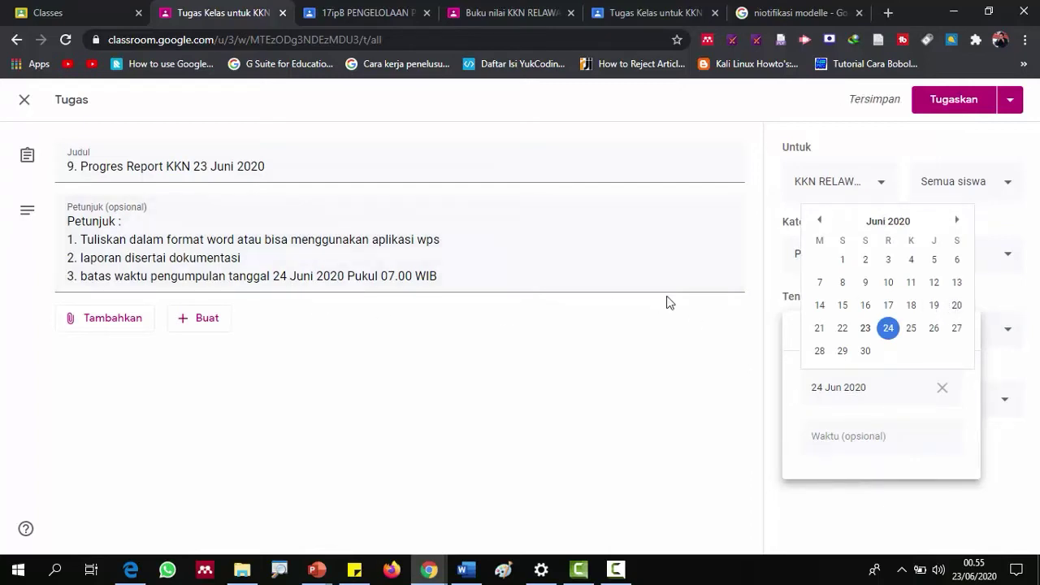
{"action": "left_click", "coordinate": [889, 329]}
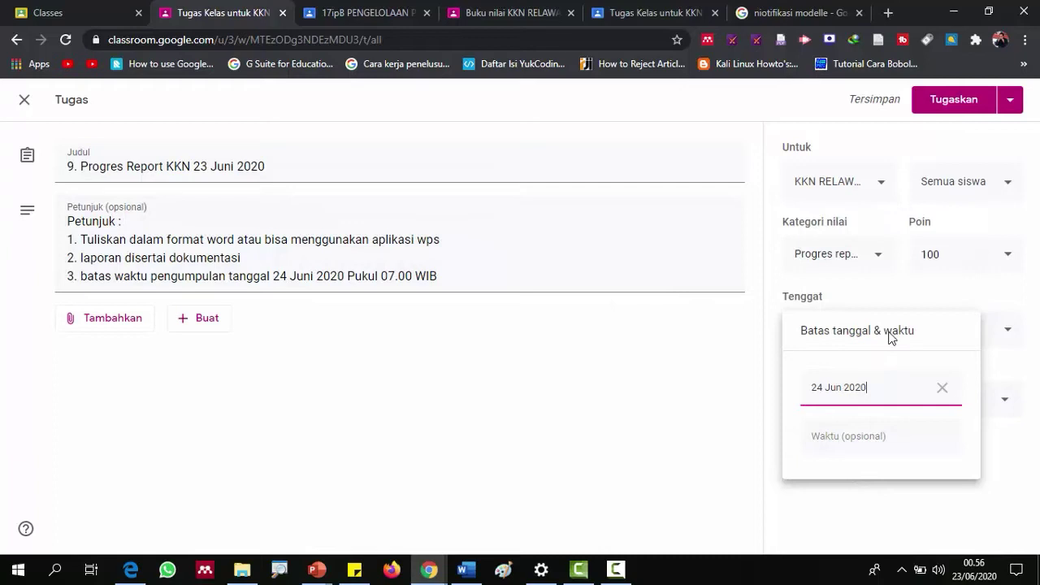
{"action": "left_click", "coordinate": [868, 439]}
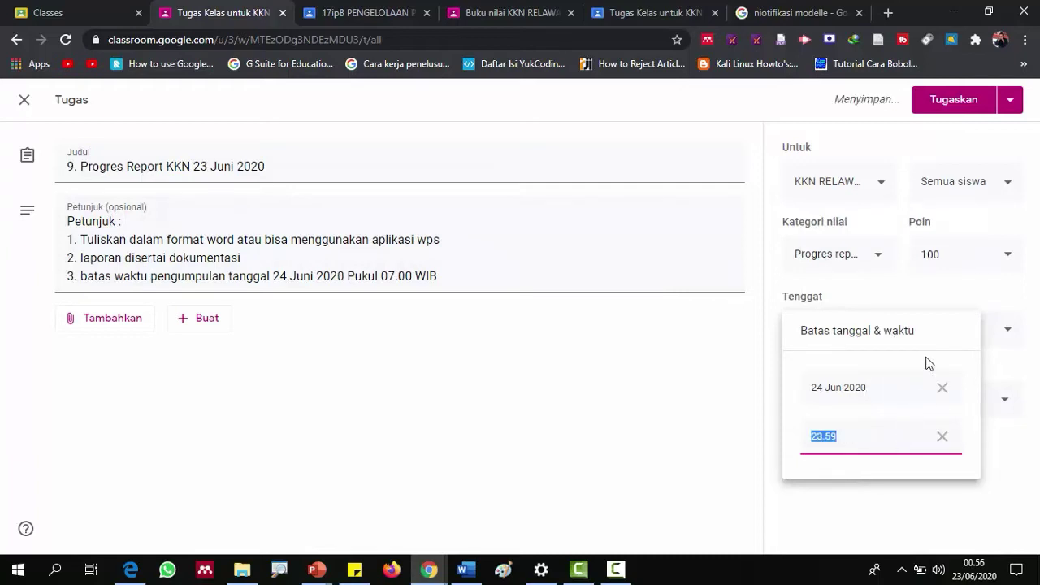
{"action": "type", "text": "07."}
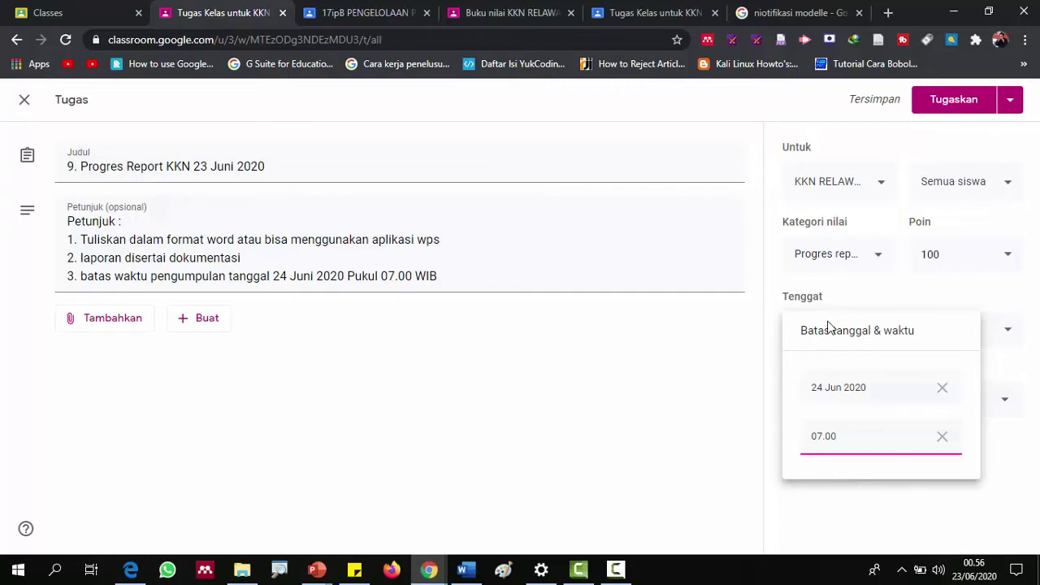
{"action": "left_click", "coordinate": [714, 419]}
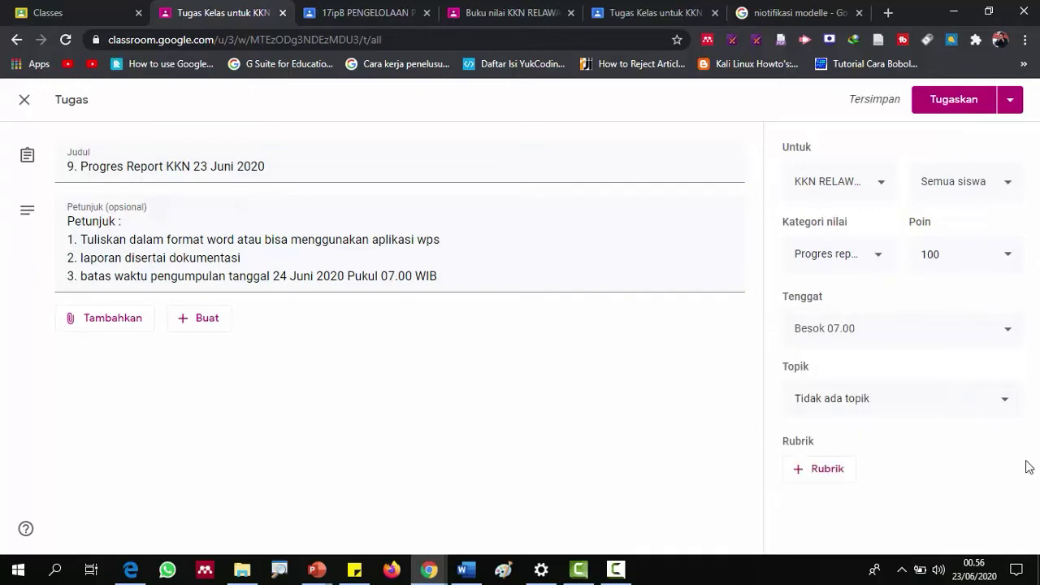
{"action": "left_click", "coordinate": [961, 110]}
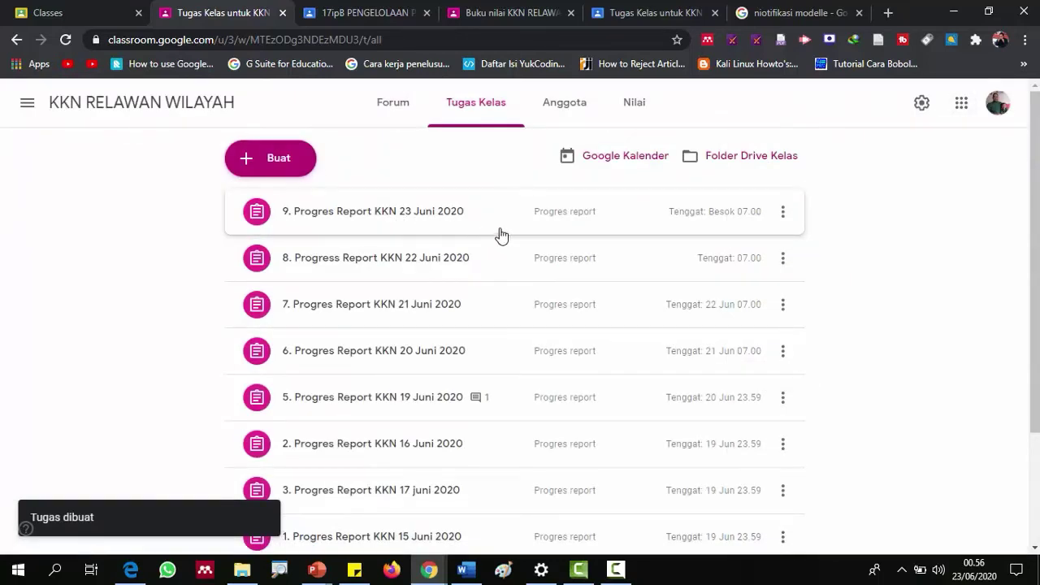
- Open the class members page (Anggota) and look through the list of students
{"action": "left_click", "coordinate": [559, 112]}
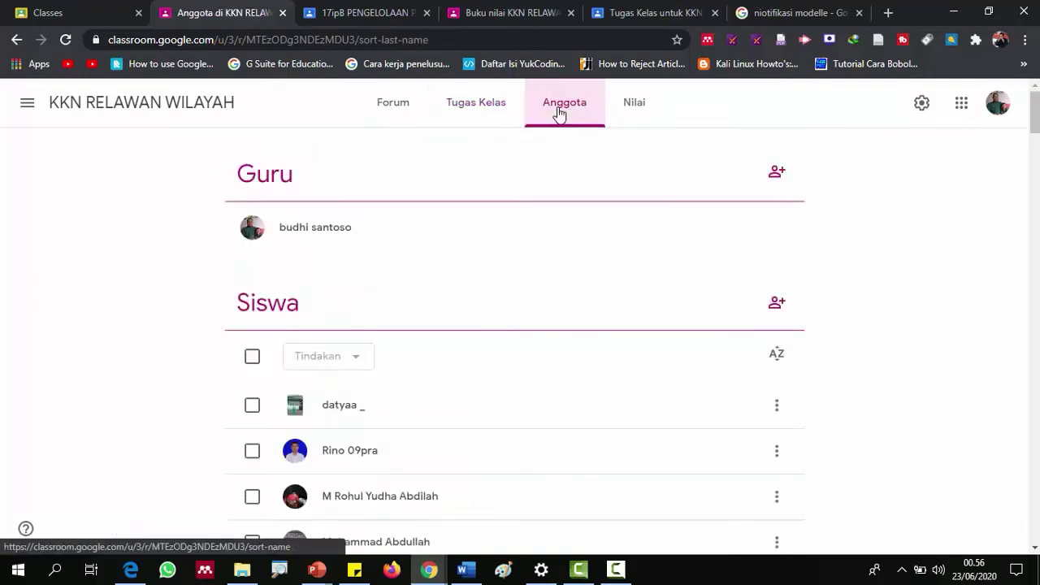
{"action": "scroll", "coordinate": [414, 350], "scroll_direction": "down", "scroll_amount": 8}
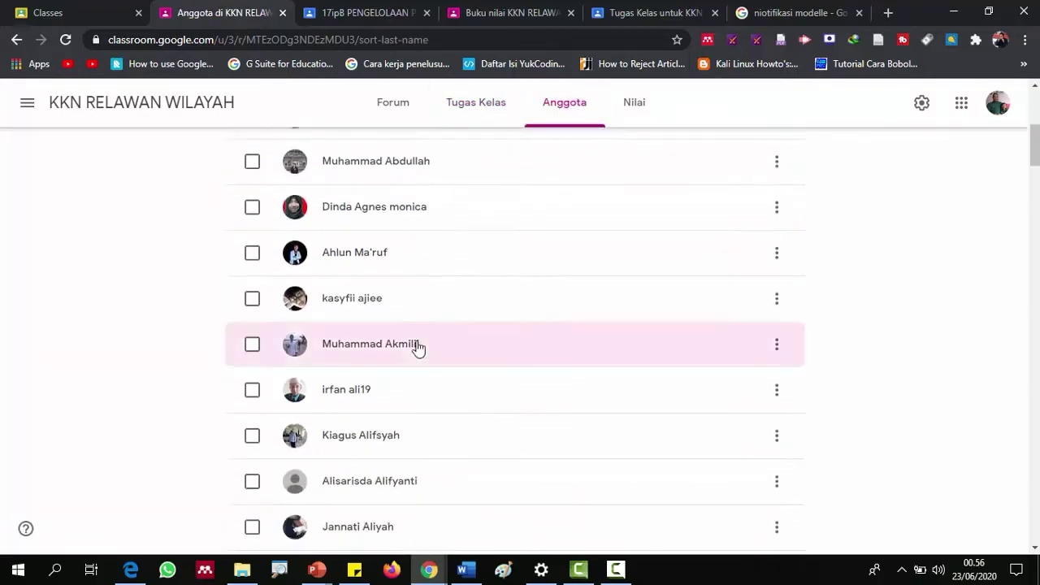
{"action": "scroll", "coordinate": [418, 348], "scroll_direction": "down", "scroll_amount": 15}
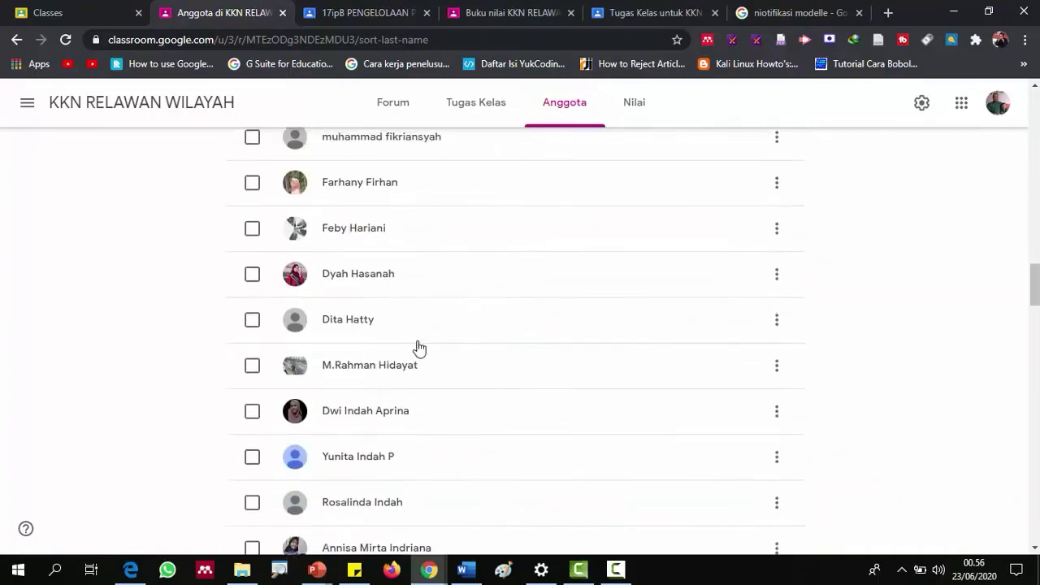
{"action": "scroll", "coordinate": [418, 348], "scroll_direction": "up", "scroll_amount": 10}
{"action": "scroll", "coordinate": [418, 348], "scroll_direction": "up", "scroll_amount": 10}
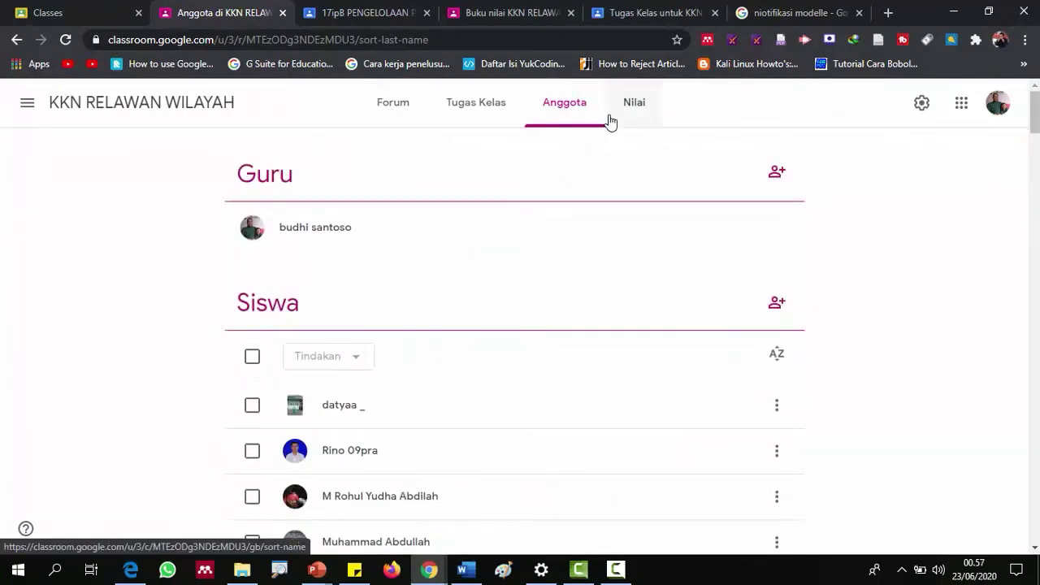
- Display the class code enlarged from the Forum page, copy it, and close the display
{"action": "left_click", "coordinate": [410, 104]}
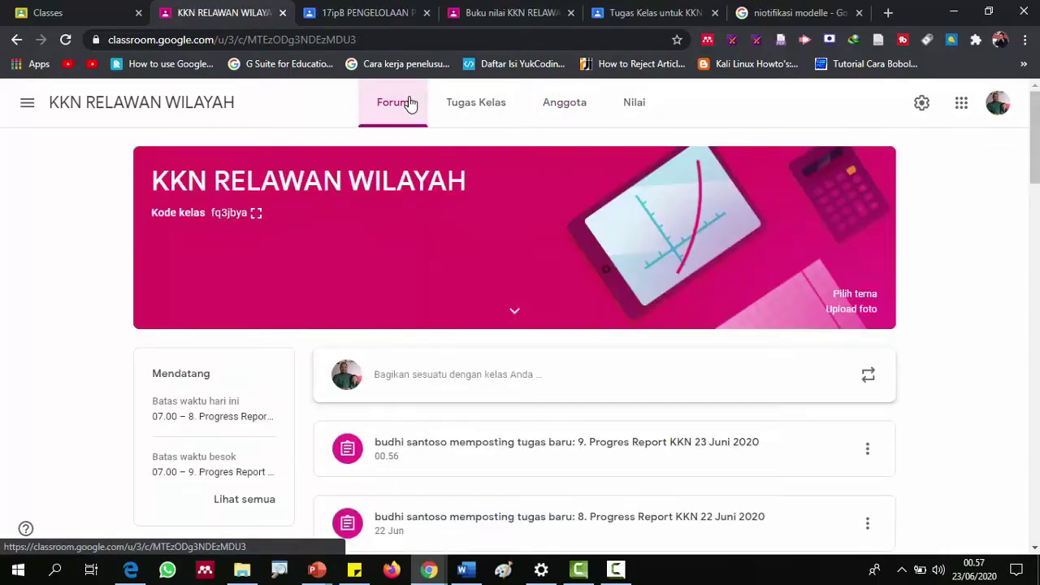
{"action": "left_click", "coordinate": [256, 215]}
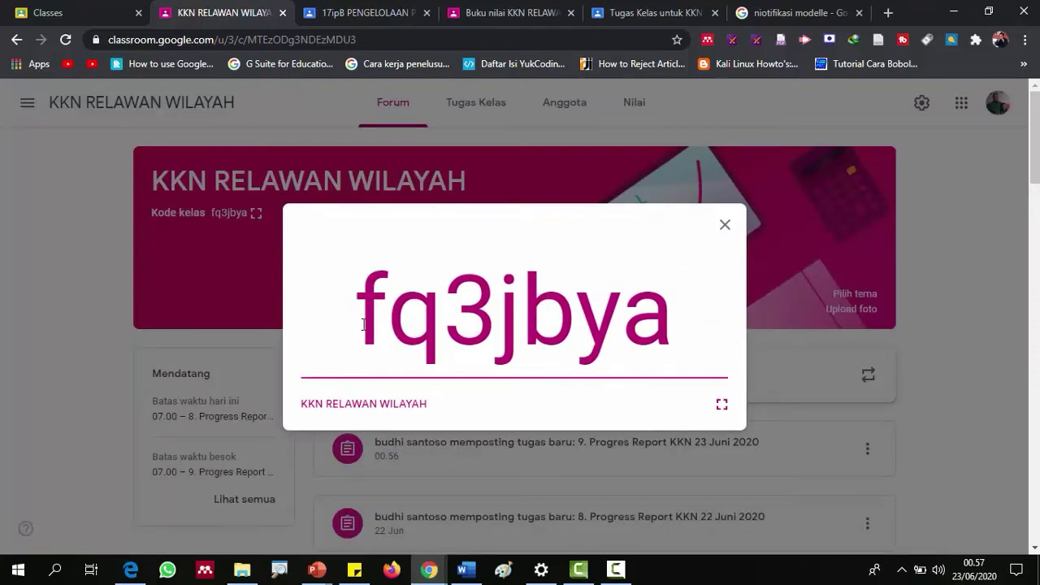
{"action": "left_click_drag", "start_coordinate": [362, 325], "coordinate": [680, 341]}
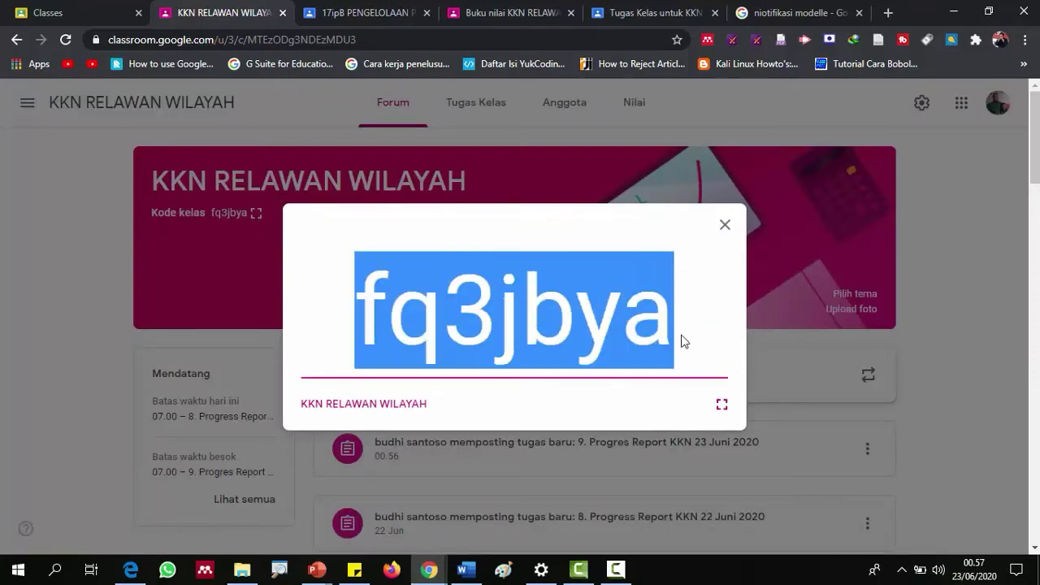
{"action": "right_click", "coordinate": [594, 321]}
{"action": "left_click", "coordinate": [619, 332]}
{"action": "left_click", "coordinate": [724, 225]}
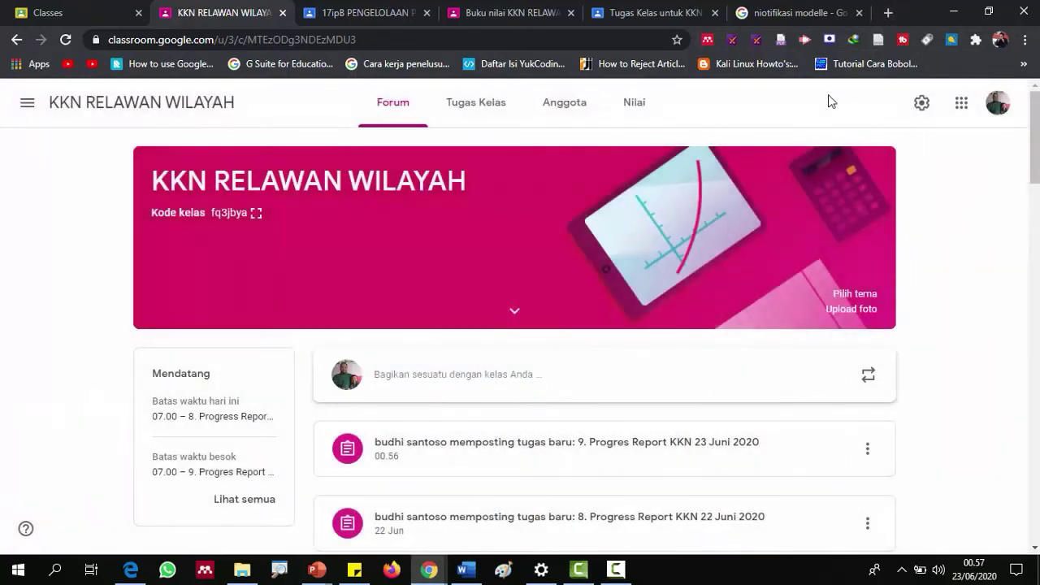
- On the Anggota page, select all students, review the bulk actions under Tindakan, and clear the selection
{"action": "left_click", "coordinate": [570, 112]}
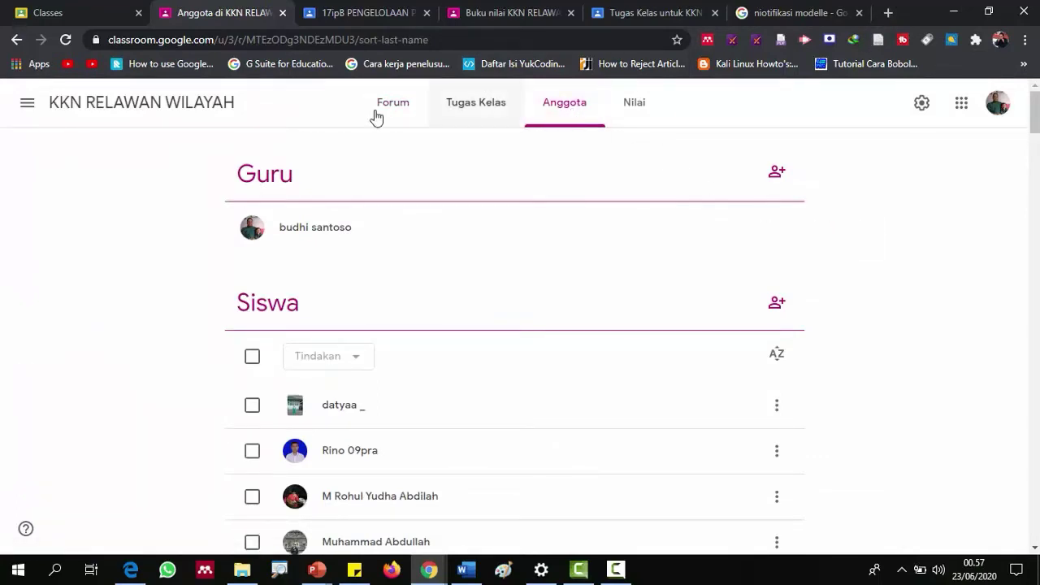
{"action": "scroll", "coordinate": [388, 217], "scroll_direction": "down", "scroll_amount": 1}
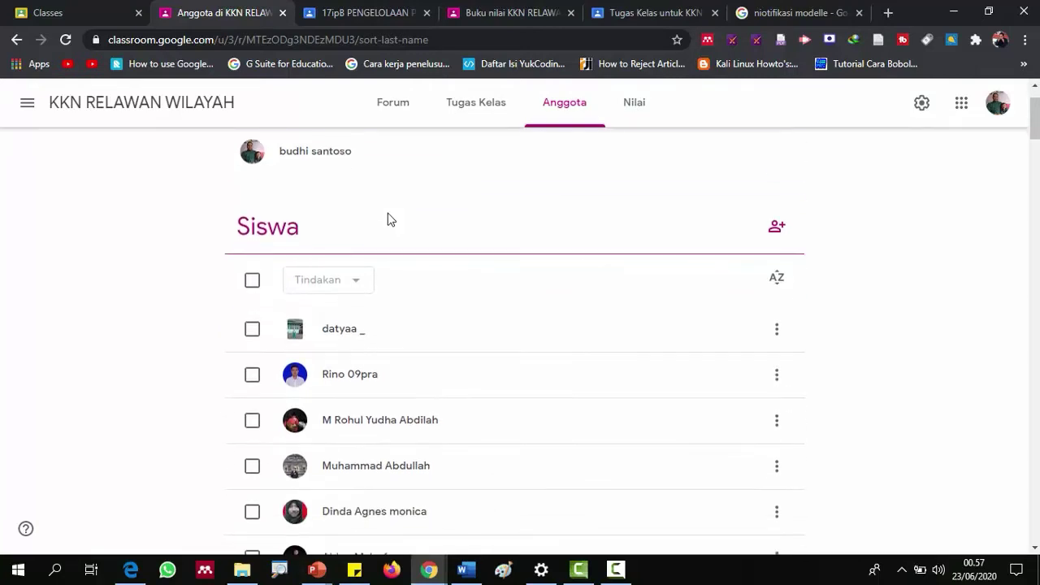
{"action": "left_click", "coordinate": [257, 282]}
{"action": "left_click", "coordinate": [257, 286]}
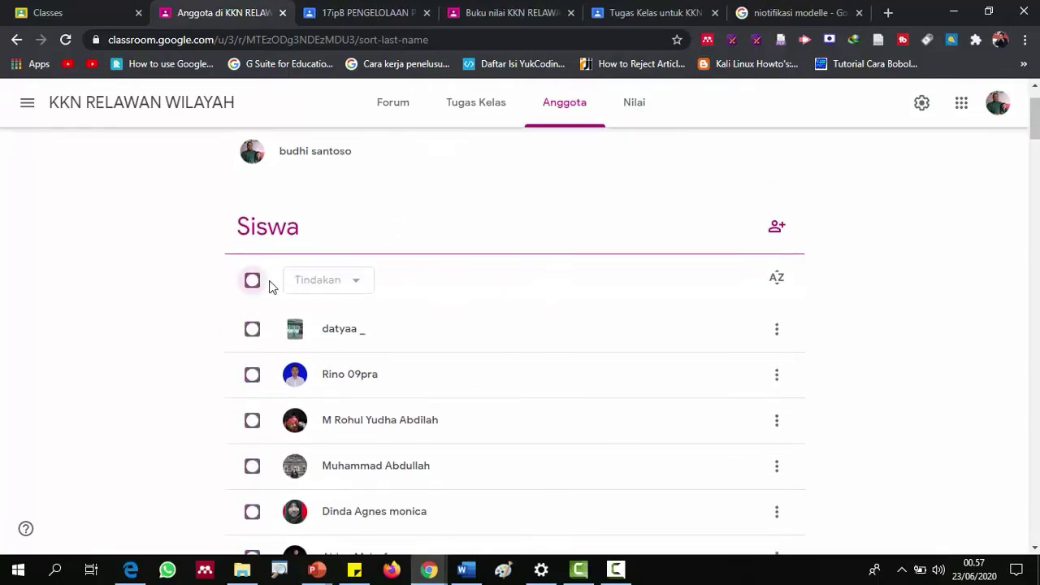
{"action": "key", "text": "space"}
{"action": "left_click", "coordinate": [348, 281]}
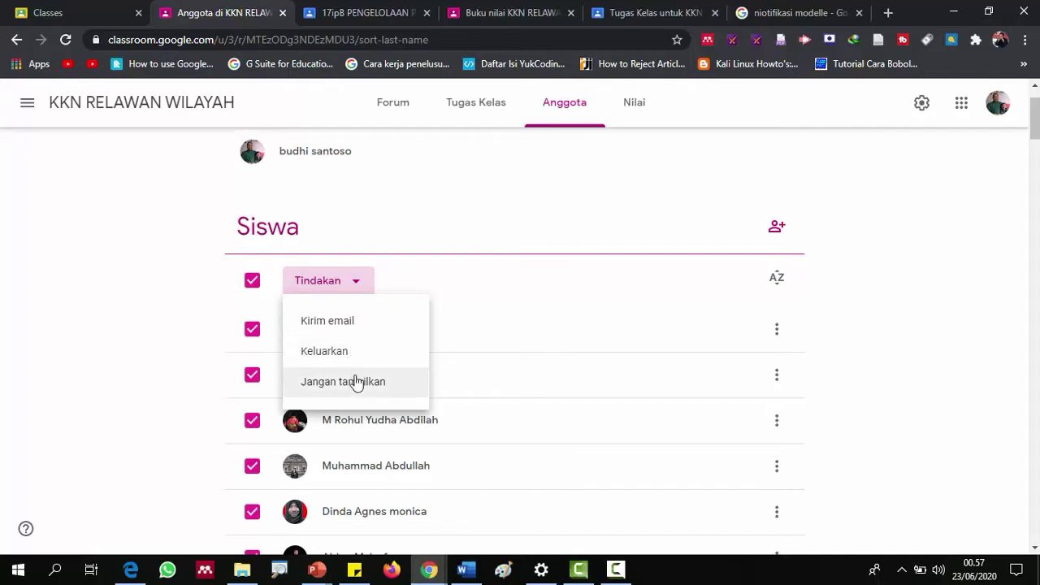
{"action": "left_click", "coordinate": [974, 309]}
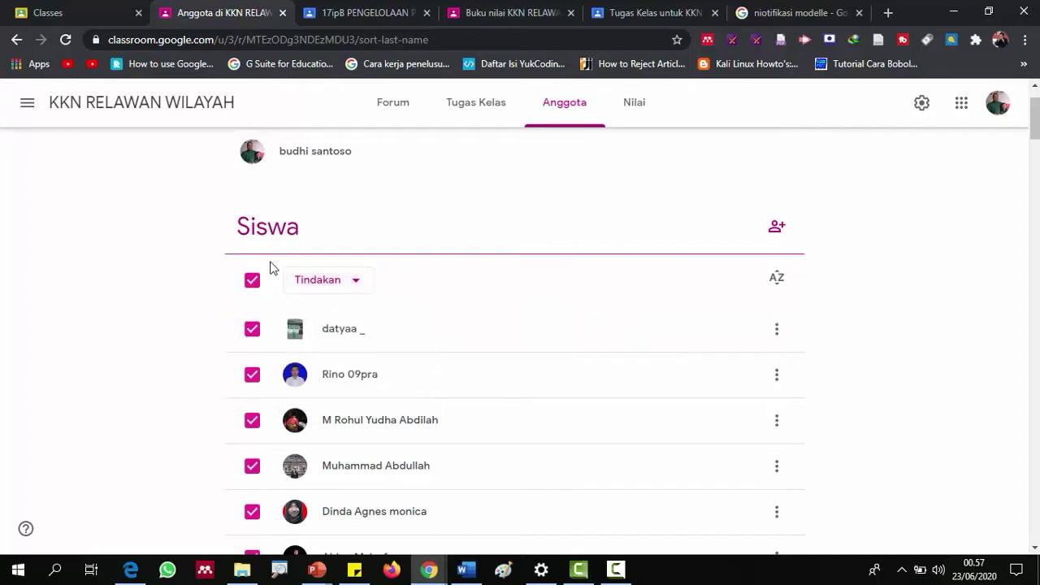
{"action": "left_click", "coordinate": [253, 282]}
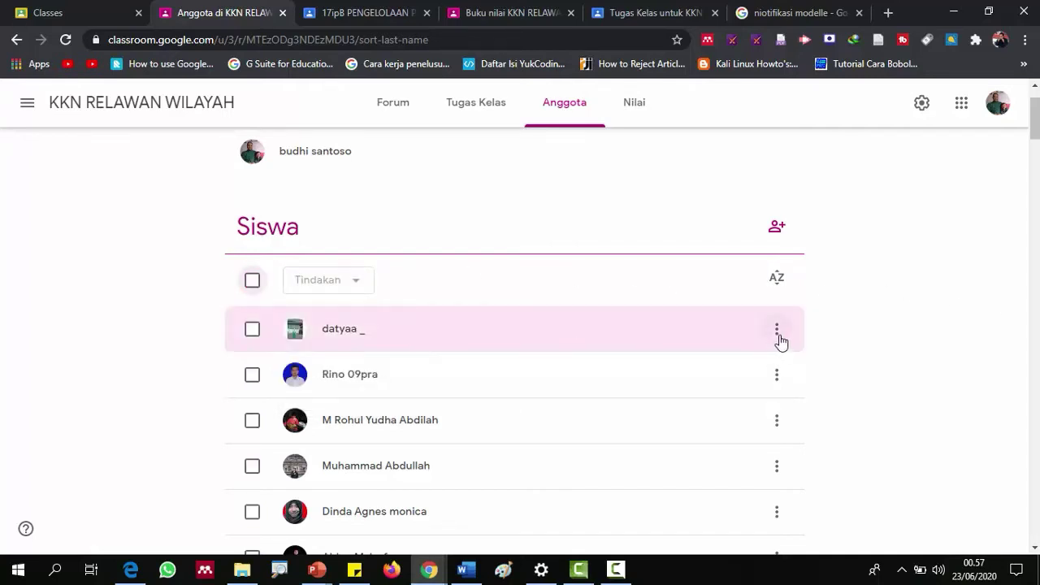
- Select only the first student in the Siswa list, review the Tindakan actions available, and deselect the student
{"action": "left_click", "coordinate": [252, 328]}
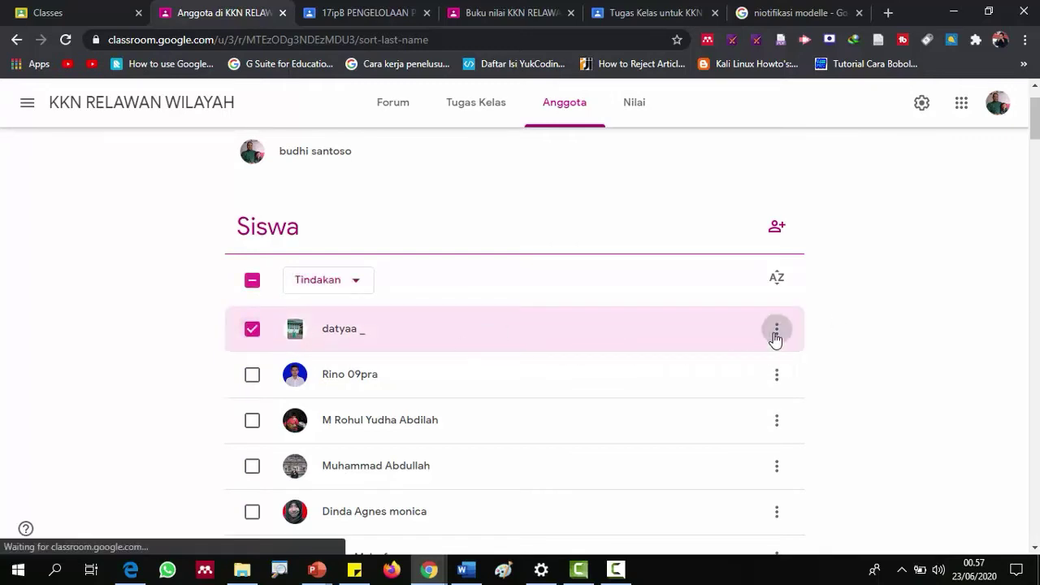
{"action": "left_click", "coordinate": [355, 289]}
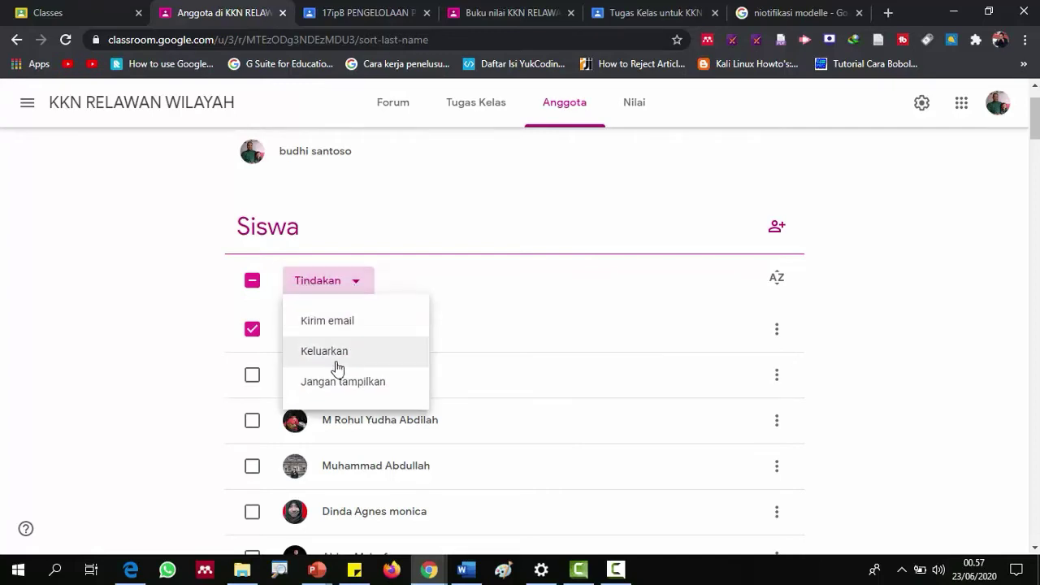
{"action": "left_click", "coordinate": [877, 301]}
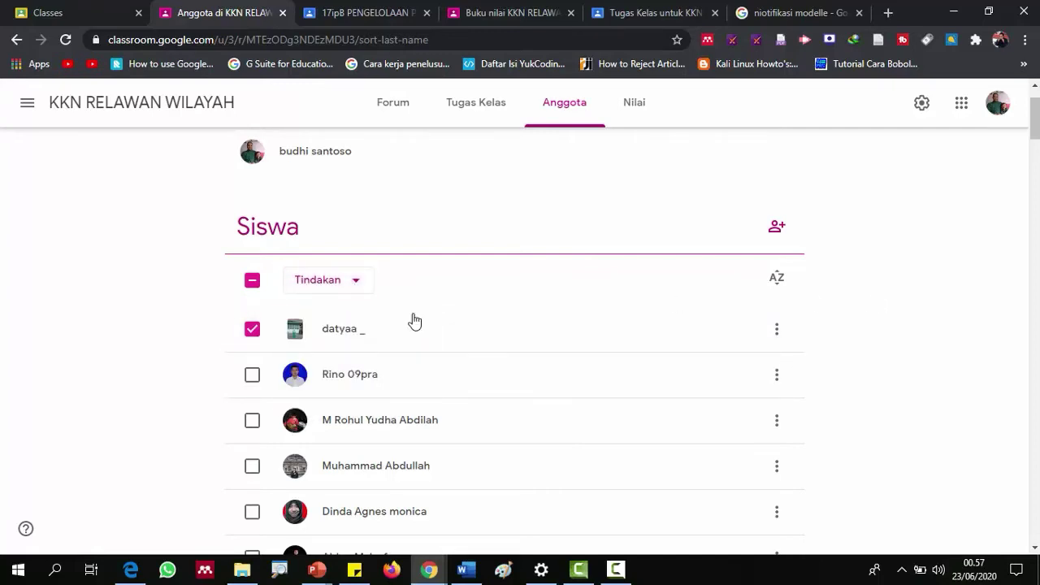
{"action": "left_click", "coordinate": [252, 333]}
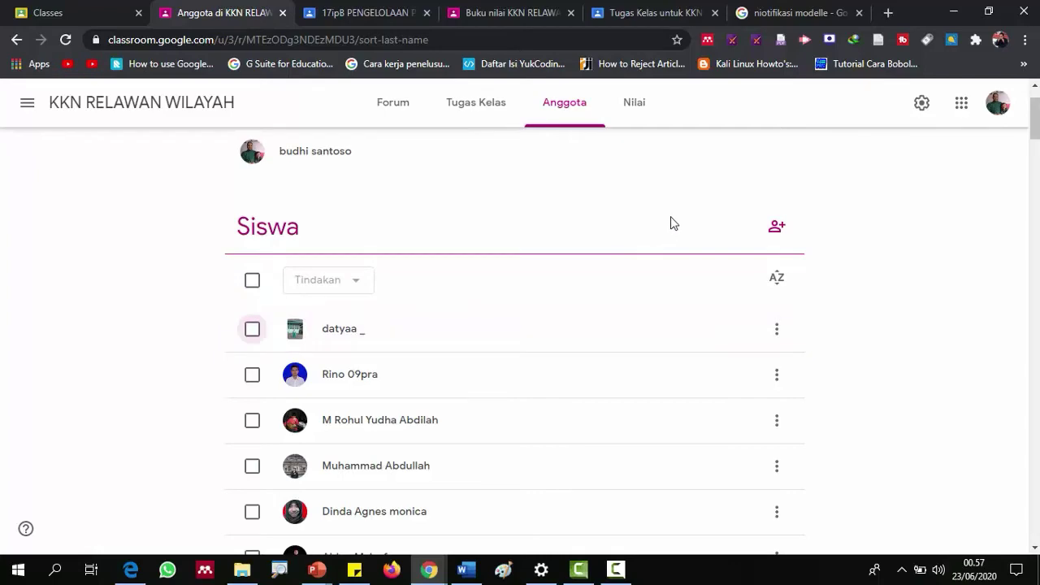
- Look through the student list, check the Tindakan actions for the second student, and clear that selection
{"action": "scroll", "coordinate": [670, 225], "scroll_direction": "down", "scroll_amount": 12}
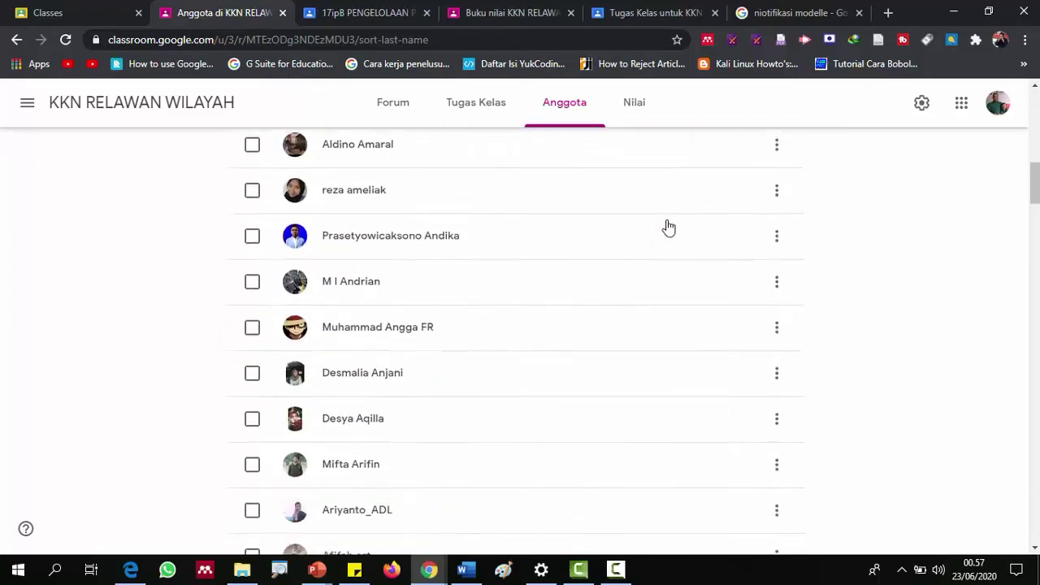
{"action": "scroll", "coordinate": [668, 225], "scroll_direction": "down", "scroll_amount": 6}
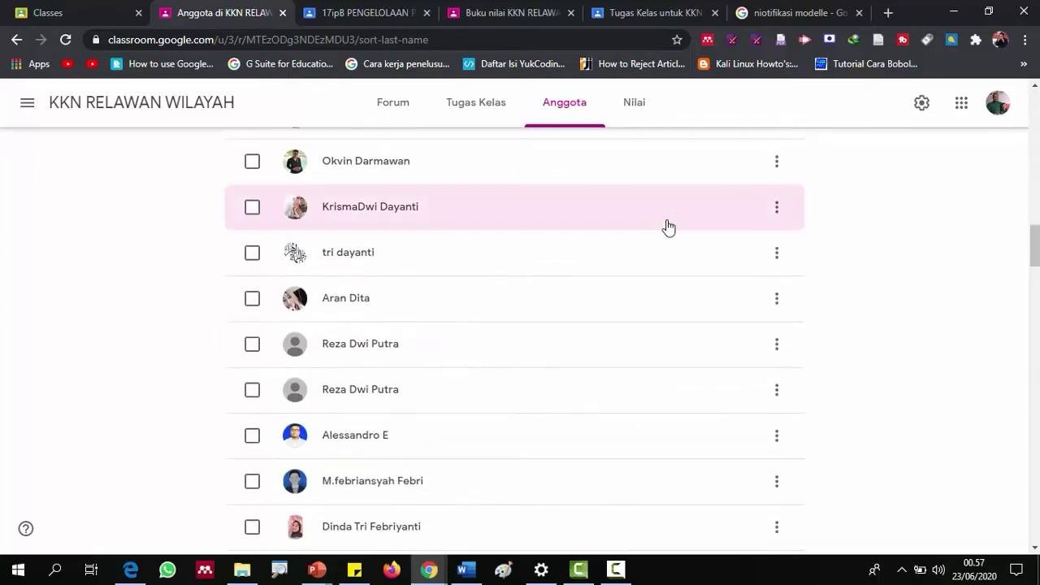
{"action": "scroll", "coordinate": [668, 226], "scroll_direction": "up", "scroll_amount": 5}
{"action": "scroll", "coordinate": [666, 225], "scroll_direction": "up", "scroll_amount": 10}
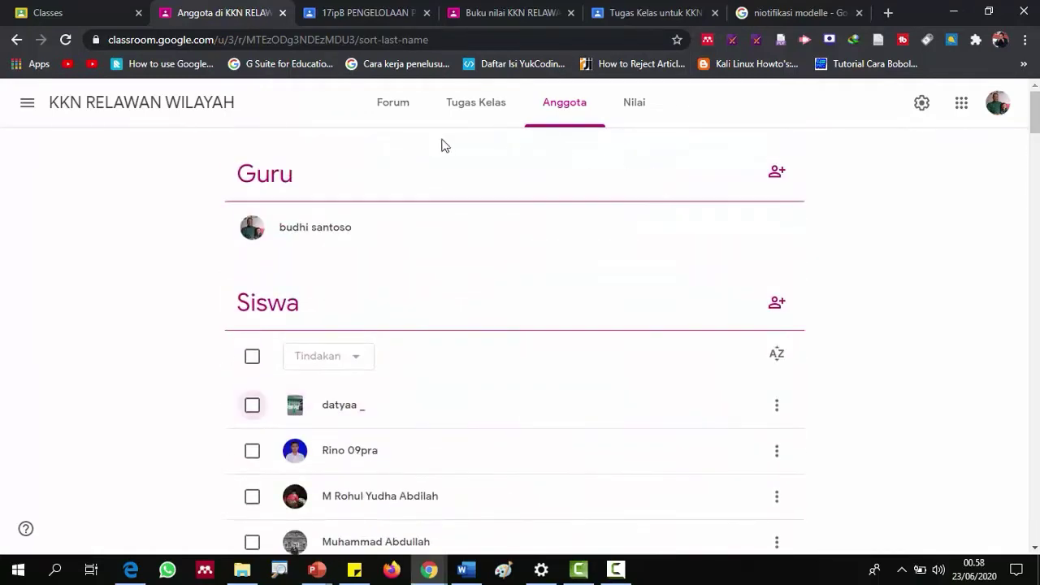
{"action": "left_click", "coordinate": [252, 452]}
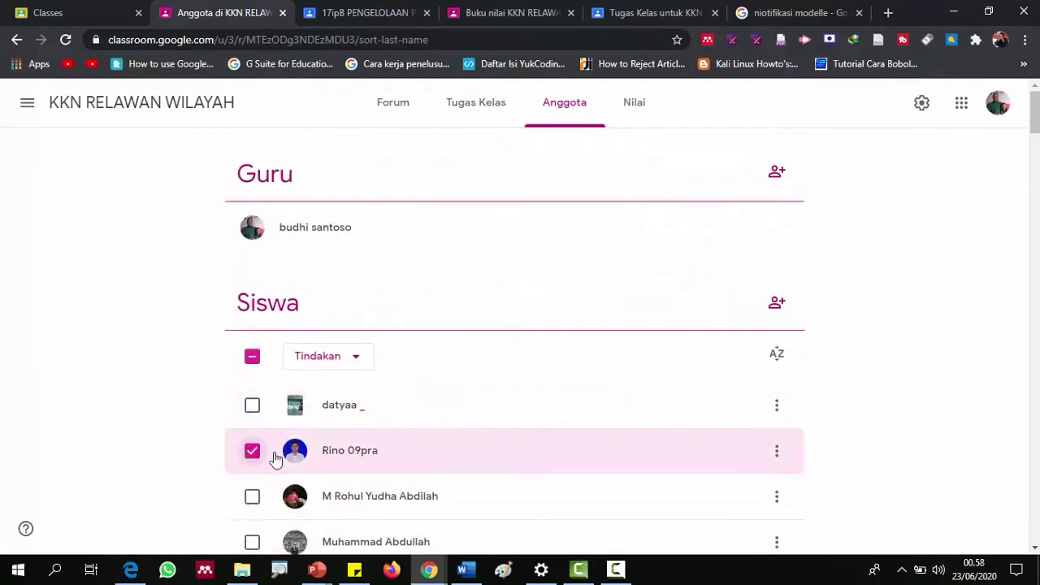
{"action": "left_click", "coordinate": [358, 365]}
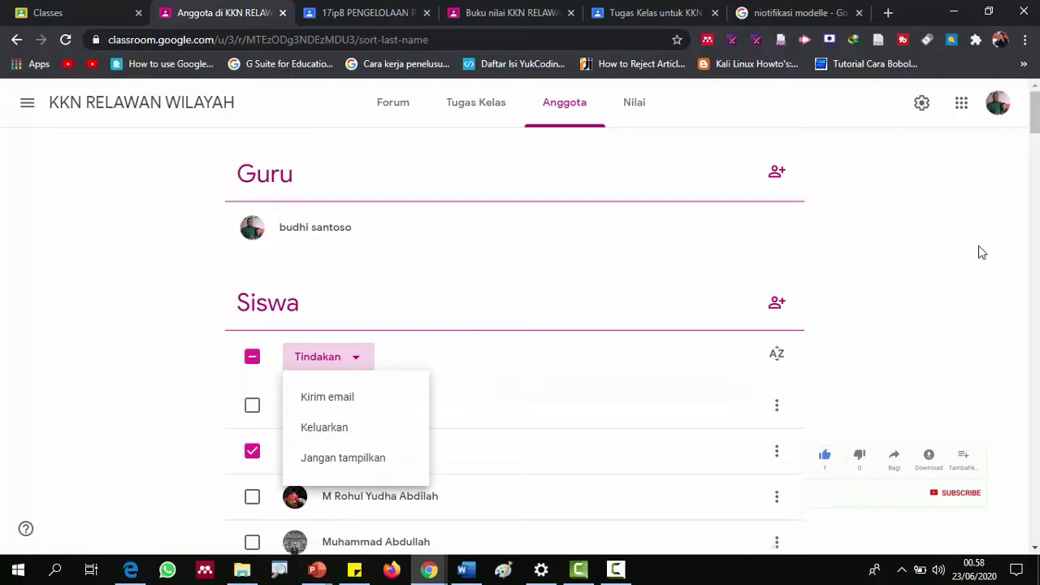
{"action": "left_click", "coordinate": [944, 284]}
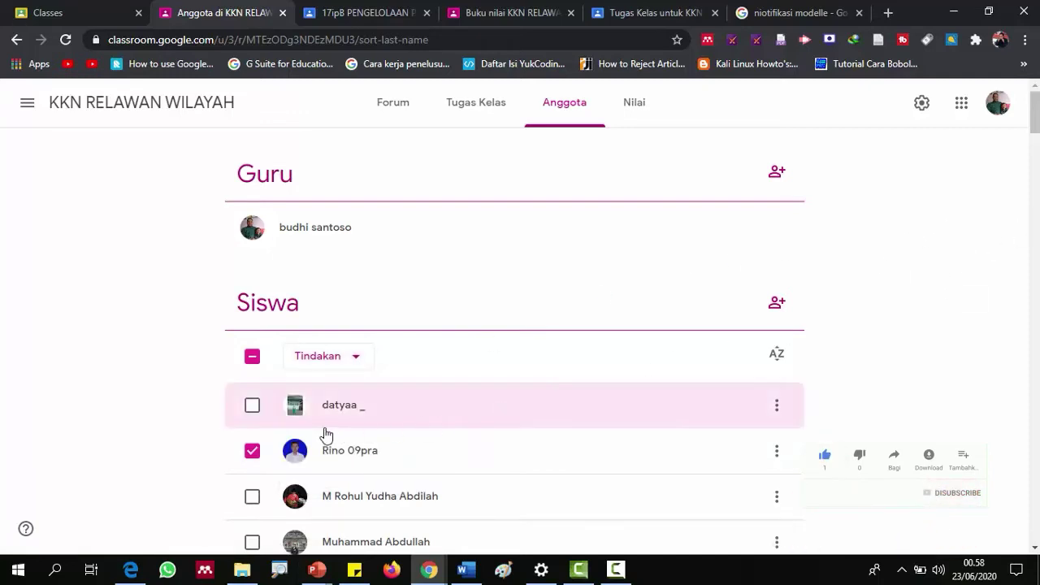
{"action": "left_click", "coordinate": [252, 450]}
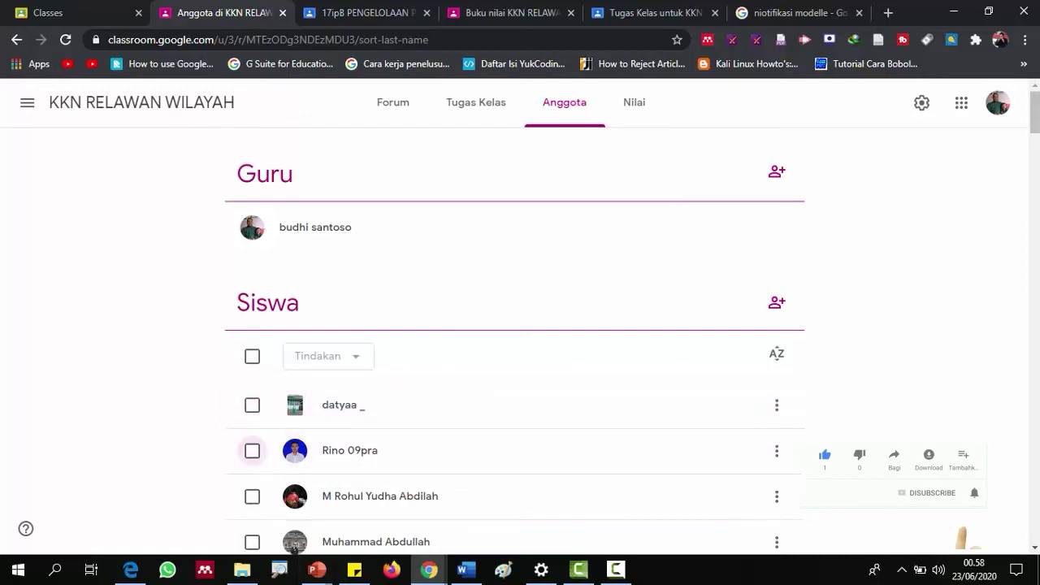
- Display the individual options for the second student, including Kirim email ke siswa, and close them without choosing anything
{"action": "left_click", "coordinate": [776, 451]}
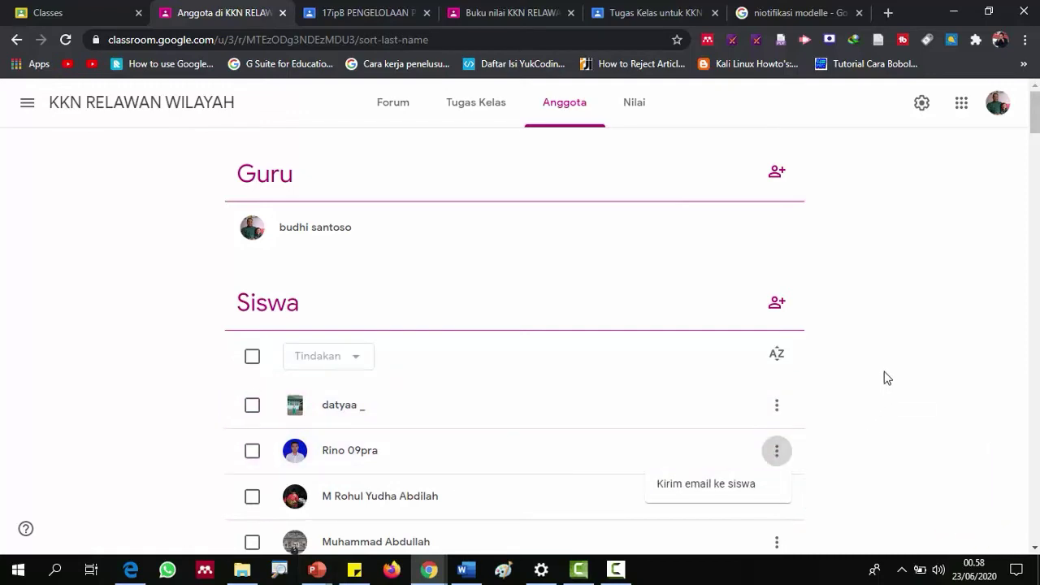
{"action": "left_click", "coordinate": [884, 368]}
{"action": "scroll", "coordinate": [884, 368], "scroll_direction": "down", "scroll_amount": 2}
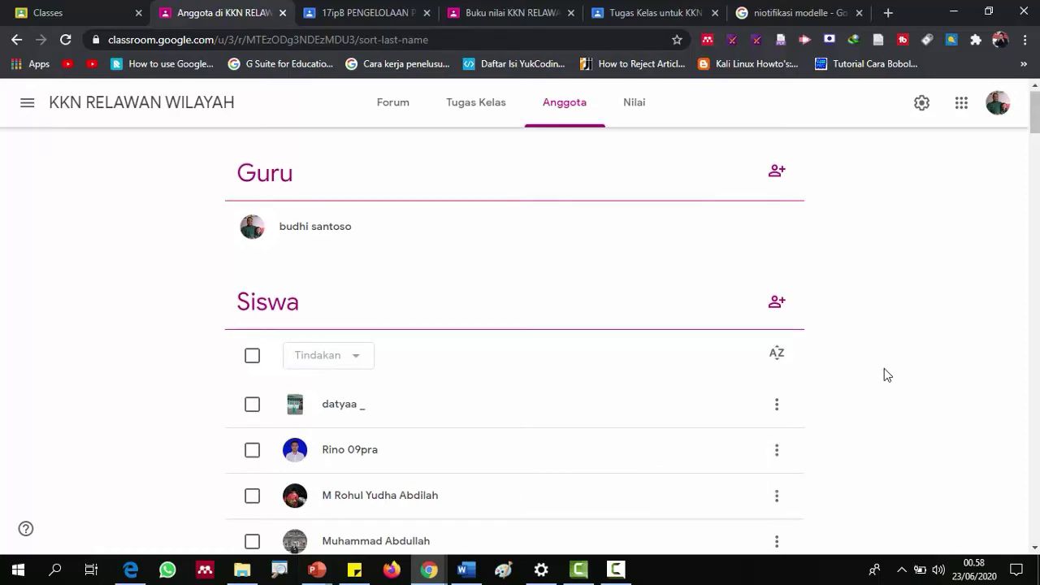
{"action": "scroll", "coordinate": [884, 368], "scroll_direction": "up", "scroll_amount": 2}
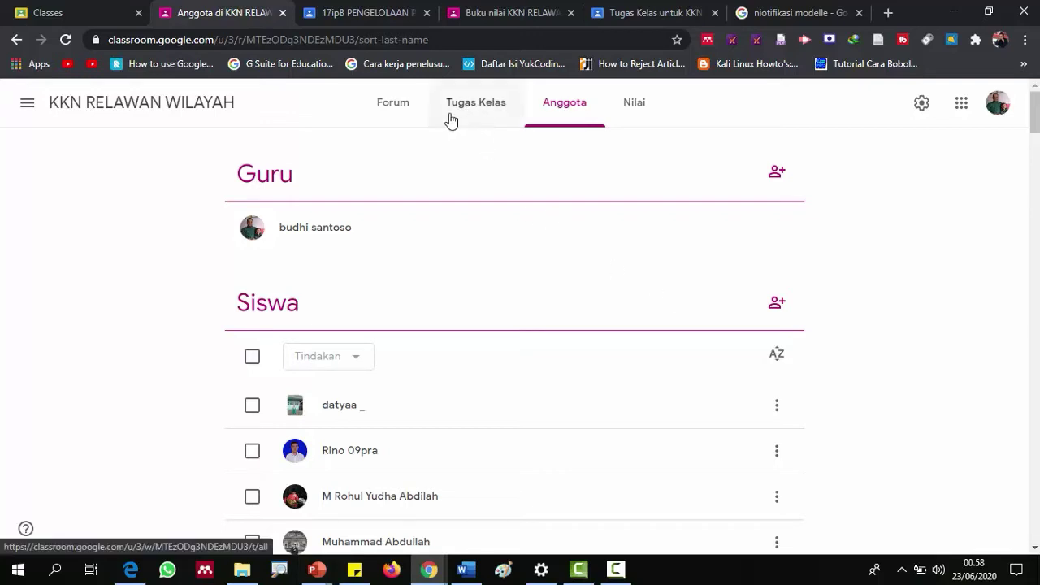
- Visit the Forum page, and look through the progress report assignments on the Tugas Kelas page
{"action": "left_click", "coordinate": [407, 116]}
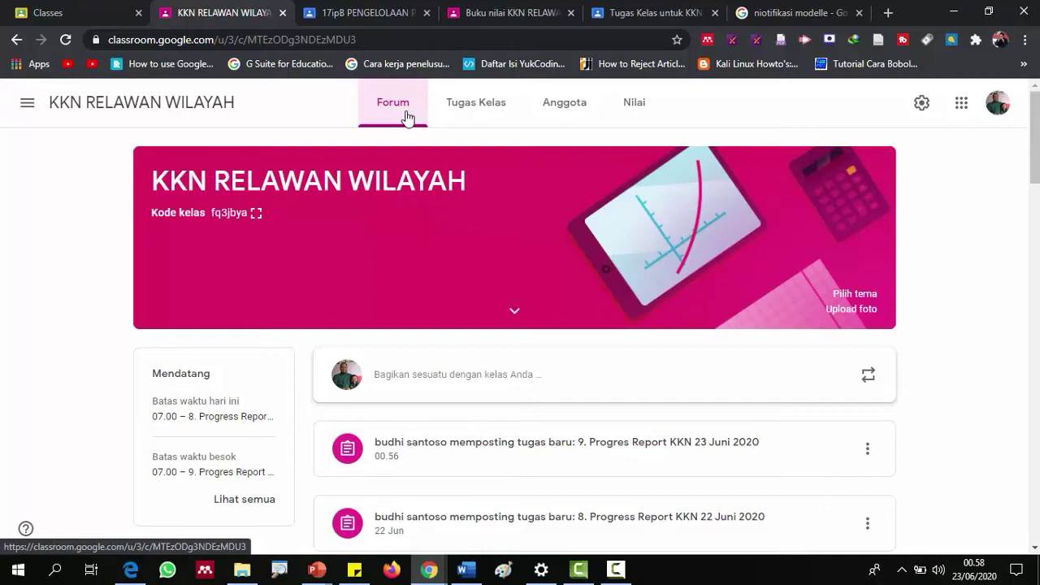
{"action": "left_click", "coordinate": [465, 110]}
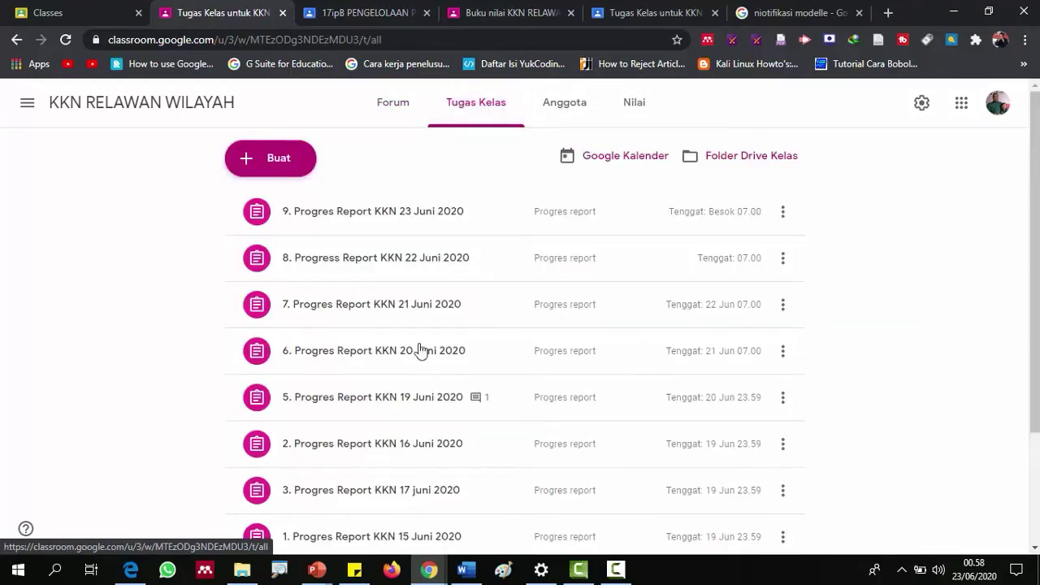
{"action": "scroll", "coordinate": [418, 348], "scroll_direction": "down", "scroll_amount": 3}
{"action": "scroll", "coordinate": [329, 389], "scroll_direction": "up", "scroll_amount": 3}
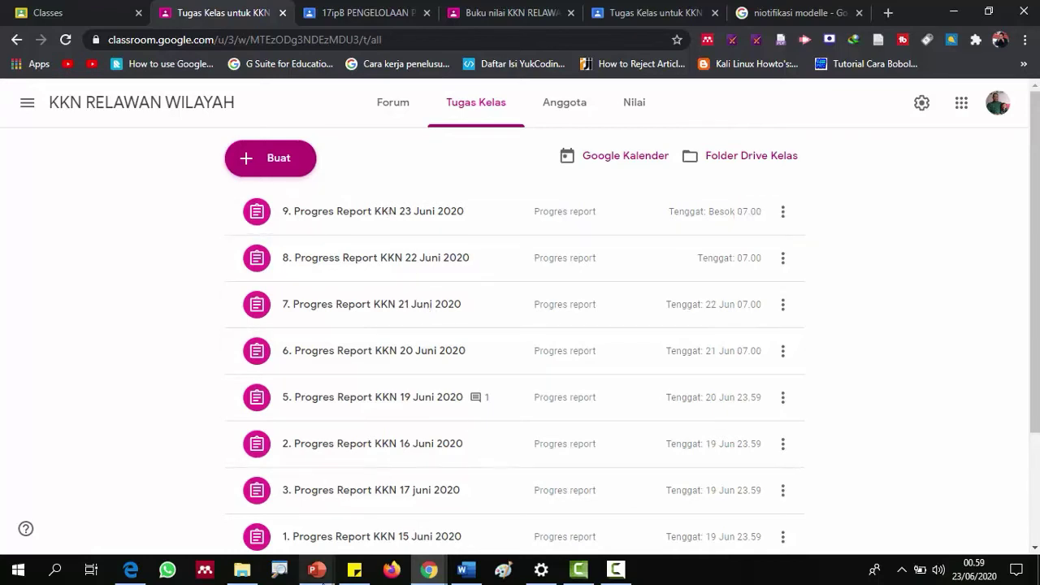
- Open the student work for "8. Progress Report KKN 22 Juni 2020" and look through the submissions and grades
{"action": "left_click", "coordinate": [415, 252]}
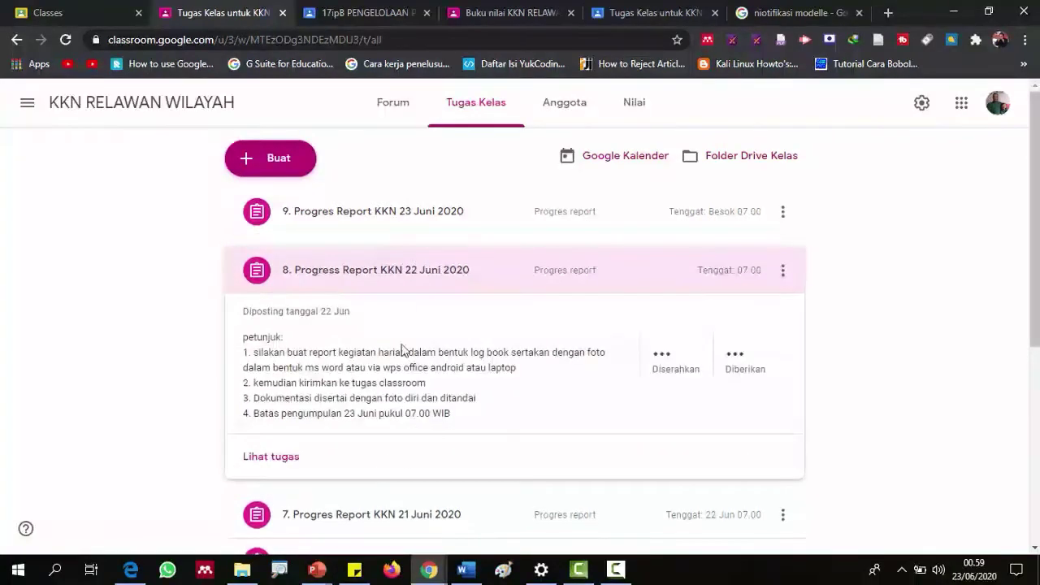
{"action": "left_click", "coordinate": [276, 459]}
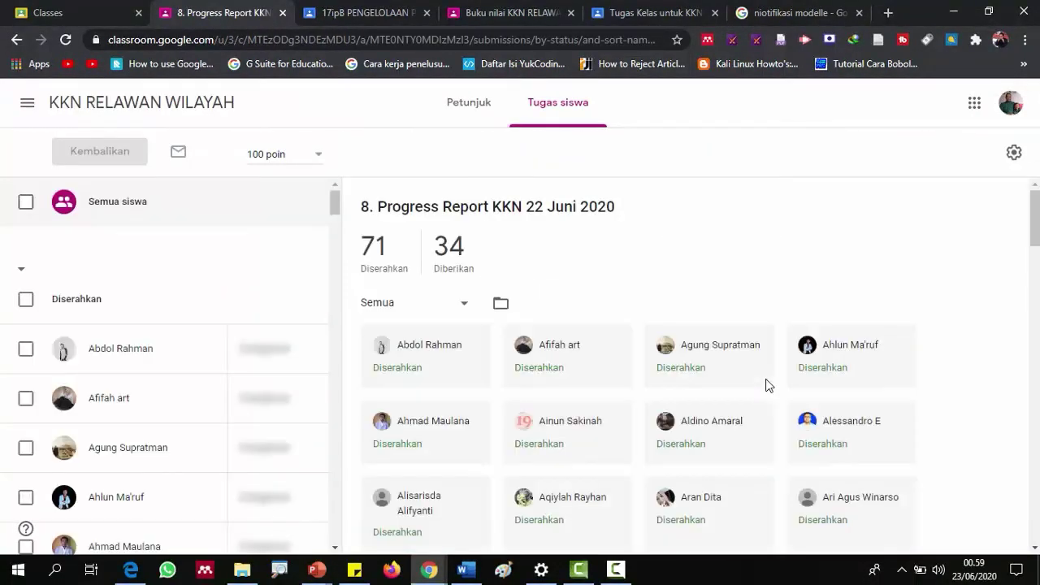
{"action": "scroll", "coordinate": [930, 192], "scroll_direction": "down", "scroll_amount": 1}
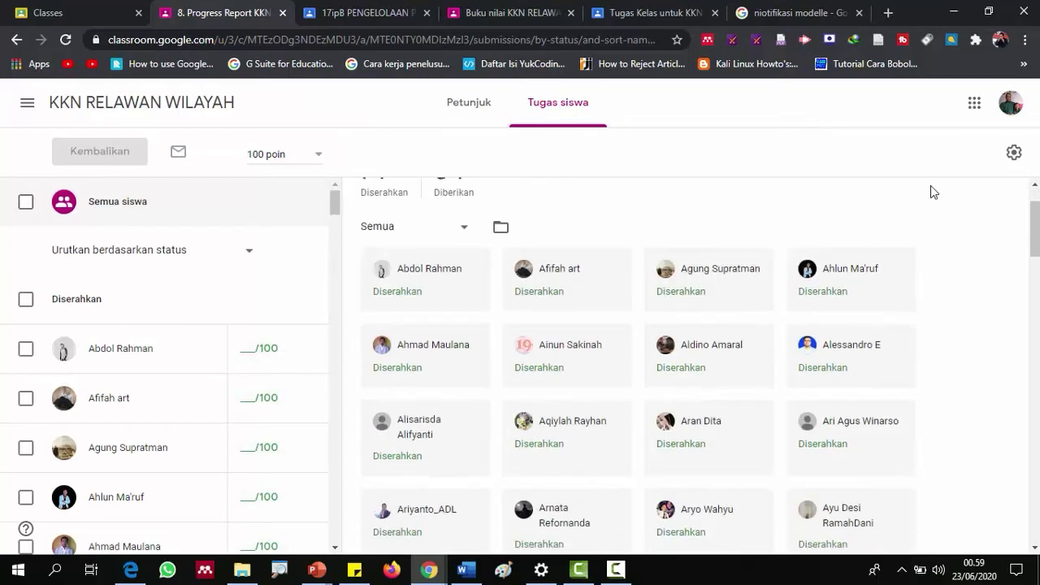
{"action": "scroll", "coordinate": [279, 371], "scroll_direction": "down", "scroll_amount": 8}
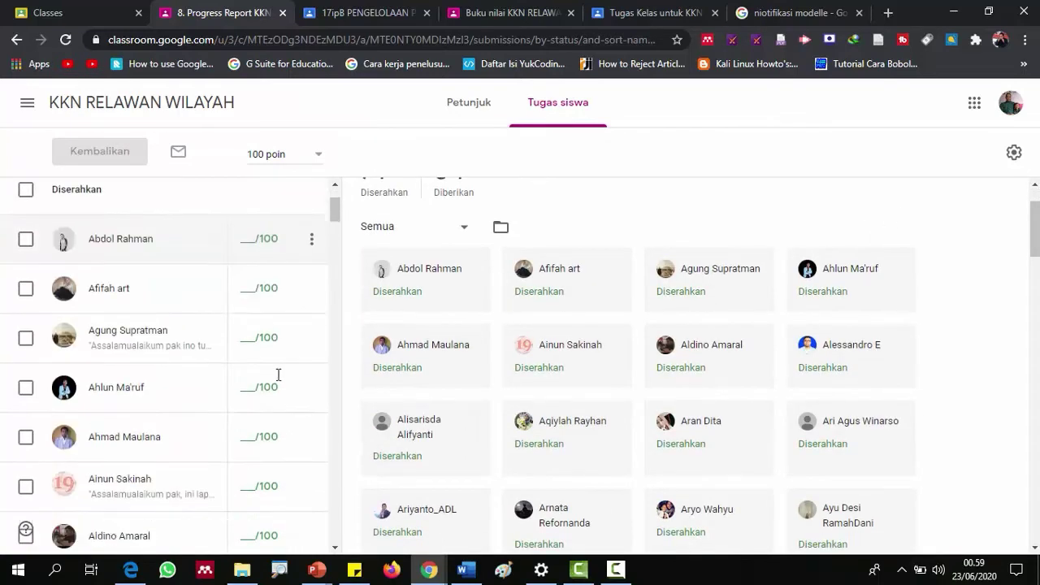
{"action": "scroll", "coordinate": [278, 411], "scroll_direction": "down", "scroll_amount": 10}
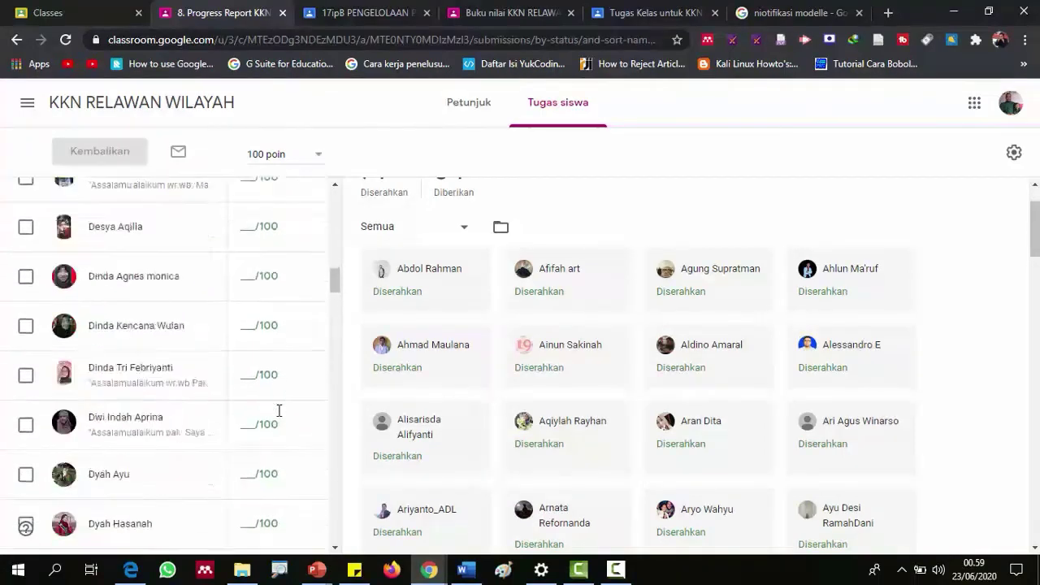
{"action": "scroll", "coordinate": [282, 402], "scroll_direction": "up", "scroll_amount": 6}
{"action": "scroll", "coordinate": [282, 402], "scroll_direction": "up", "scroll_amount": 10}
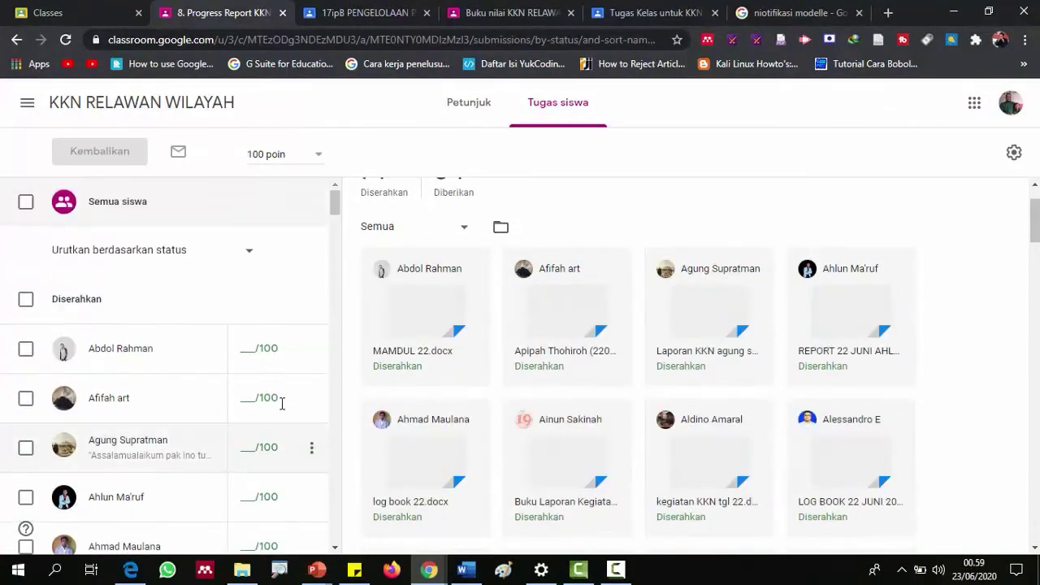
- Open the first listed student's submission and view the attached file MAMDUL 22.docx
{"action": "left_click", "coordinate": [304, 326]}
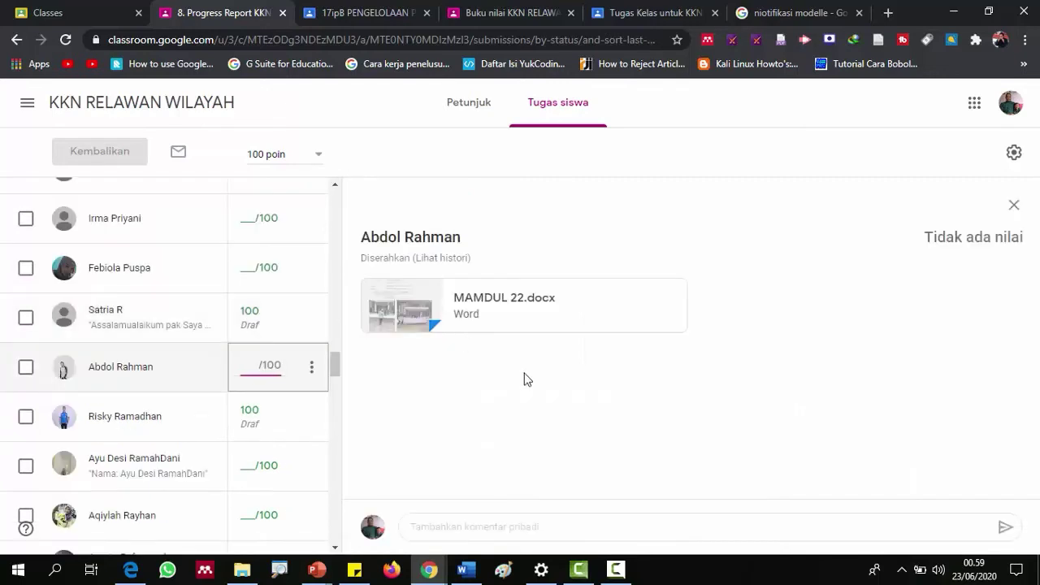
{"action": "scroll", "coordinate": [341, 364], "scroll_direction": "up", "scroll_amount": 5}
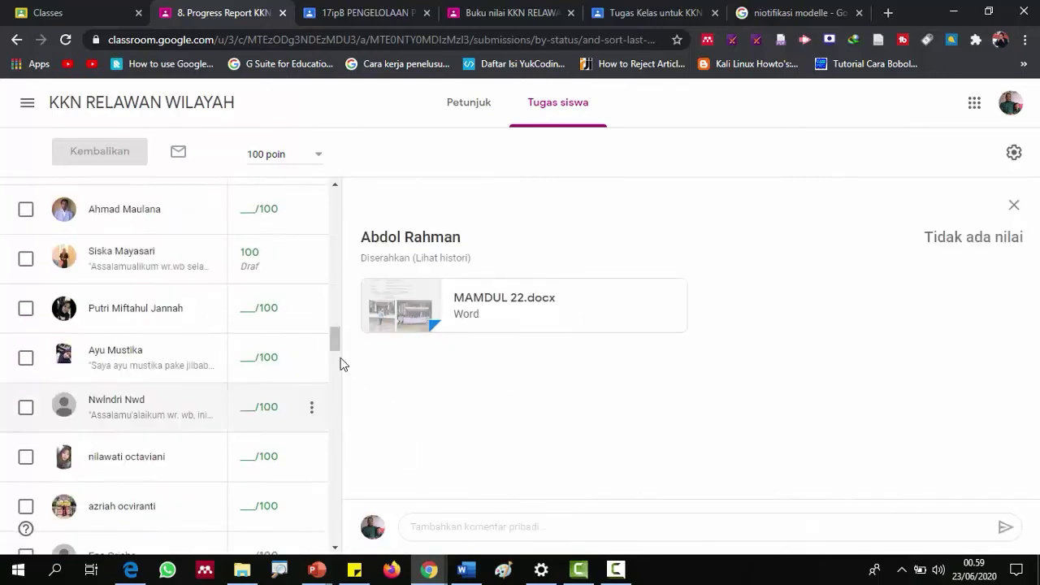
{"action": "scroll", "coordinate": [341, 364], "scroll_direction": "down", "scroll_amount": 4}
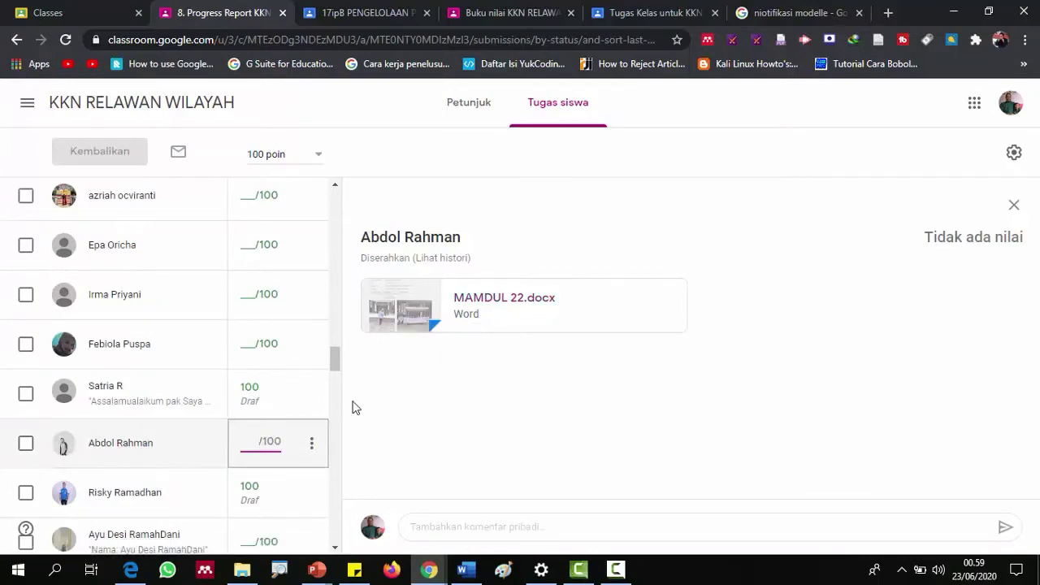
{"action": "left_click", "coordinate": [392, 313]}
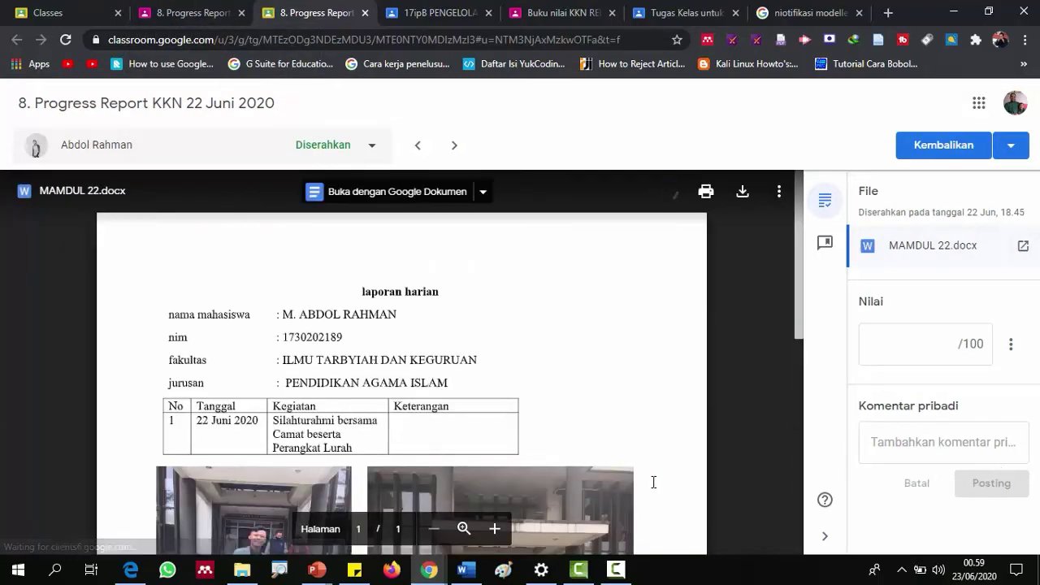
- Look over the report, start a margin comment, and open the comment bank, going through its introduction to the end
{"action": "scroll", "coordinate": [687, 418], "scroll_direction": "down", "scroll_amount": 2}
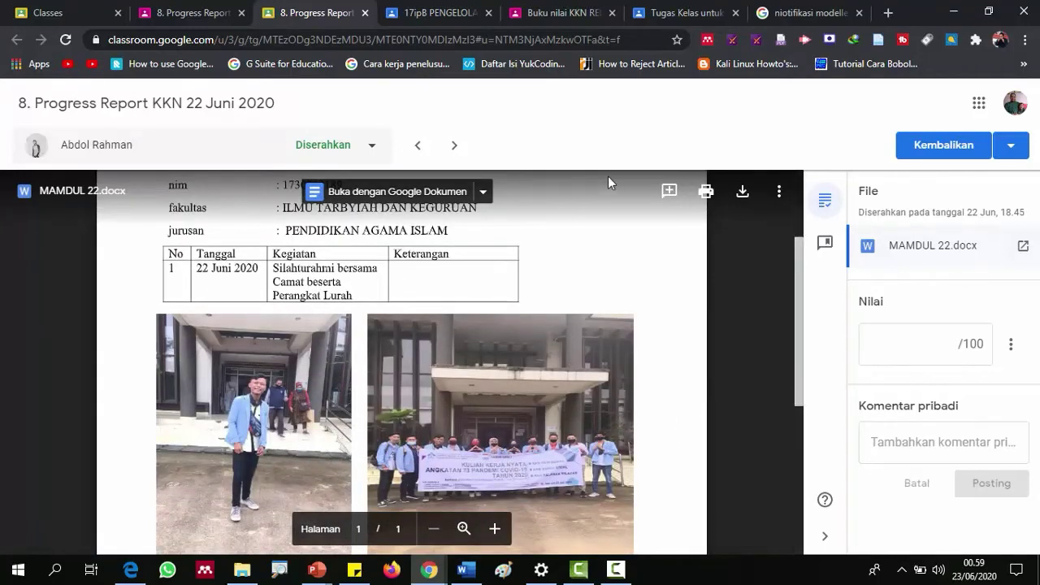
{"action": "left_click", "coordinate": [669, 193]}
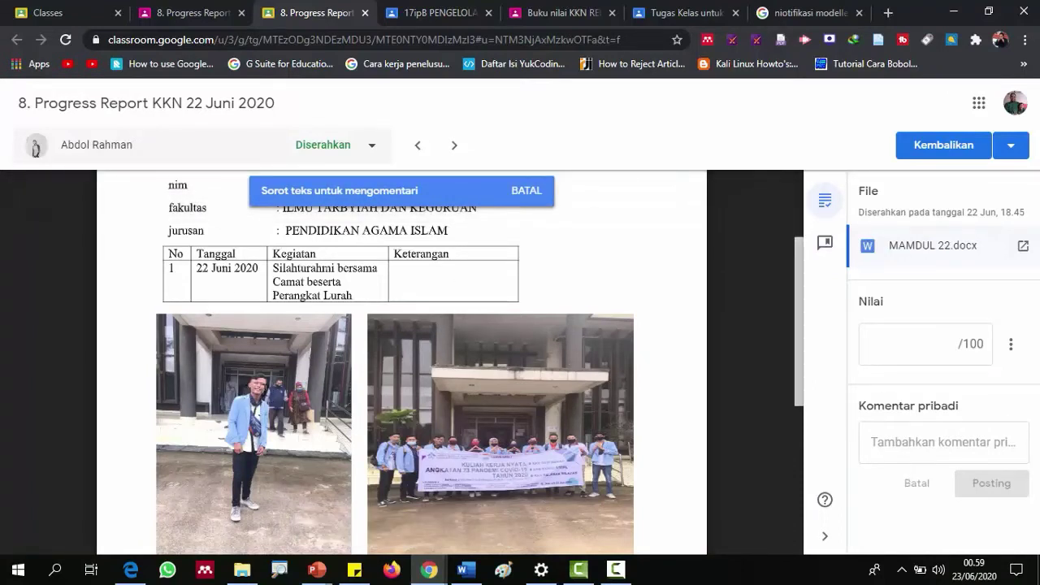
{"action": "scroll", "coordinate": [455, 297], "scroll_direction": "up", "scroll_amount": 3}
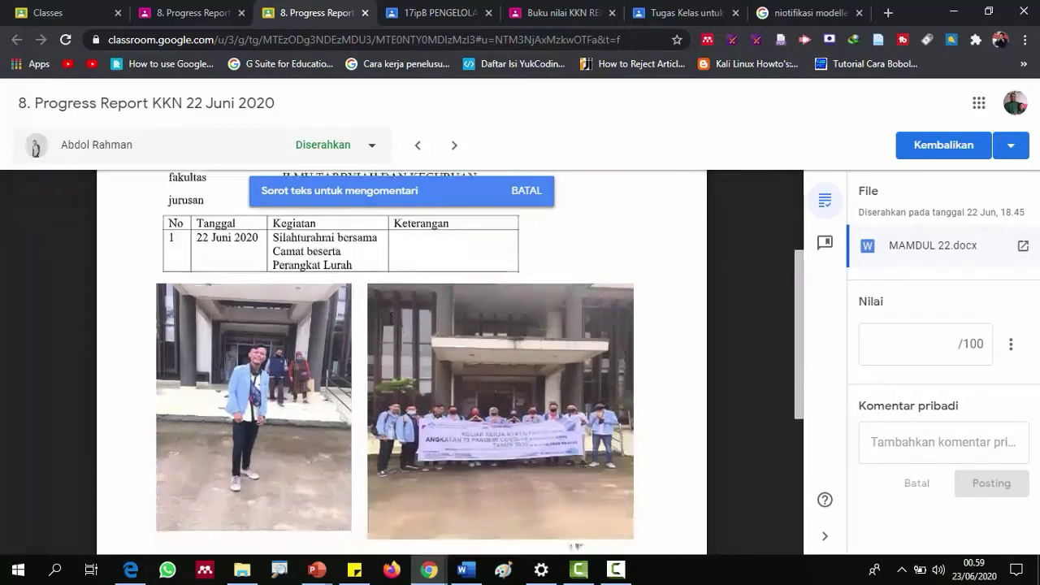
{"action": "left_click", "coordinate": [822, 245]}
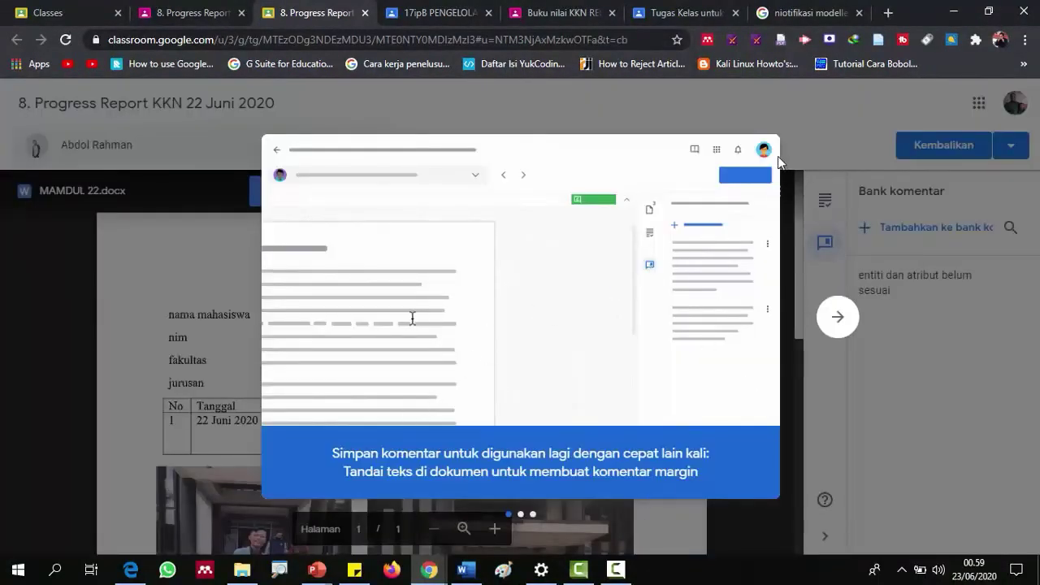
{"action": "left_click", "coordinate": [835, 318]}
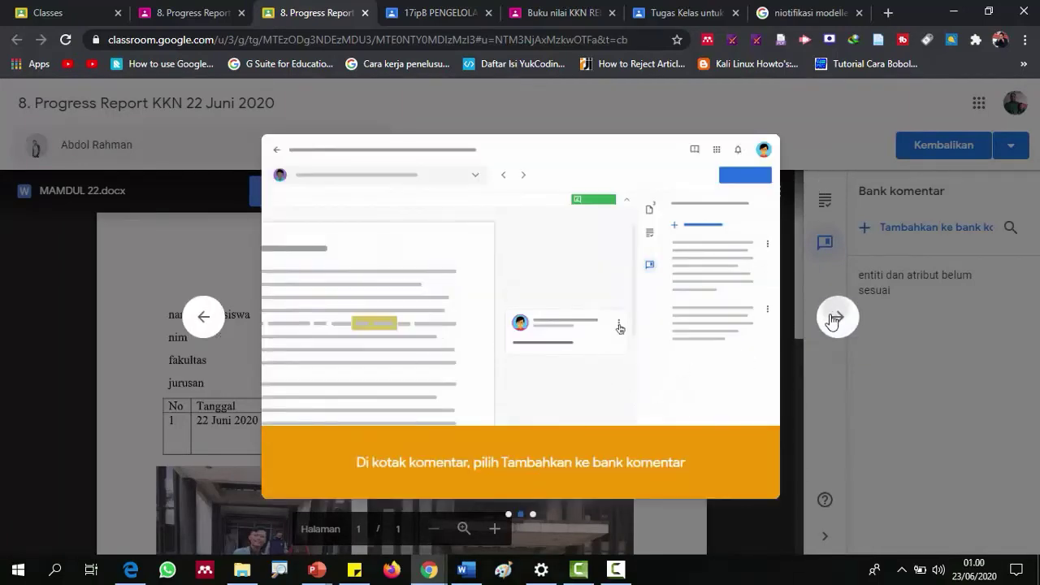
{"action": "left_click", "coordinate": [842, 329]}
{"action": "left_click", "coordinate": [842, 327]}
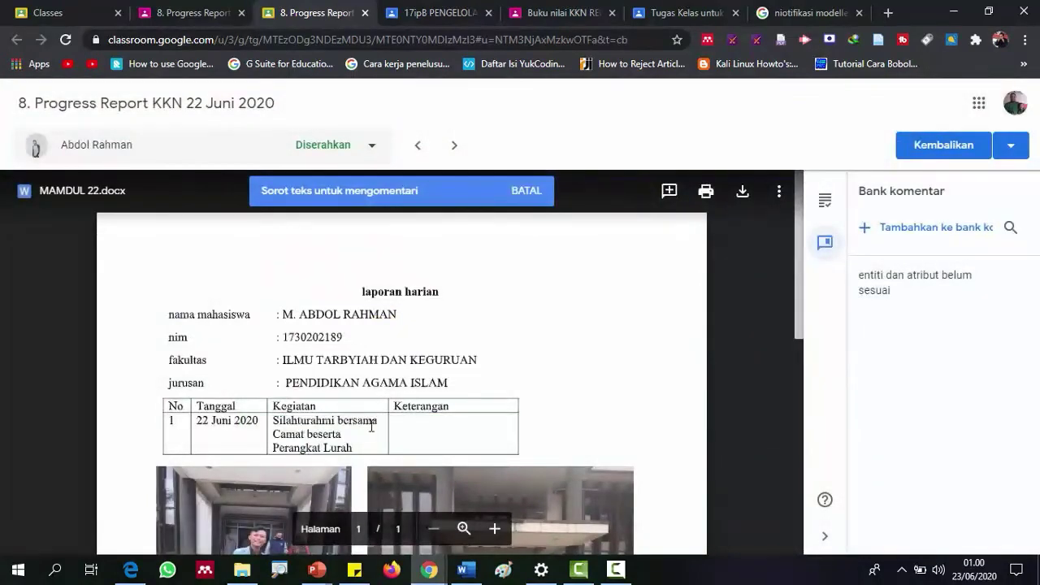
- Post the comment "mohon masker dipakai" on the Kegiatan text in the 22 Juni 2020 row of the report
{"action": "scroll", "coordinate": [296, 281], "scroll_direction": "down", "scroll_amount": 2}
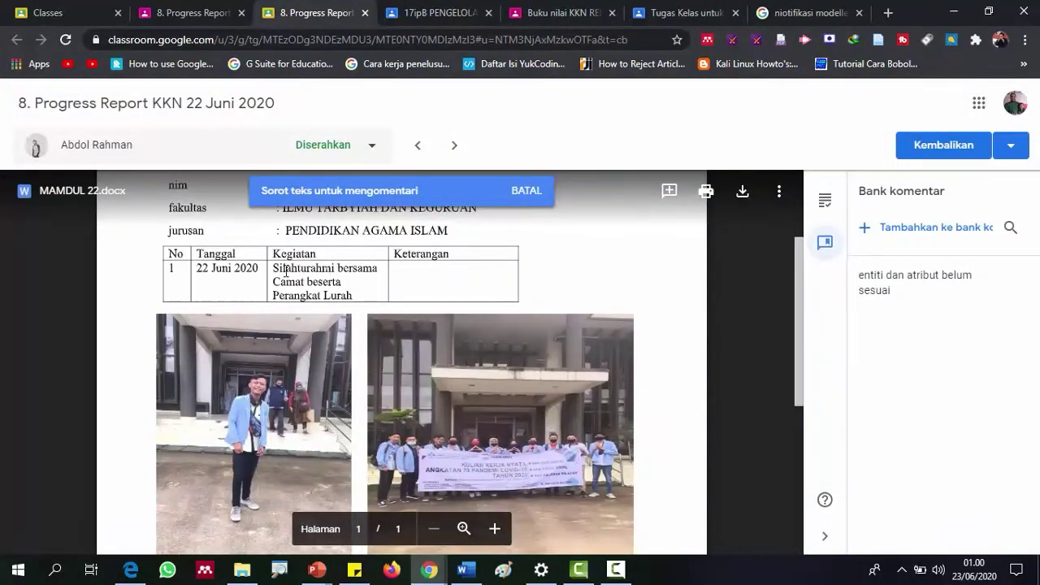
{"action": "left_click_drag", "start_coordinate": [284, 269], "coordinate": [340, 298]}
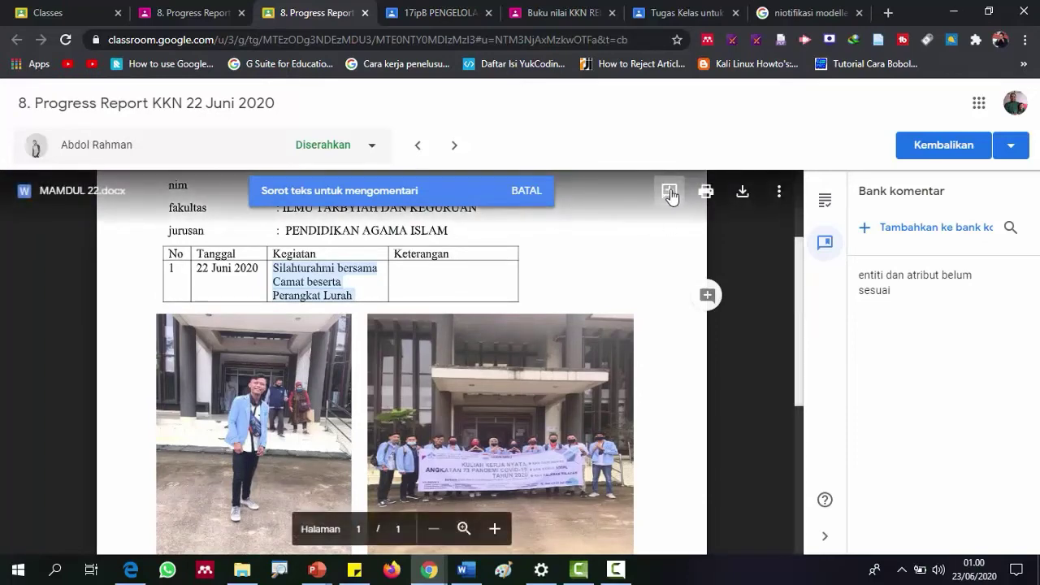
{"action": "left_click", "coordinate": [669, 192]}
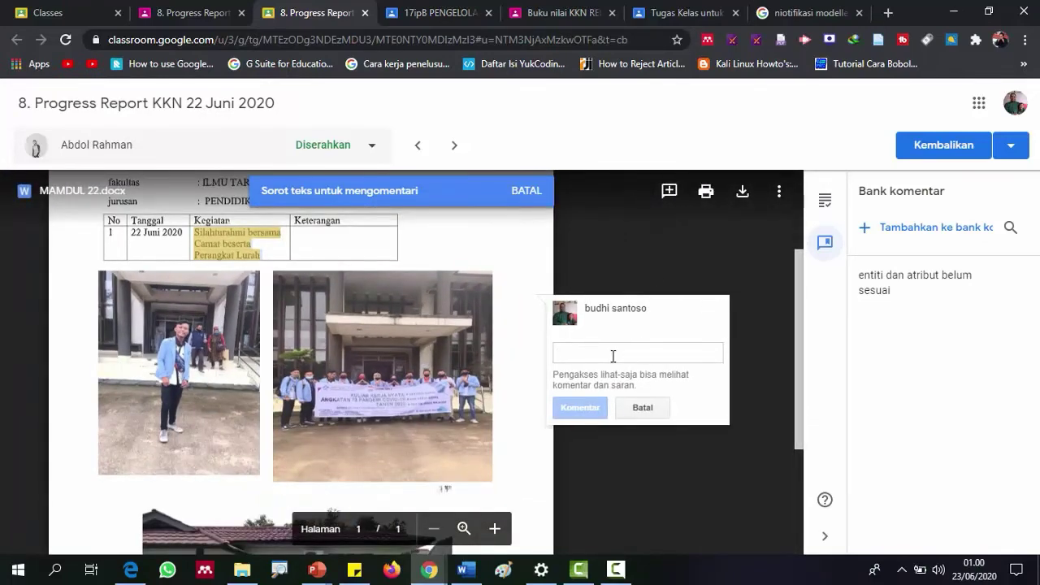
{"action": "type", "text": "mohon masker dipakai"}
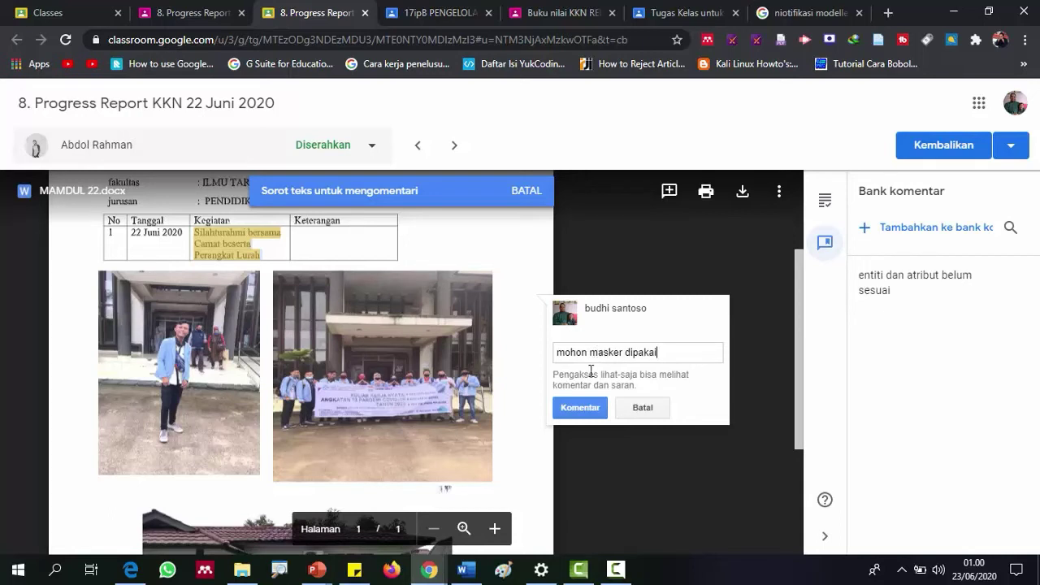
{"action": "left_click", "coordinate": [597, 408]}
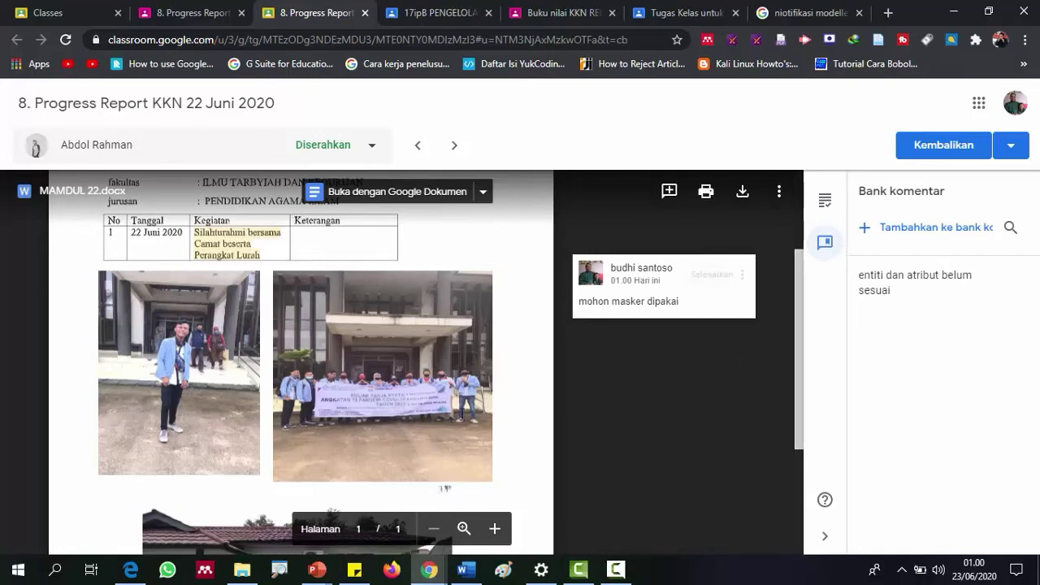
- Display the additional options for MAMDUL 22.docx, such as Temukan and Detail, and close them without choosing any
{"action": "scroll", "coordinate": [61, 459], "scroll_direction": "up", "scroll_amount": 2}
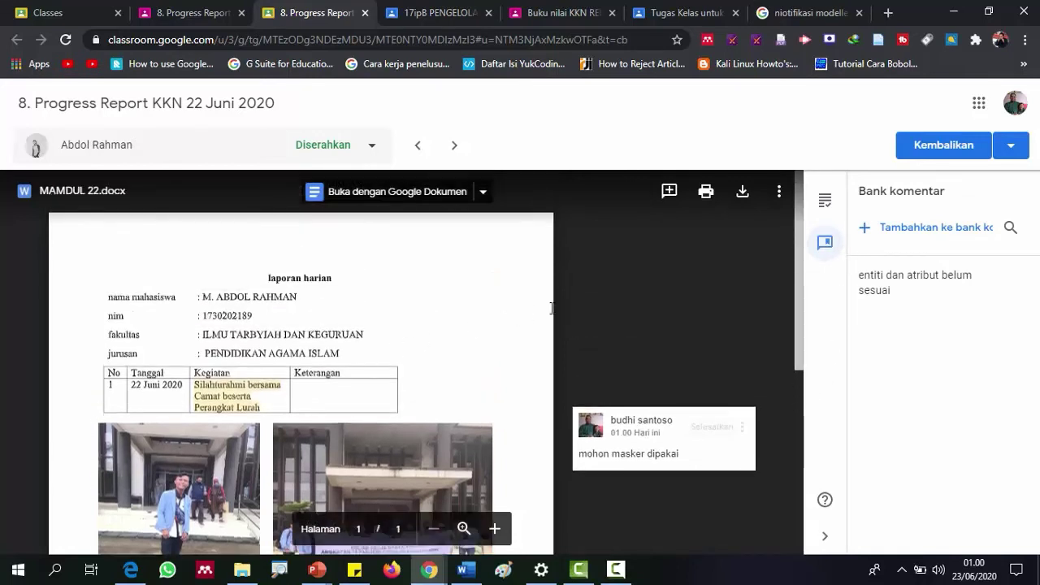
{"action": "scroll", "coordinate": [644, 288], "scroll_direction": "down", "scroll_amount": 1}
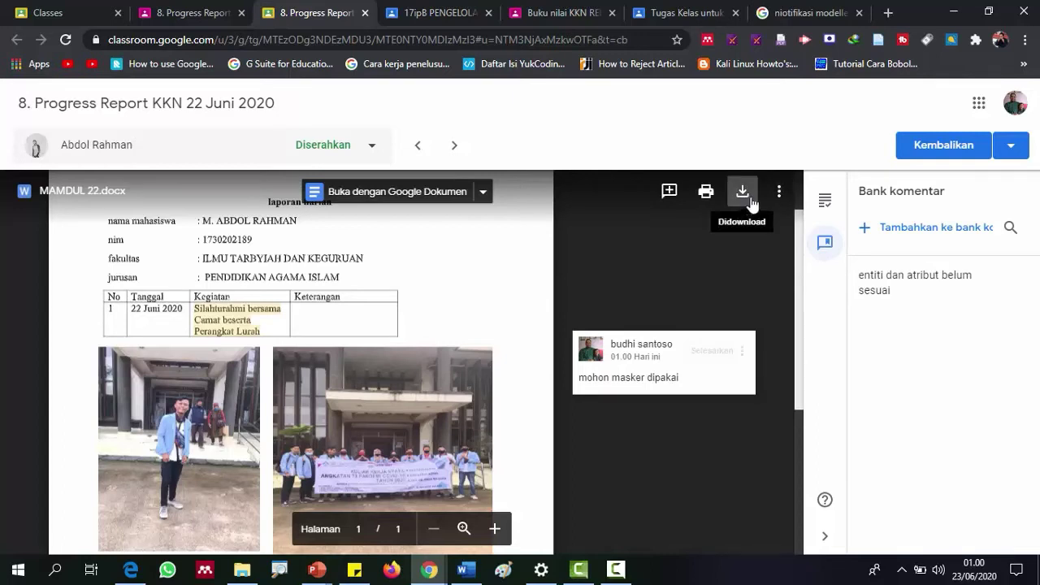
{"action": "left_click", "coordinate": [777, 195]}
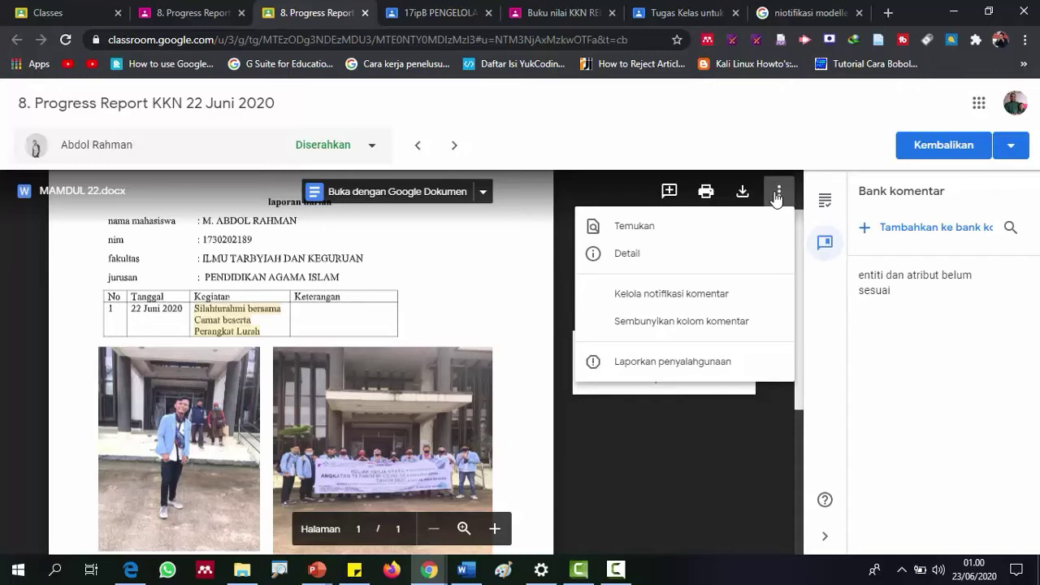
{"action": "left_click", "coordinate": [778, 195]}
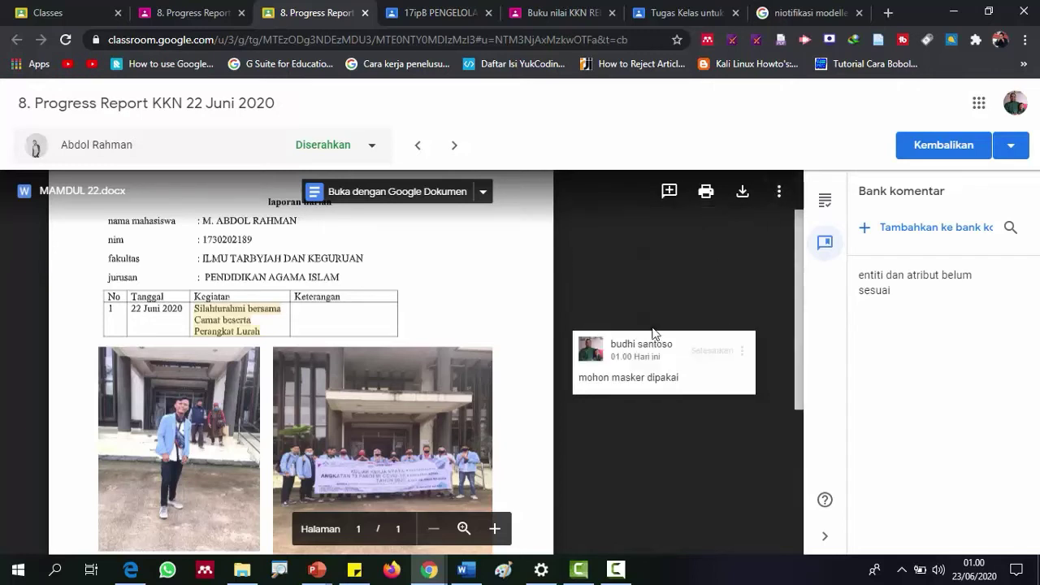
- Open MAMDUL 22.docx for editing in Google Docs and dismiss the Office Editing welcome dialog
{"action": "left_click", "coordinate": [424, 201]}
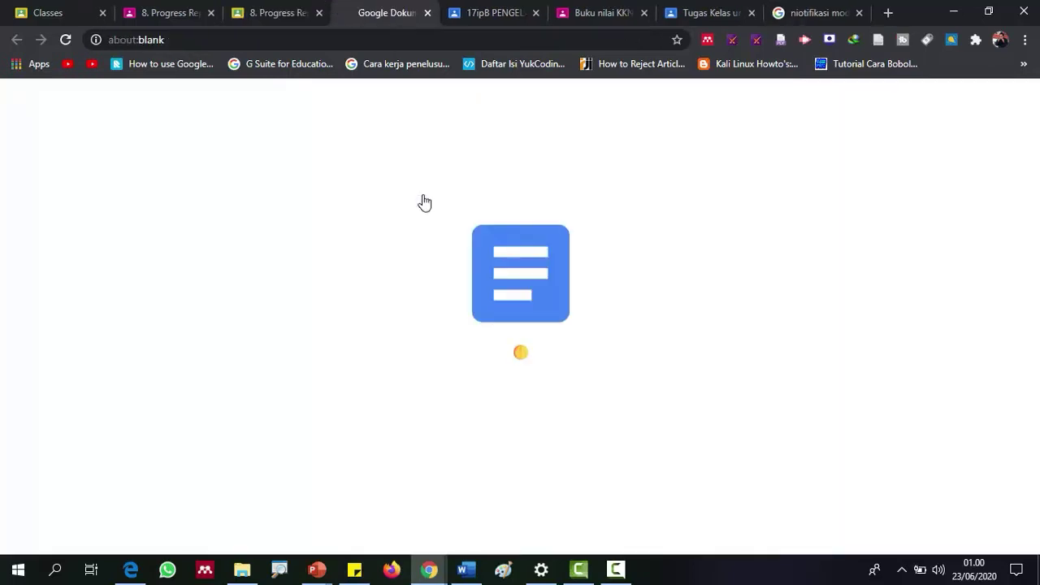
{"action": "left_click", "coordinate": [284, 20]}
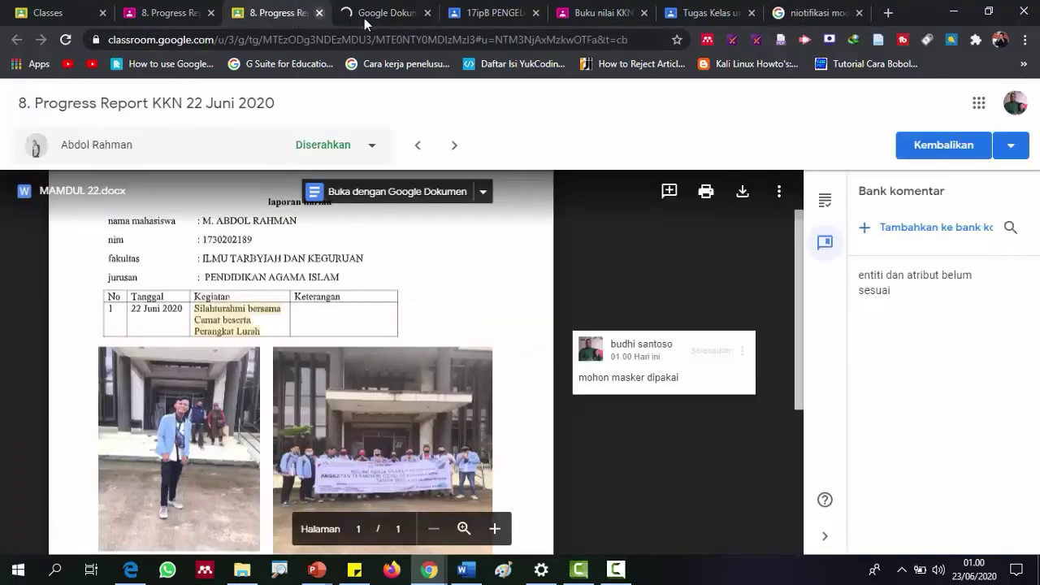
{"action": "left_click", "coordinate": [487, 193]}
{"action": "left_click", "coordinate": [409, 16]}
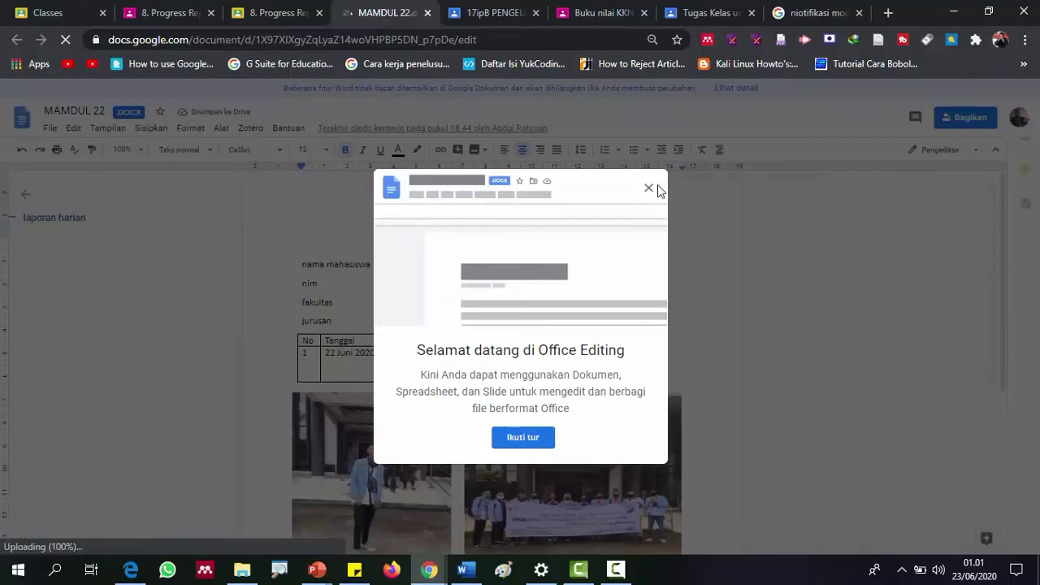
{"action": "left_click", "coordinate": [648, 188]}
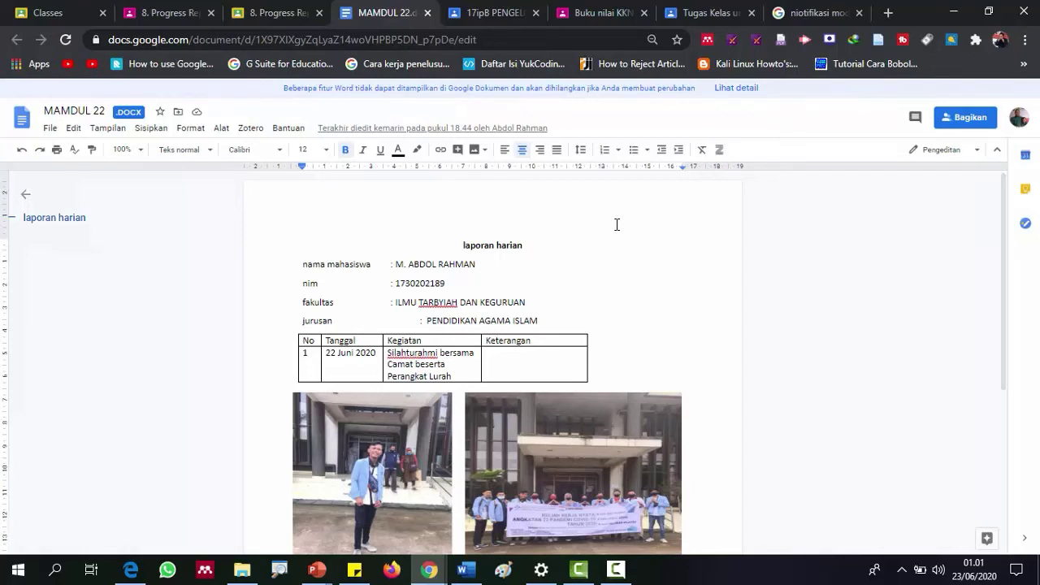
- Add 1 after the title "laporan harian" in the document, and reload the submission preview in Google Classroom
{"action": "type", "text": "1"}
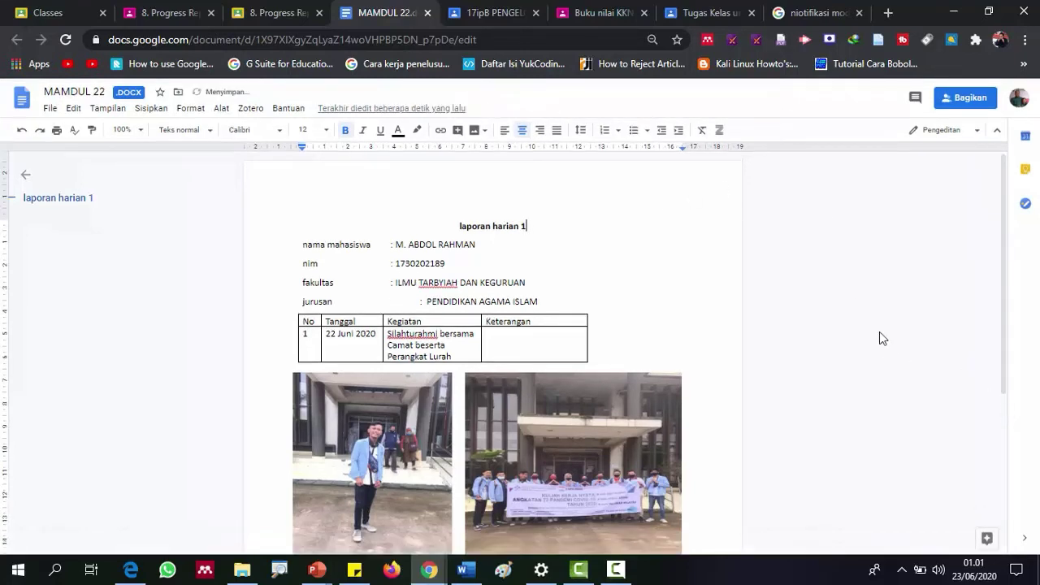
{"action": "left_click", "coordinate": [822, 321]}
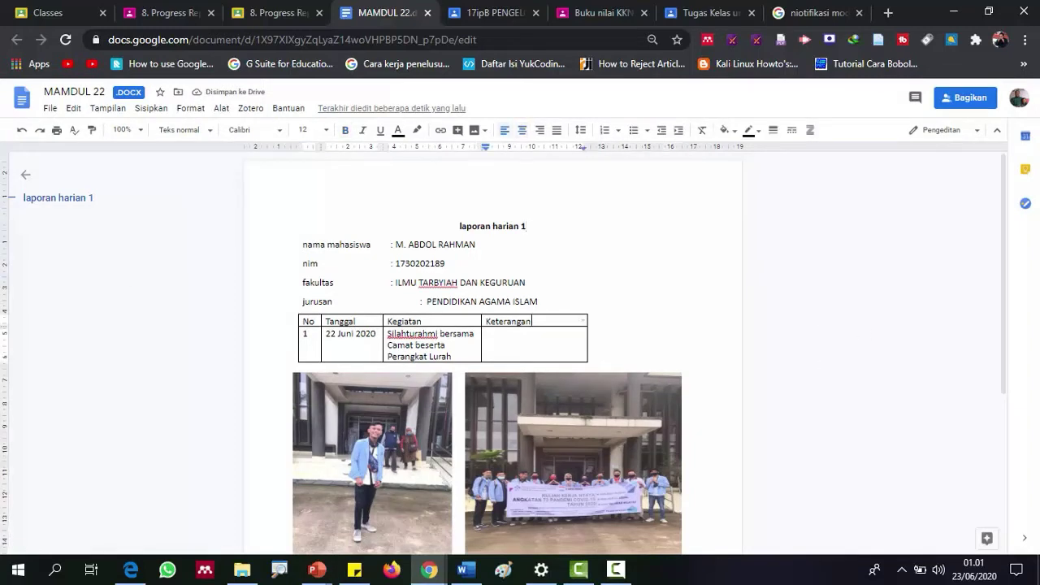
{"action": "left_click", "coordinate": [304, 290]}
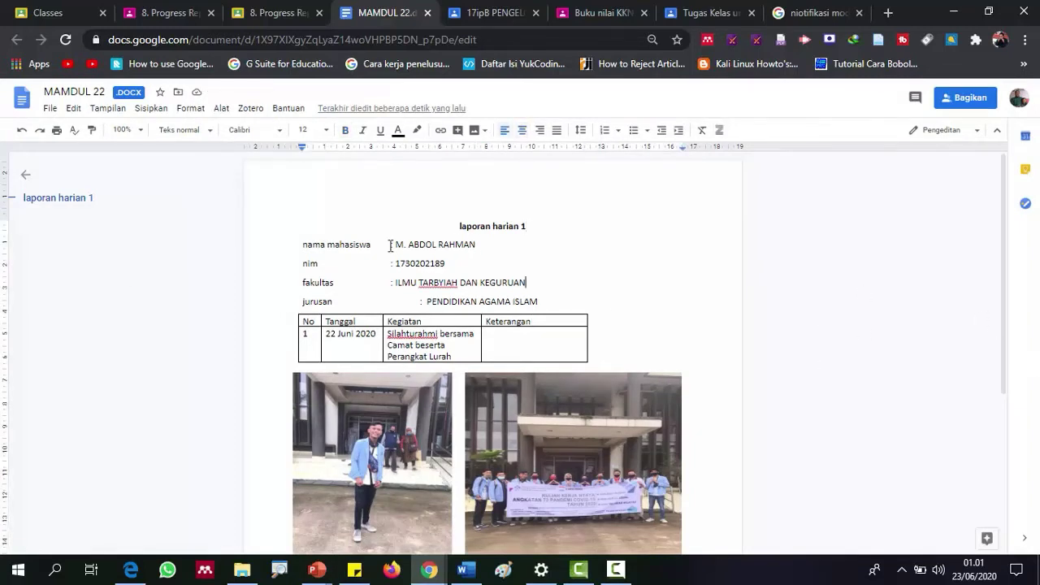
{"action": "key", "text": "Up"}
{"action": "key", "text": "Up"}
{"action": "key", "text": "Up"}
{"action": "left_click", "coordinate": [272, 12]}
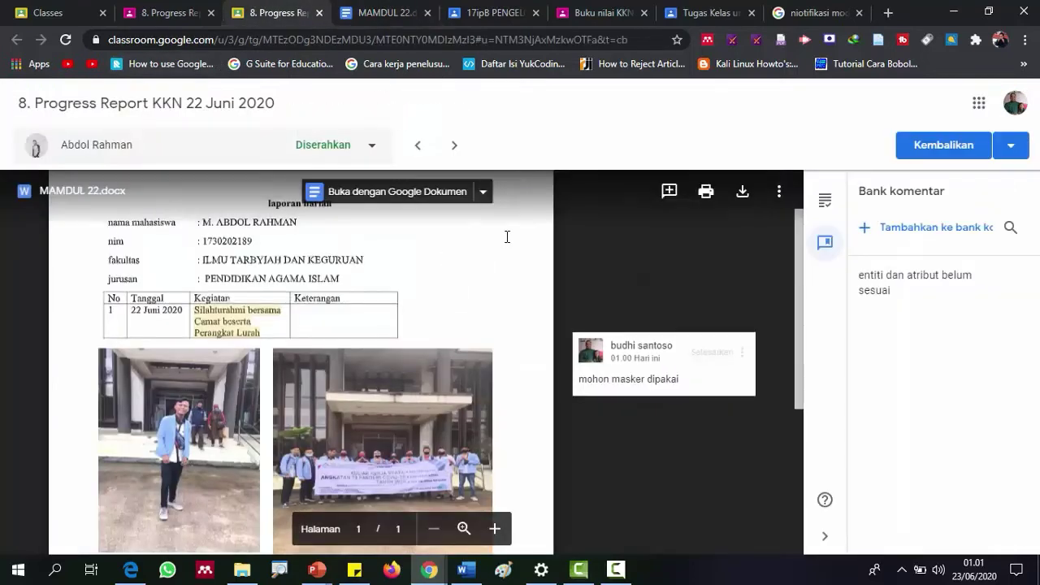
{"action": "left_click", "coordinate": [65, 39]}
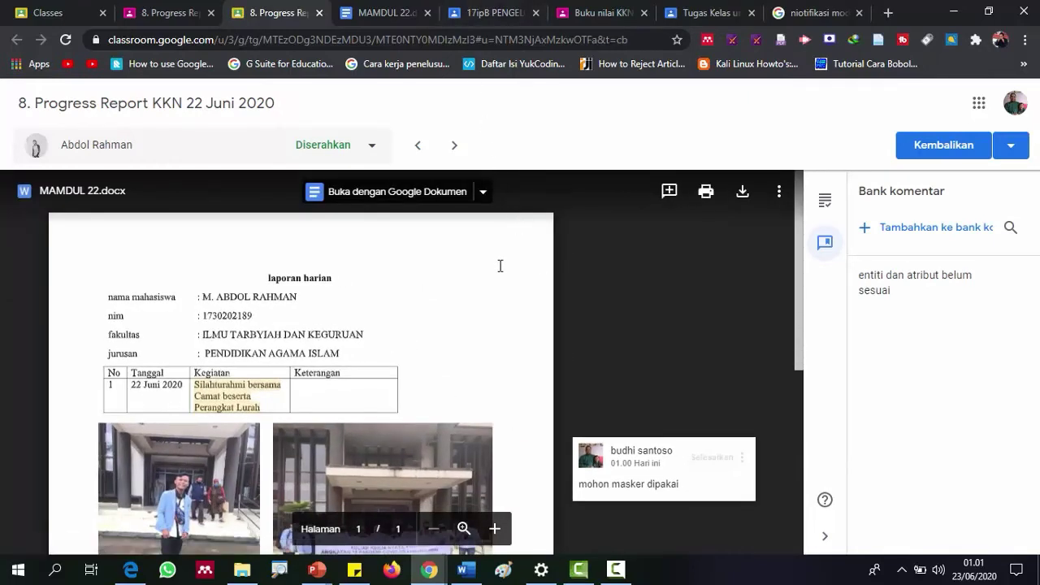
- Return to the document in Google Docs, dismiss the version notice, and view the file commands without choosing any
{"action": "left_click", "coordinate": [400, 19]}
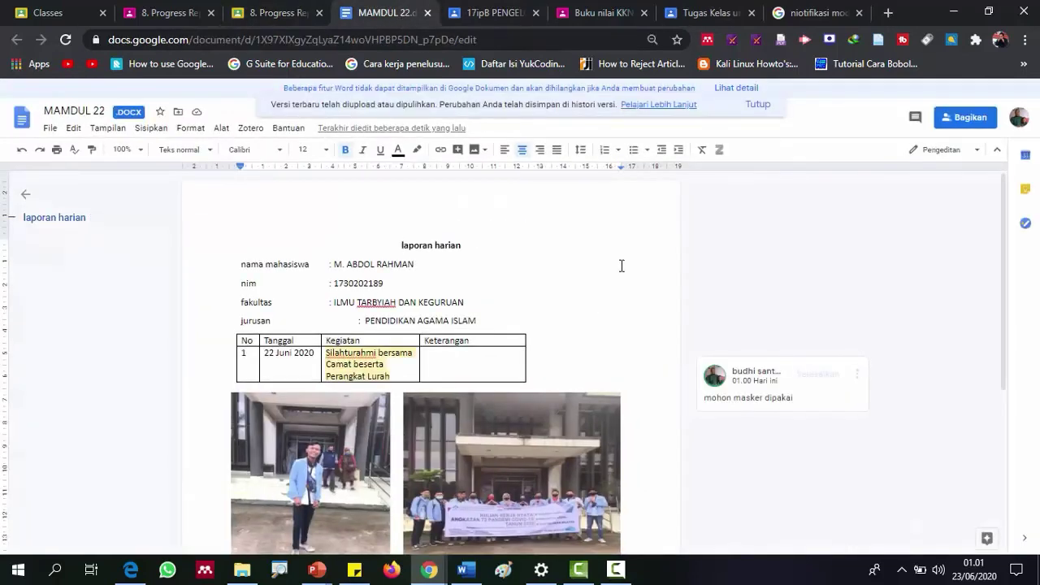
{"action": "left_click", "coordinate": [757, 104]}
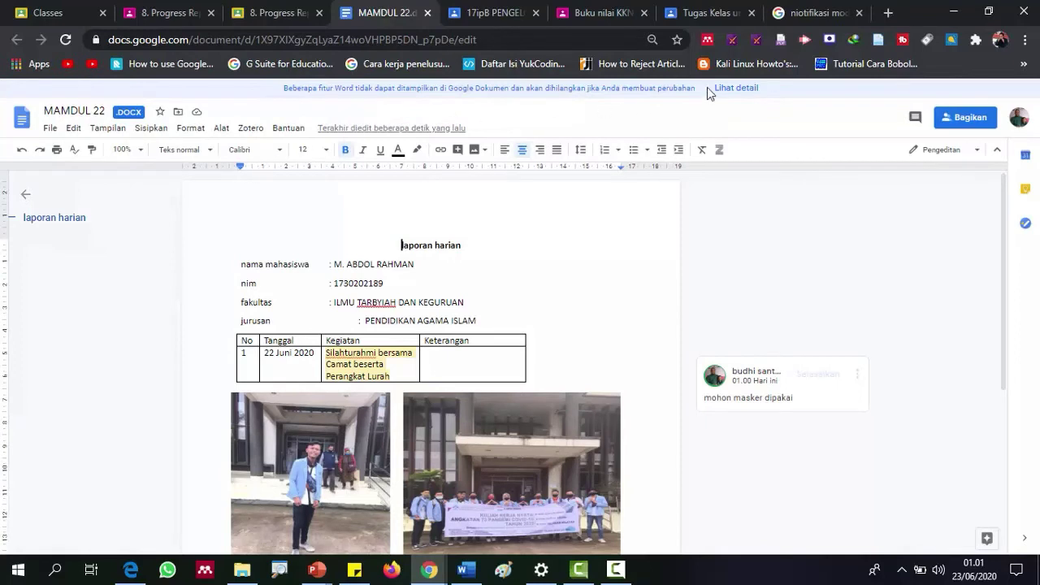
{"action": "left_click", "coordinate": [49, 128]}
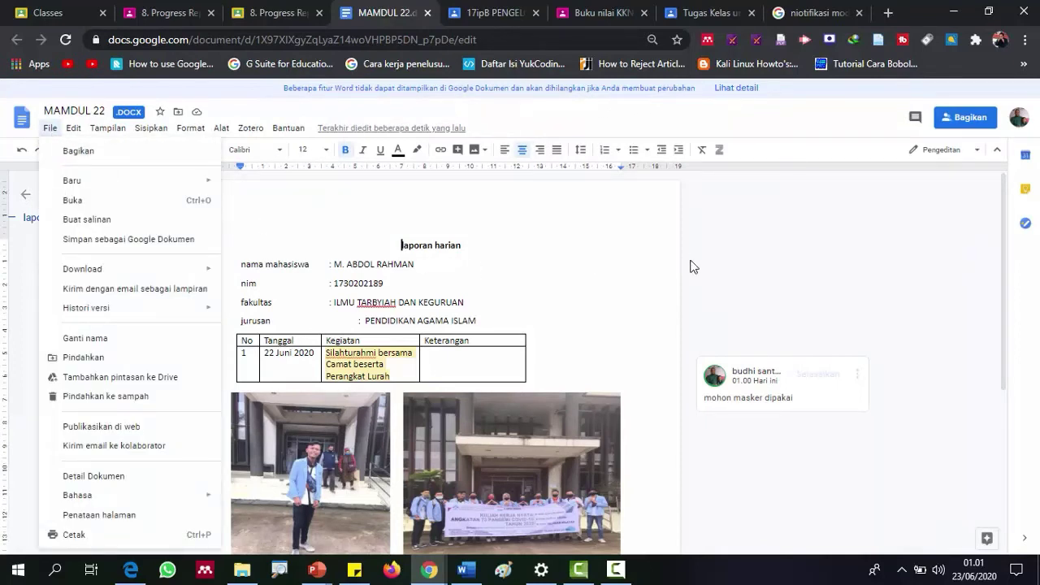
{"action": "left_click", "coordinate": [724, 233]}
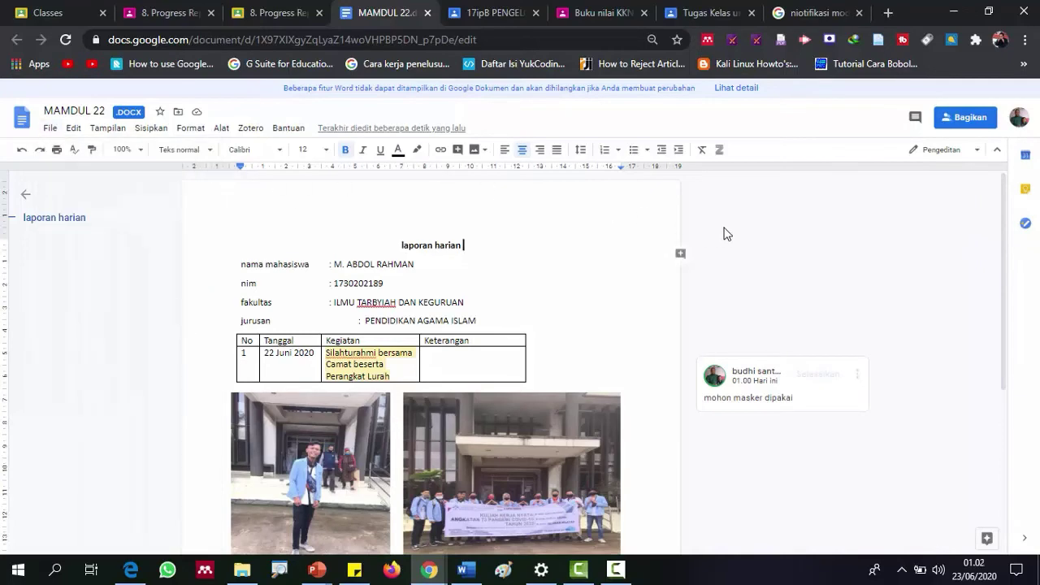
{"action": "scroll", "coordinate": [568, 223], "scroll_direction": "down", "scroll_amount": 3}
{"action": "scroll", "coordinate": [552, 224], "scroll_direction": "up", "scroll_amount": 3}
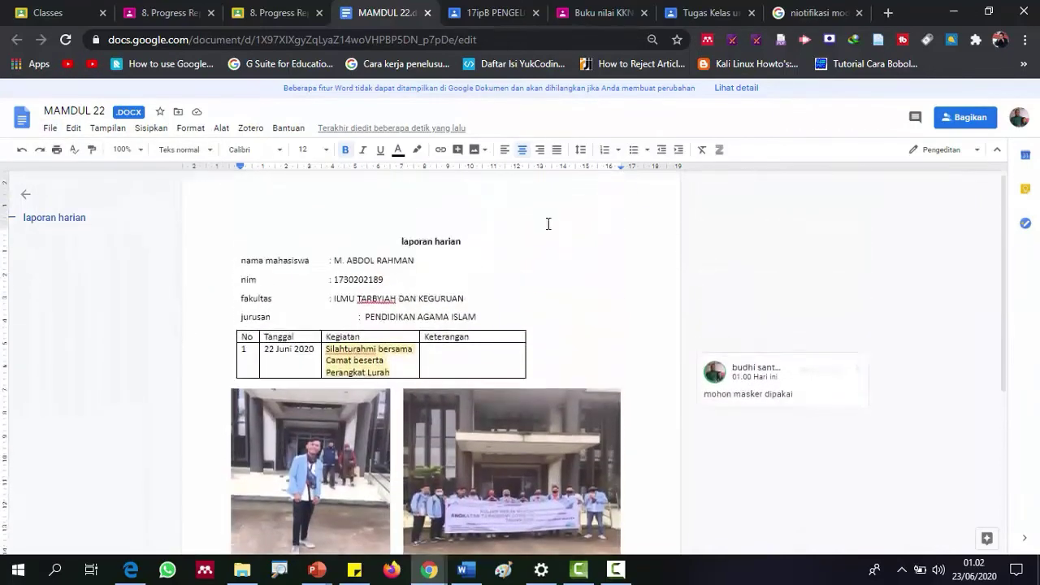
- Change the document title to "laporan harian 1" and leave the header area without entering anything there
{"action": "left_click", "coordinate": [482, 238]}
{"action": "type", "text": "1"}
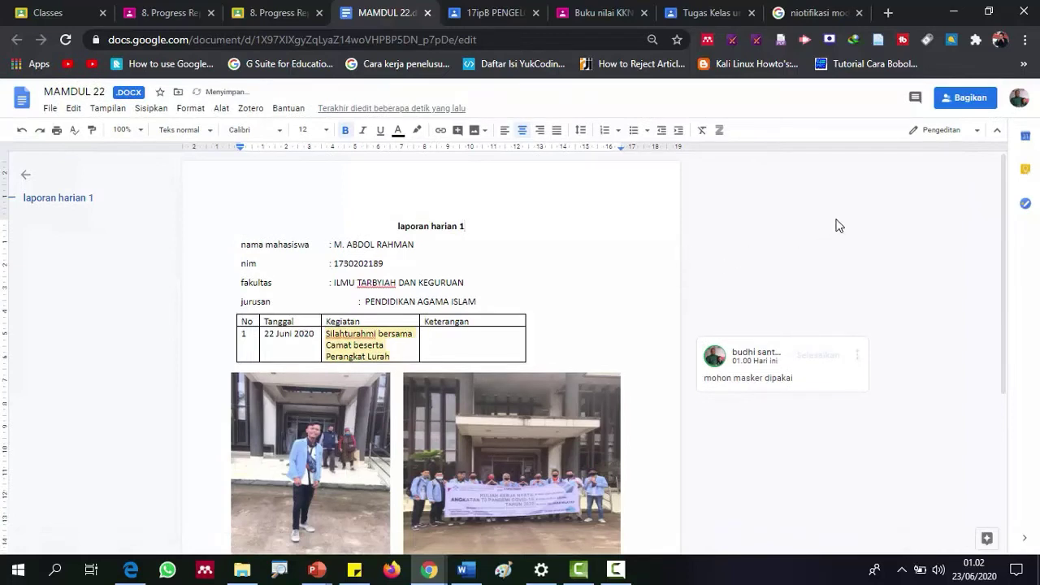
{"action": "double_click", "coordinate": [794, 220]}
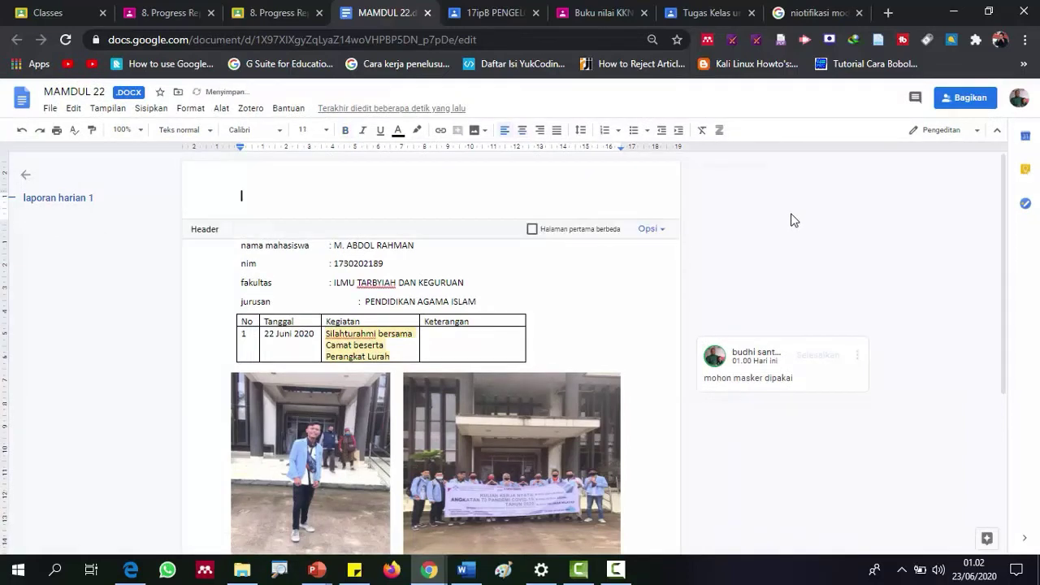
{"action": "left_click", "coordinate": [557, 271]}
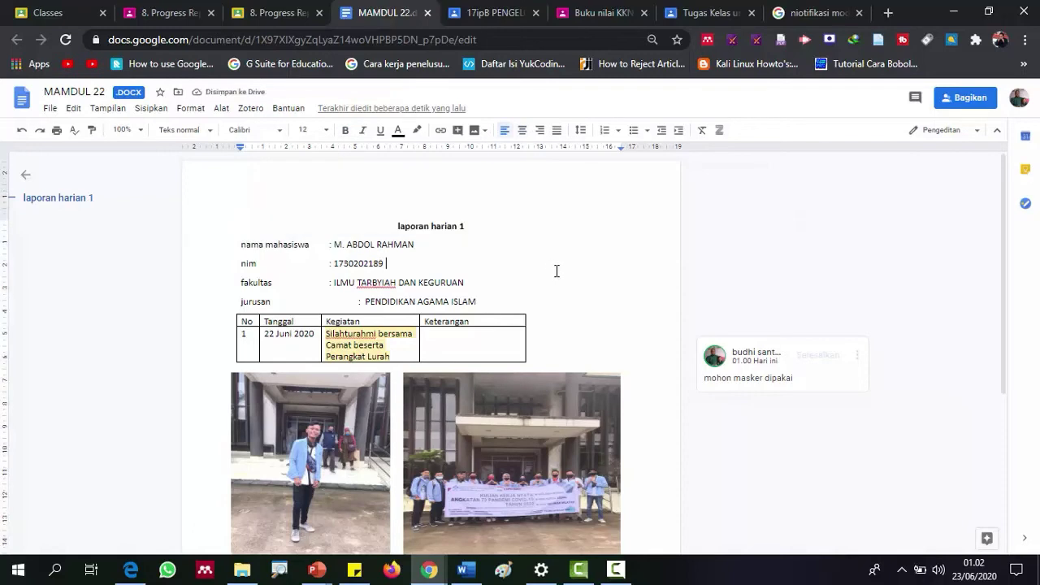
- Switch back to Google Classroom, reload the submission to check the edited report, and go to the next student's work
{"action": "left_click", "coordinate": [268, 12]}
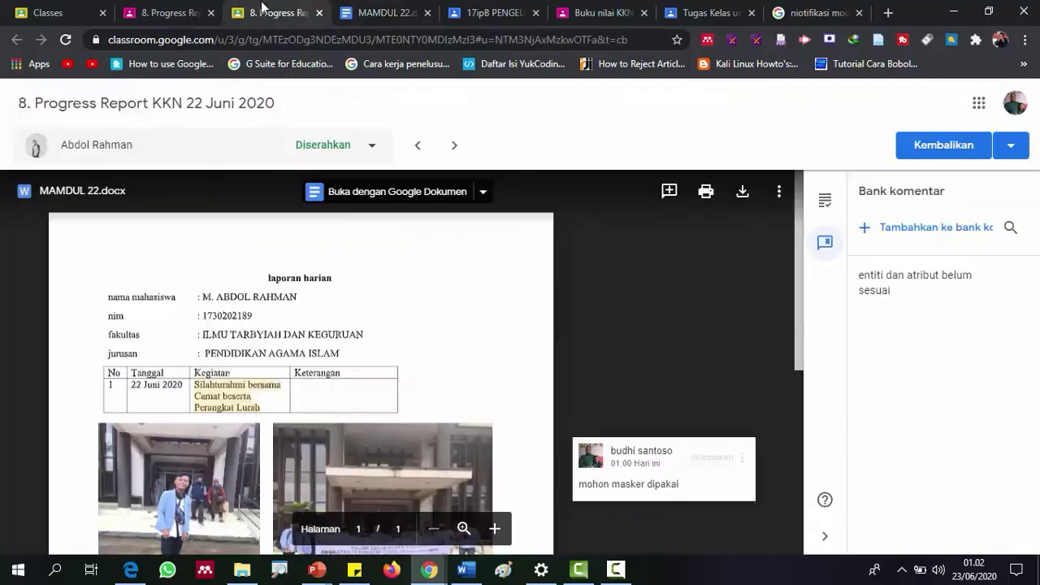
{"action": "left_click", "coordinate": [65, 40]}
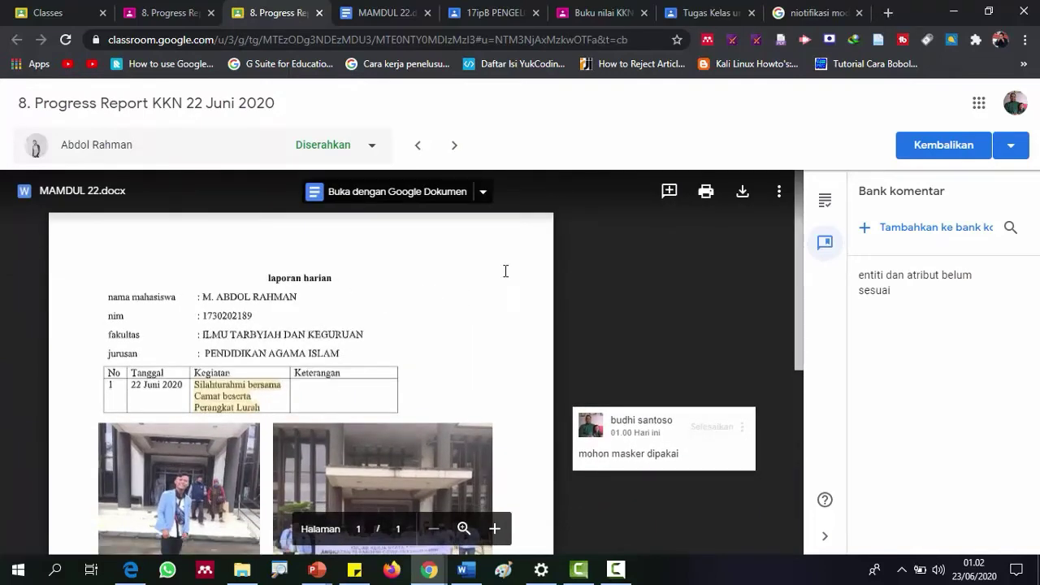
{"action": "left_click", "coordinate": [452, 145]}
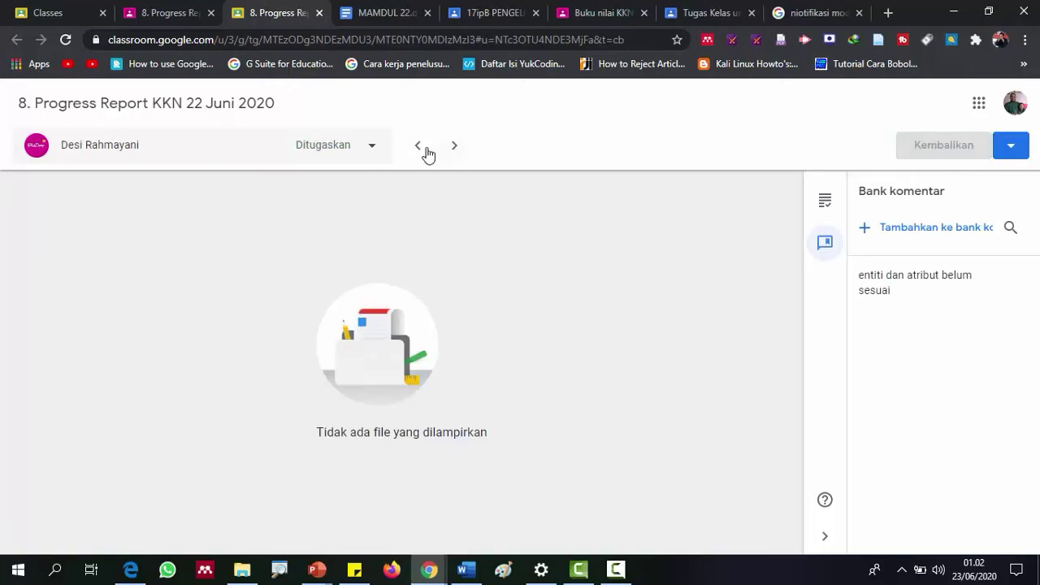
- Go back to the MAMDUL 22.docx submission, look over the report, and check its entry in the student work list
{"action": "left_click", "coordinate": [417, 150]}
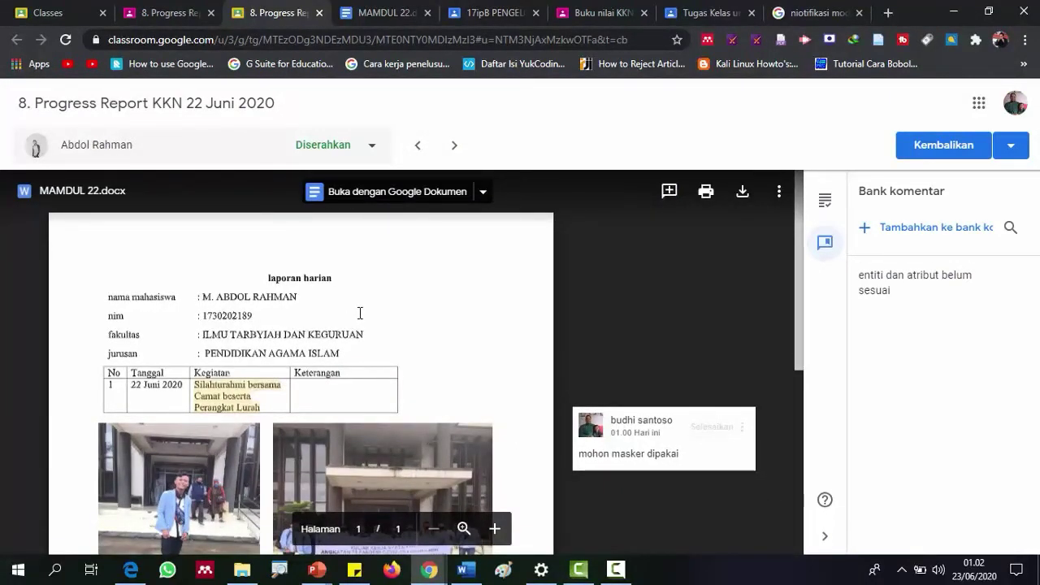
{"action": "scroll", "coordinate": [524, 297], "scroll_direction": "down", "scroll_amount": 2}
{"action": "scroll", "coordinate": [526, 294], "scroll_direction": "up", "scroll_amount": 2}
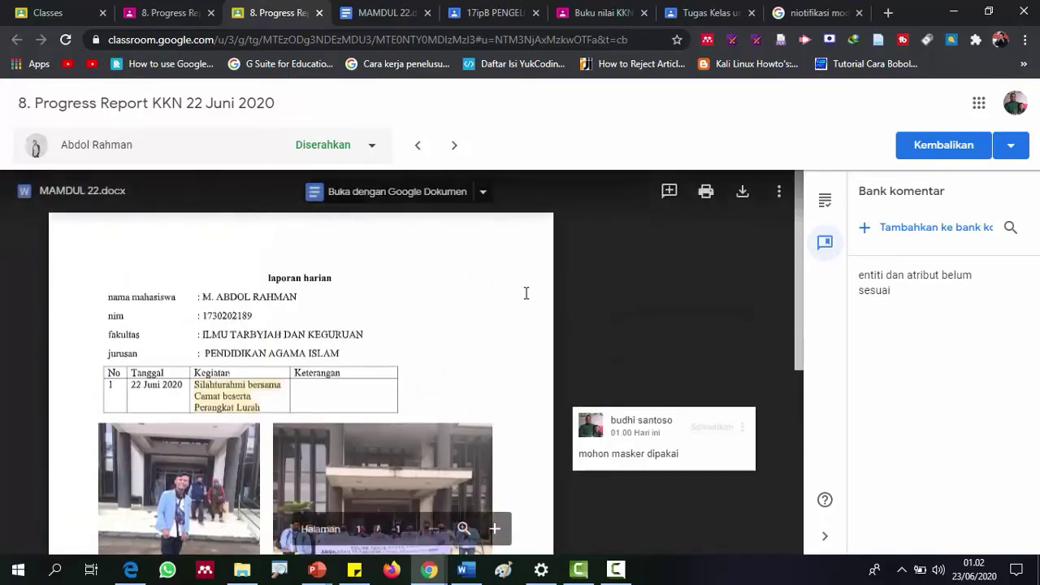
{"action": "left_click", "coordinate": [370, 12]}
{"action": "left_click", "coordinate": [277, 10]}
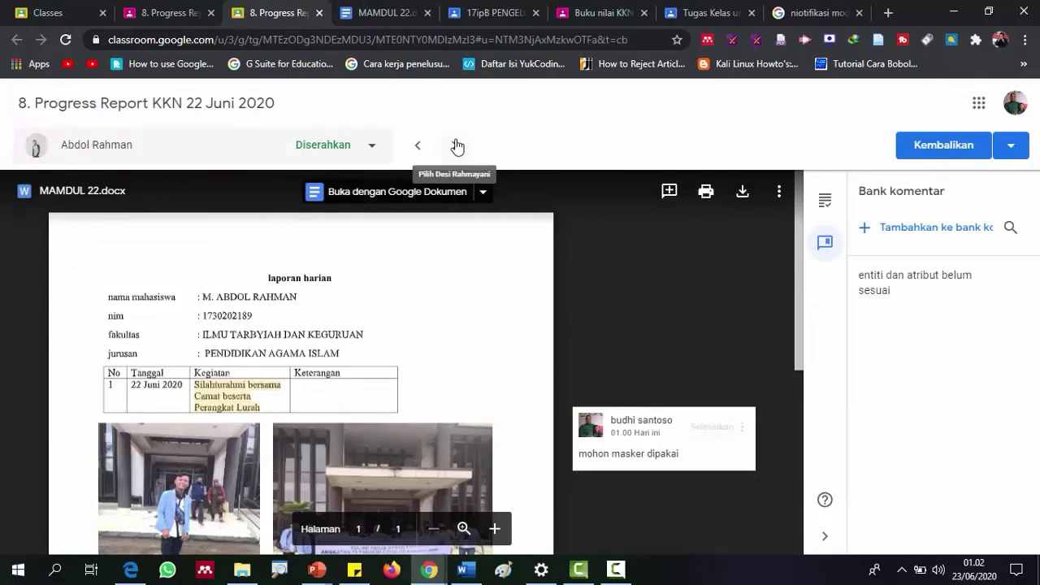
{"action": "left_click", "coordinate": [178, 11]}
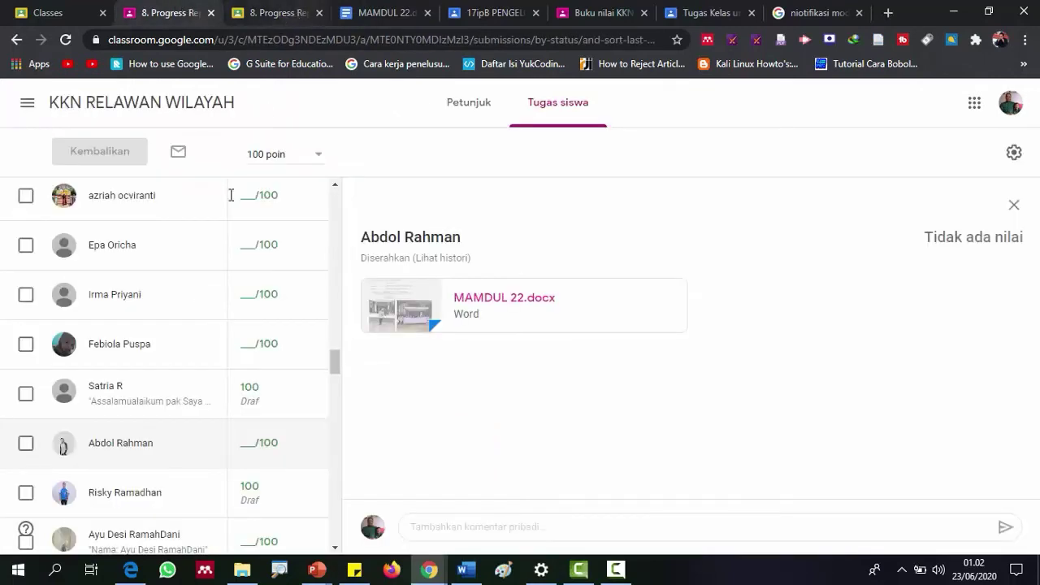
{"action": "left_click", "coordinate": [284, 12]}
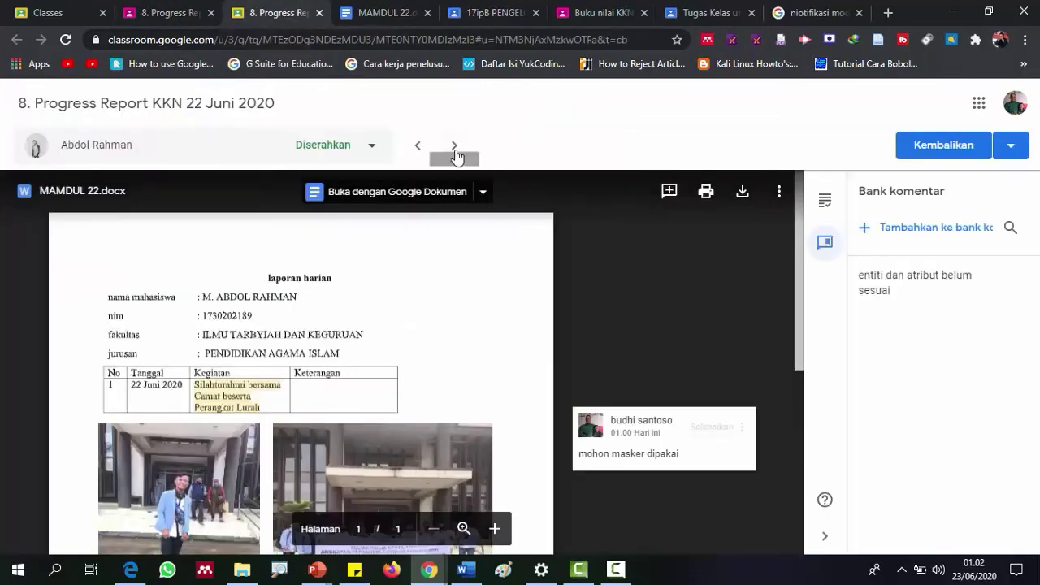
- Browse the submissions of the neighbouring students and come back to the one with MAMDUL 22.docx
{"action": "left_click", "coordinate": [456, 151]}
{"action": "left_click", "coordinate": [454, 153]}
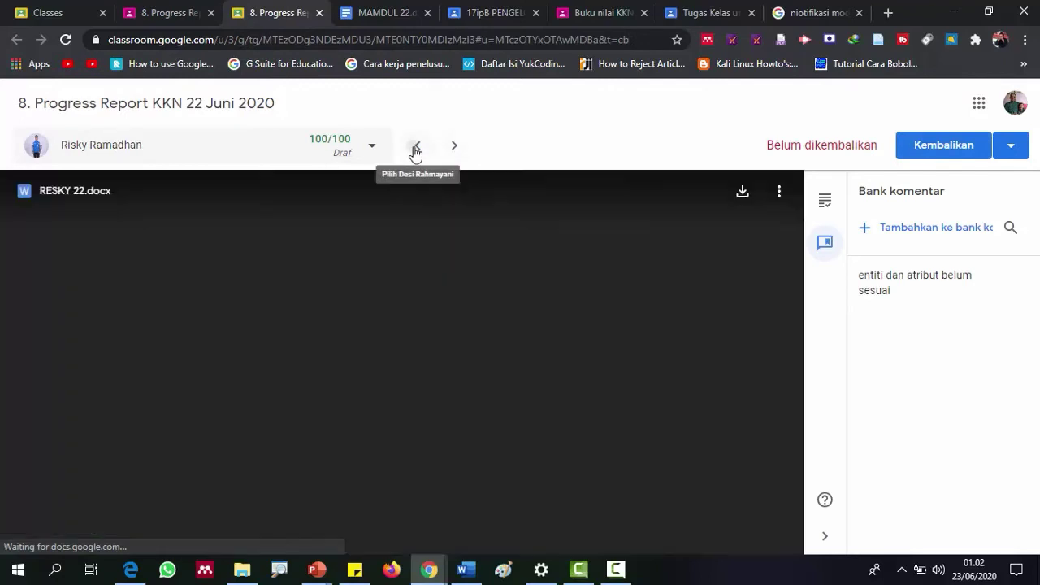
{"action": "left_click", "coordinate": [416, 151]}
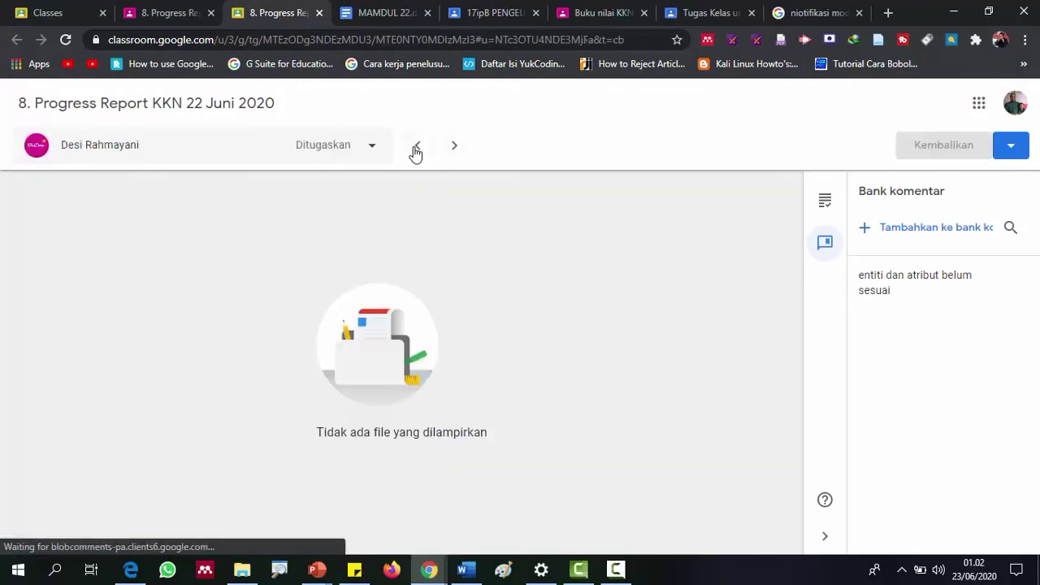
{"action": "left_click", "coordinate": [416, 151]}
{"action": "left_click", "coordinate": [416, 151]}
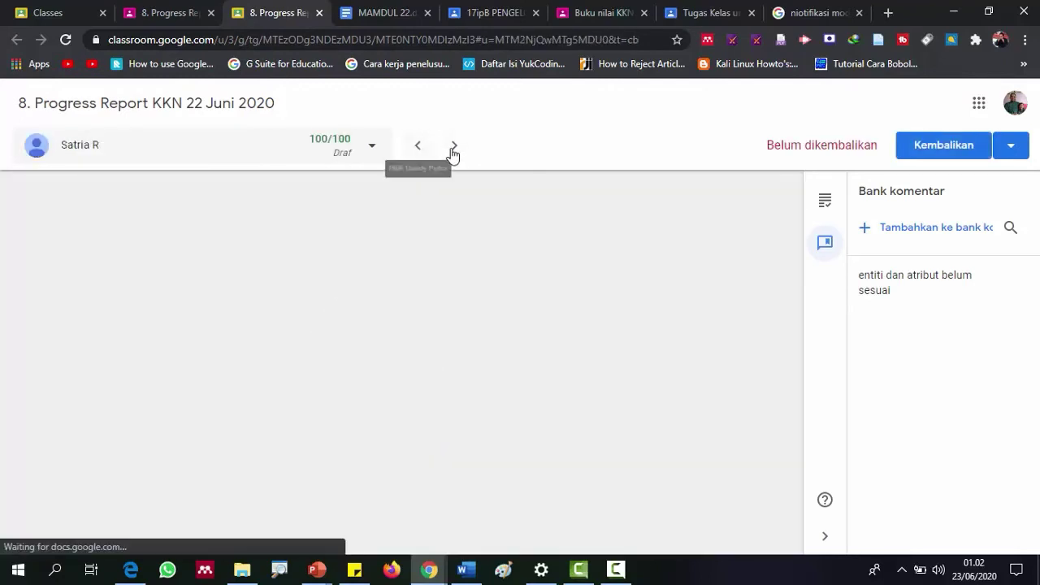
{"action": "left_click", "coordinate": [453, 151]}
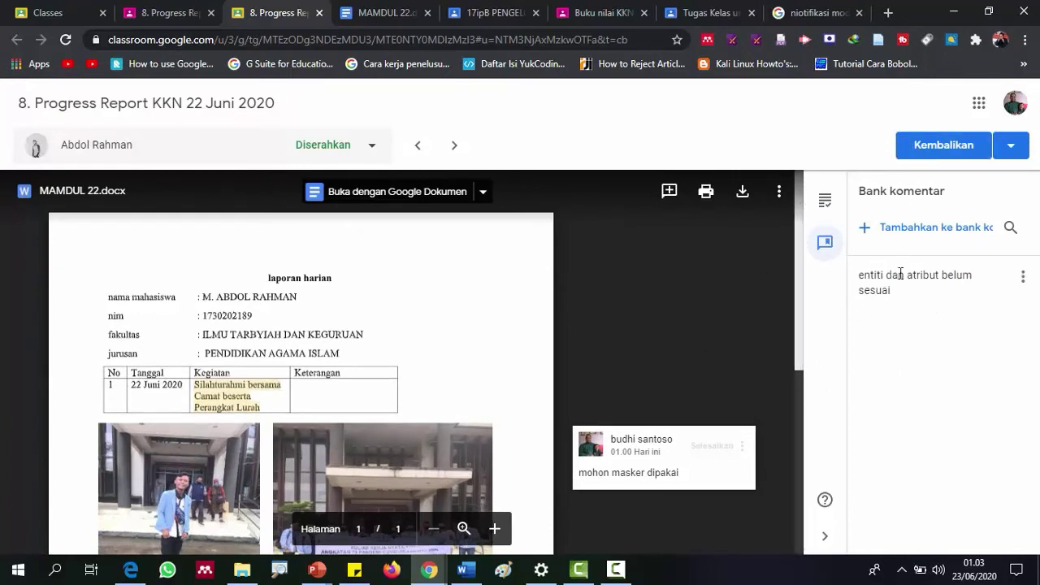
- Grade the MAMDUL 22.docx submission 100 out of 100 and return it to the student
{"action": "left_click", "coordinate": [830, 210]}
{"action": "left_click", "coordinate": [900, 334]}
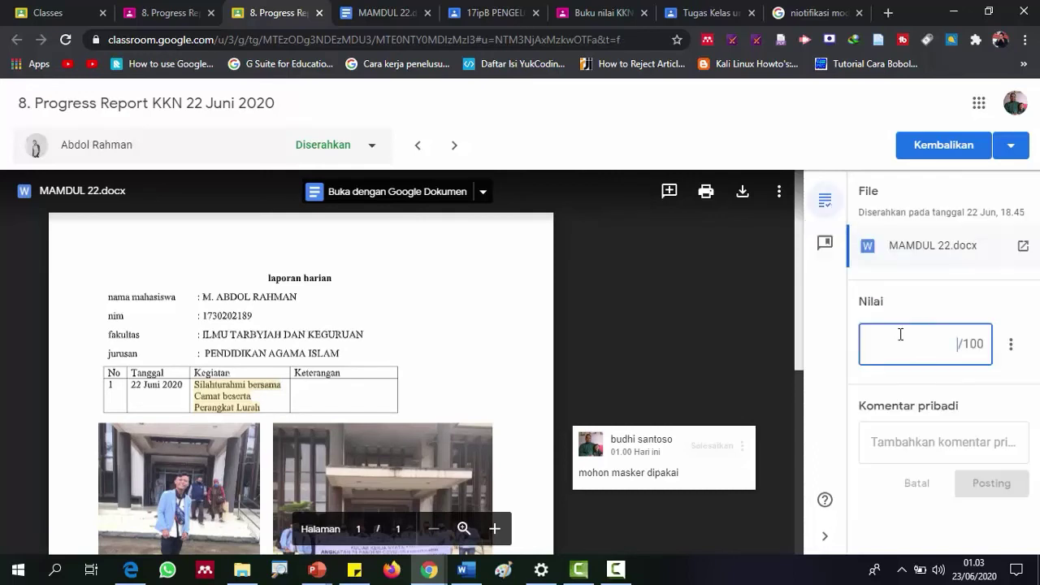
{"action": "type", "text": "100"}
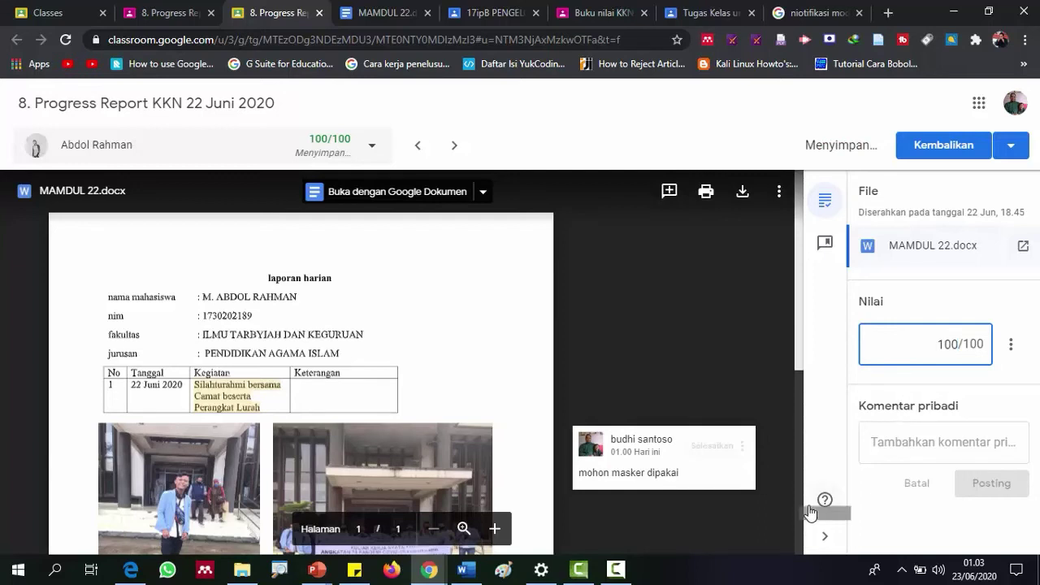
{"action": "left_click", "coordinate": [951, 155]}
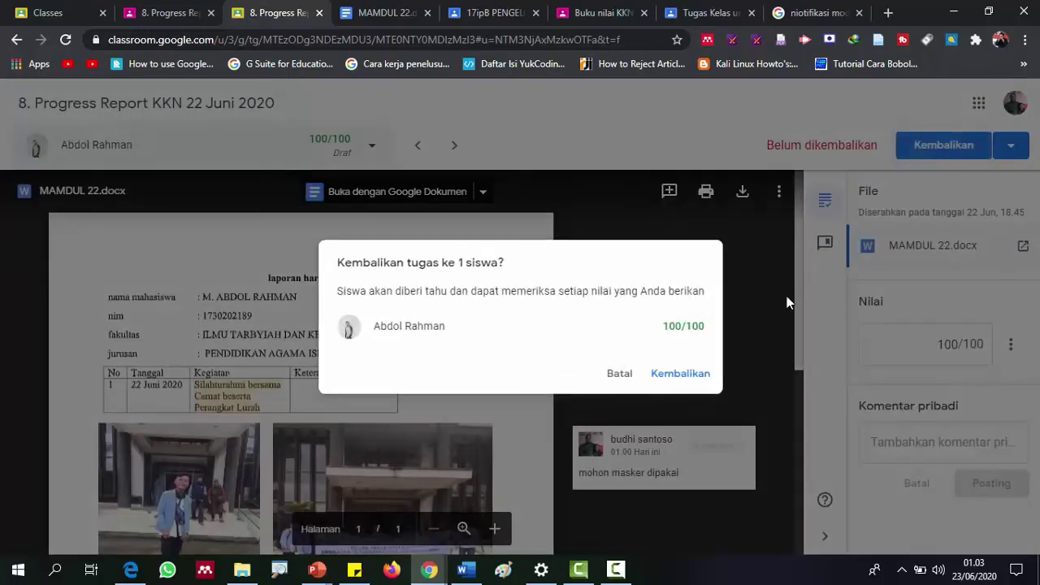
{"action": "left_click", "coordinate": [681, 374]}
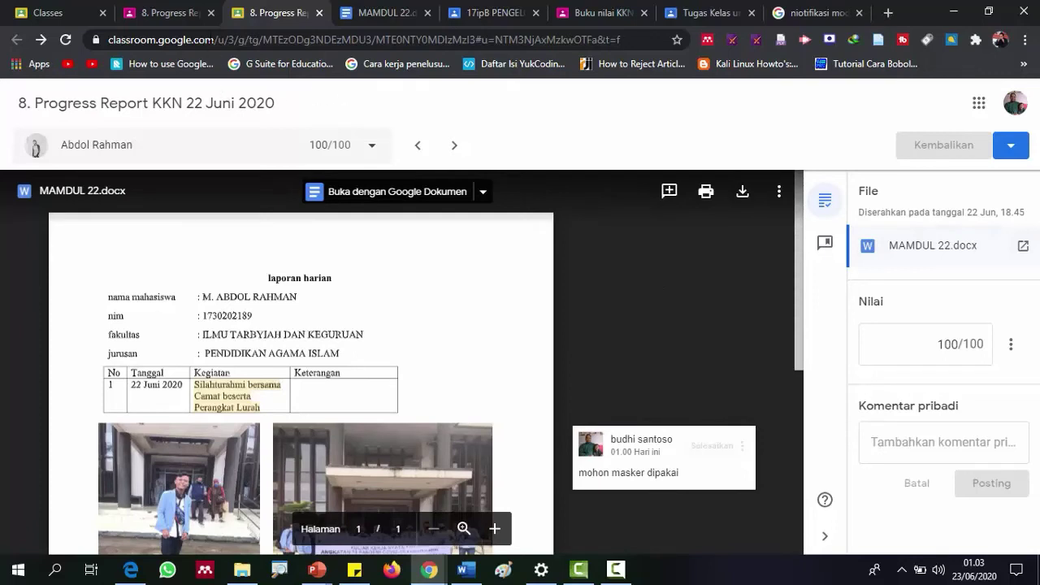
- Reload the student work list of the assignment and examine which submissions have draft grades or no grade
{"action": "left_click", "coordinate": [143, 19]}
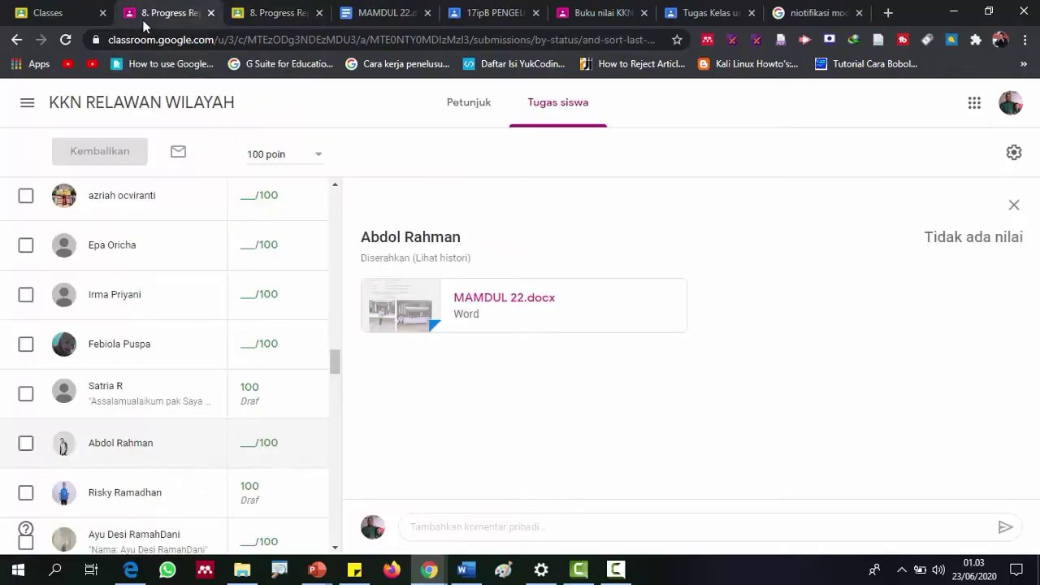
{"action": "left_click", "coordinate": [65, 39]}
{"action": "scroll", "coordinate": [213, 272], "scroll_direction": "up", "scroll_amount": 2}
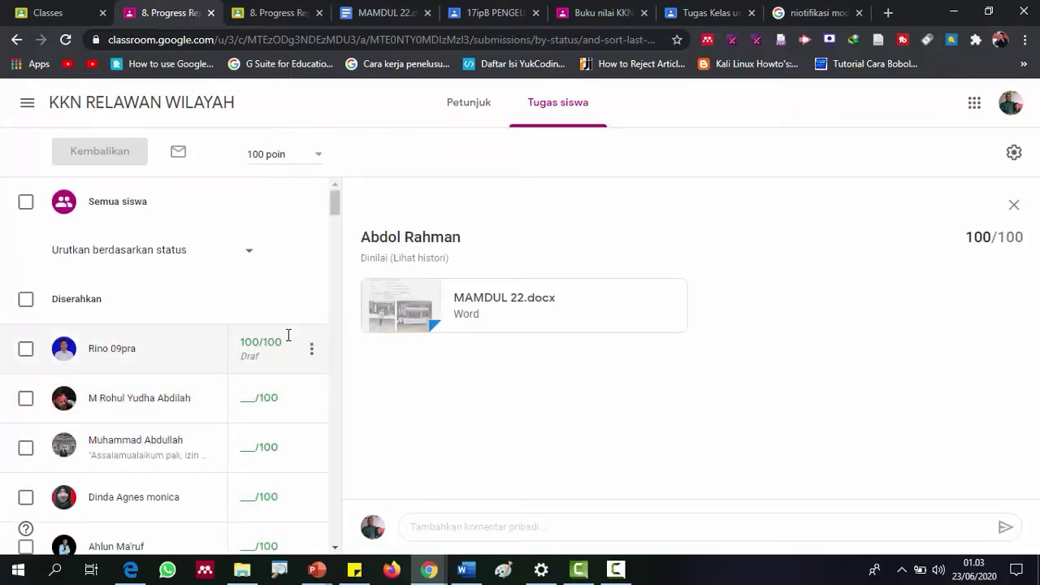
{"action": "scroll", "coordinate": [288, 335], "scroll_direction": "down", "scroll_amount": 3}
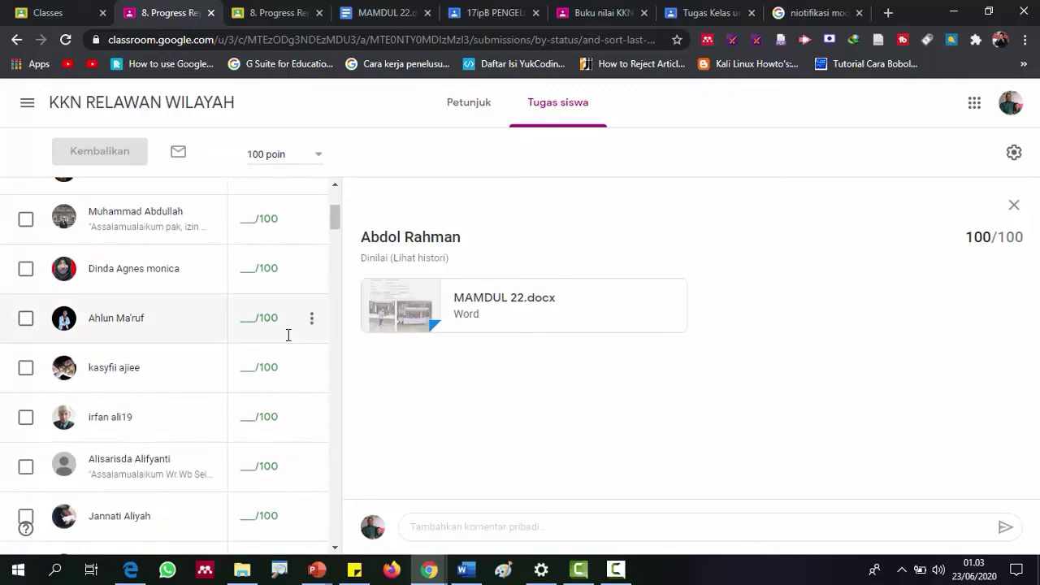
{"action": "scroll", "coordinate": [288, 335], "scroll_direction": "down", "scroll_amount": 3}
{"action": "scroll", "coordinate": [288, 339], "scroll_direction": "down", "scroll_amount": 3}
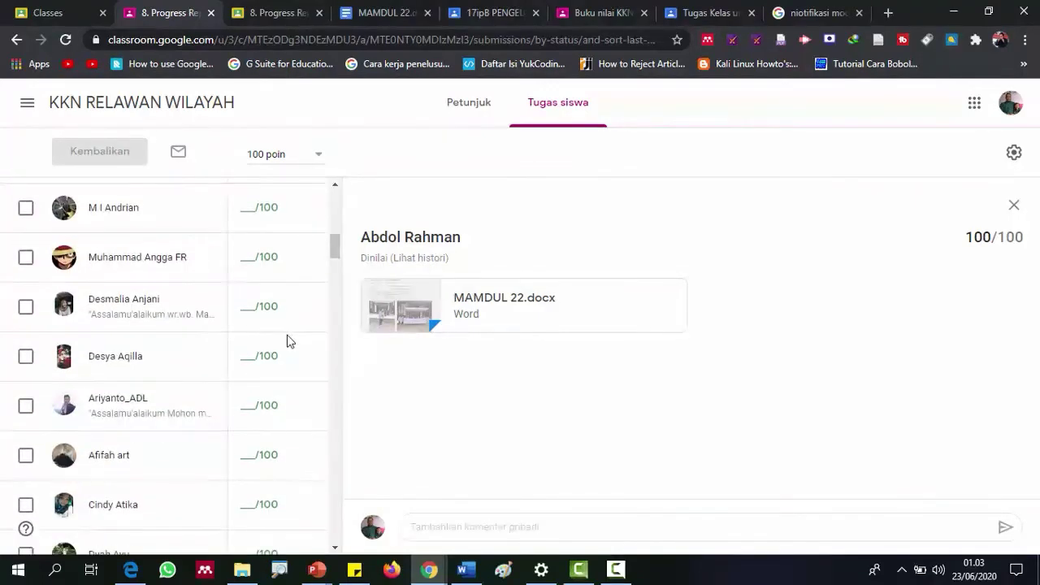
{"action": "scroll", "coordinate": [287, 333], "scroll_direction": "down", "scroll_amount": 4}
{"action": "scroll", "coordinate": [287, 333], "scroll_direction": "up", "scroll_amount": 12}
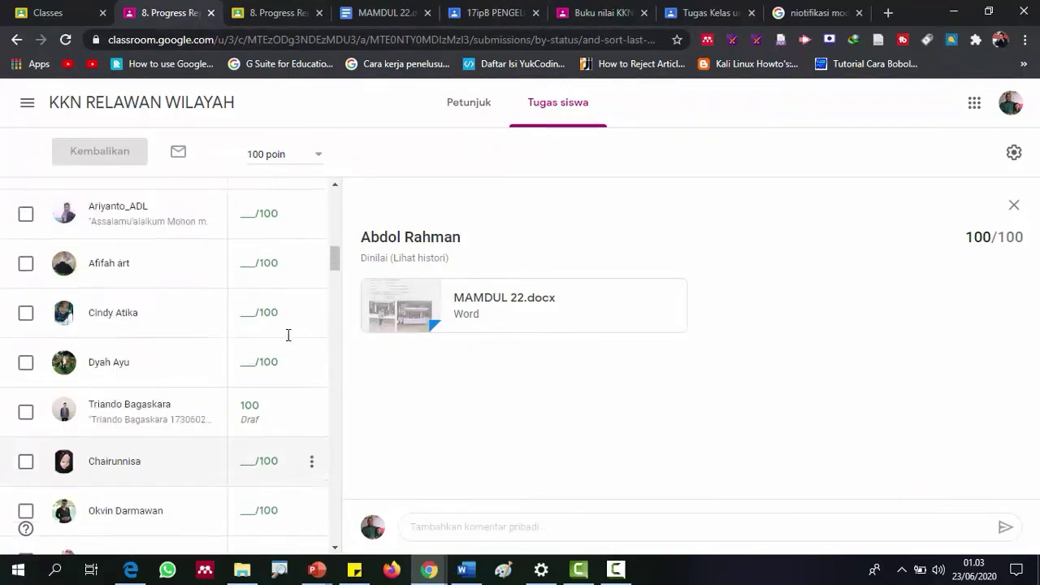
{"action": "scroll", "coordinate": [288, 335], "scroll_direction": "down", "scroll_amount": 5}
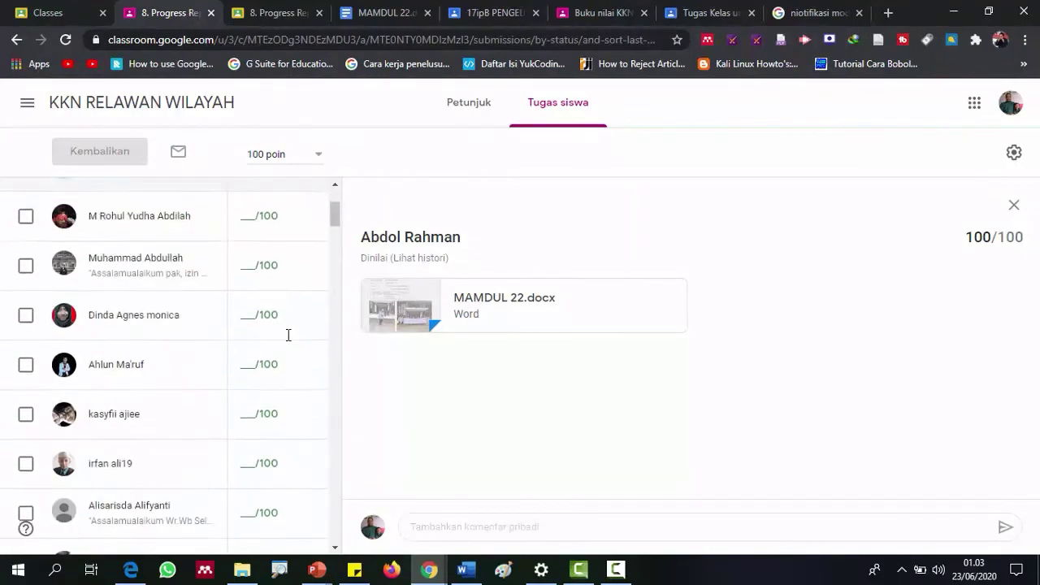
{"action": "scroll", "coordinate": [289, 335], "scroll_direction": "up", "scroll_amount": 3}
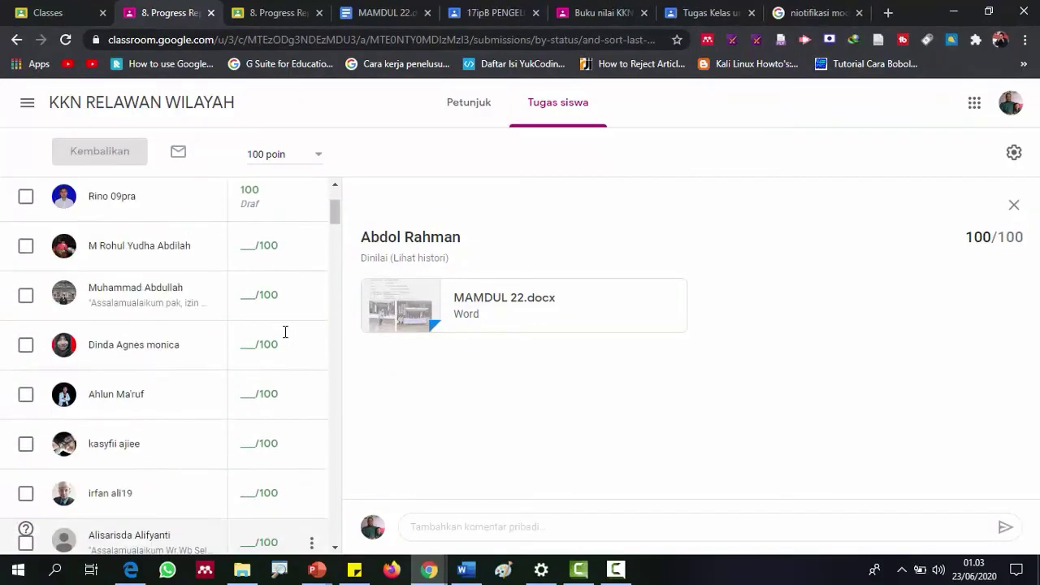
{"action": "scroll", "coordinate": [246, 298], "scroll_direction": "up", "scroll_amount": 1}
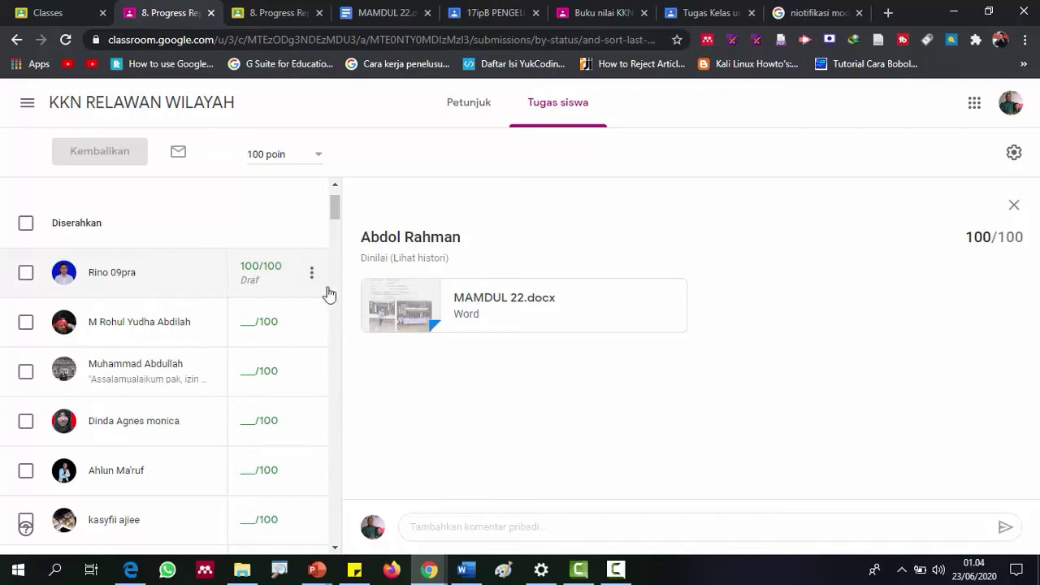
- Enter a grade of 100 for the student who submitted Laporan Kegiatan KKN Tgl 22.docx
{"action": "left_click", "coordinate": [255, 325]}
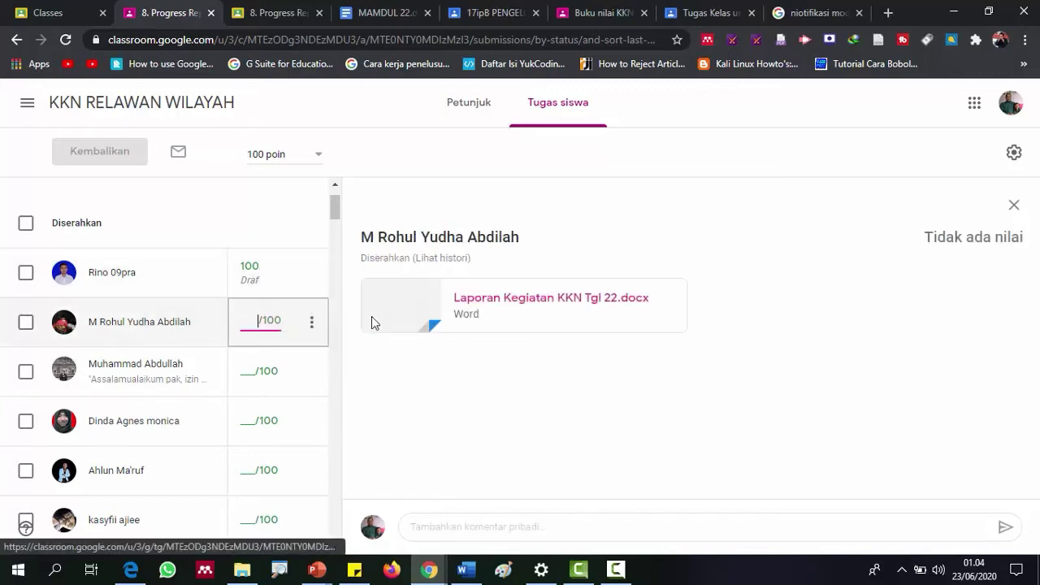
{"action": "type", "text": "100"}
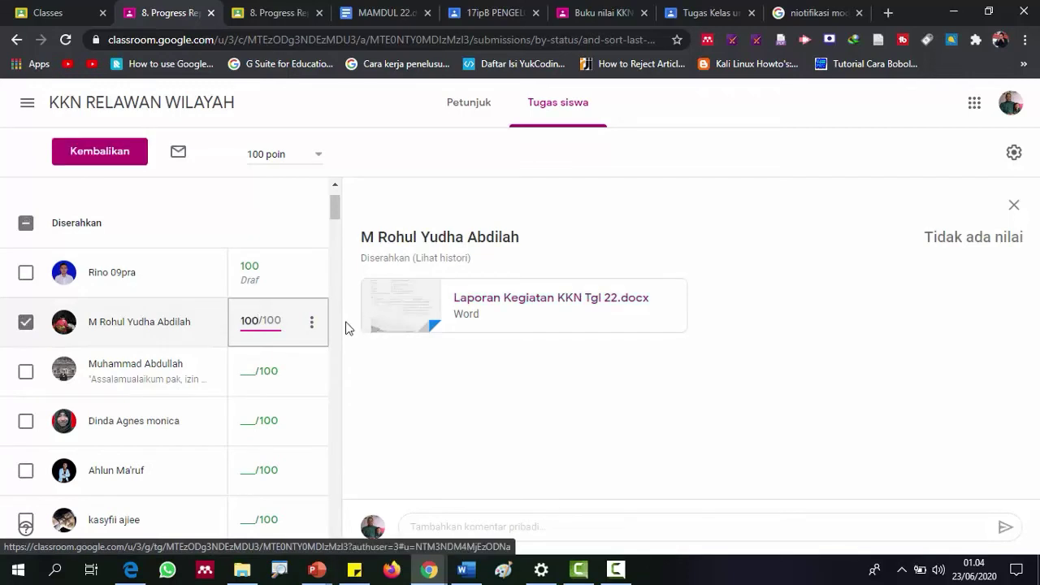
{"action": "left_click", "coordinate": [284, 230]}
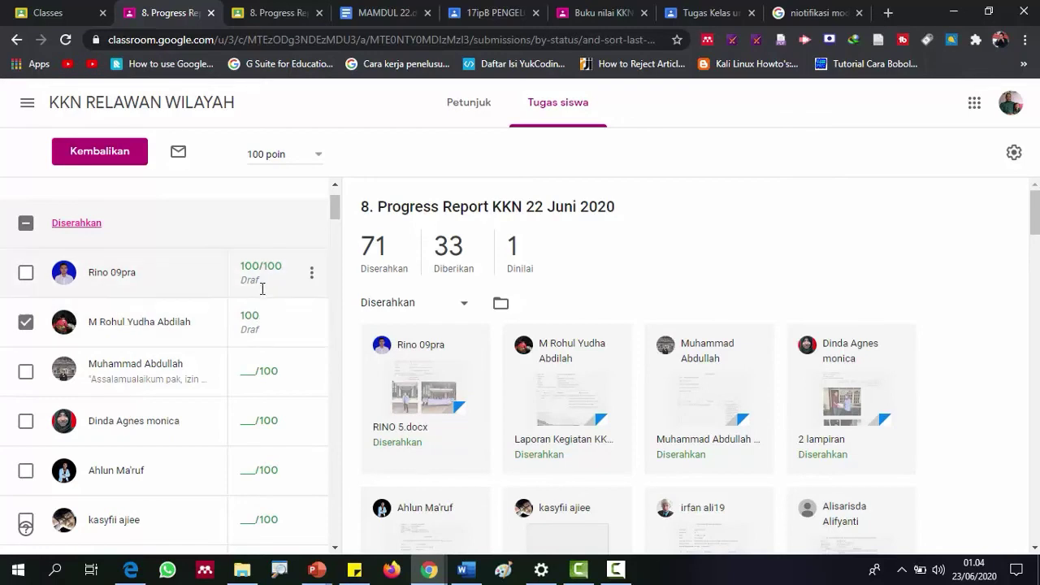
- Return the work of the first student in the Diserahkan group with the grade 100 and no private comment
{"action": "left_click", "coordinate": [242, 281]}
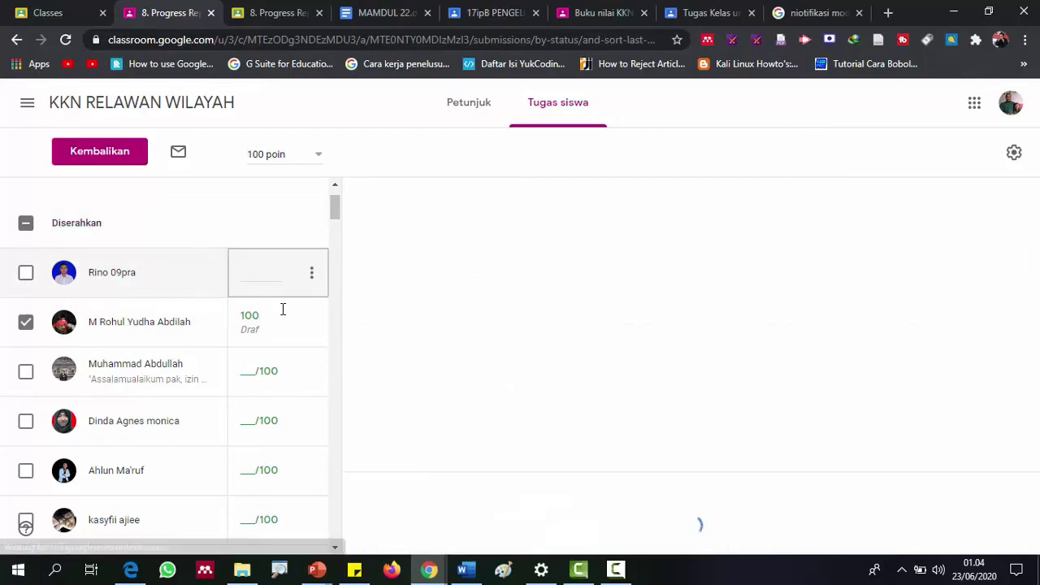
{"action": "left_click", "coordinate": [276, 216]}
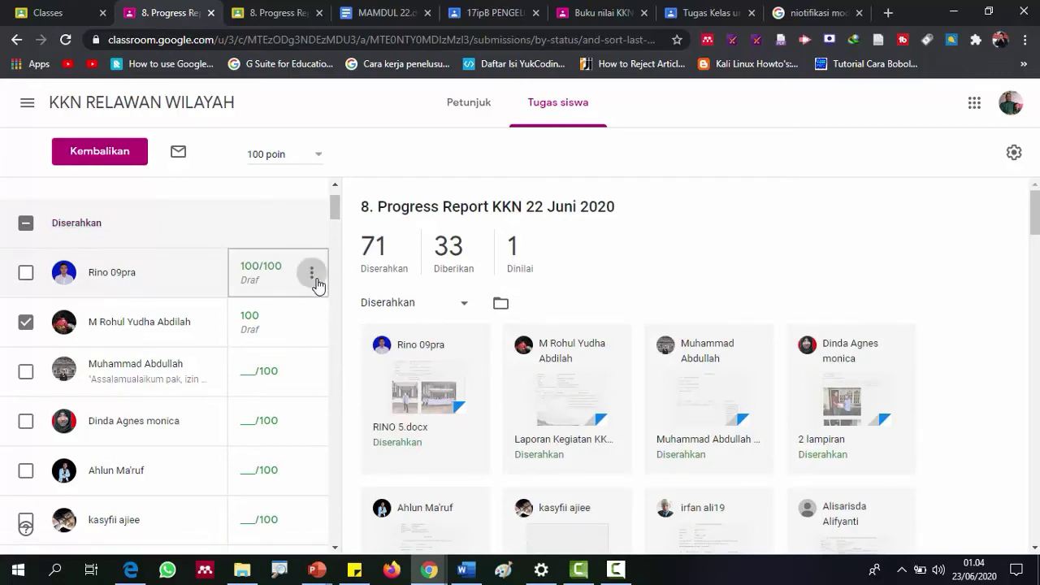
{"action": "left_click", "coordinate": [313, 276]}
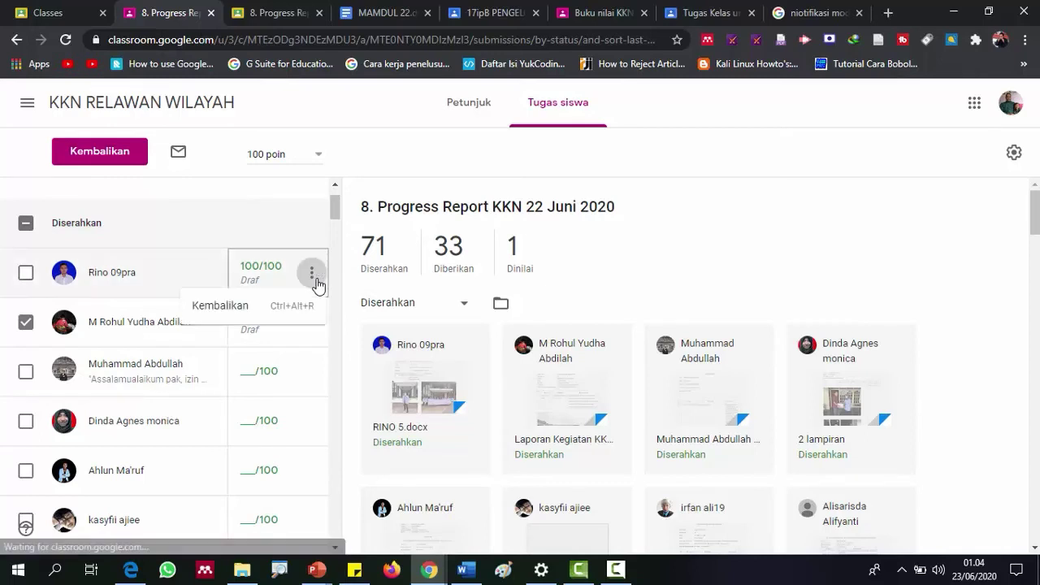
{"action": "left_click", "coordinate": [220, 306]}
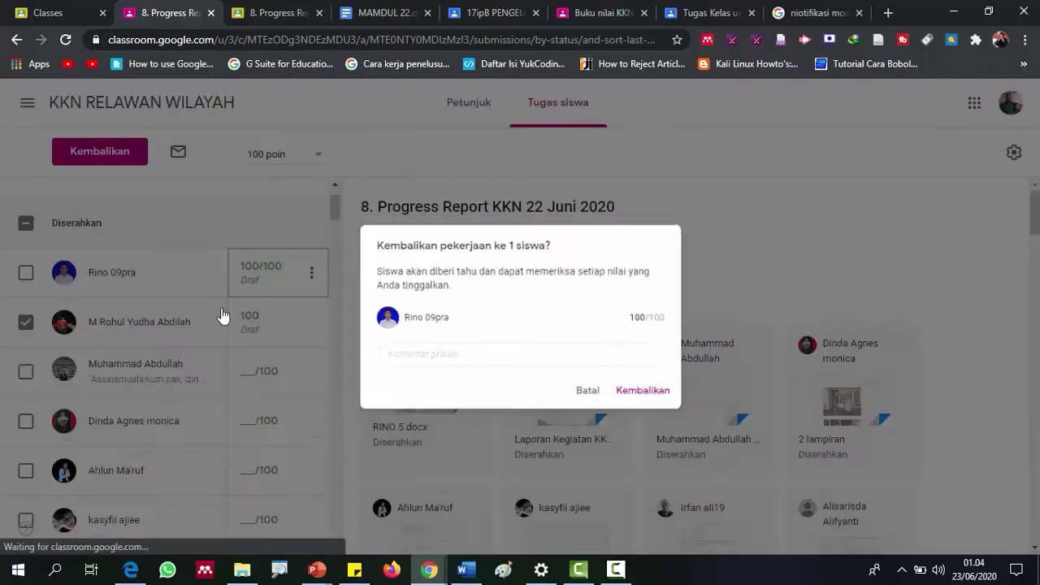
{"action": "left_click", "coordinate": [649, 401]}
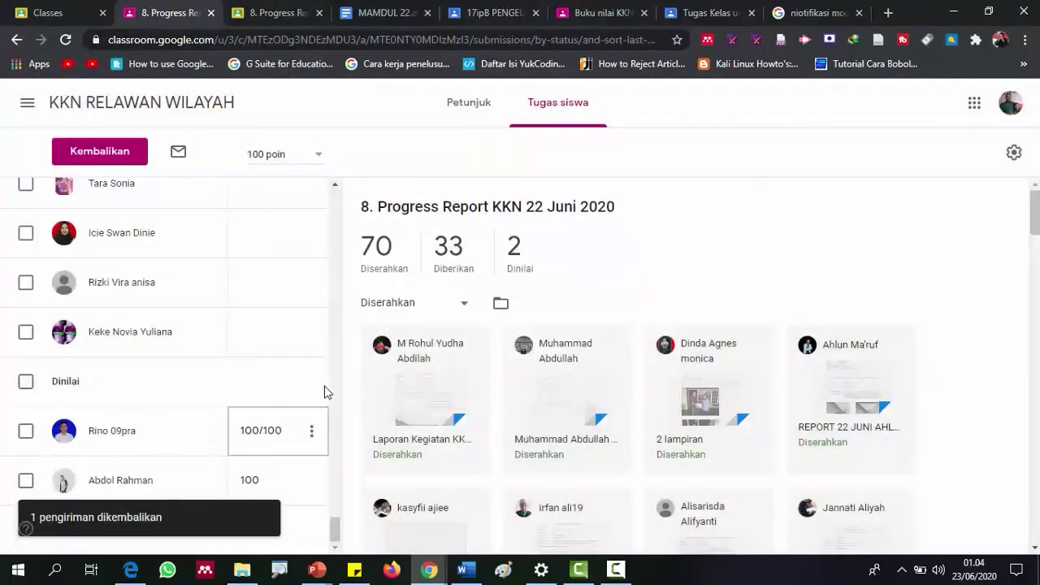
- Return the Laporan Kegiatan KKN Tgl 22.docx submission to its student with the grade 100 and no private comment
{"action": "scroll", "coordinate": [295, 303], "scroll_direction": "up", "scroll_amount": 4}
{"action": "scroll", "coordinate": [295, 304], "scroll_direction": "down", "scroll_amount": 4}
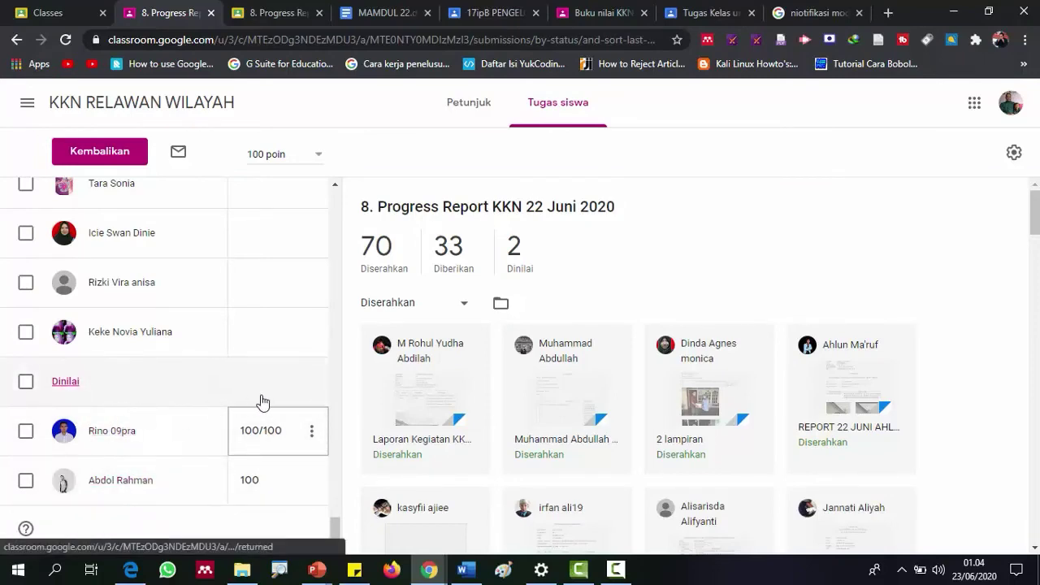
{"action": "left_click_drag", "start_coordinate": [336, 516], "coordinate": [321, 189]}
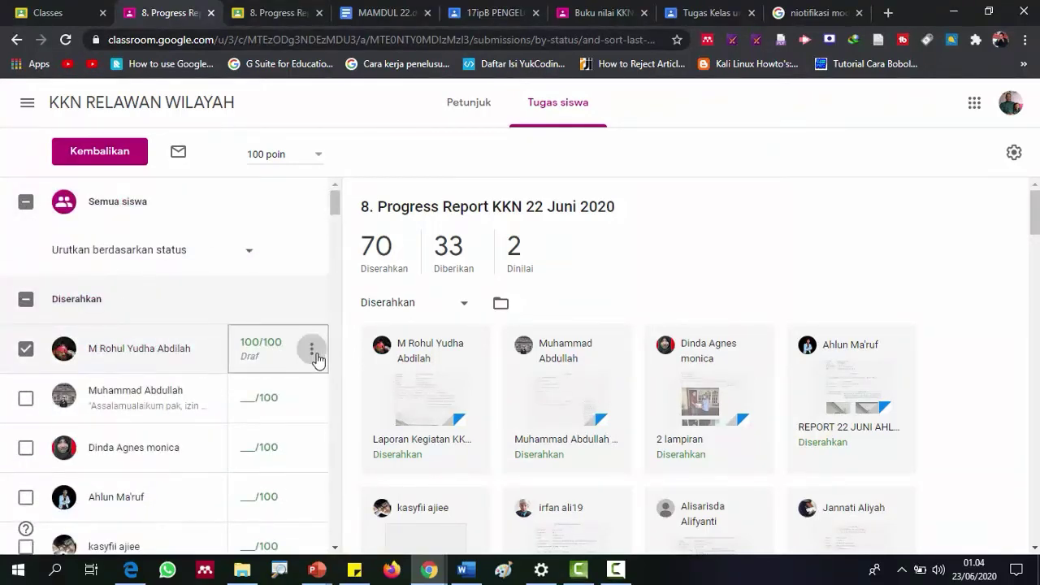
{"action": "left_click", "coordinate": [312, 352]}
{"action": "left_click", "coordinate": [303, 381]}
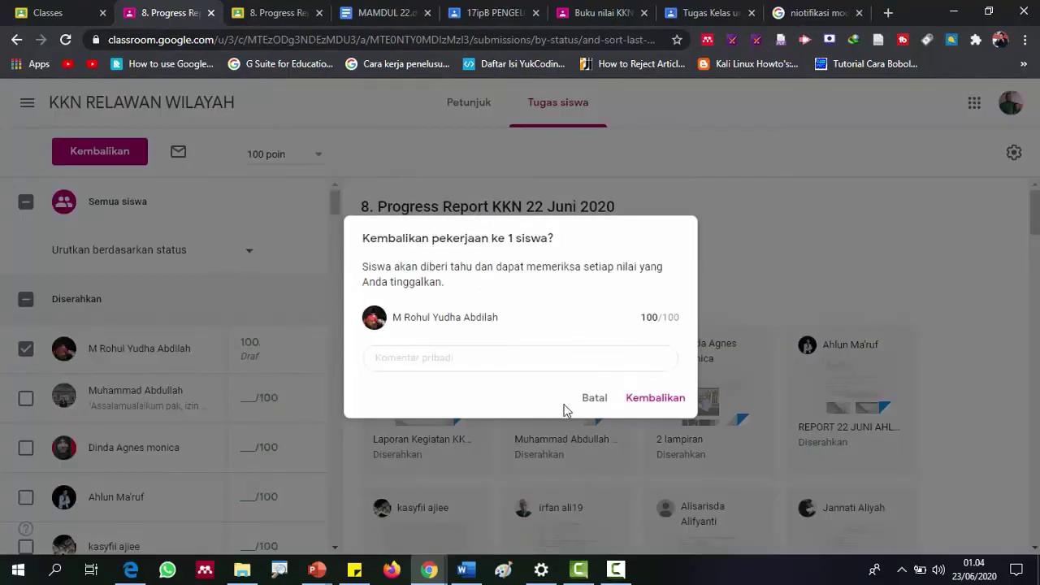
{"action": "left_click", "coordinate": [656, 398]}
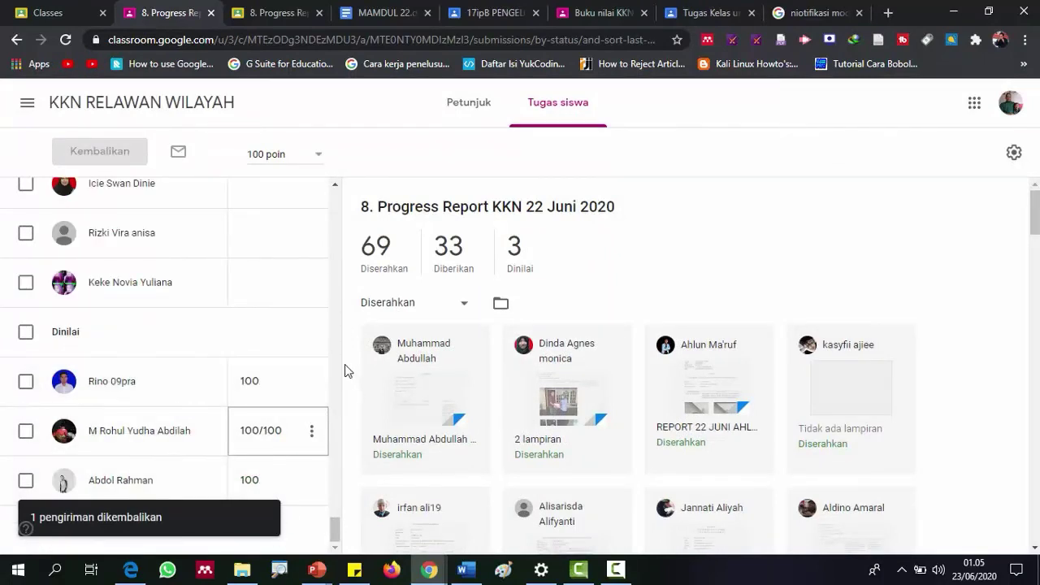
{"action": "scroll", "coordinate": [332, 321], "scroll_direction": "up", "scroll_amount": 10}
{"action": "scroll", "coordinate": [331, 323], "scroll_direction": "up", "scroll_amount": 15}
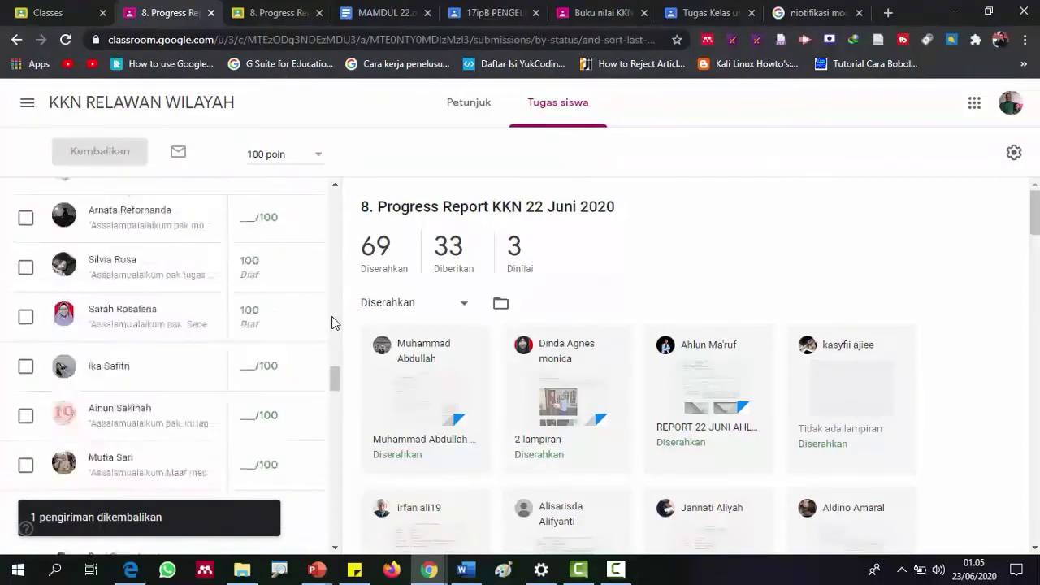
{"action": "scroll", "coordinate": [331, 322], "scroll_direction": "up", "scroll_amount": 5}
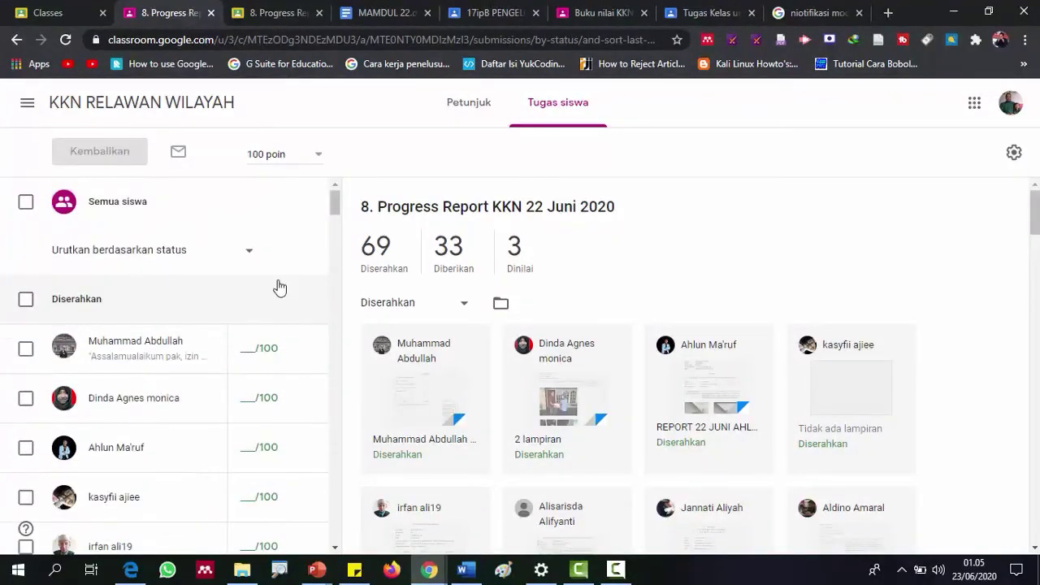
- Open the Diserahkan submission that has two attachments and review its laporan 22 juni.docx report
{"action": "scroll", "coordinate": [808, 389], "scroll_direction": "down", "scroll_amount": 3}
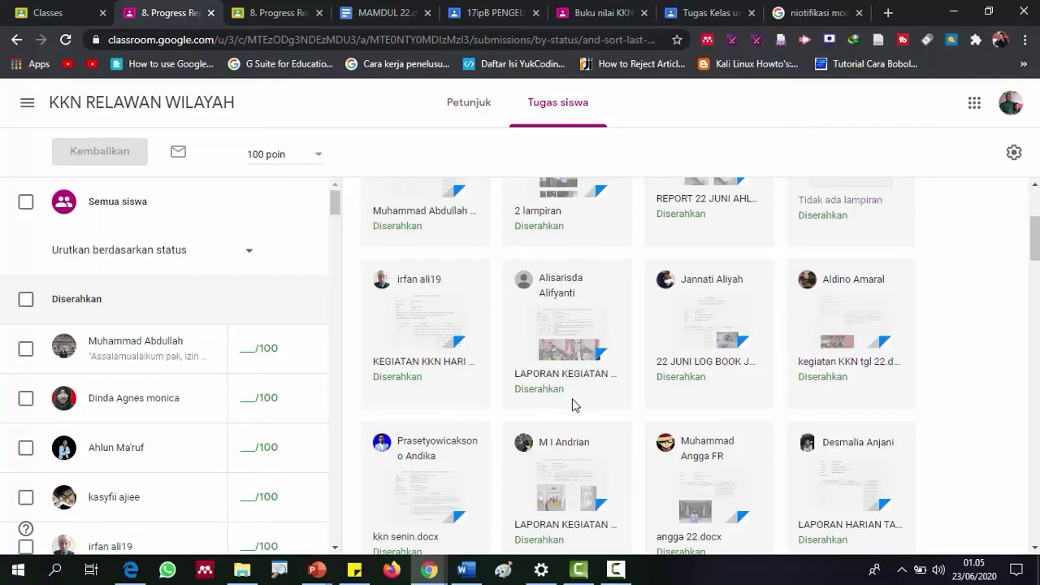
{"action": "scroll", "coordinate": [490, 378], "scroll_direction": "up", "scroll_amount": 3}
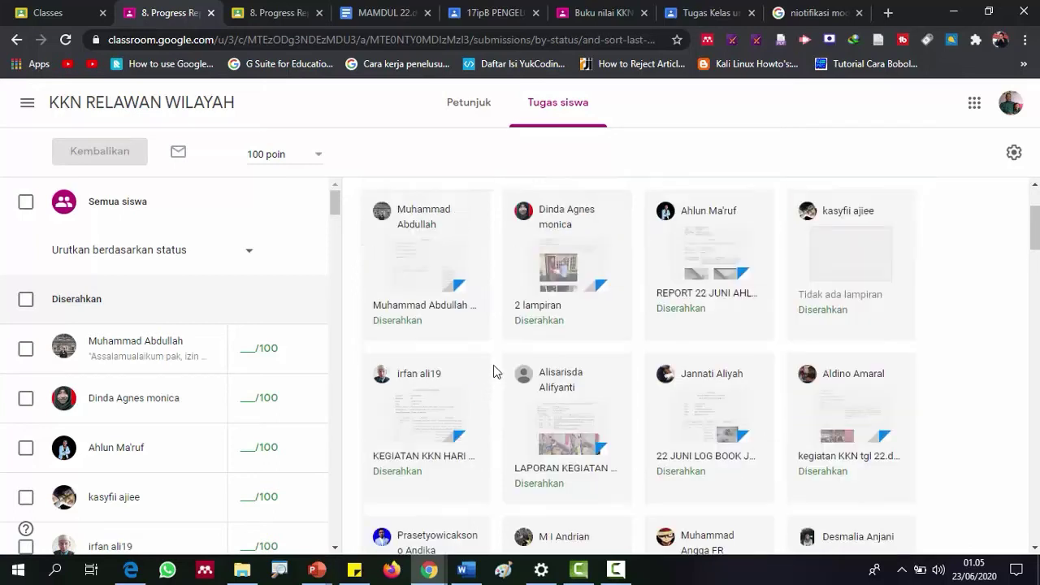
{"action": "scroll", "coordinate": [494, 369], "scroll_direction": "down", "scroll_amount": 2}
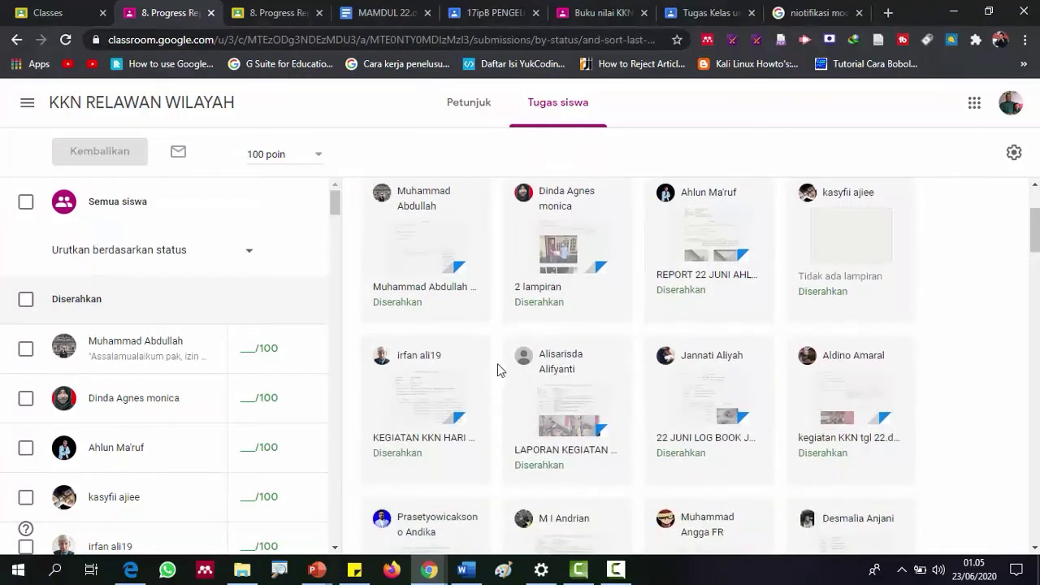
{"action": "left_click", "coordinate": [564, 264]}
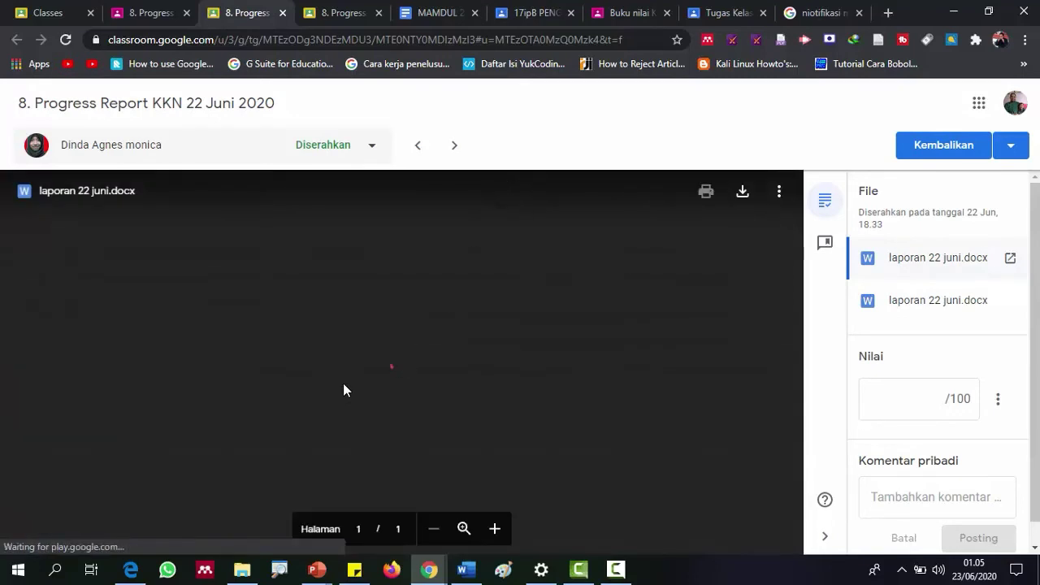
{"action": "scroll", "coordinate": [344, 375], "scroll_direction": "down", "scroll_amount": 2}
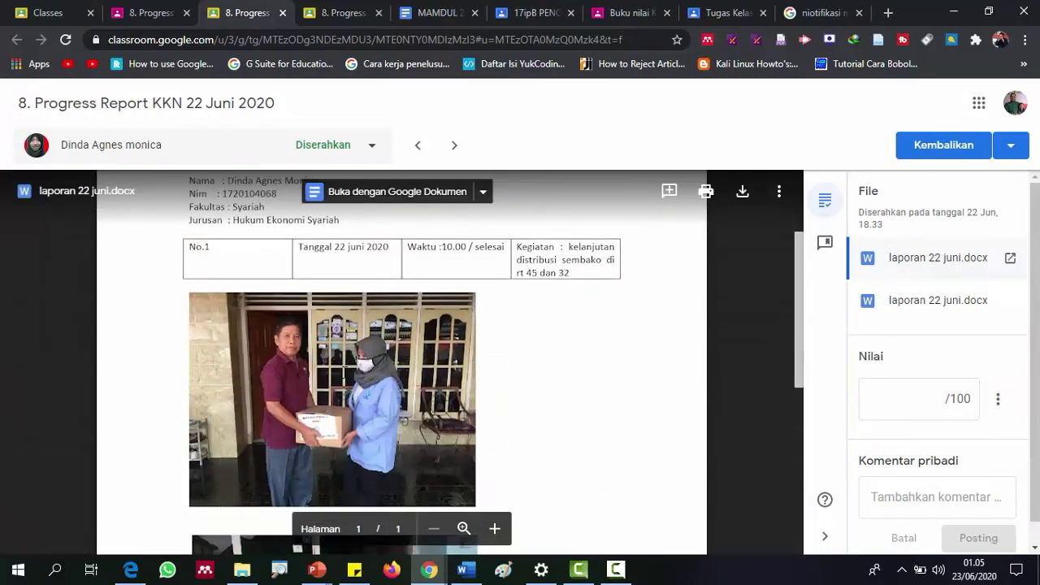
{"action": "scroll", "coordinate": [349, 371], "scroll_direction": "down", "scroll_amount": 5}
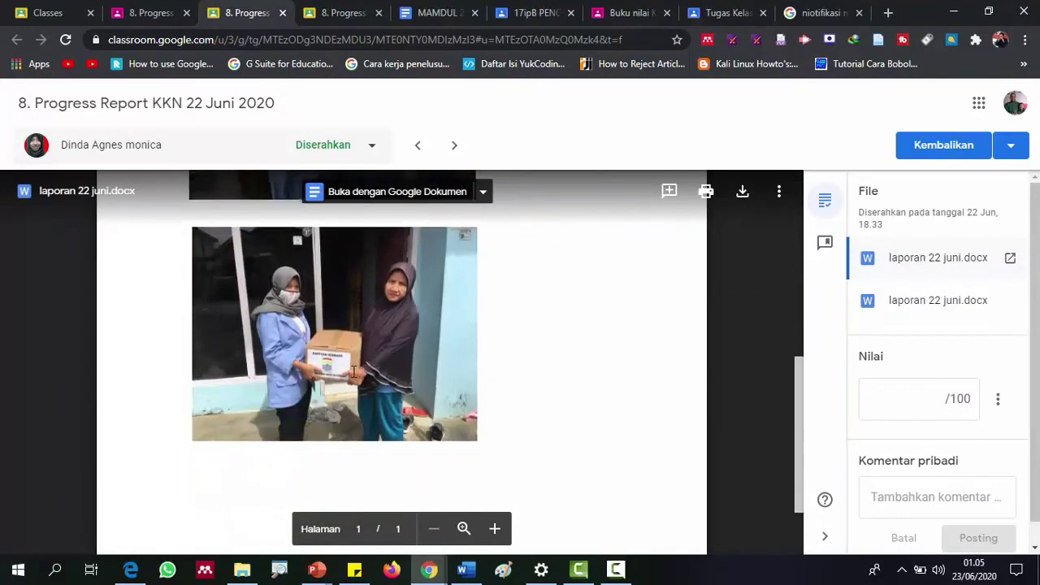
{"action": "scroll", "coordinate": [354, 371], "scroll_direction": "up", "scroll_amount": 6}
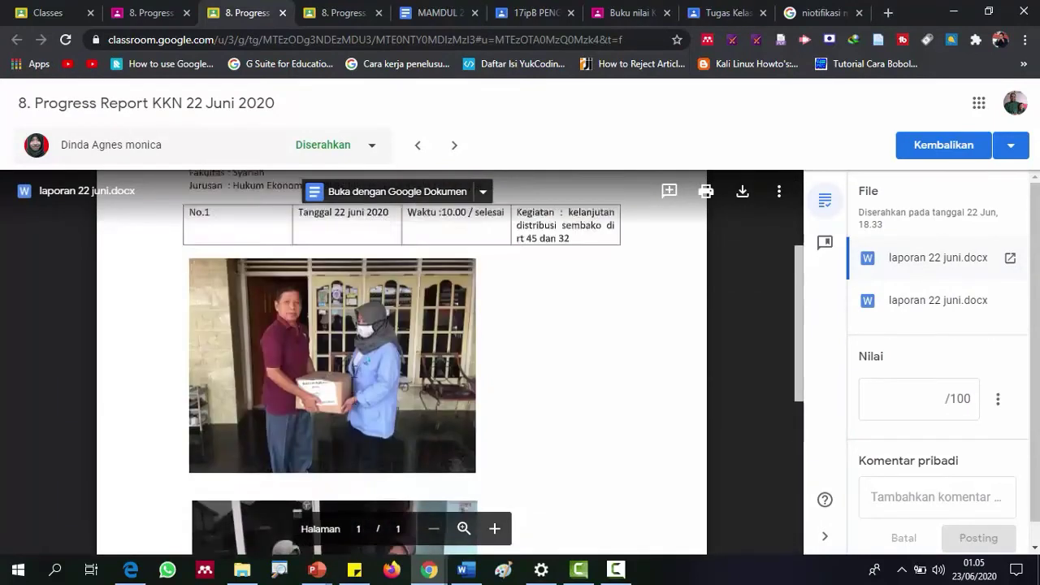
{"action": "scroll", "coordinate": [354, 371], "scroll_direction": "up", "scroll_amount": 1}
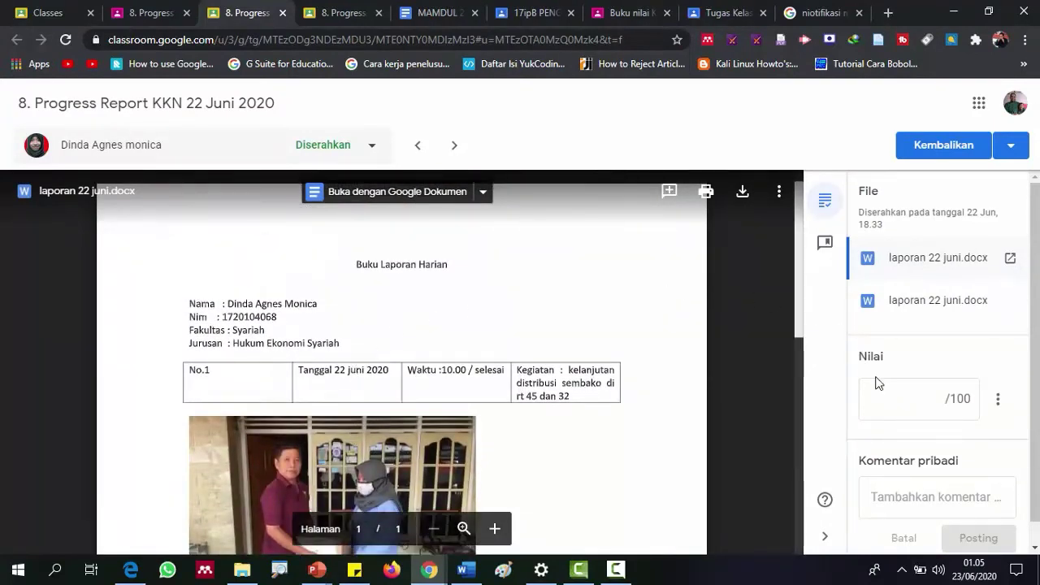
- Grade the laporan 22 juni.docx submission 100 and return it to the student
{"action": "left_click", "coordinate": [911, 405]}
{"action": "type", "text": "100"}
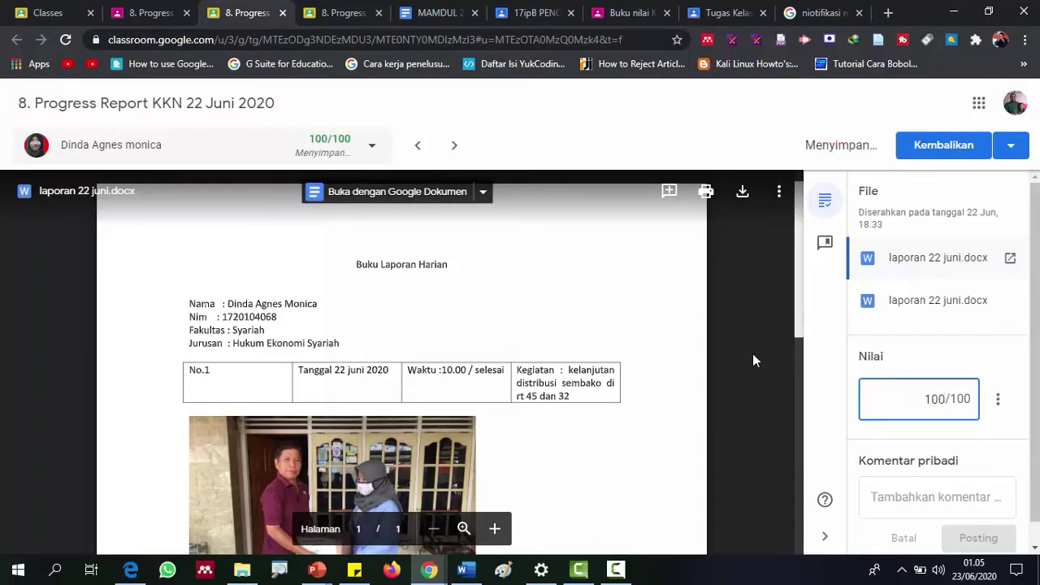
{"action": "left_click", "coordinate": [753, 355]}
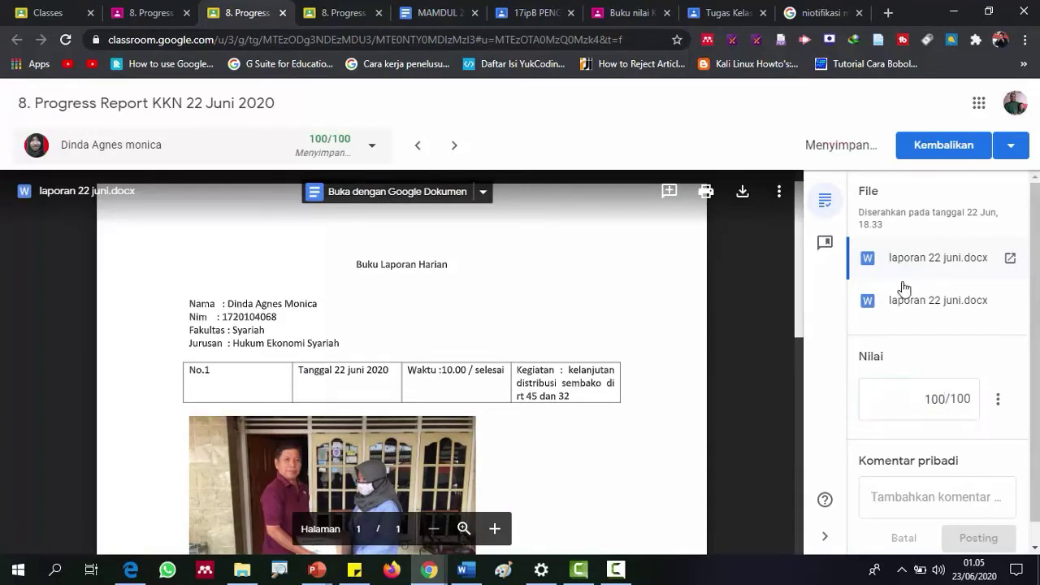
{"action": "left_click", "coordinate": [942, 155]}
{"action": "left_click", "coordinate": [679, 374]}
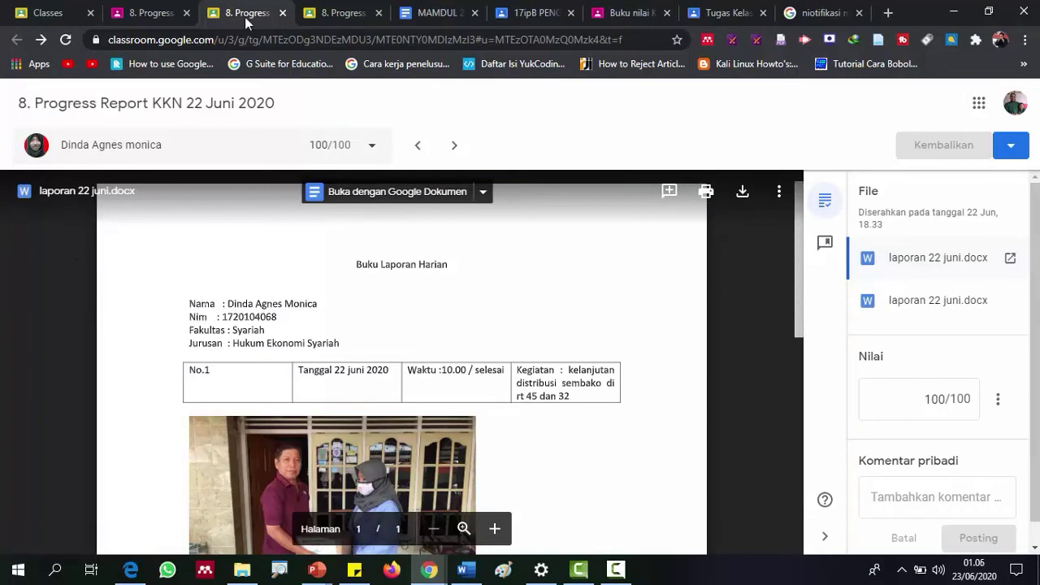
- Reload the assignment's student work list and examine the Dinilai group at its end
{"action": "left_click", "coordinate": [156, 14]}
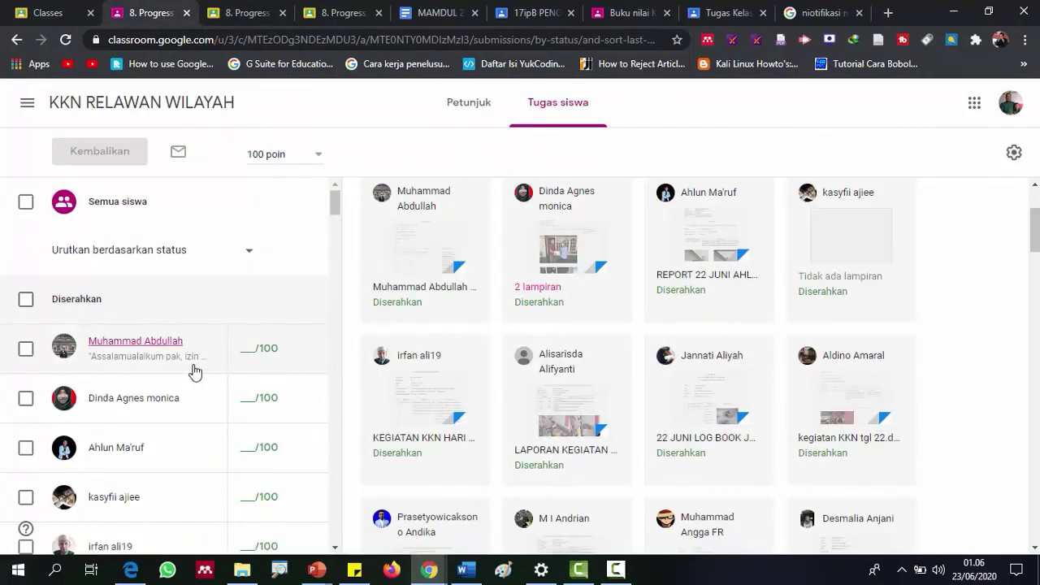
{"action": "scroll", "coordinate": [194, 367], "scroll_direction": "down", "scroll_amount": 1}
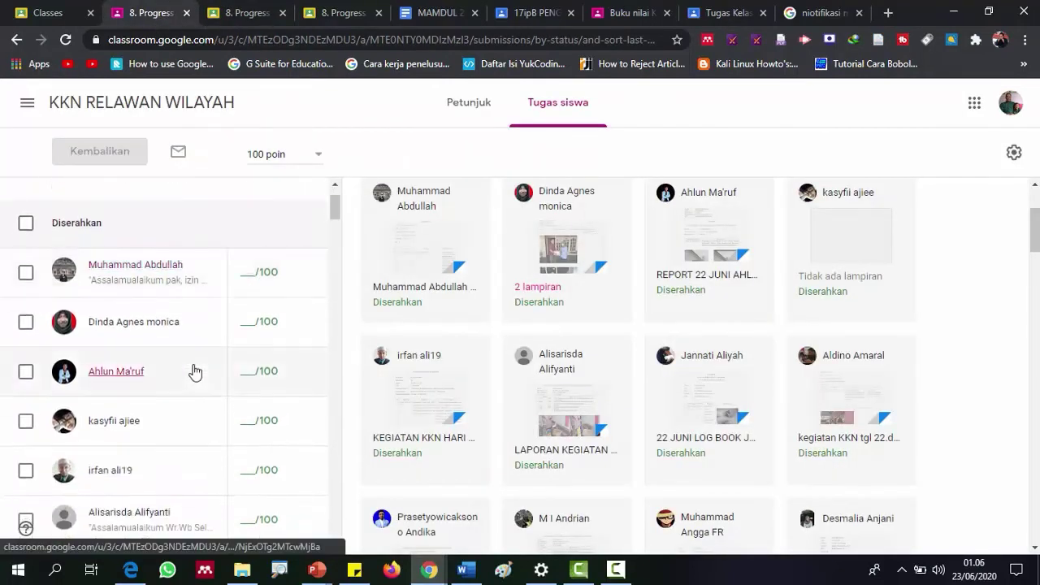
{"action": "left_click", "coordinate": [68, 41]}
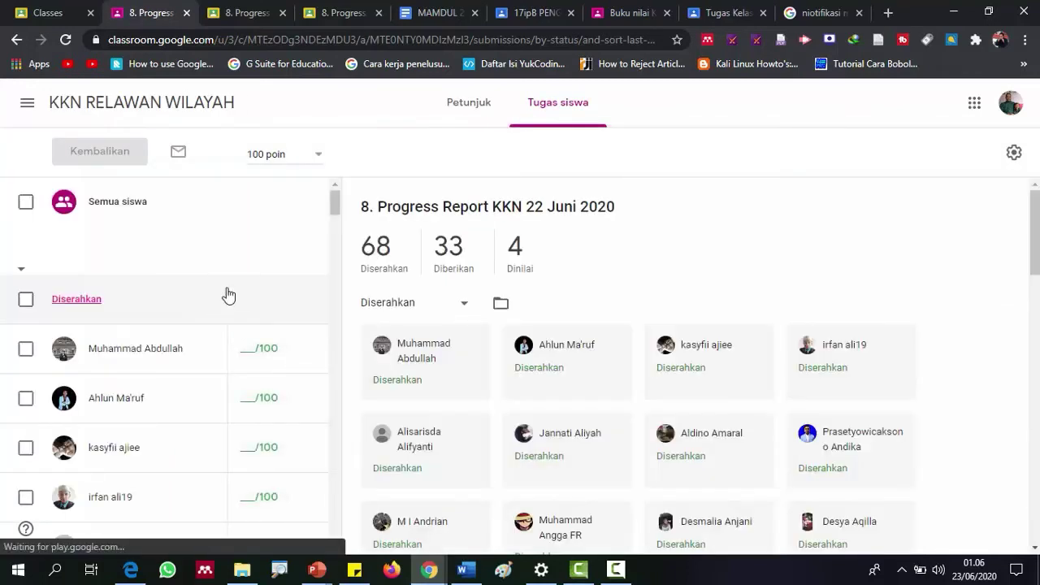
{"action": "scroll", "coordinate": [284, 262], "scroll_direction": "down", "scroll_amount": 15}
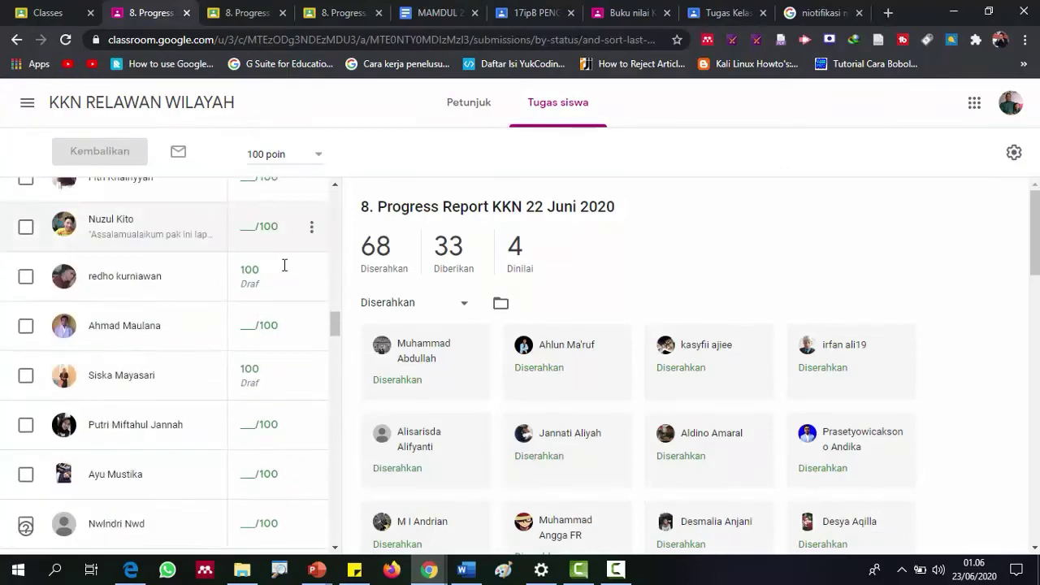
{"action": "scroll", "coordinate": [285, 265], "scroll_direction": "down", "scroll_amount": 15}
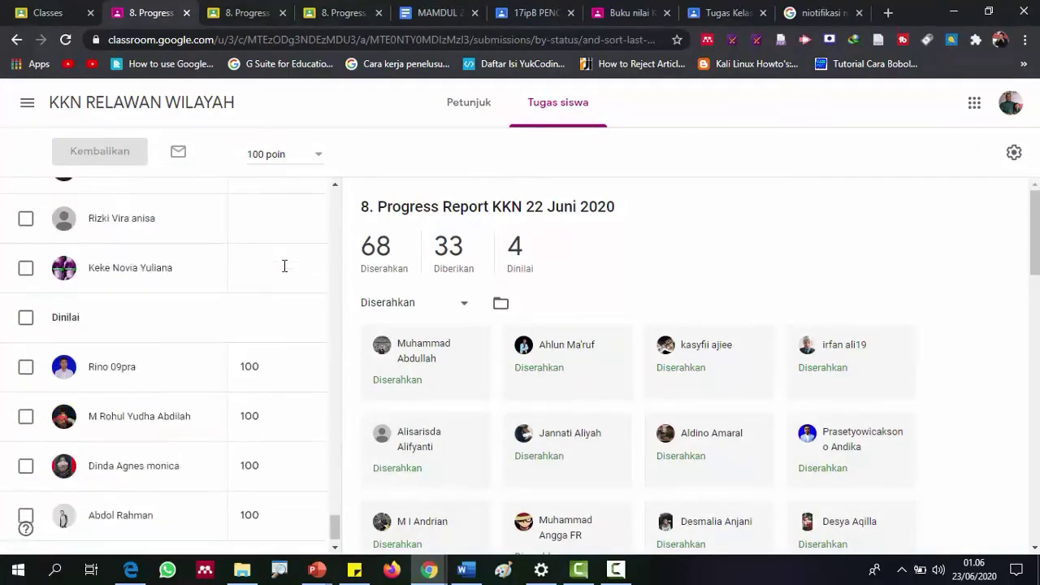
{"action": "scroll", "coordinate": [281, 272], "scroll_direction": "down", "scroll_amount": 1}
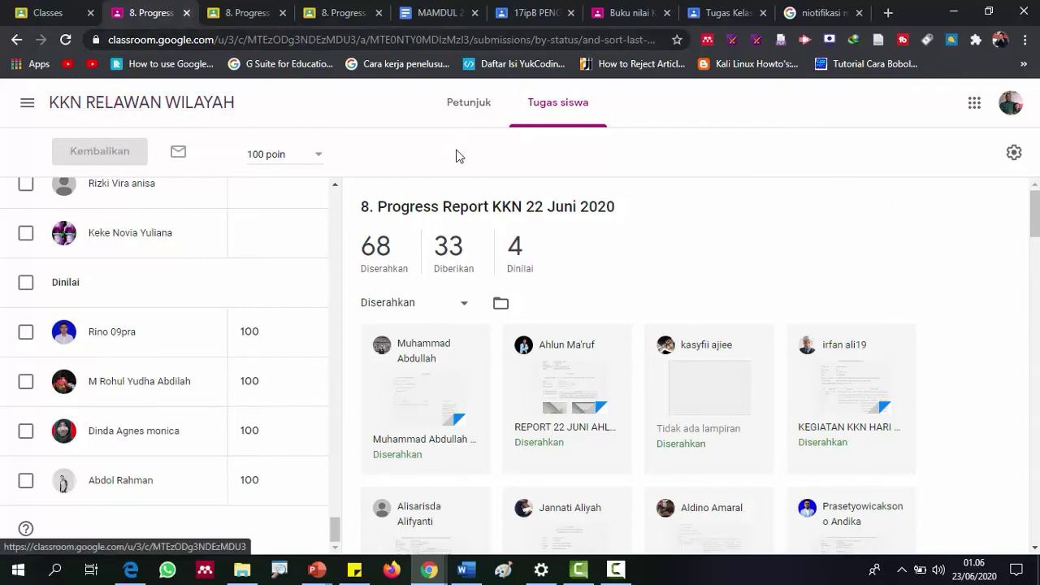
- View all upcoming work of the class KKN RELAWAN WILAYAH and open the submitted work of 8. Progress Report KKN 22 Juni 2020
{"action": "left_click", "coordinate": [147, 113]}
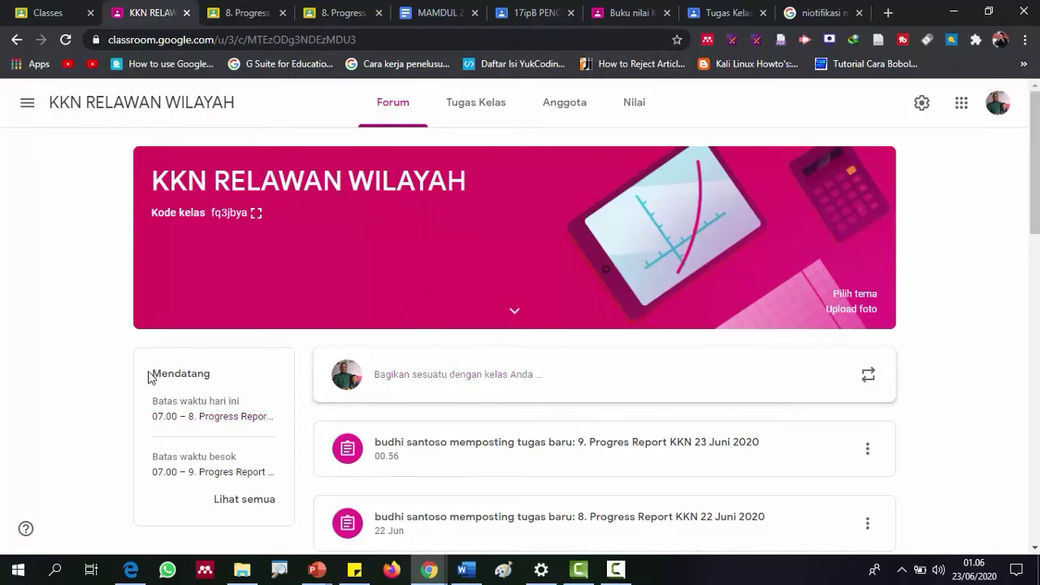
{"action": "left_click_drag", "start_coordinate": [150, 377], "coordinate": [103, 446]}
{"action": "scroll", "coordinate": [113, 426], "scroll_direction": "down", "scroll_amount": 2}
{"action": "left_click", "coordinate": [239, 350]}
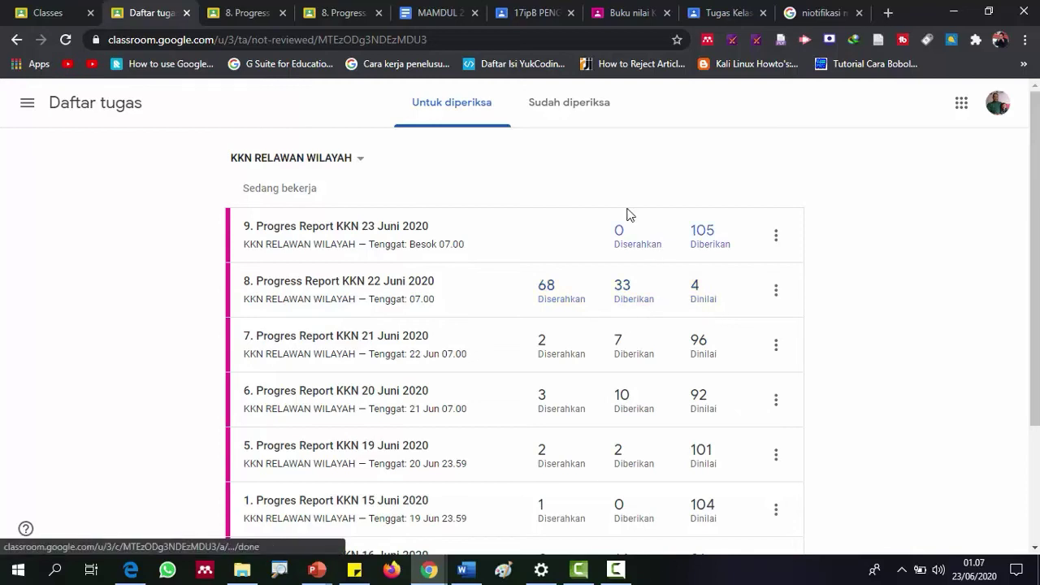
{"action": "left_click", "coordinate": [547, 285]}
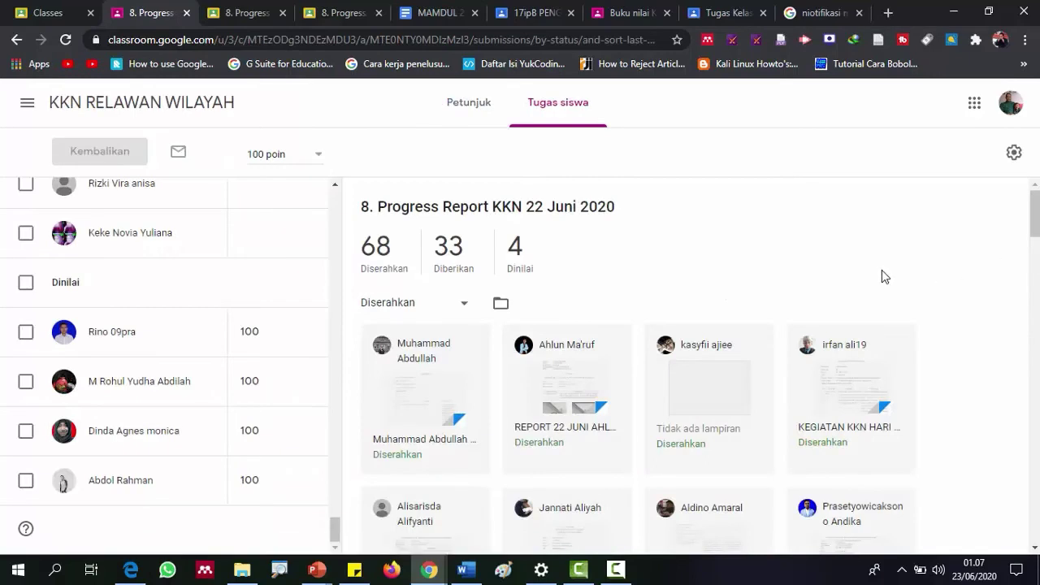
- Go back to the Daftar tugas list and compare its Sudah diperiksa and Untuk diperiksa views
{"action": "left_click", "coordinate": [17, 40]}
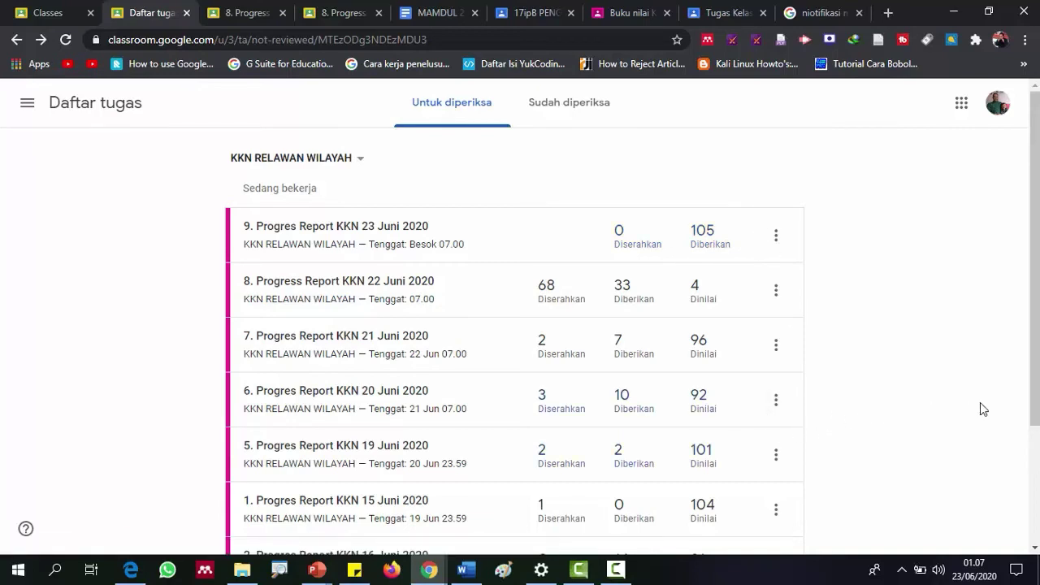
{"action": "left_click", "coordinate": [567, 120]}
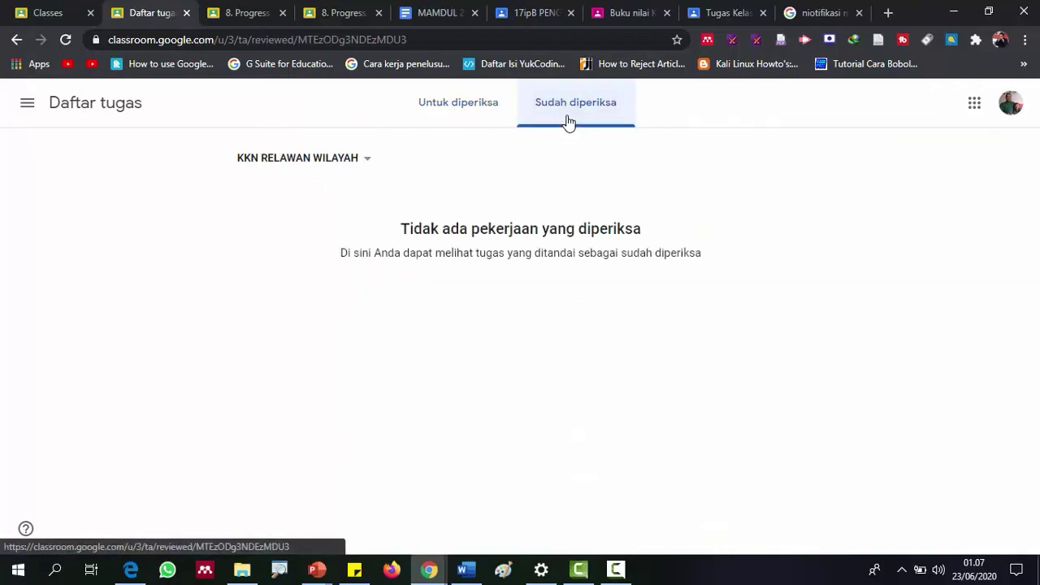
{"action": "left_click", "coordinate": [465, 123]}
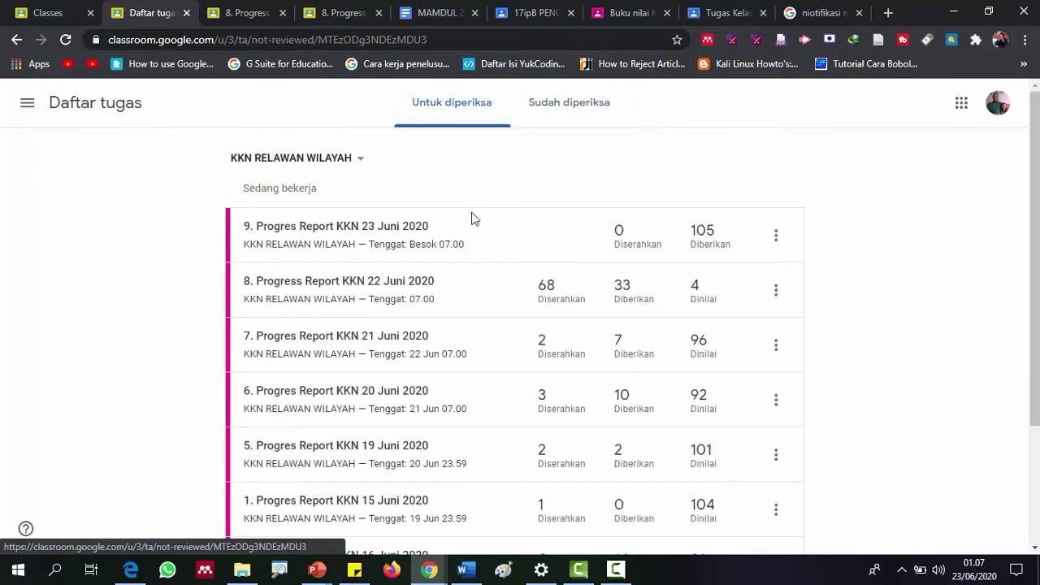
- Check the options of assignments 9 and 8 without marking them as reviewed, and examine the remaining progress reports in the list
{"action": "left_click", "coordinate": [781, 237]}
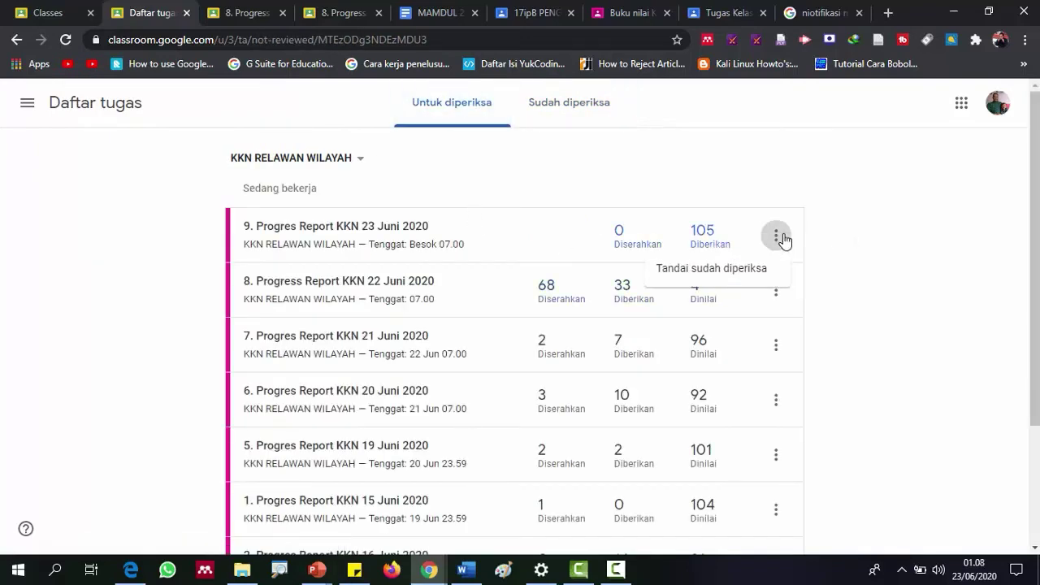
{"action": "left_click", "coordinate": [893, 255]}
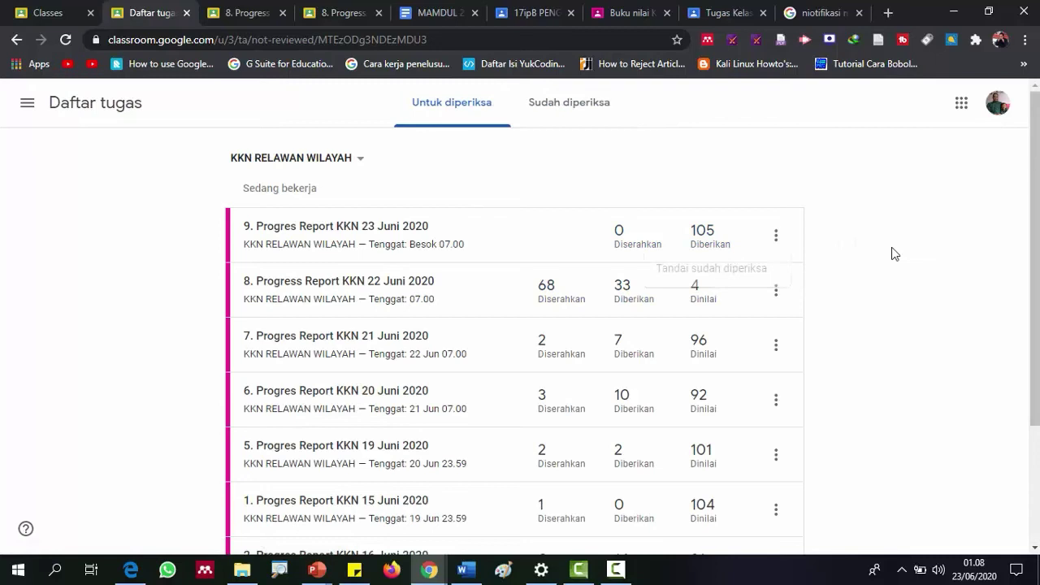
{"action": "left_click", "coordinate": [778, 290]}
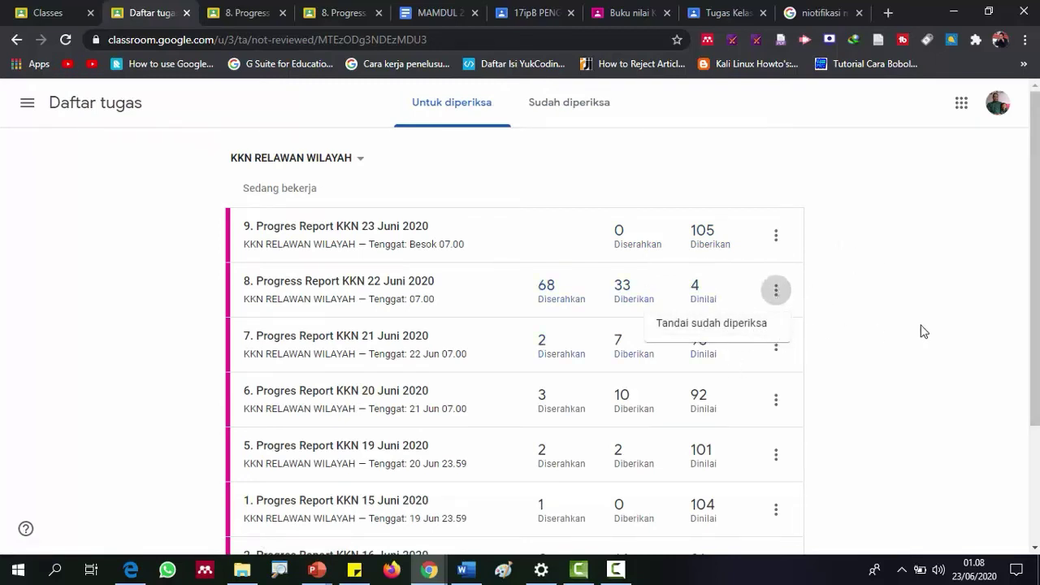
{"action": "left_click", "coordinate": [921, 329]}
{"action": "scroll", "coordinate": [921, 330], "scroll_direction": "down", "scroll_amount": 3}
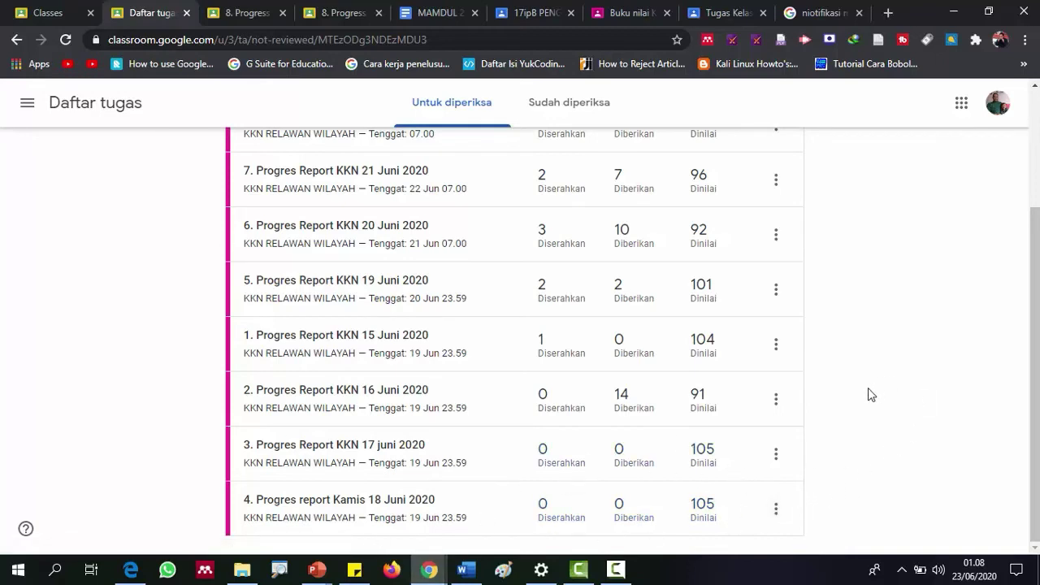
{"action": "scroll", "coordinate": [318, 471], "scroll_direction": "up", "scroll_amount": 3}
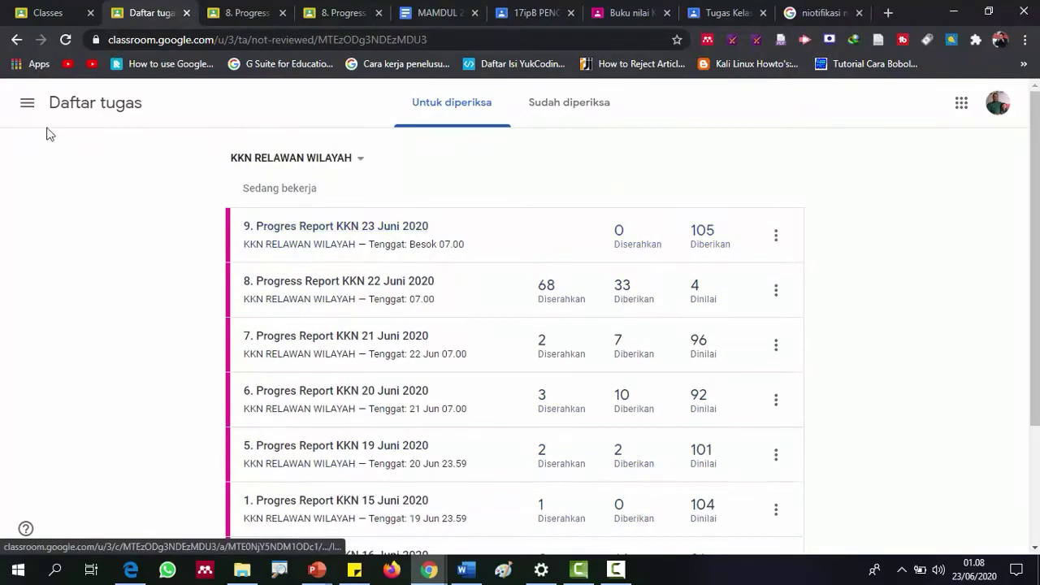
- Go back to the class KKN RELAWAN WILAYAH and examine its gradebook of student grades per assignment
{"action": "left_click", "coordinate": [27, 102]}
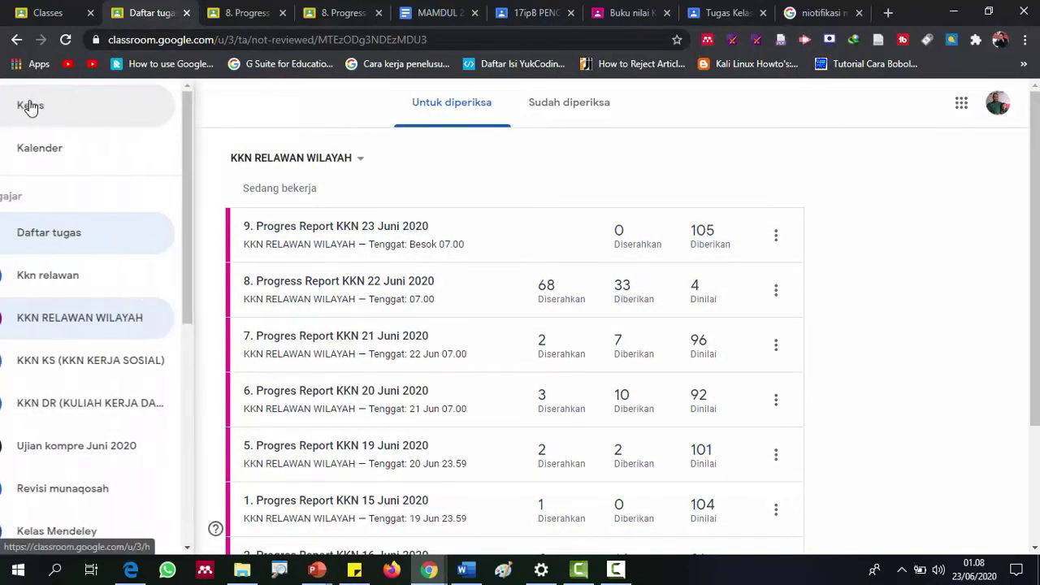
{"action": "left_click", "coordinate": [125, 320]}
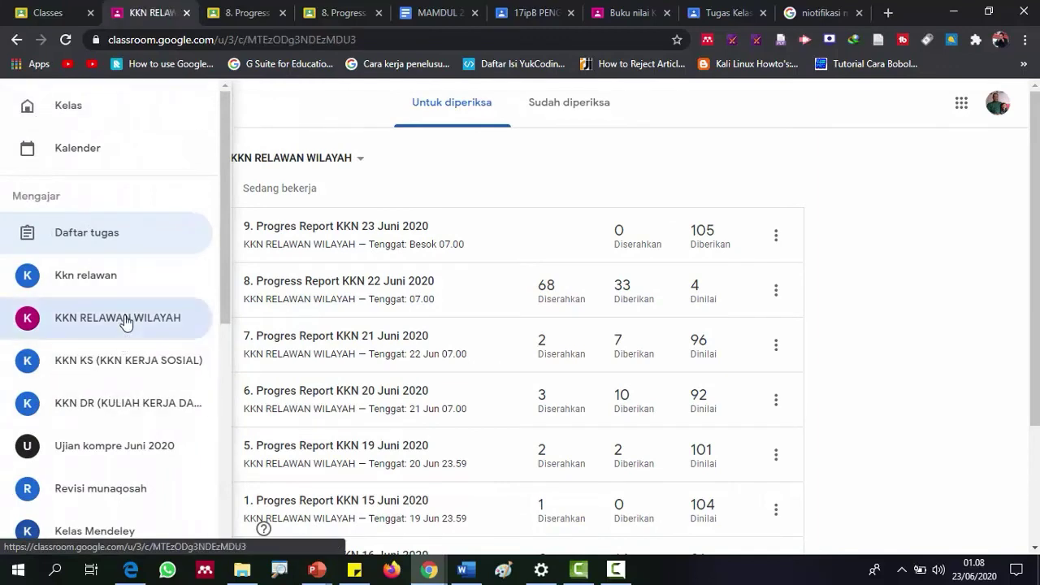
{"action": "scroll", "coordinate": [940, 348], "scroll_direction": "up", "scroll_amount": 2}
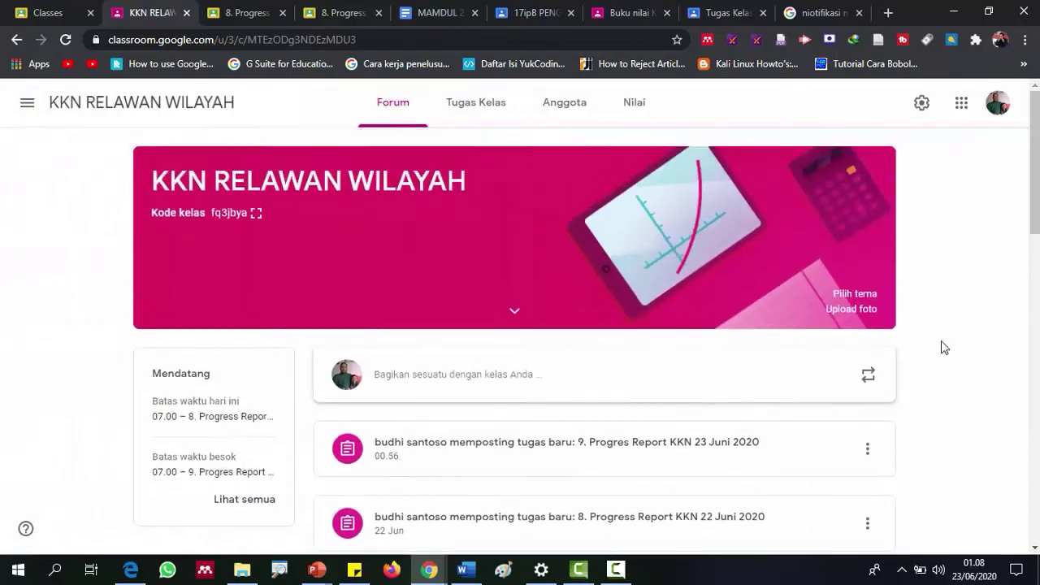
{"action": "left_click", "coordinate": [625, 123]}
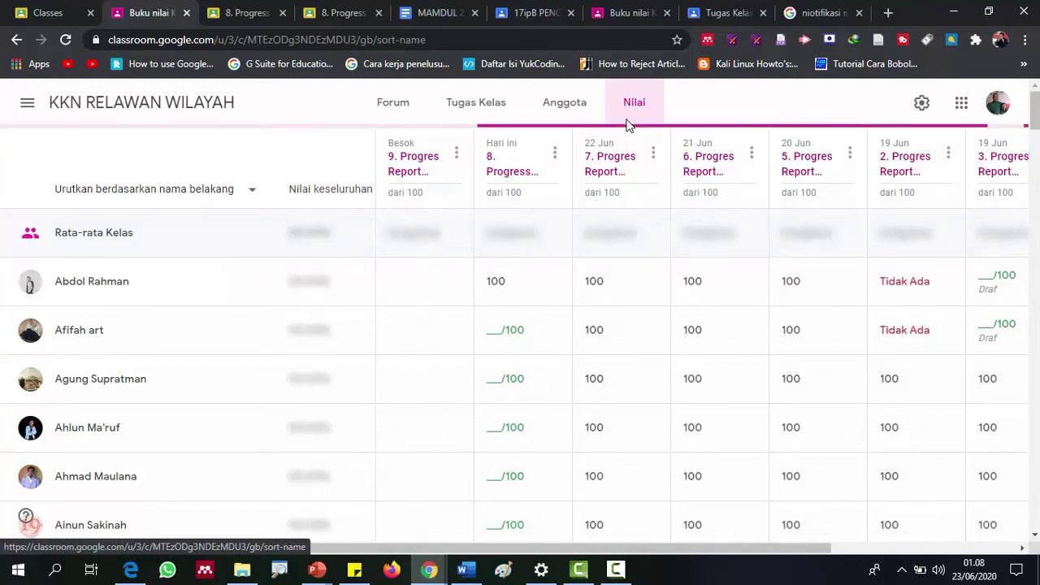
{"action": "left_click", "coordinate": [804, 391]}
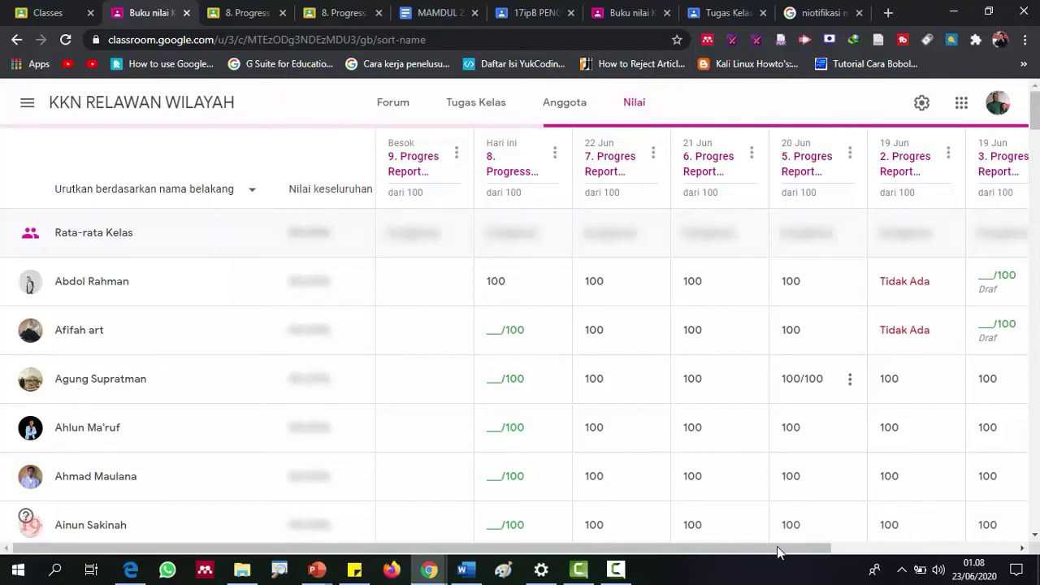
{"action": "left_click_drag", "start_coordinate": [778, 545], "coordinate": [630, 560]}
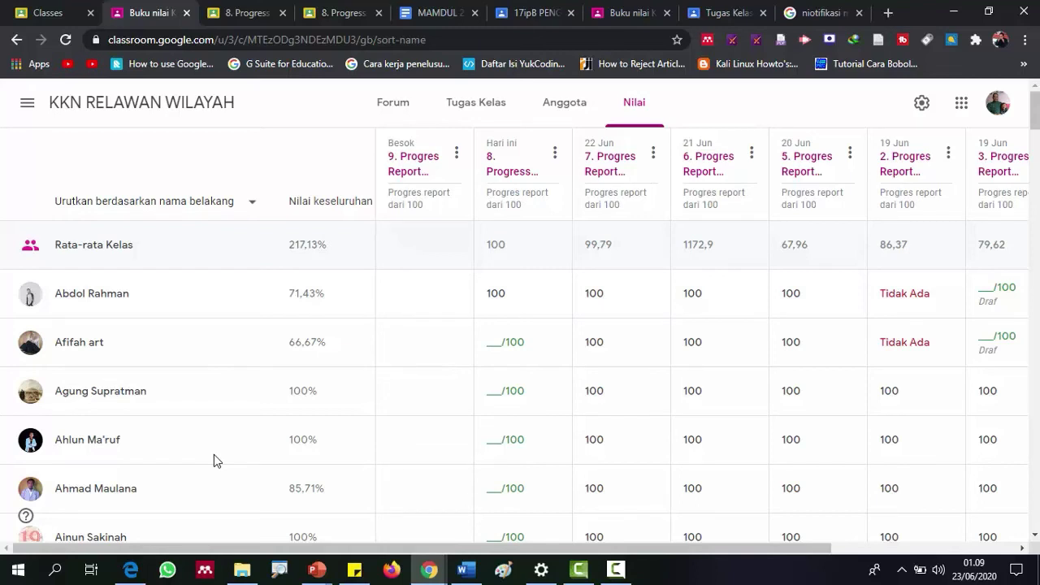
{"action": "left_click_drag", "start_coordinate": [471, 549], "coordinate": [309, 573]}
- Check the options of the 8. Progress Report column and examine the other assignment columns in the gradebook
{"action": "left_click", "coordinate": [554, 153]}
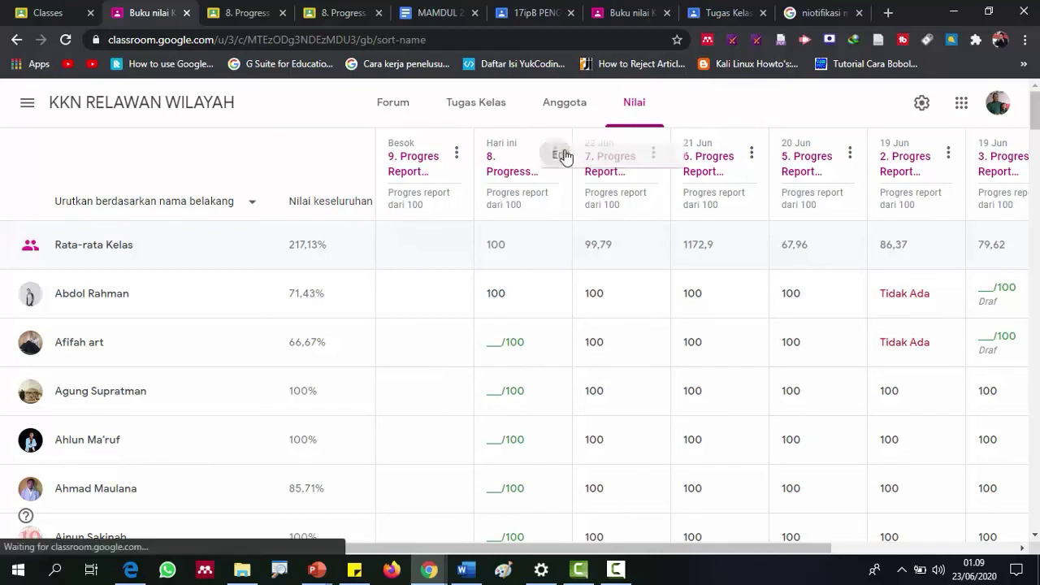
{"action": "left_click", "coordinate": [390, 244]}
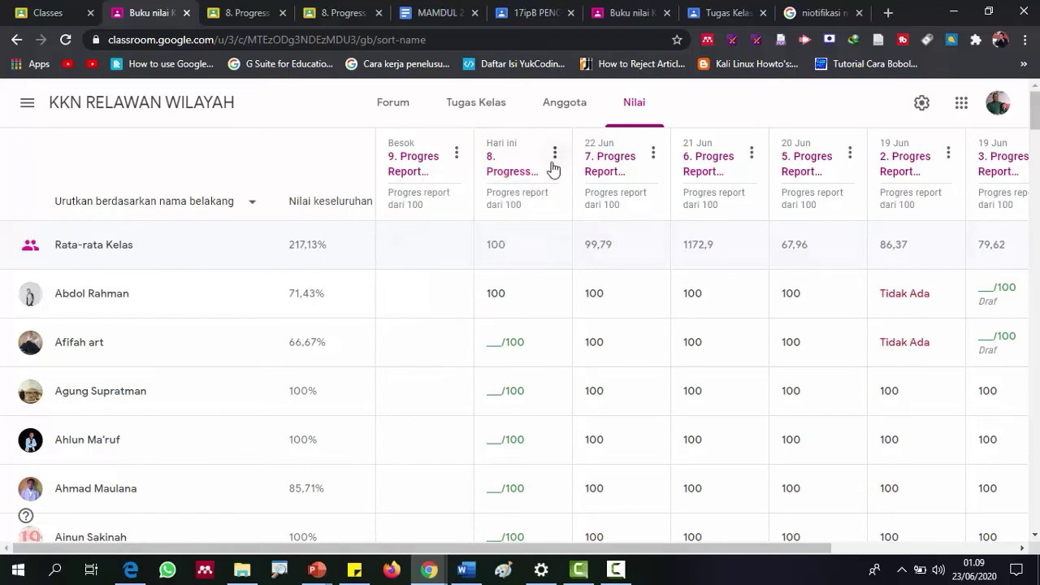
{"action": "left_click_drag", "start_coordinate": [642, 548], "coordinate": [784, 557]}
- Create a class assignment titled 10. Progres Report and assign it without choosing a grade category
{"action": "left_click", "coordinate": [481, 107]}
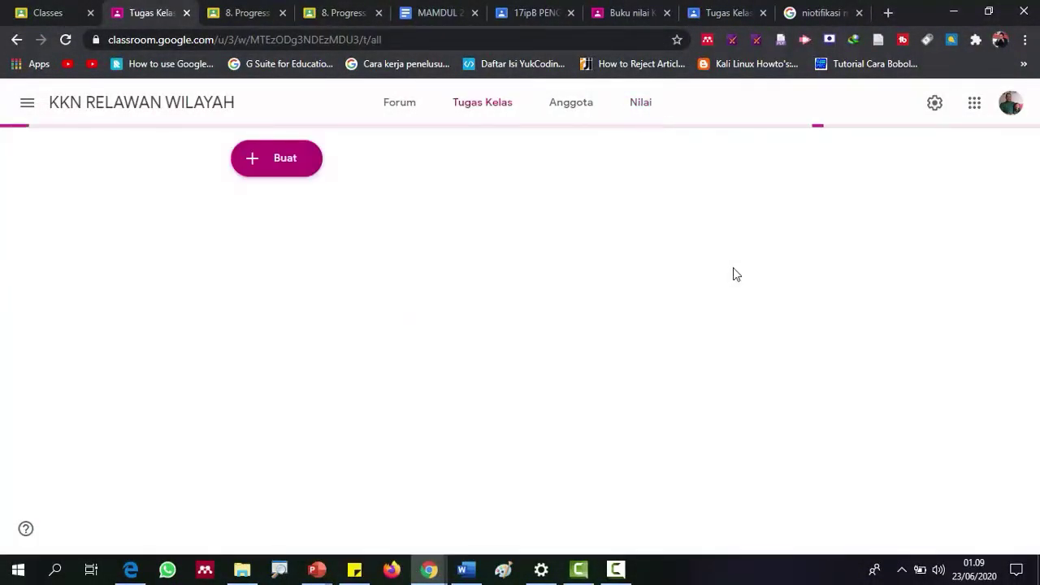
{"action": "left_click", "coordinate": [293, 167]}
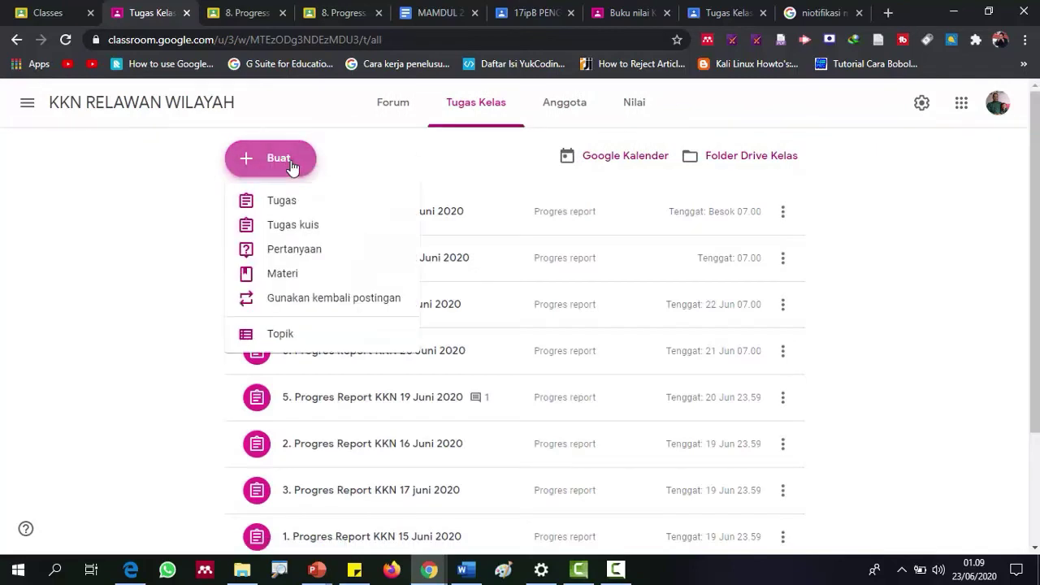
{"action": "left_click", "coordinate": [315, 206]}
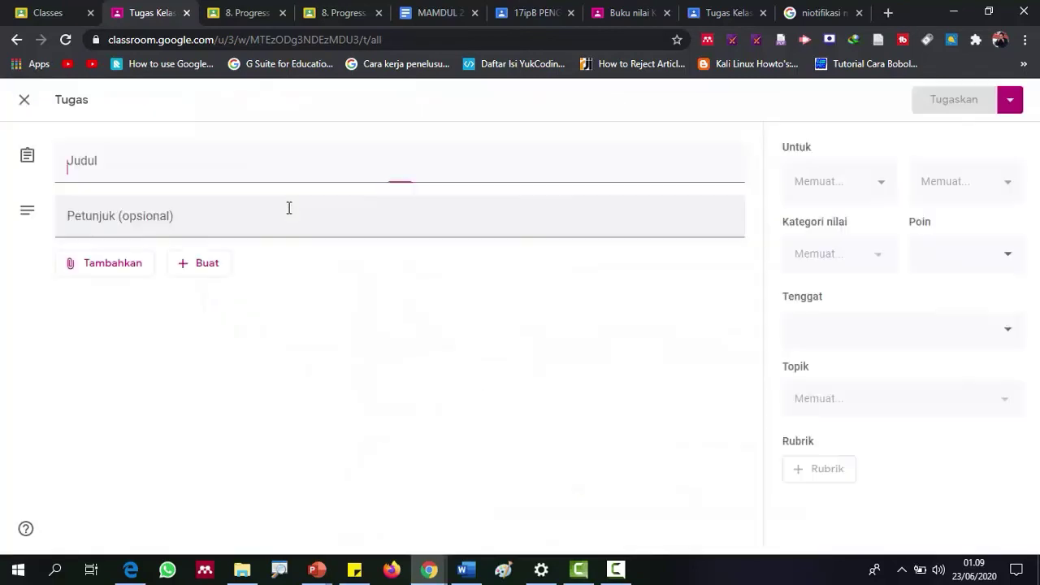
{"action": "type", "text": "10"}
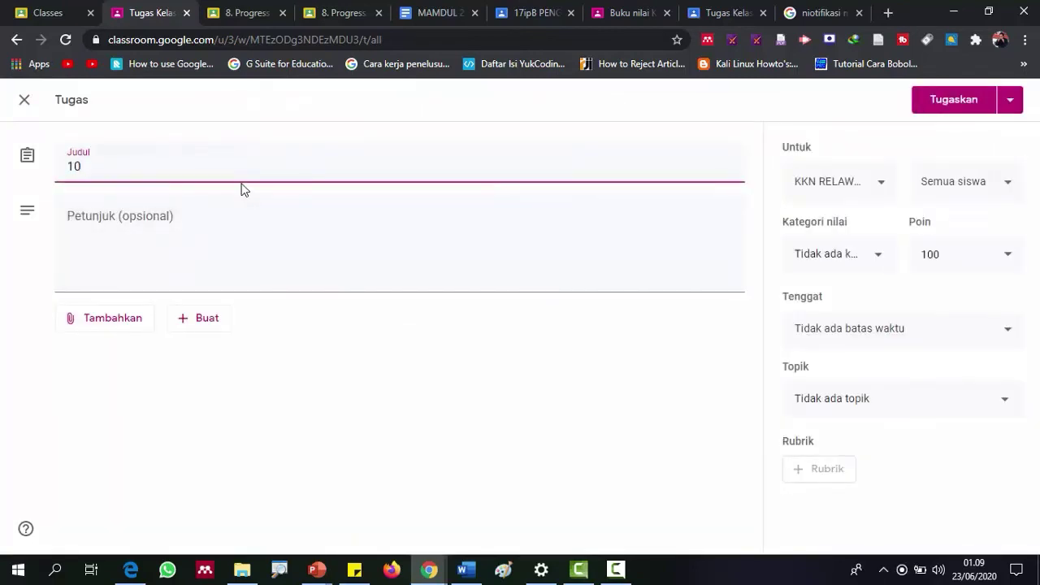
{"action": "type", "text": ". Progres"}
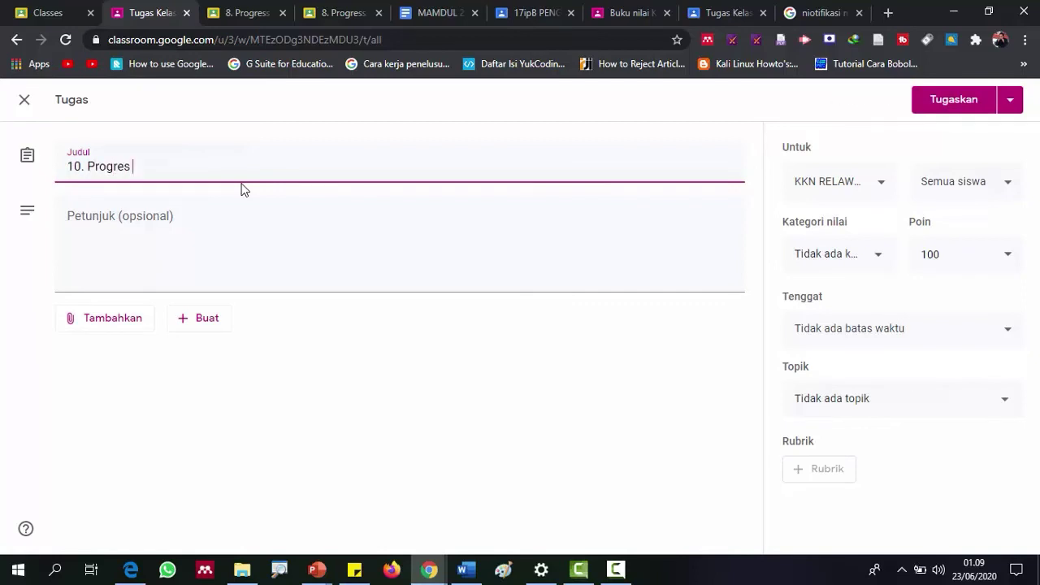
{"action": "type", "text": "Report"}
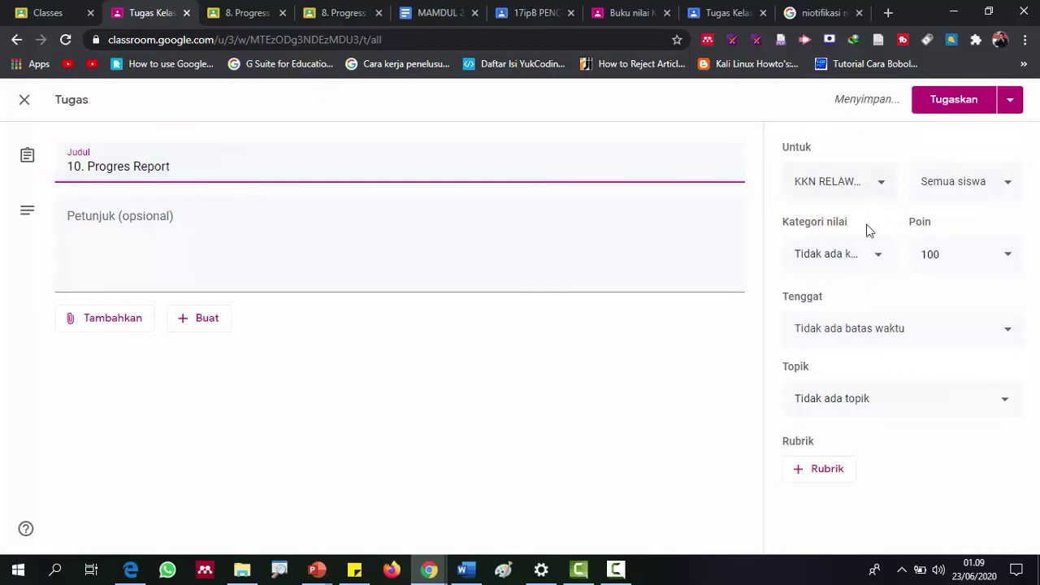
{"action": "left_click", "coordinate": [962, 103]}
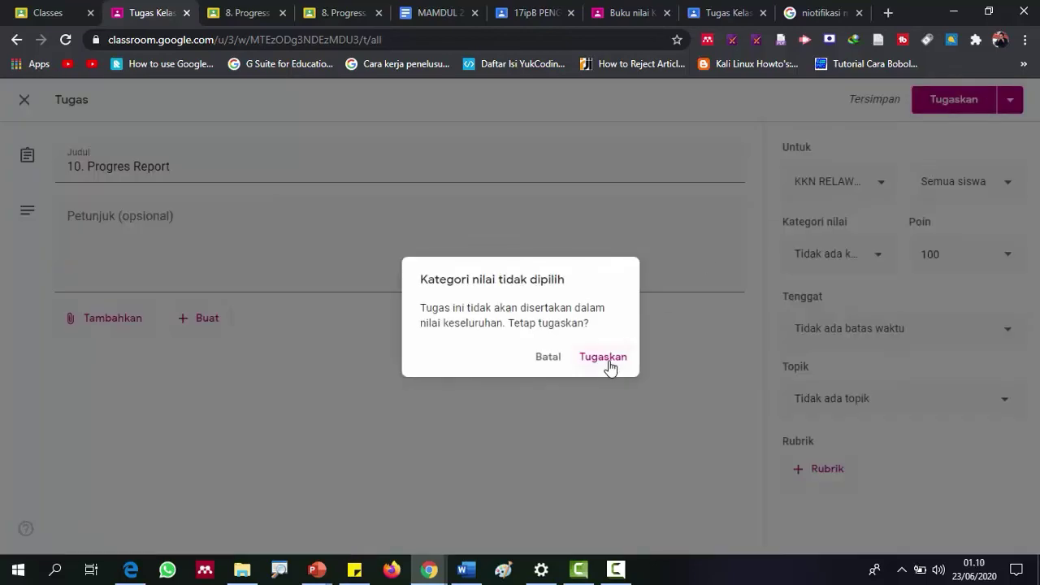
{"action": "left_click", "coordinate": [607, 361]}
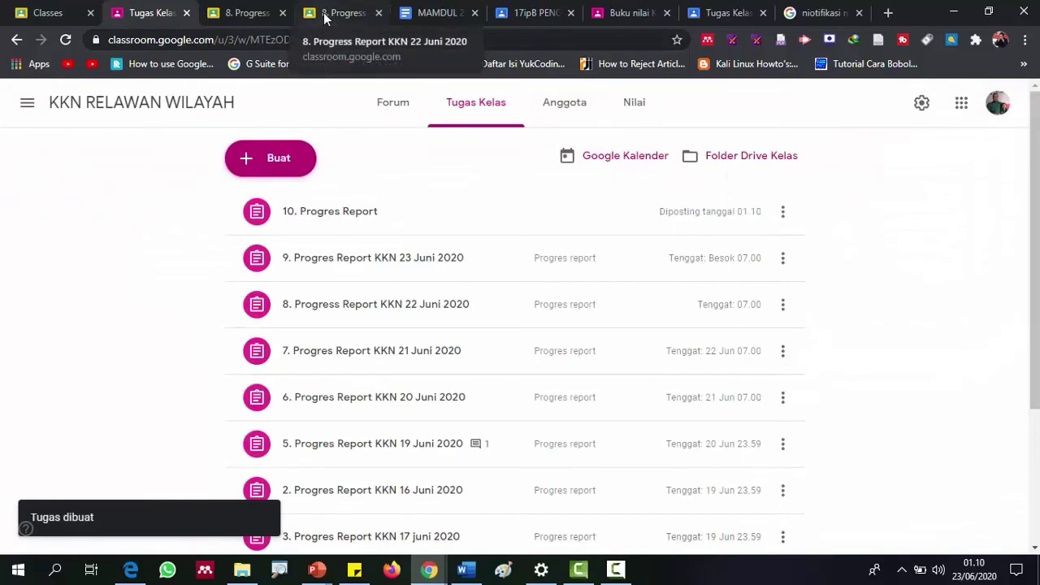
- From the gradebook, edit 10. Progres Report, set its grade category to Progres report and save the assignment
{"action": "left_click", "coordinate": [642, 114]}
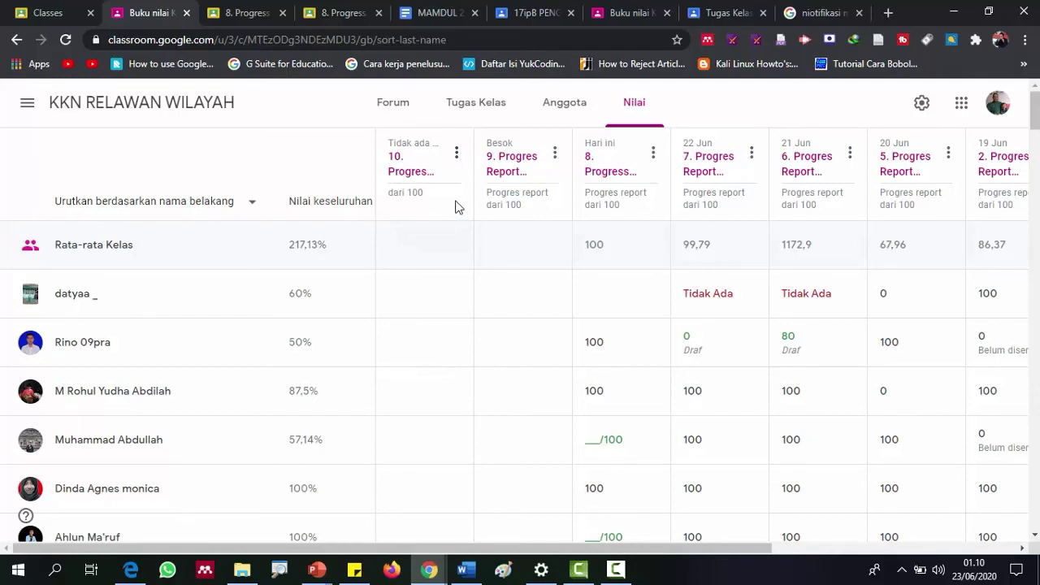
{"action": "left_click", "coordinate": [456, 154]}
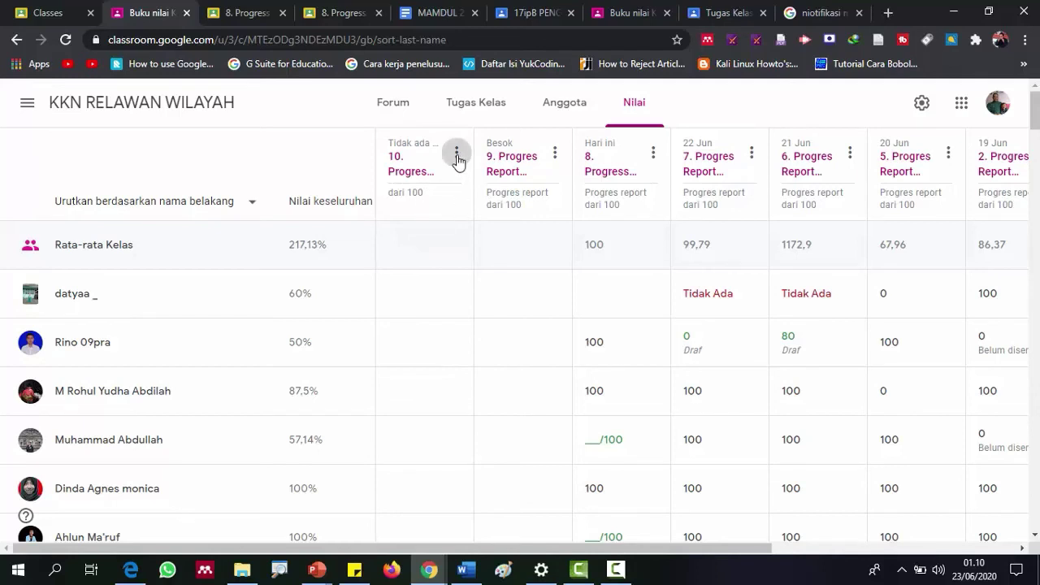
{"action": "left_click", "coordinate": [408, 186]}
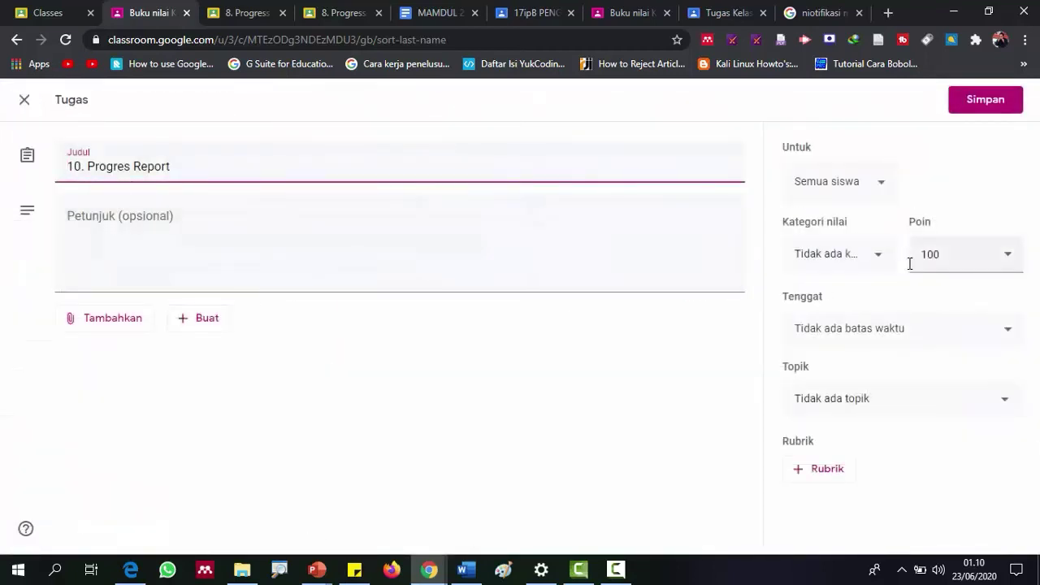
{"action": "left_click", "coordinate": [868, 258]}
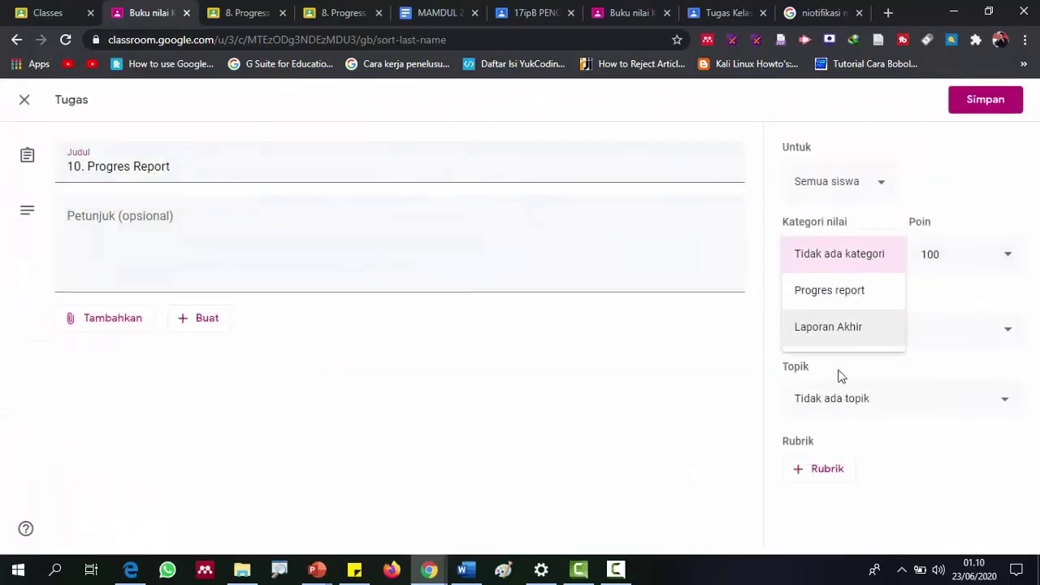
{"action": "left_click", "coordinate": [845, 304]}
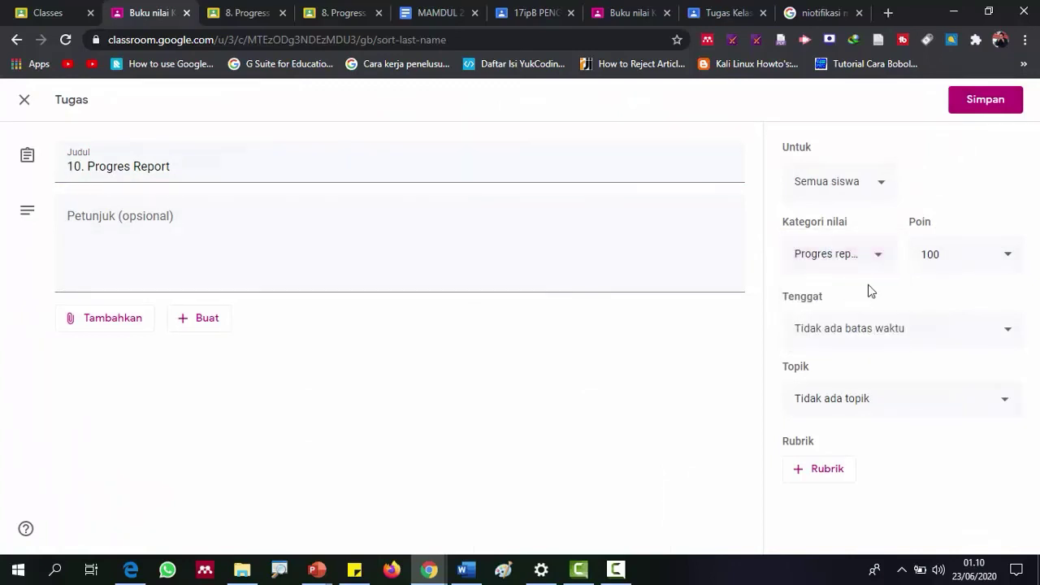
{"action": "left_click", "coordinate": [966, 103]}
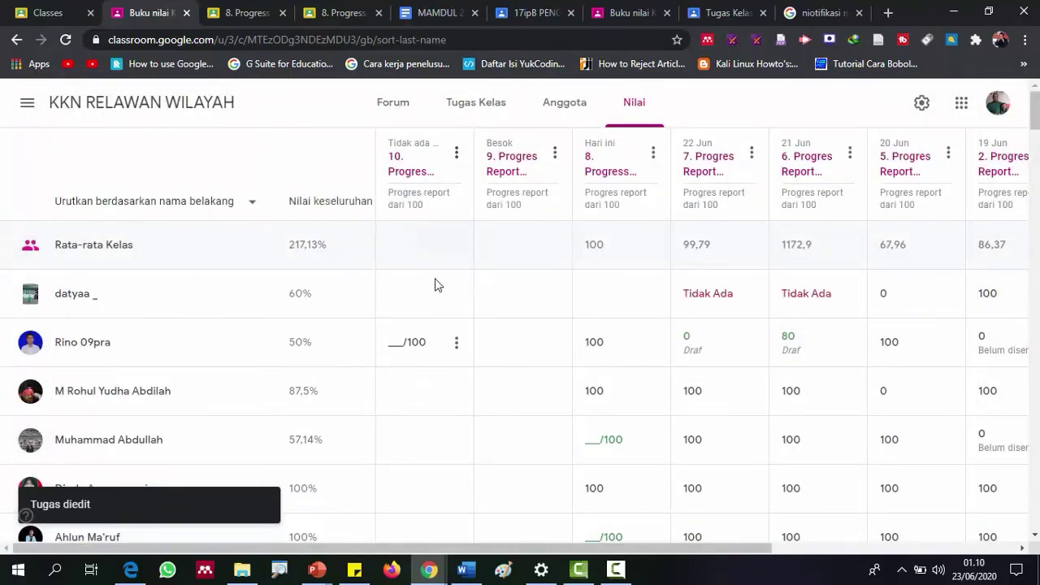
- View the first listed student's missing submission for 7. Progres Report KKN 21 Juni 2020 and go back to the gradebook
{"action": "scroll", "coordinate": [686, 329], "scroll_direction": "down", "scroll_amount": 1}
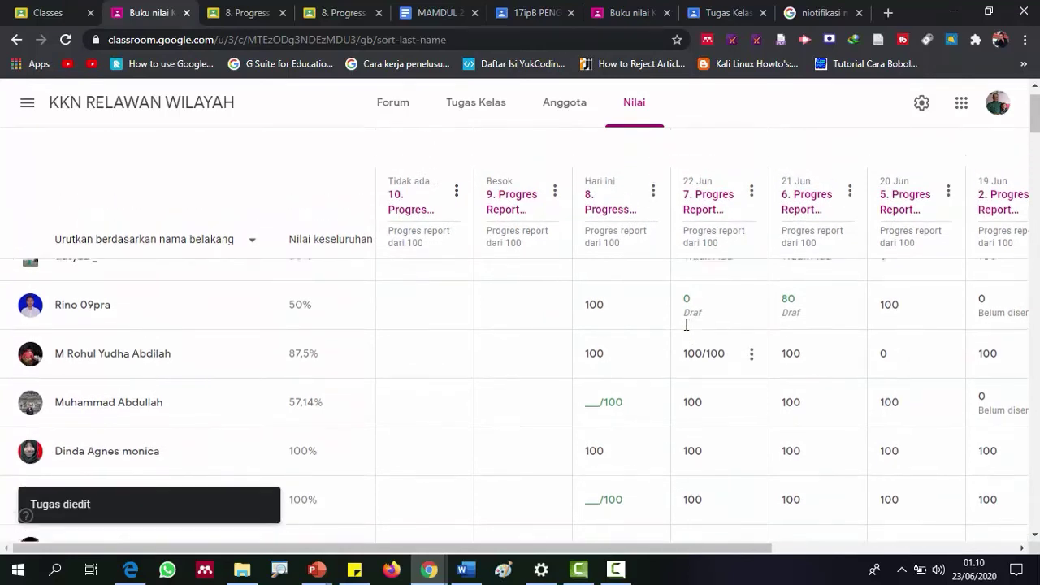
{"action": "scroll", "coordinate": [687, 325], "scroll_direction": "up", "scroll_amount": 1}
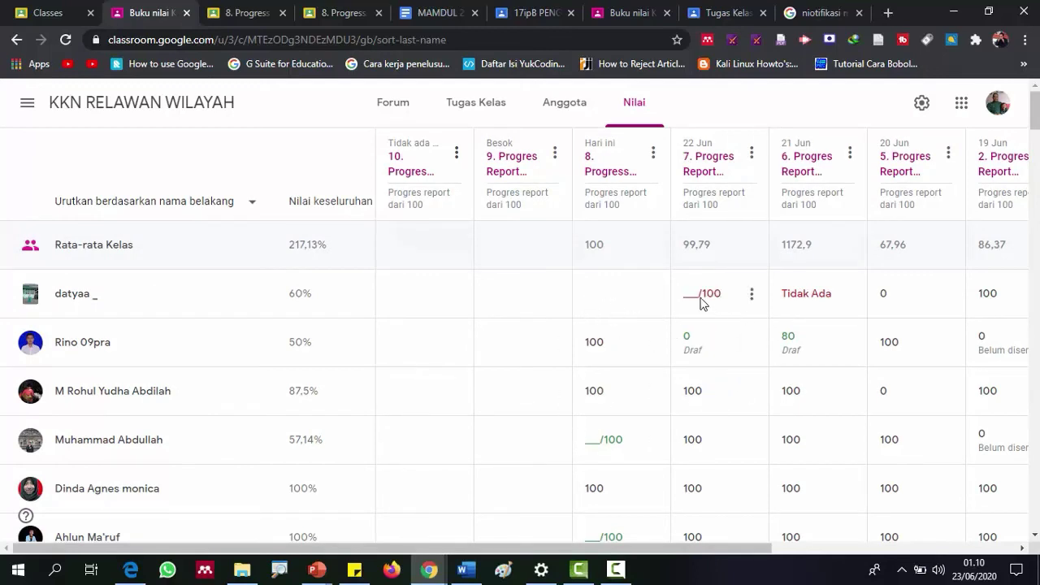
{"action": "left_click", "coordinate": [696, 296]}
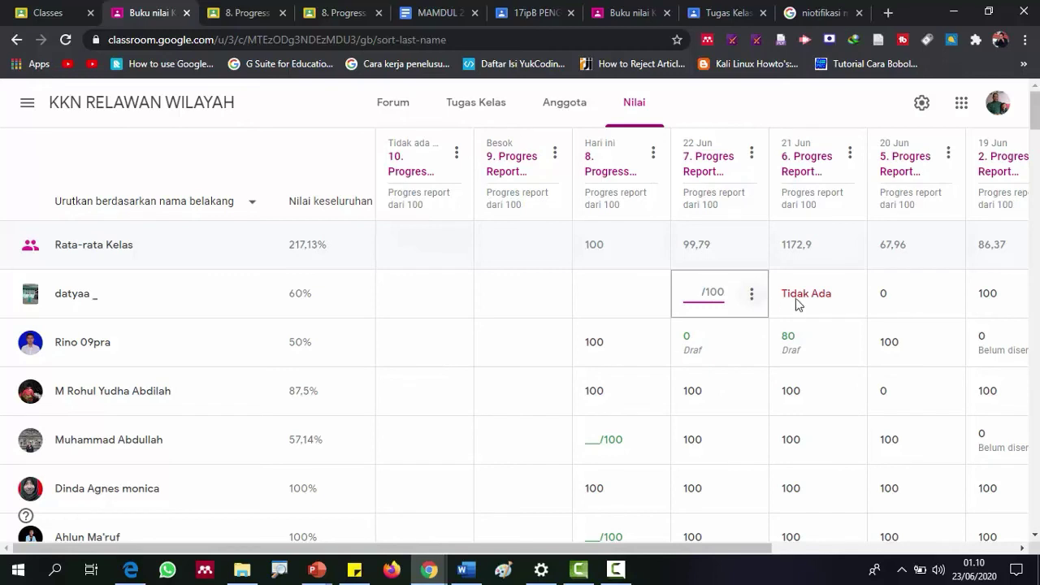
{"action": "left_click", "coordinate": [752, 301]}
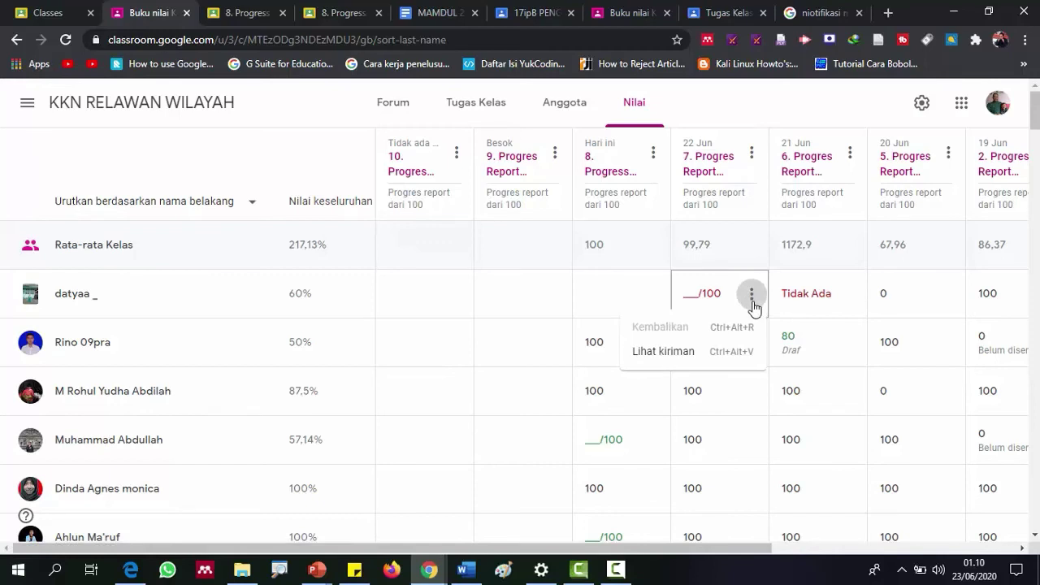
{"action": "left_click", "coordinate": [681, 358]}
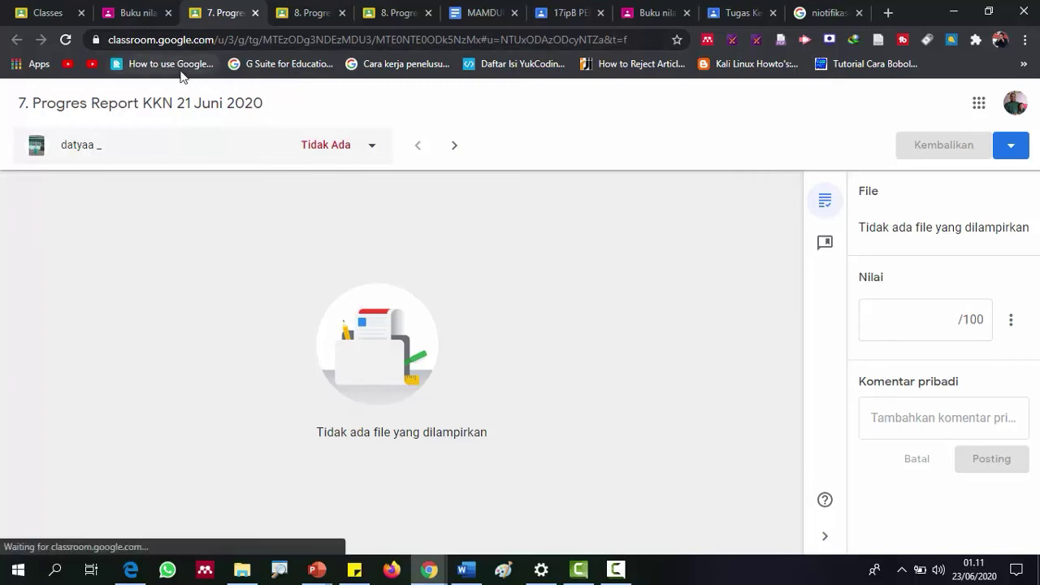
{"action": "left_click", "coordinate": [138, 14]}
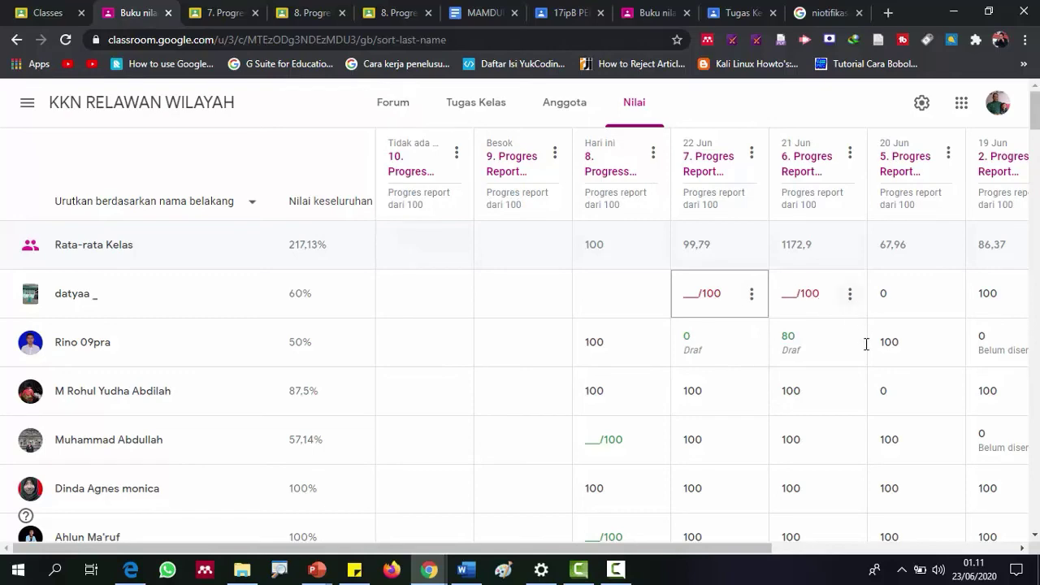
{"action": "left_click_drag", "start_coordinate": [680, 548], "coordinate": [731, 563]}
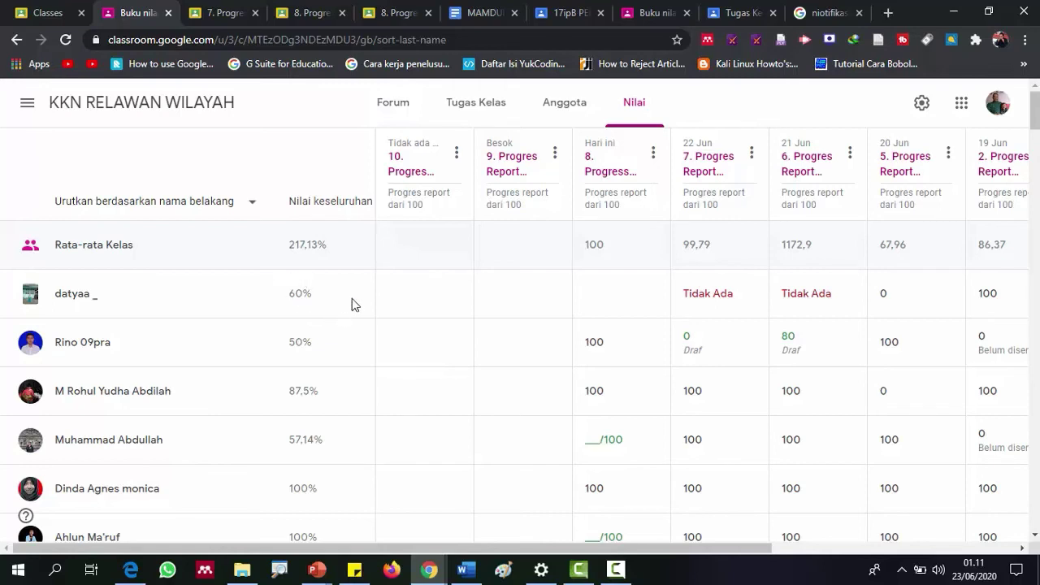
- Give the first listed student 0 for progress reports 7 and 6, and return report 7 despite its missing submission
{"action": "left_click", "coordinate": [692, 294]}
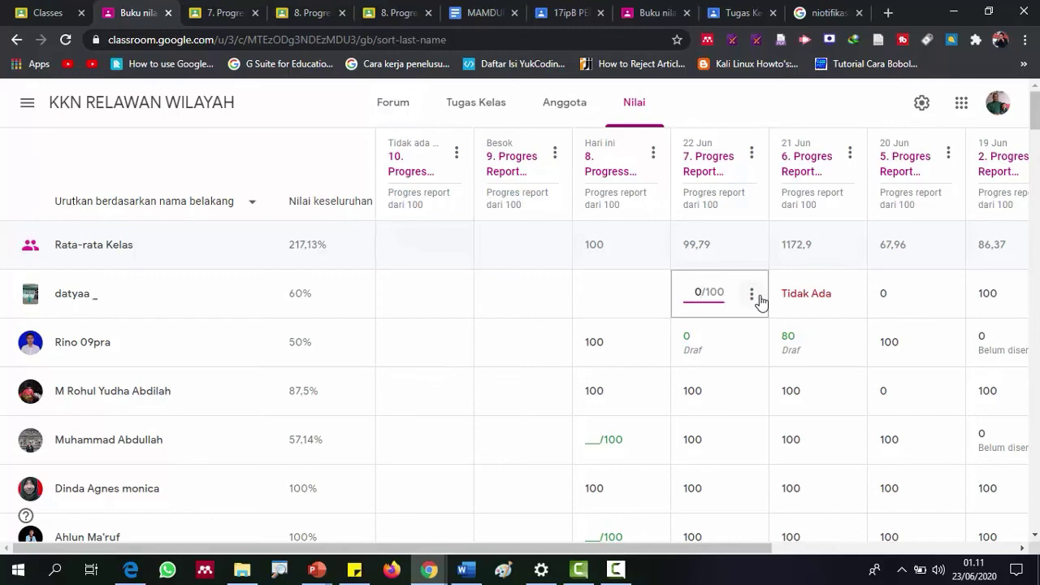
{"action": "left_click", "coordinate": [789, 296]}
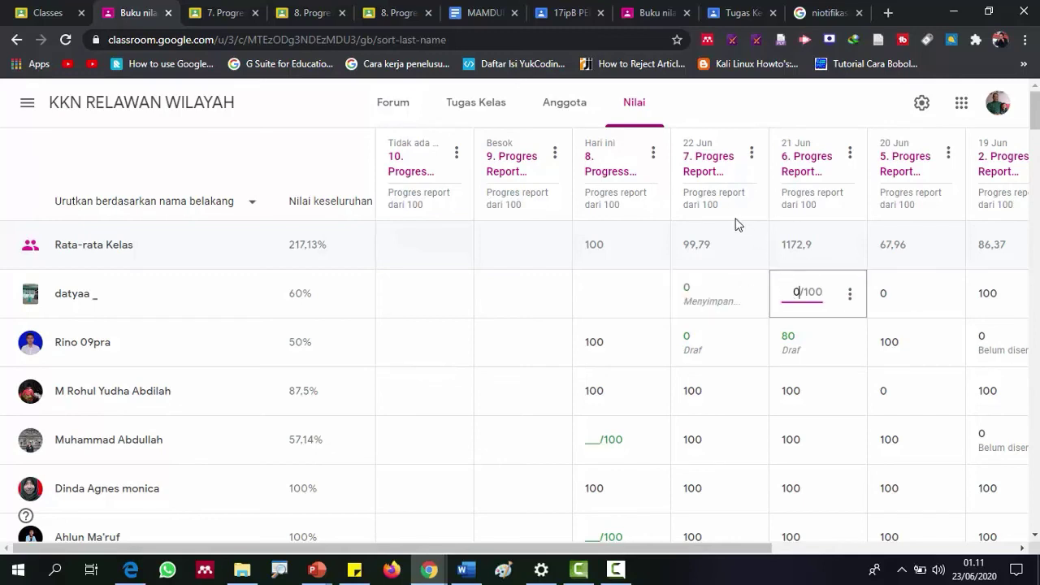
{"action": "left_click", "coordinate": [752, 295]}
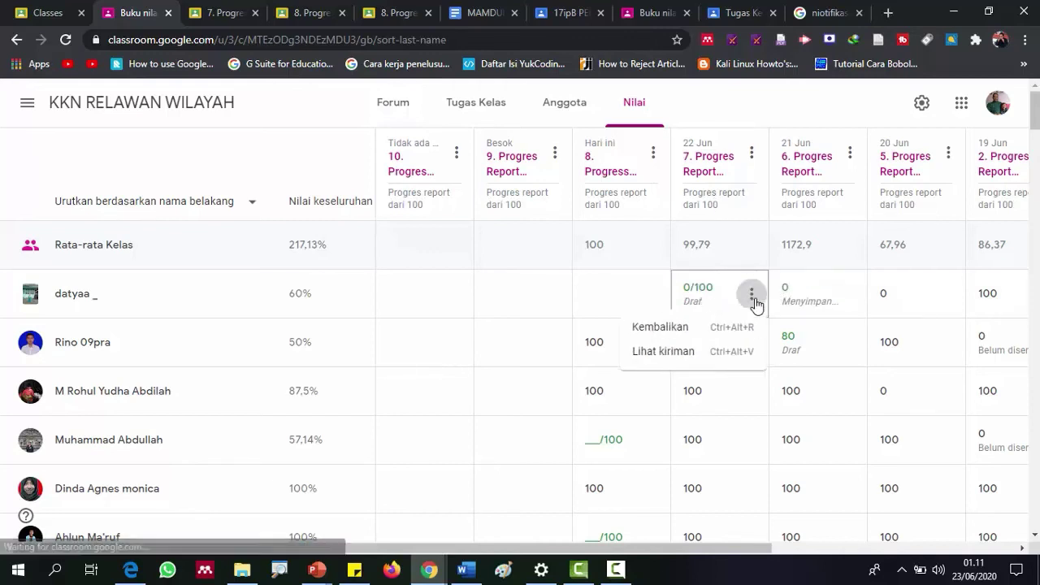
{"action": "left_click", "coordinate": [681, 328]}
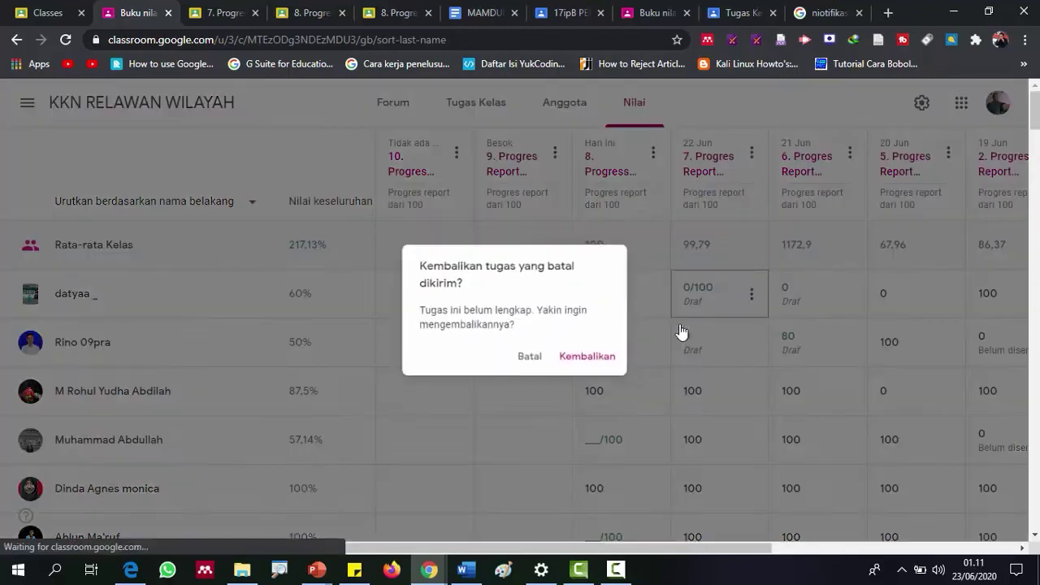
{"action": "left_click", "coordinate": [607, 347]}
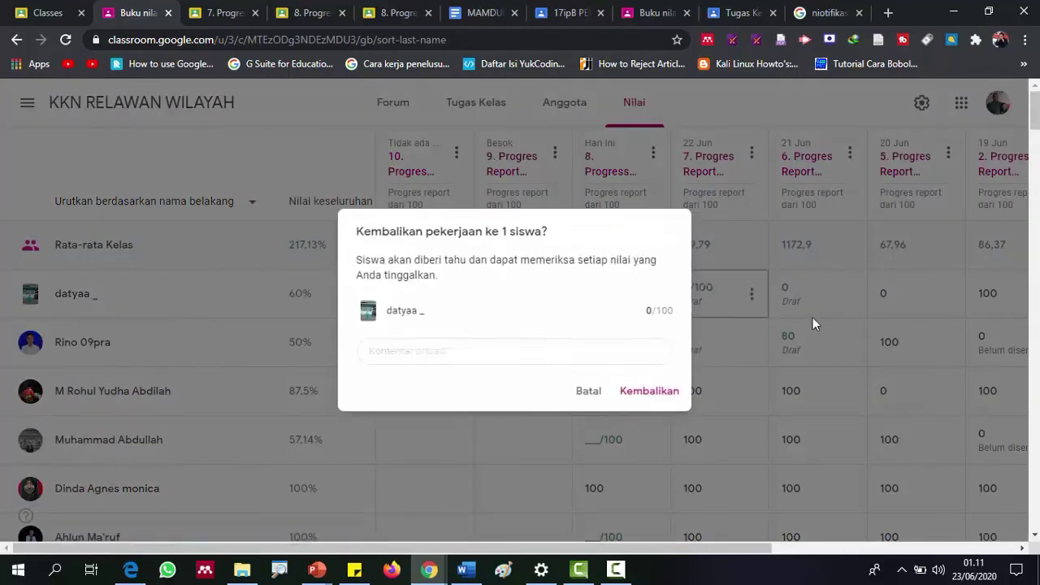
{"action": "left_click", "coordinate": [652, 393]}
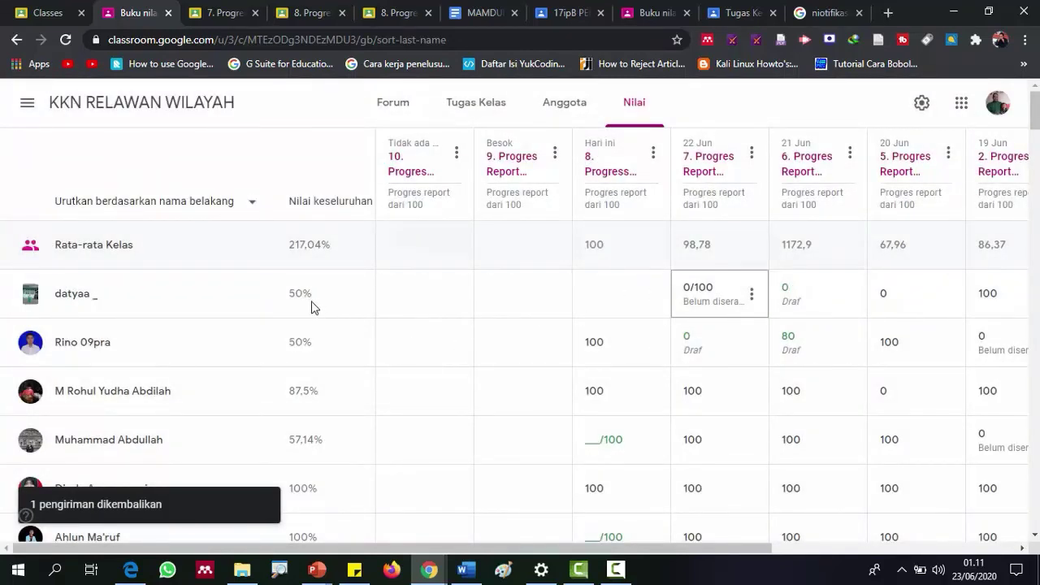
- Return the first listed student's unsubmitted 6. Progres Report with its draft grade of 0
{"action": "left_click", "coordinate": [849, 293]}
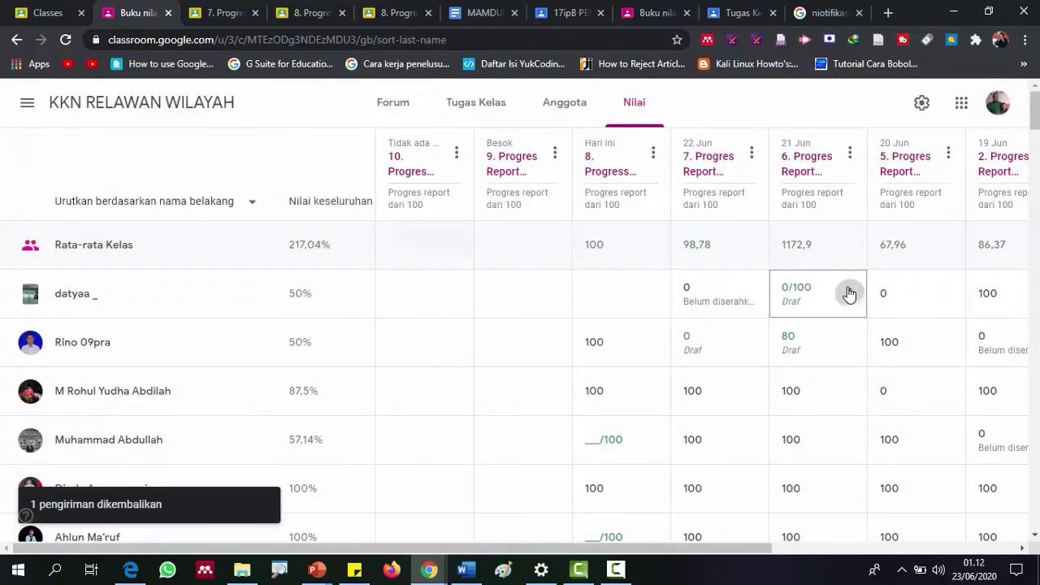
{"action": "left_click", "coordinate": [790, 331]}
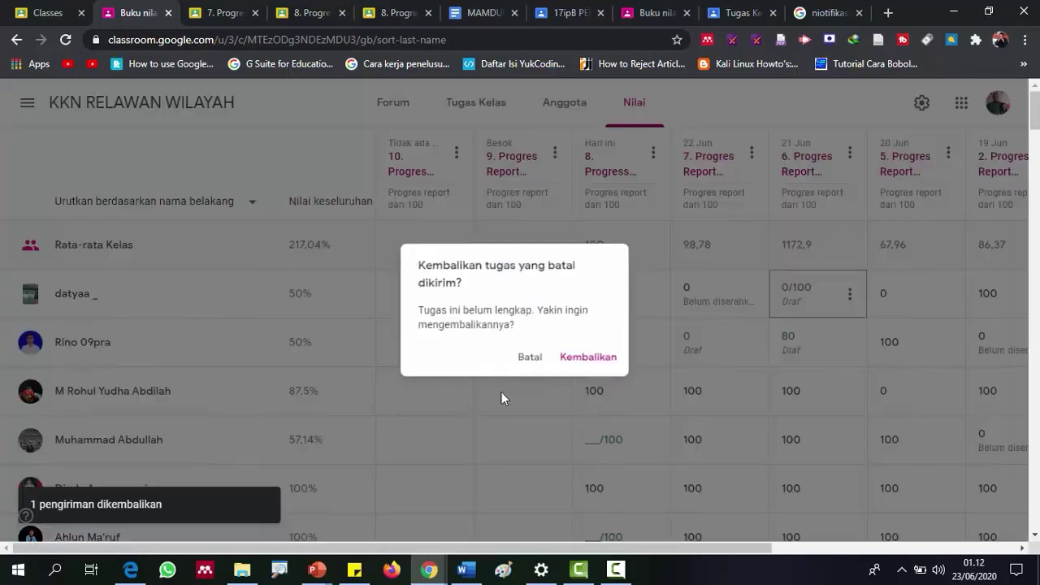
{"action": "left_click", "coordinate": [612, 362]}
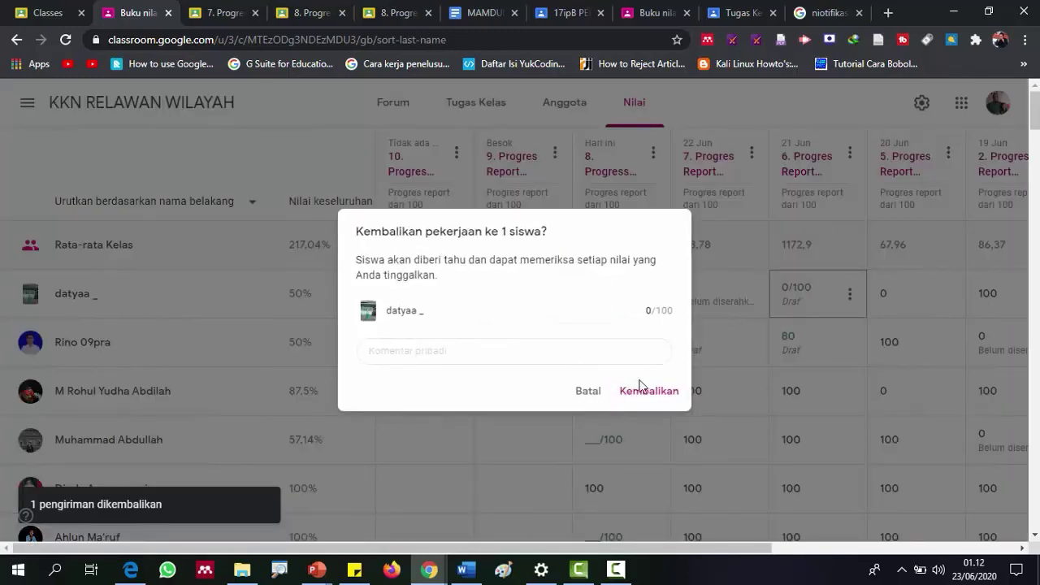
{"action": "left_click", "coordinate": [641, 391]}
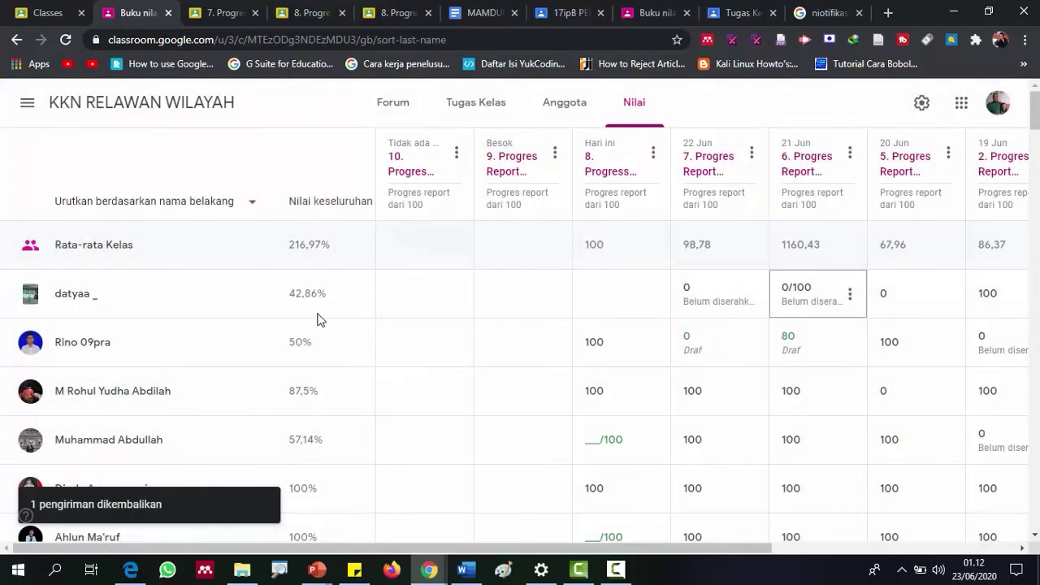
- Clear the first listed student's grade for 5. Progres Report and return the work without a grade
{"action": "left_click_drag", "start_coordinate": [622, 555], "coordinate": [910, 555]}
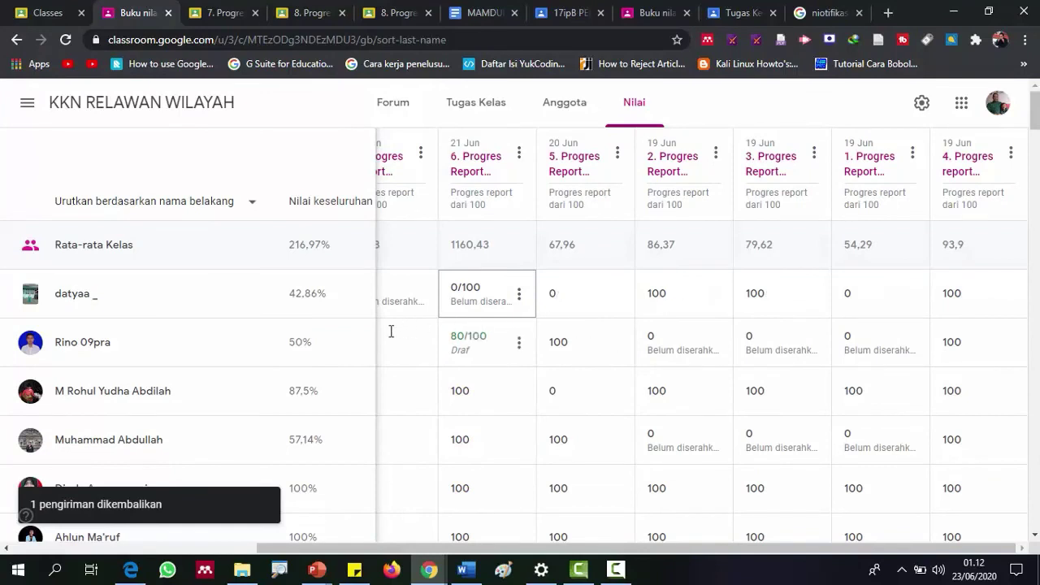
{"action": "left_click", "coordinate": [558, 298]}
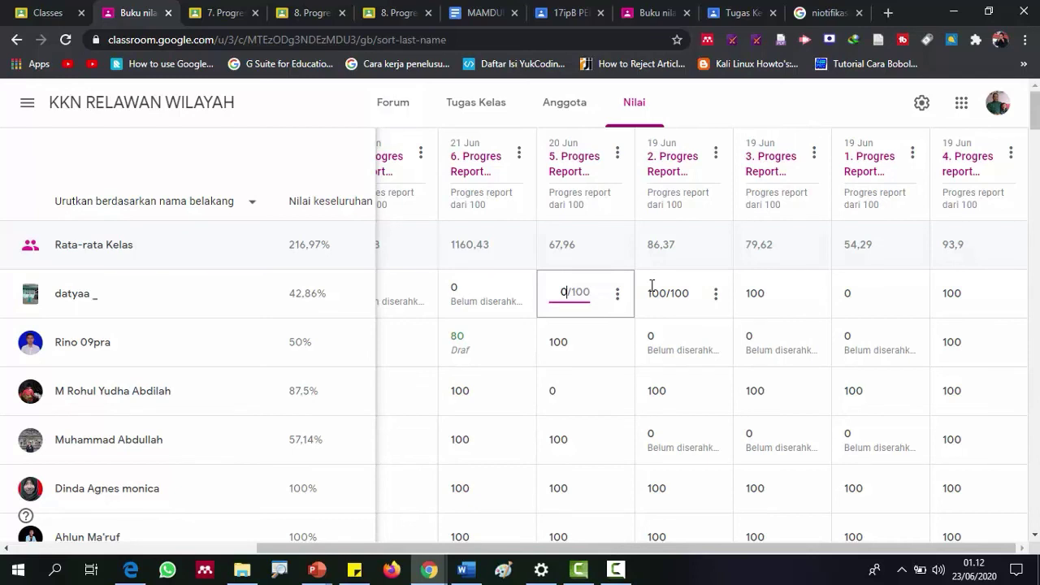
{"action": "left_click", "coordinate": [601, 347]}
{"action": "left_click", "coordinate": [618, 299]}
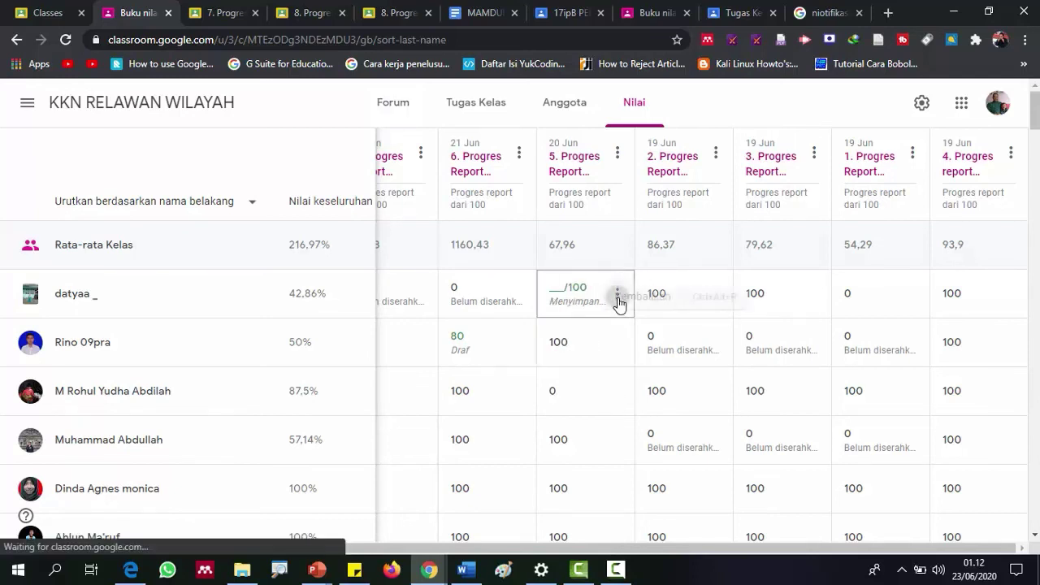
{"action": "left_click", "coordinate": [582, 328]}
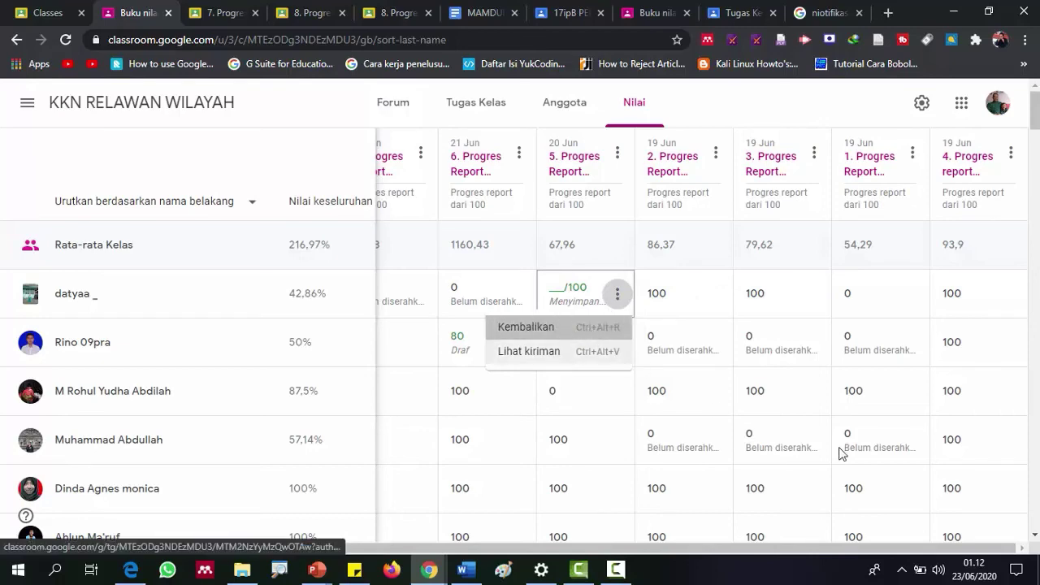
{"action": "left_click", "coordinate": [644, 394]}
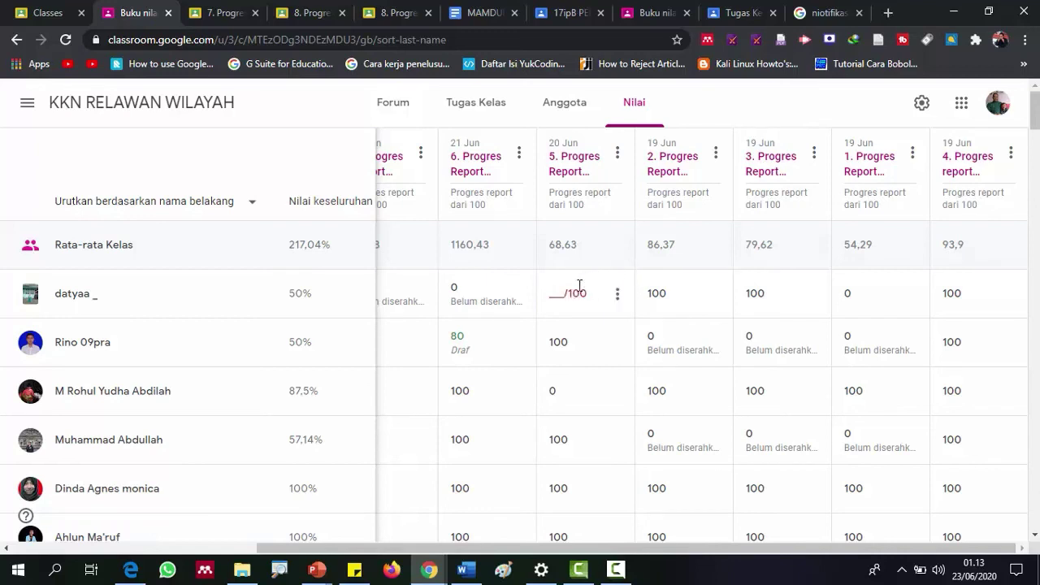
- Set the first listed student's grade for 5. Progres Report to 0 and return the unsubmitted work
{"action": "left_click", "coordinate": [558, 300]}
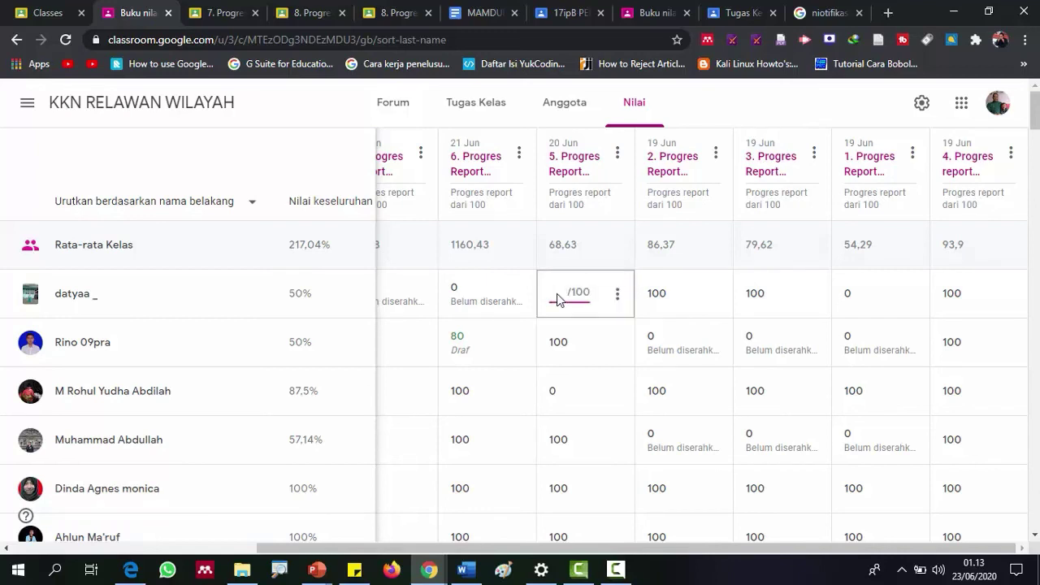
{"action": "left_click", "coordinate": [617, 294]}
{"action": "left_click", "coordinate": [561, 335]}
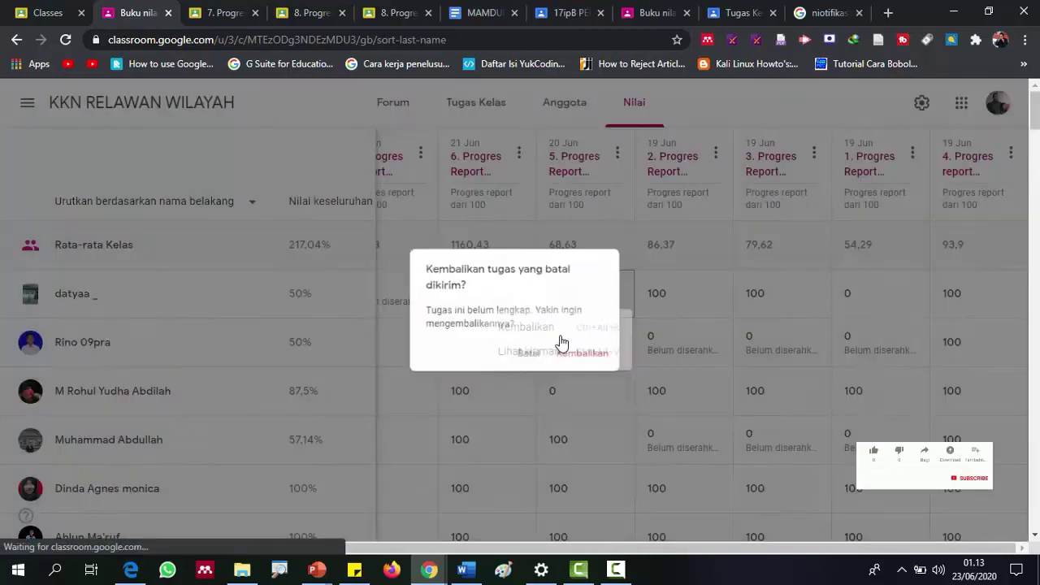
{"action": "left_click", "coordinate": [579, 362]}
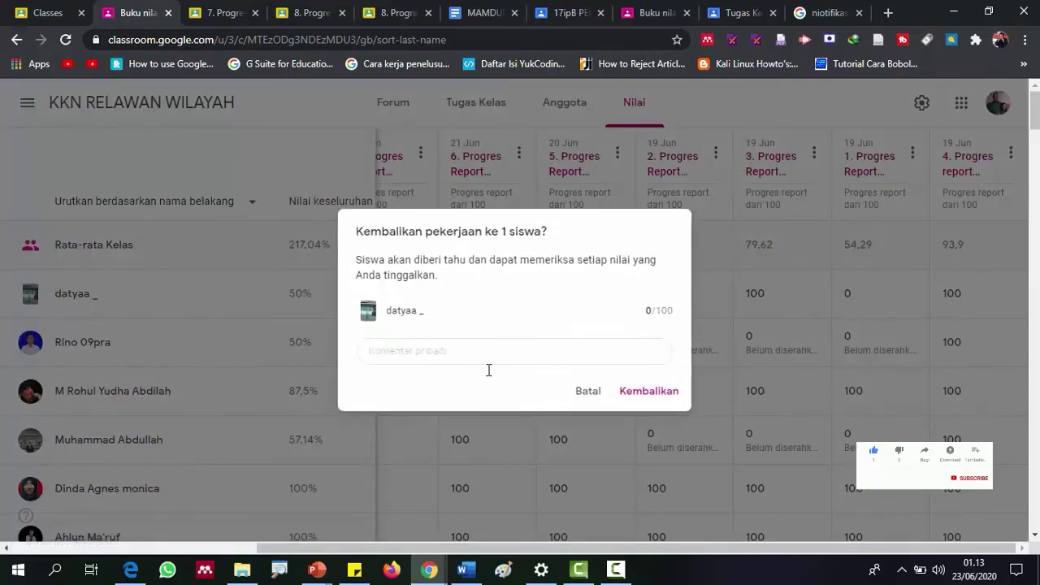
{"action": "left_click", "coordinate": [661, 391]}
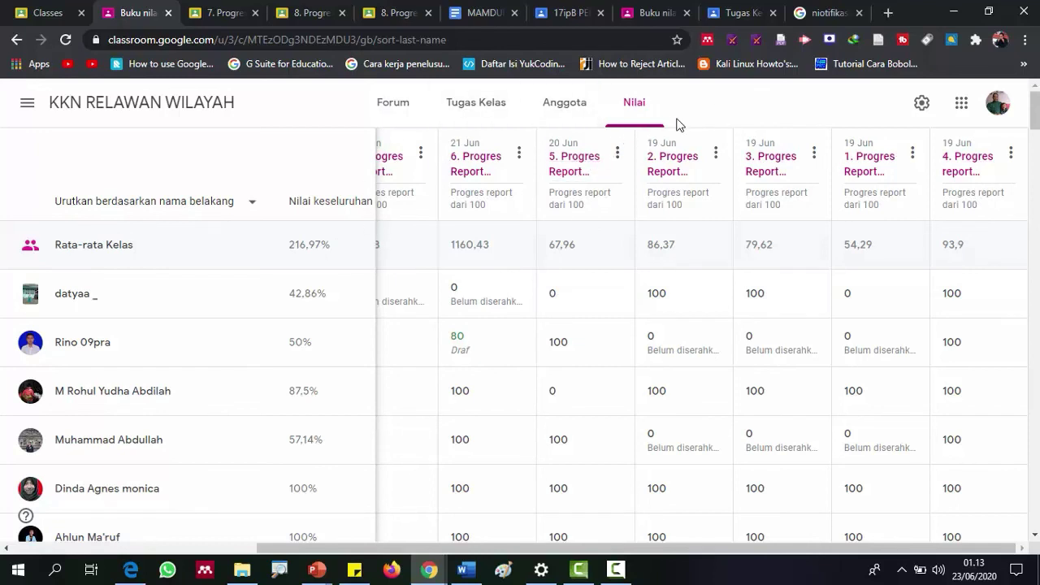
- Look over the class settings and the gradebook's student sorting options
{"action": "left_click", "coordinate": [921, 113]}
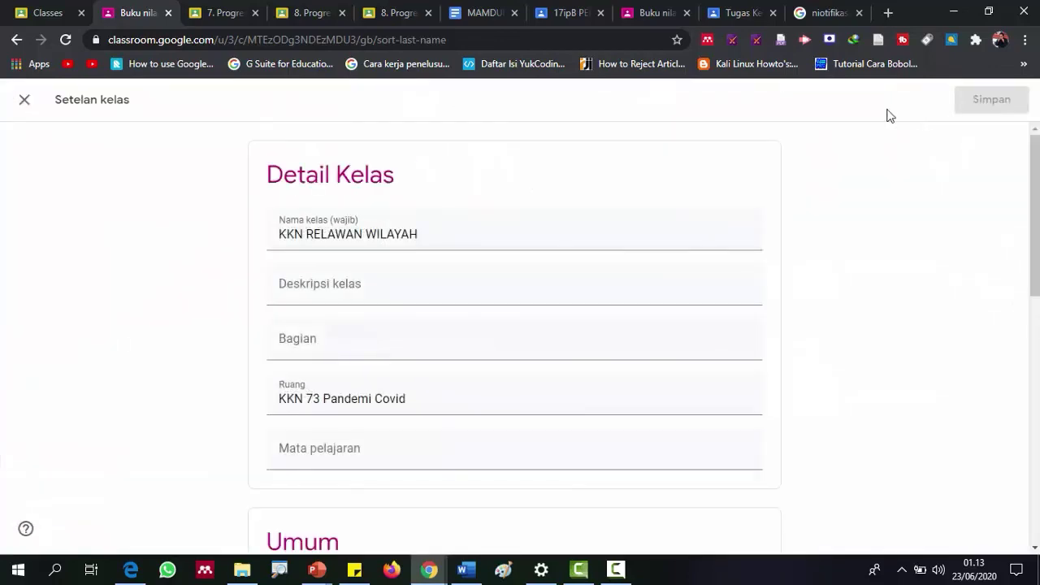
{"action": "left_click", "coordinate": [28, 103]}
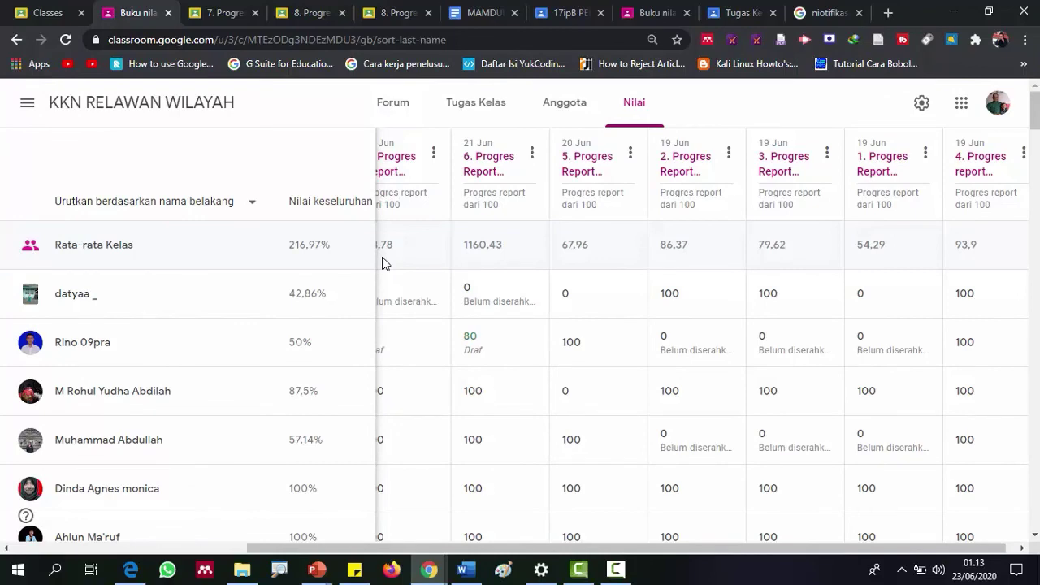
{"action": "key", "text": "ctrl+minus"}
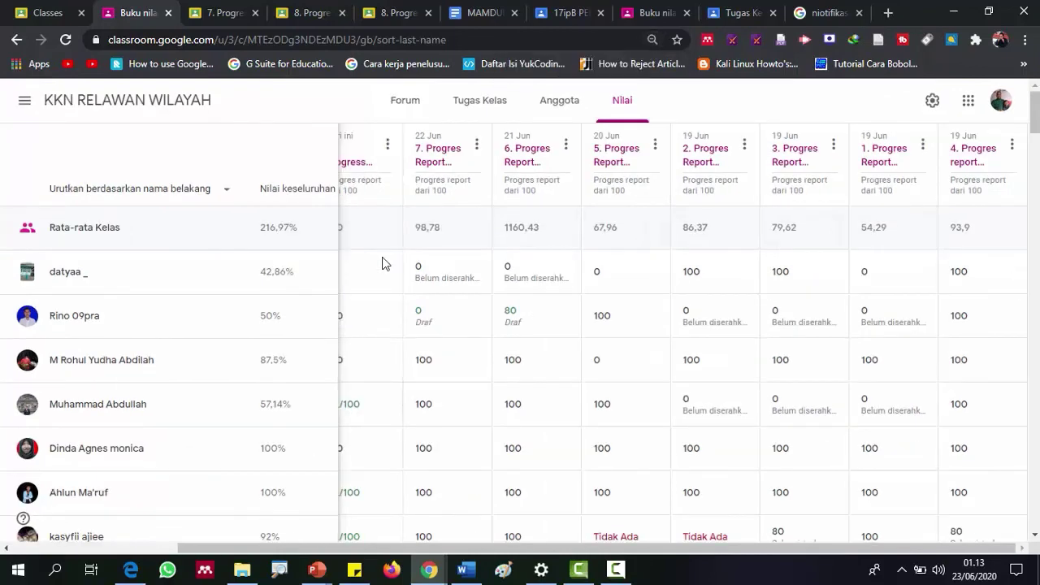
{"action": "key", "text": "ctrl+minus"}
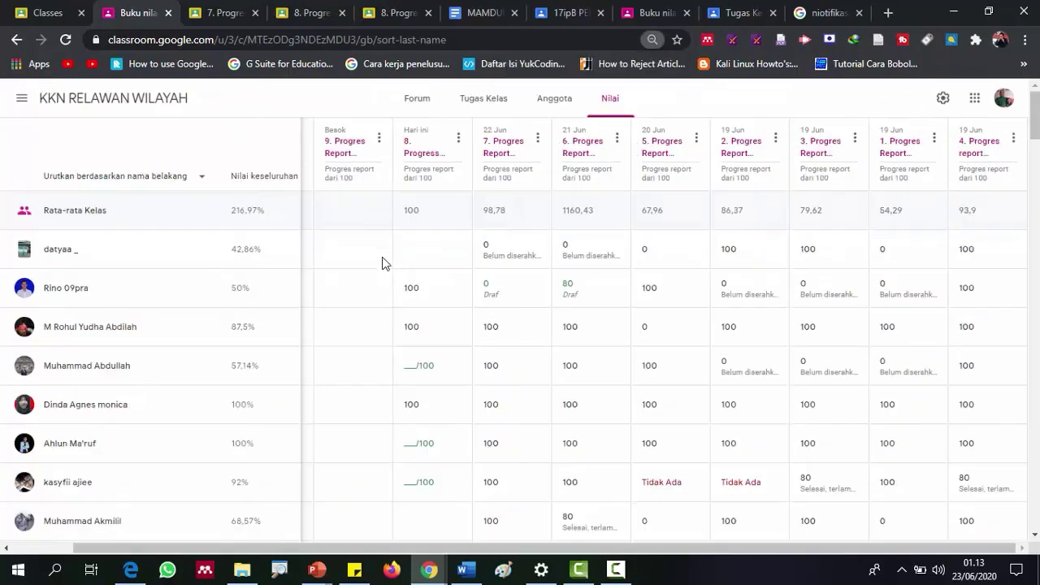
{"action": "left_click", "coordinate": [975, 98]}
{"action": "left_click", "coordinate": [805, 95]}
{"action": "left_click", "coordinate": [203, 180]}
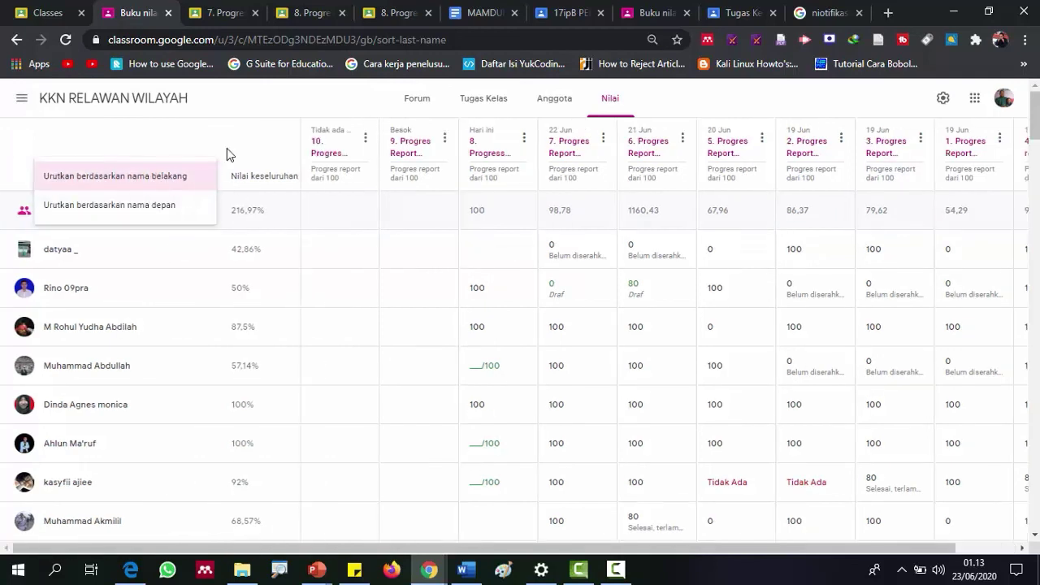
{"action": "left_click", "coordinate": [229, 152]}
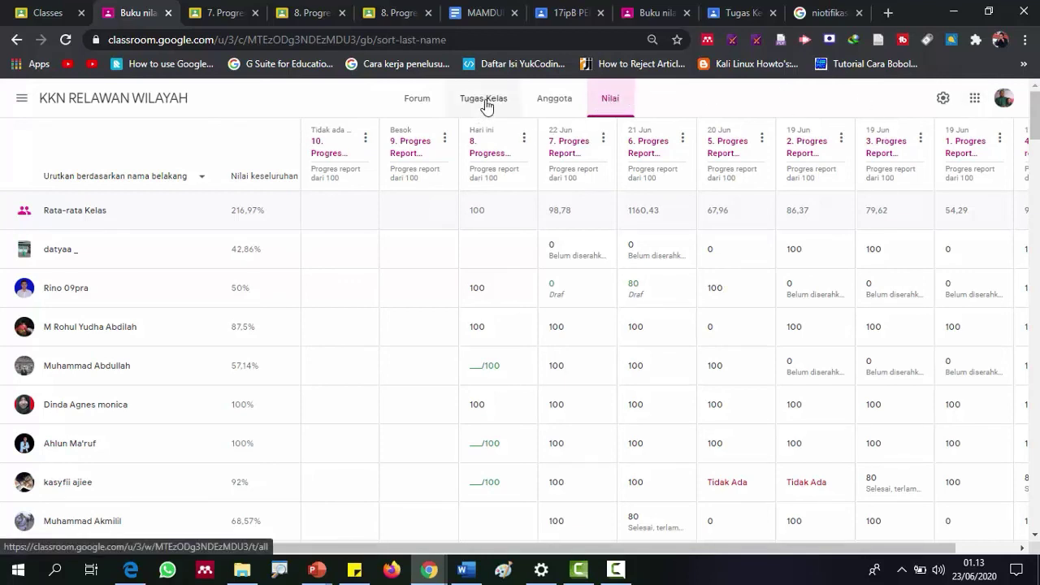
- Review the overall grade calculation and grade categories in the class settings, and return to the gradebook
{"action": "left_click", "coordinate": [940, 98]}
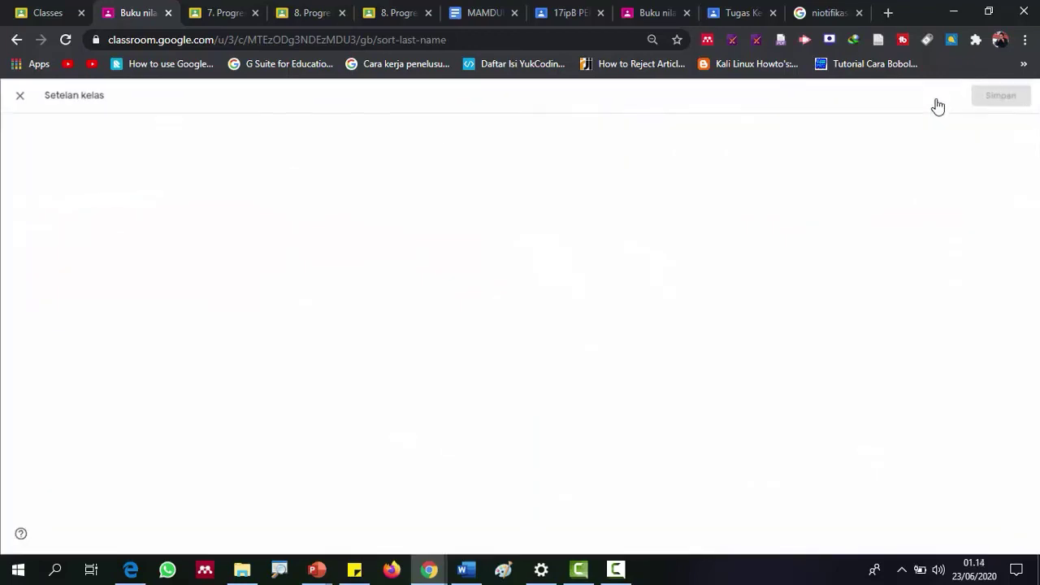
{"action": "scroll", "coordinate": [334, 366], "scroll_direction": "down", "scroll_amount": 5}
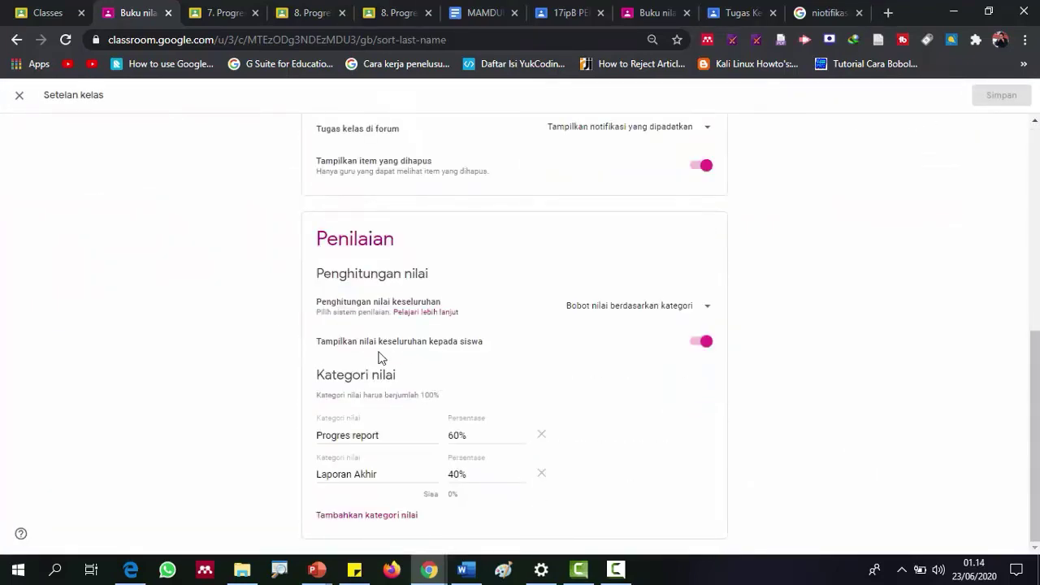
{"action": "left_click", "coordinate": [20, 95]}
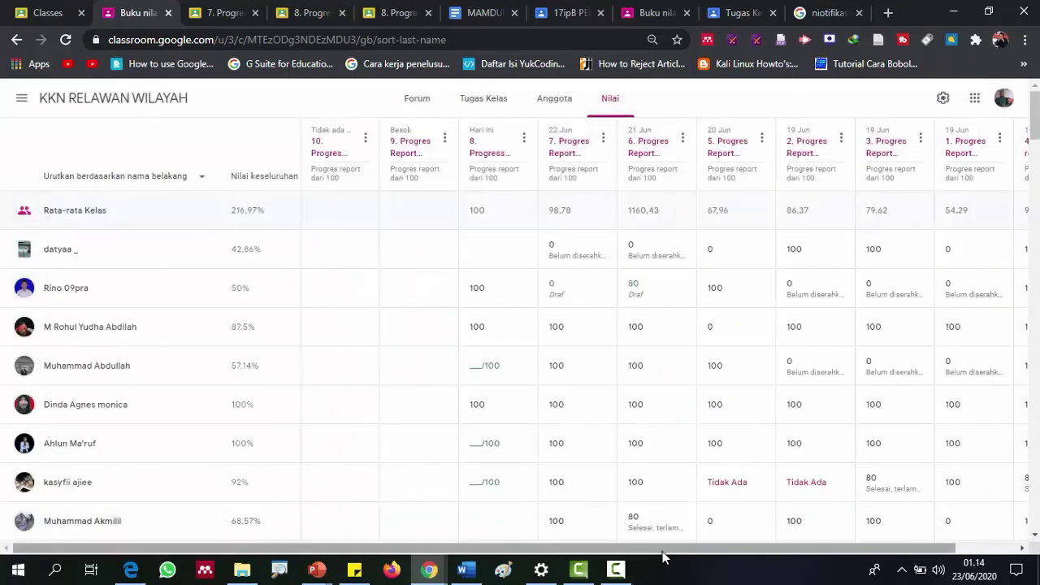
- View the classwork list of progress reports and check the class details in the class settings
{"action": "left_click", "coordinate": [474, 104]}
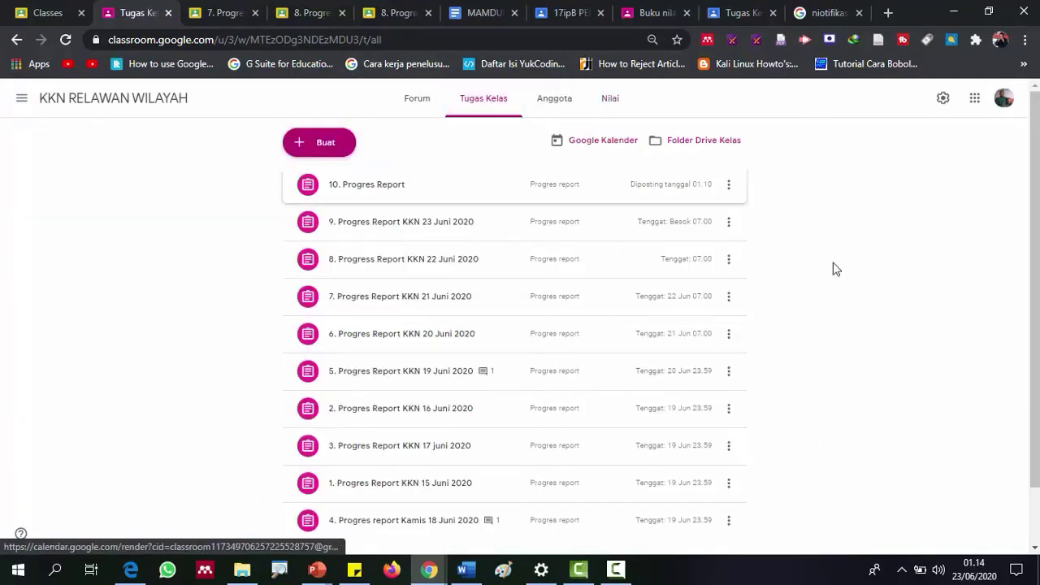
{"action": "left_click", "coordinate": [942, 100]}
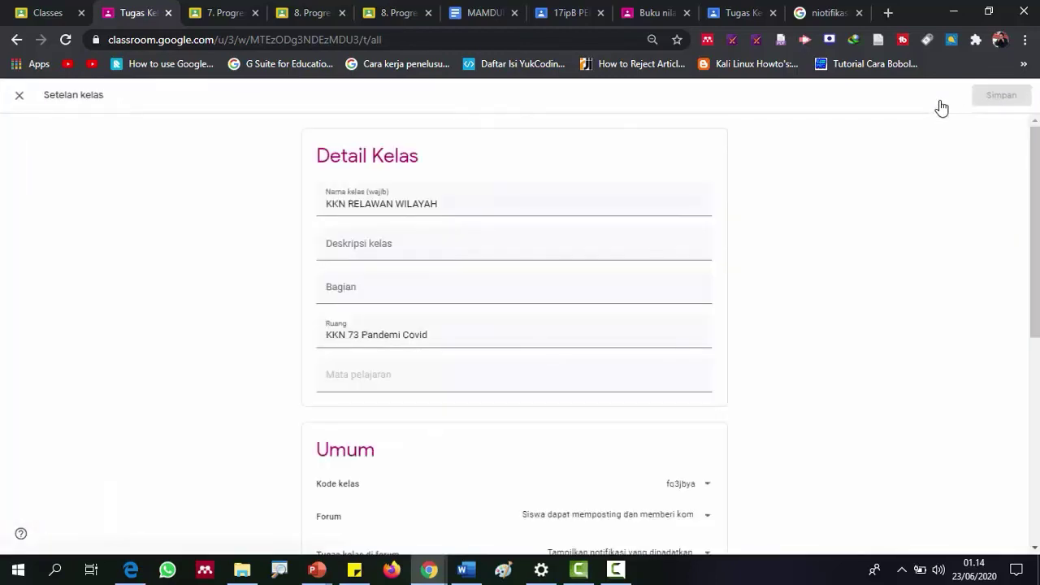
{"action": "left_click", "coordinate": [20, 96]}
{"action": "left_click", "coordinate": [616, 569]}
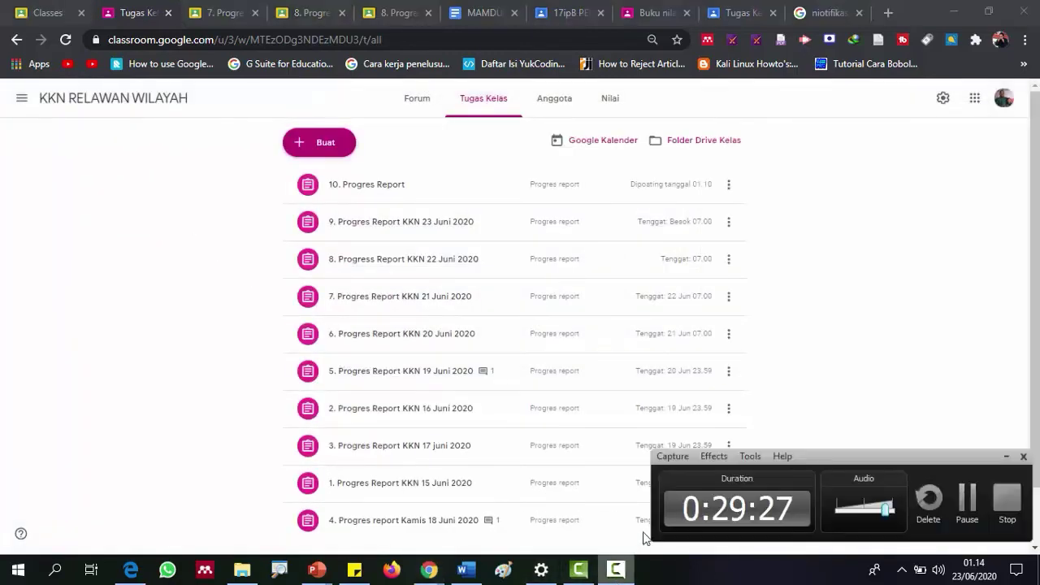
{"action": "left_click", "coordinate": [966, 497]}
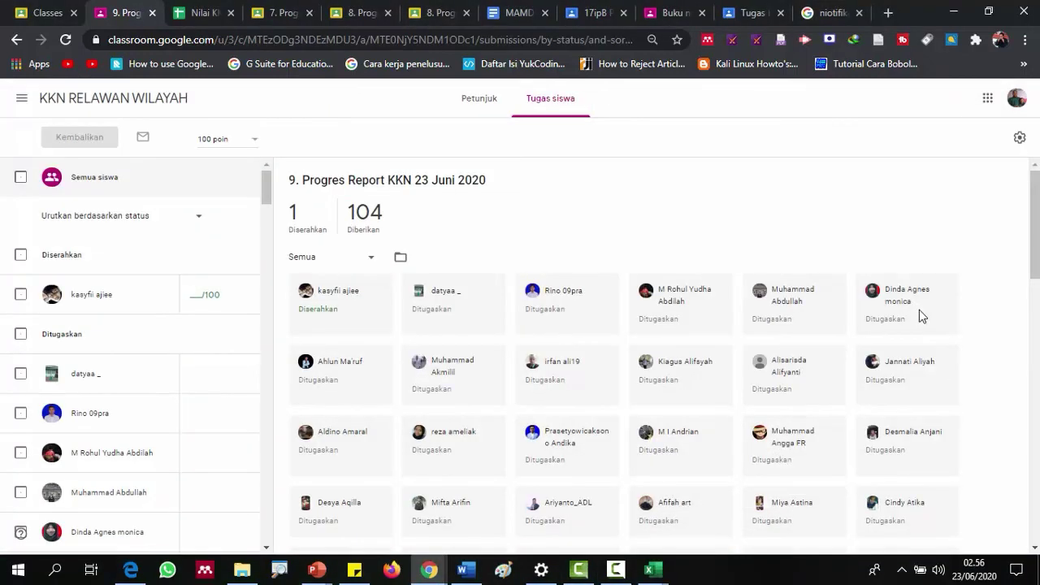
- From 9. Progres Report KKN 23 Juni 2020, copy all grades to Google Sheets and open the Nilai KKN RELAWAN WILAYAH 22-06-2020 spreadsheet
{"action": "left_click", "coordinate": [1019, 140]}
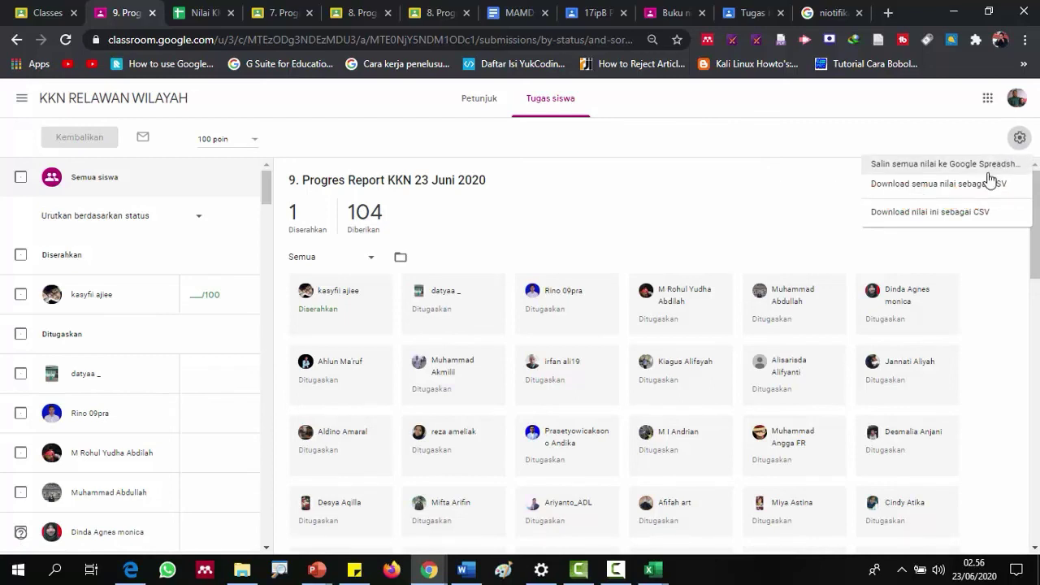
{"action": "left_click", "coordinate": [937, 166]}
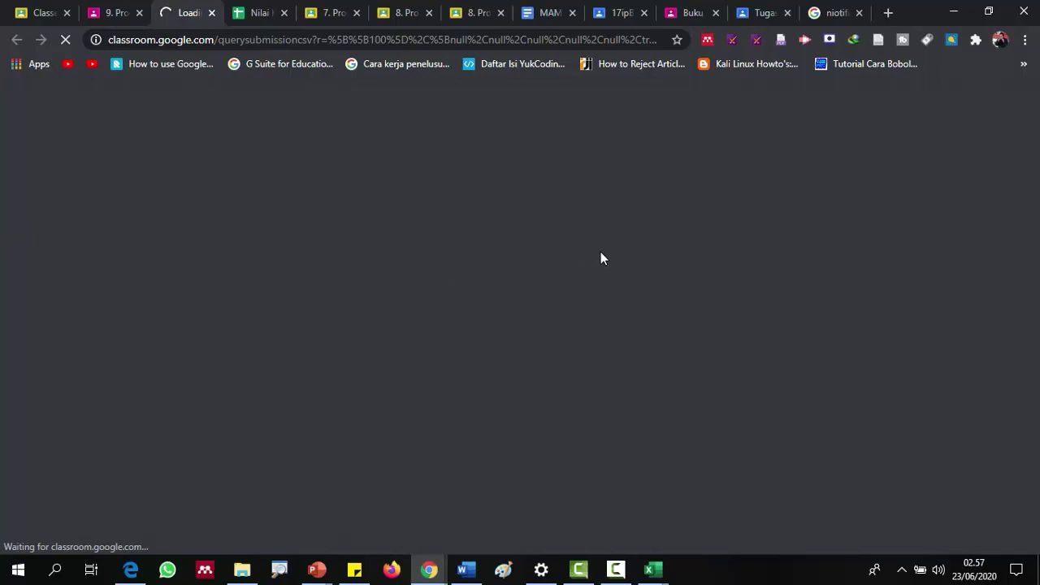
{"action": "left_click", "coordinate": [256, 15]}
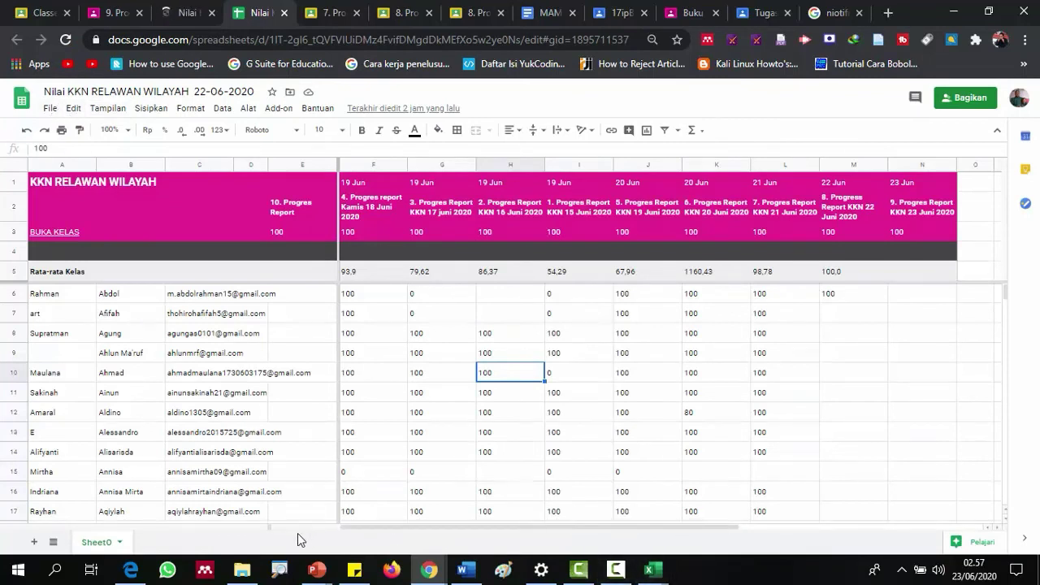
- Examine the grade spreadsheet's student name and e-mail columns and the scores for each progress report
{"action": "left_click_drag", "start_coordinate": [410, 527], "coordinate": [535, 528]}
{"action": "scroll", "coordinate": [81, 460], "scroll_direction": "down", "scroll_amount": 2}
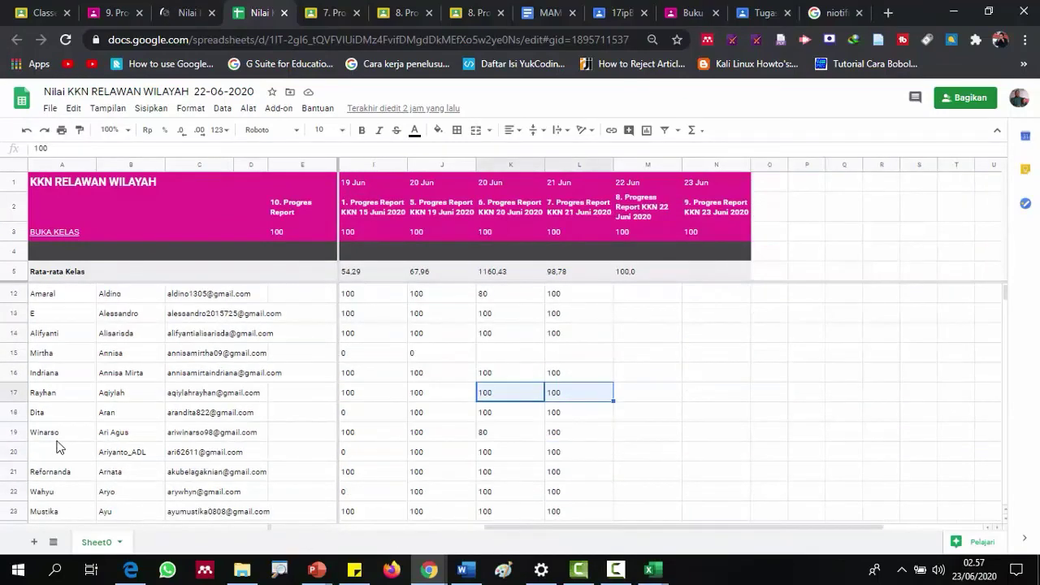
{"action": "scroll", "coordinate": [57, 447], "scroll_direction": "up", "scroll_amount": 2}
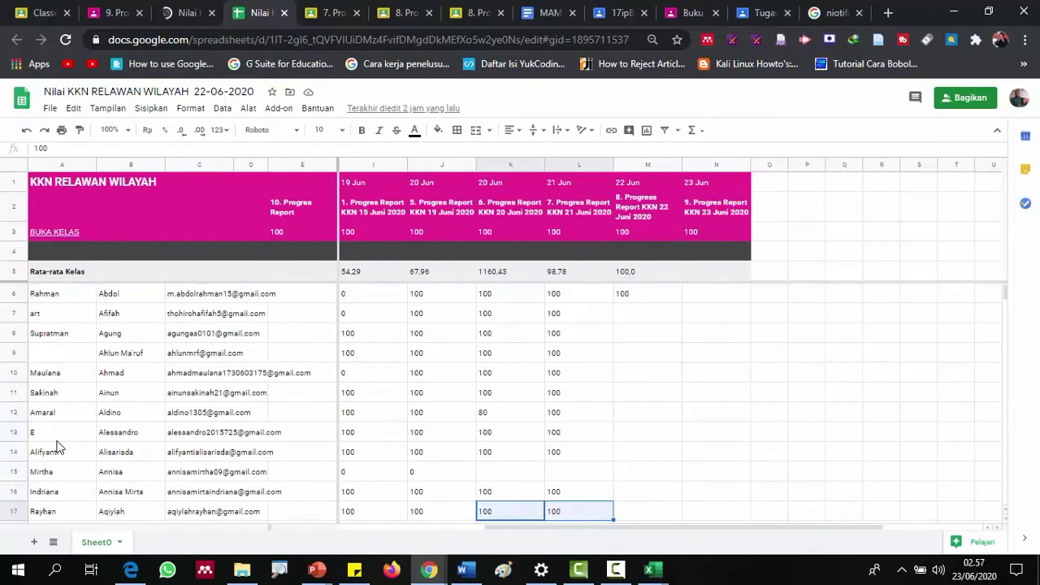
{"action": "left_click", "coordinate": [679, 376]}
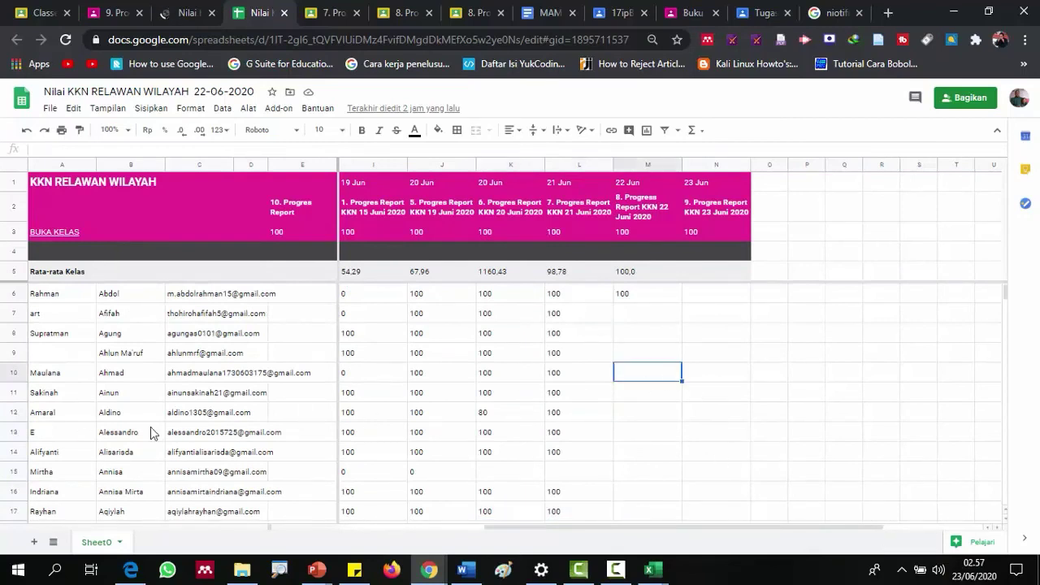
{"action": "left_click", "coordinate": [163, 321]}
{"action": "left_click", "coordinate": [74, 296]}
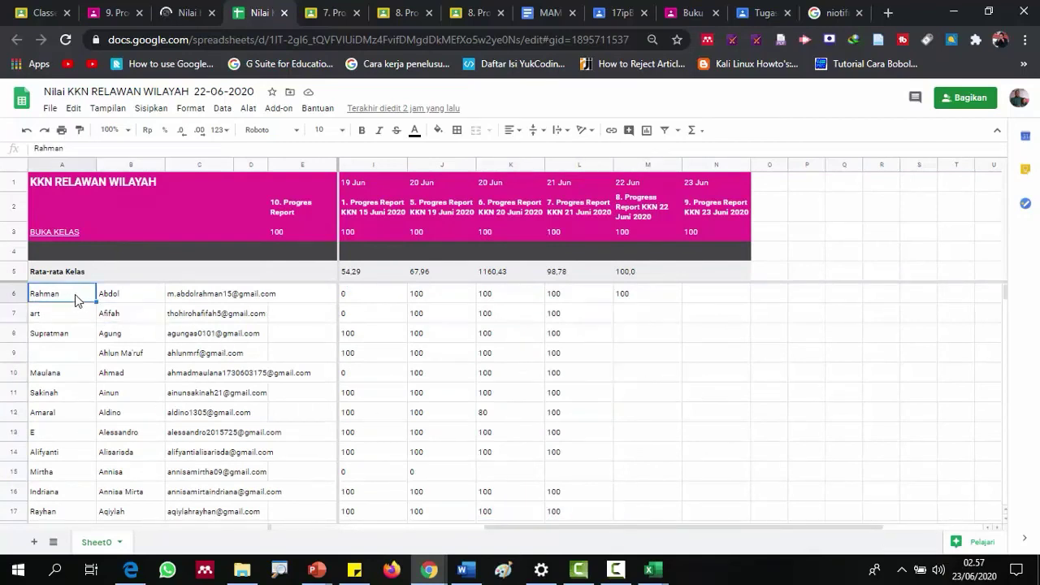
{"action": "left_click", "coordinate": [126, 295]}
{"action": "left_click", "coordinate": [228, 299]}
{"action": "left_click", "coordinate": [295, 307]}
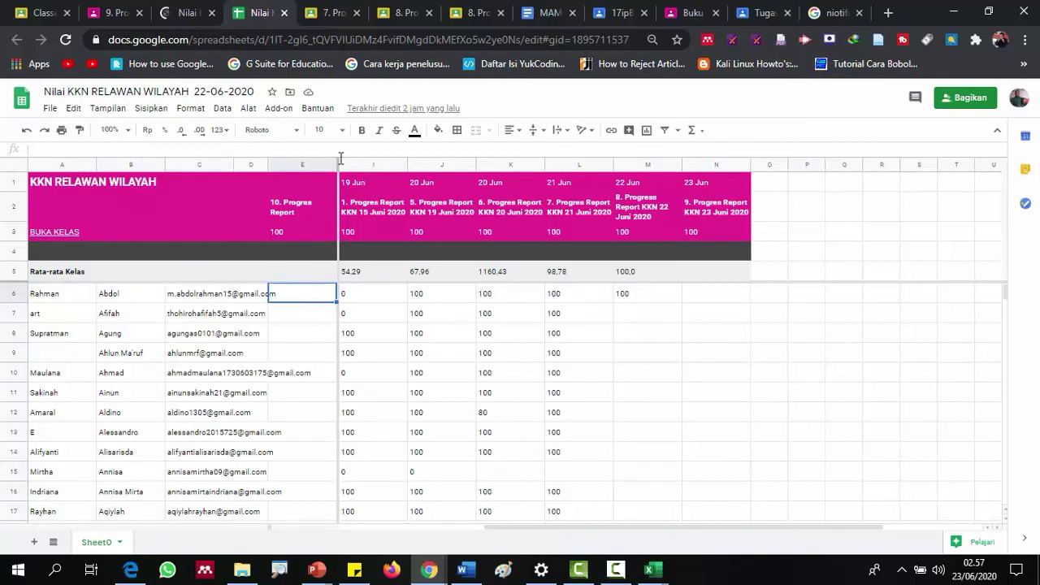
{"action": "left_click", "coordinate": [52, 300]}
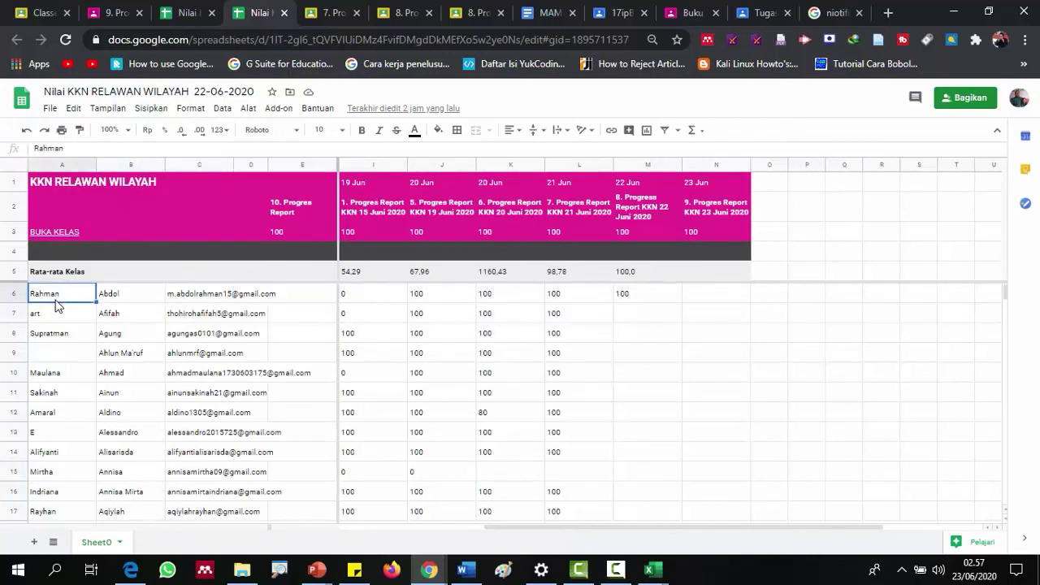
{"action": "left_click", "coordinate": [119, 303]}
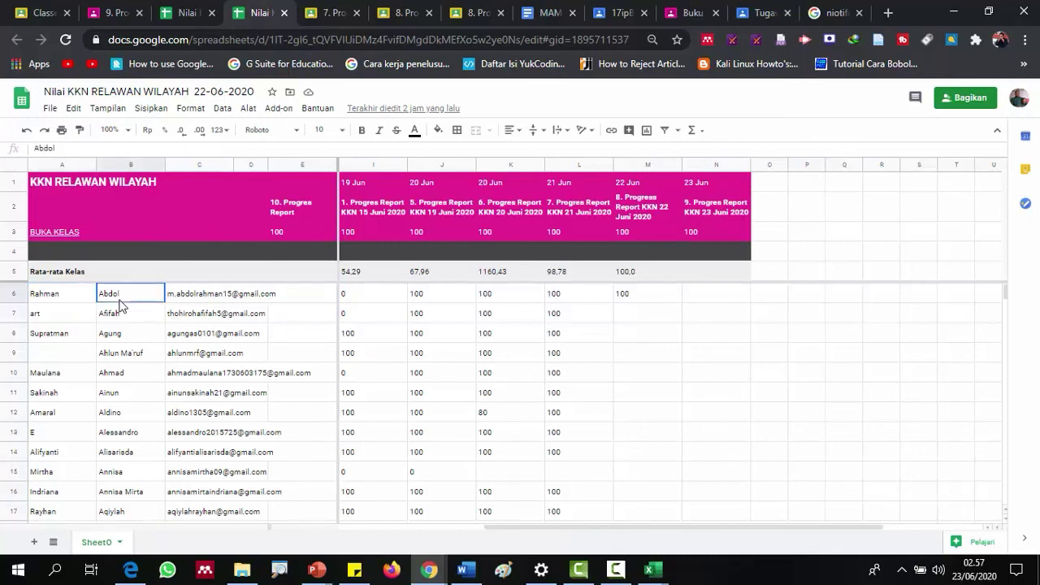
{"action": "left_click", "coordinate": [174, 298]}
{"action": "left_click", "coordinate": [315, 298]}
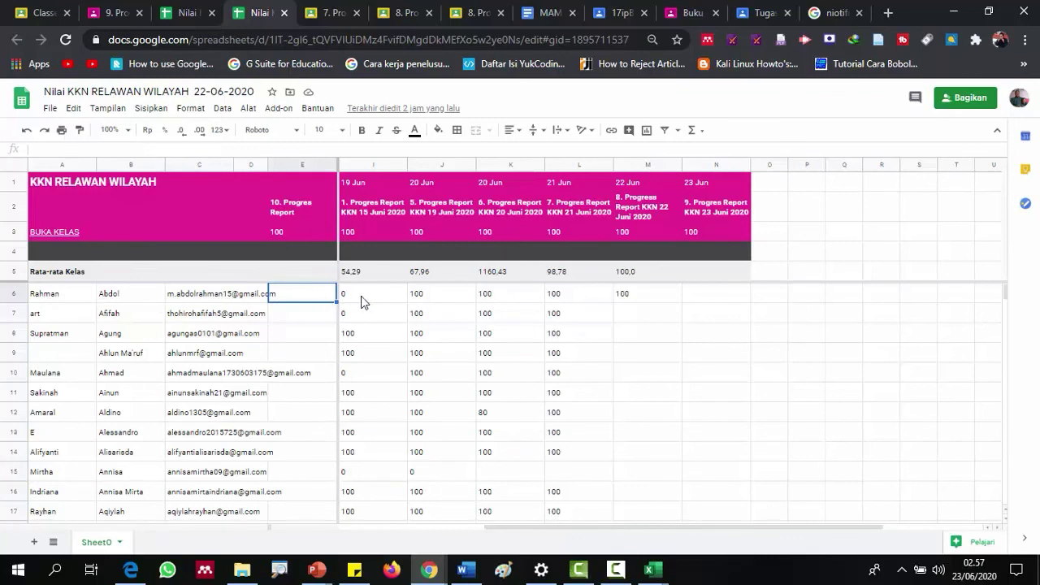
{"action": "left_click", "coordinate": [362, 300]}
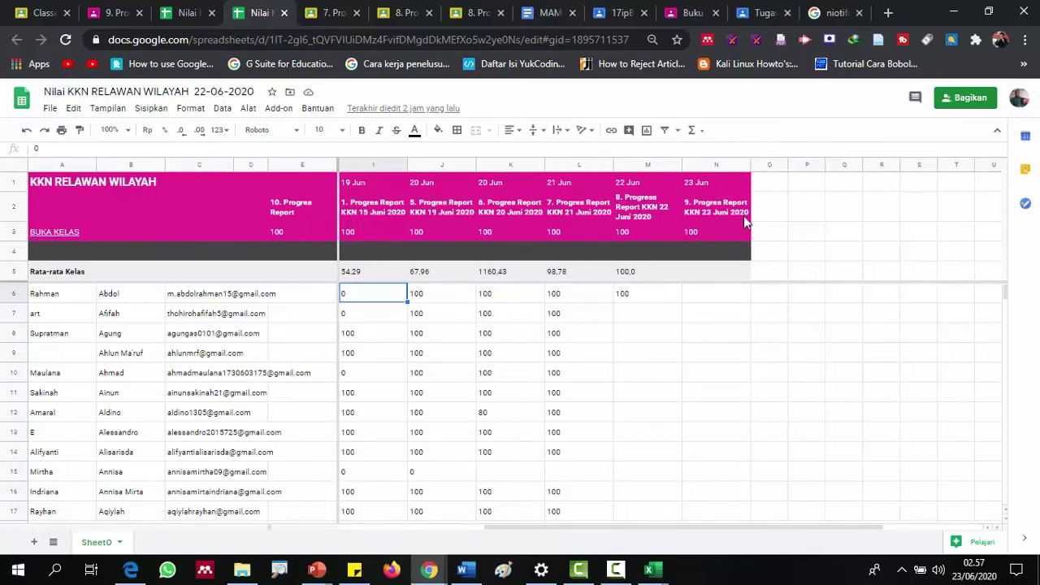
- Check the grade spreadsheet's download options, and switch to Excel to view Nilai KKN RELAWAN WILAYAH 22-06-2020.xlsx
{"action": "left_click", "coordinate": [52, 109]}
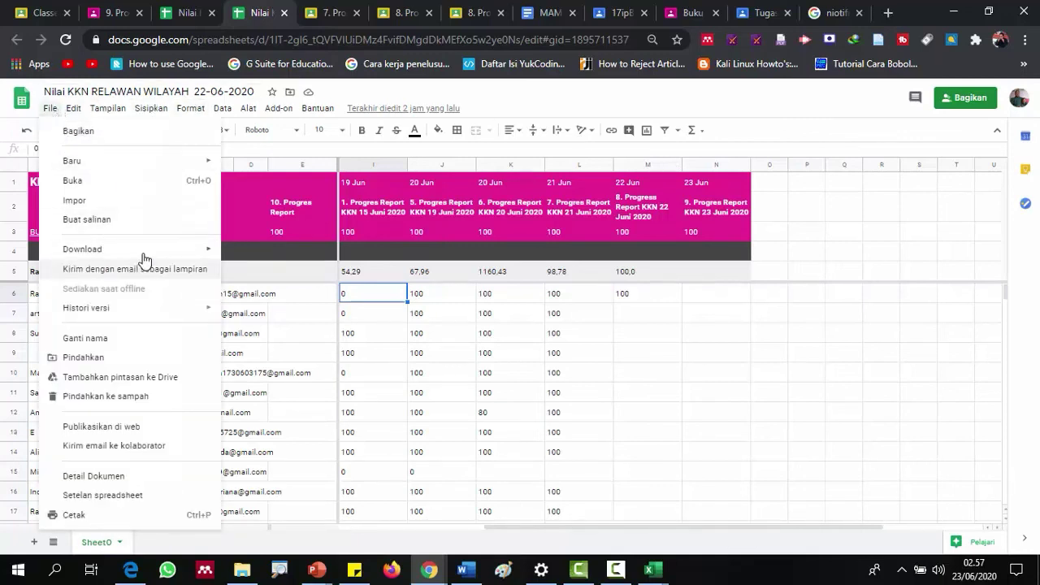
{"action": "mouse_move", "coordinate": [143, 252]}
{"action": "left_click", "coordinate": [306, 253]}
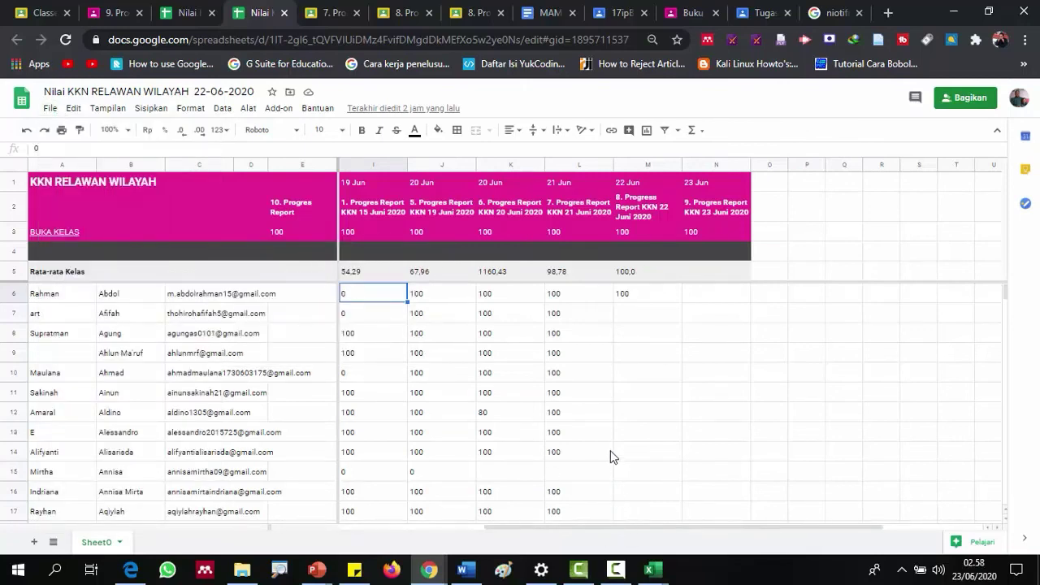
{"action": "mouse_move", "coordinate": [662, 575]}
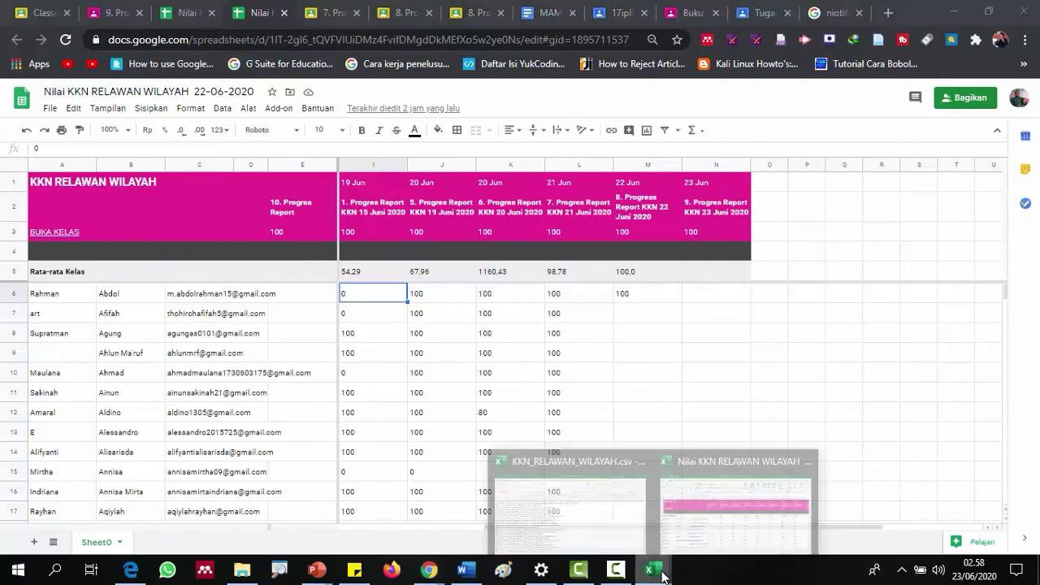
{"action": "left_click", "coordinate": [687, 459]}
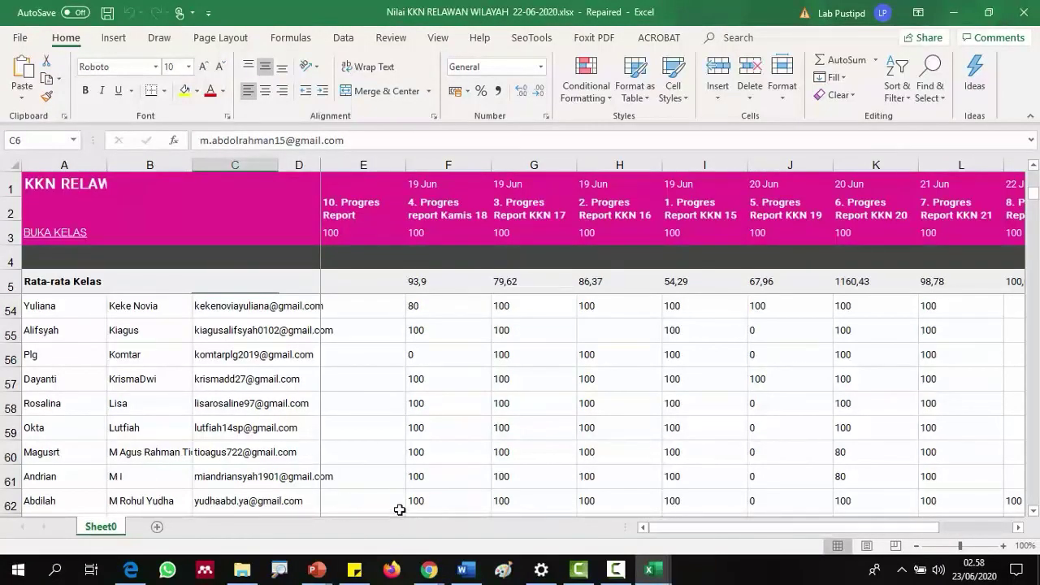
- Minimise the screen recorder window and switch back to the Nilai KKN RELAWAN WILAYAH 22-06-2020 spreadsheet in Chrome
{"action": "left_click", "coordinate": [616, 570]}
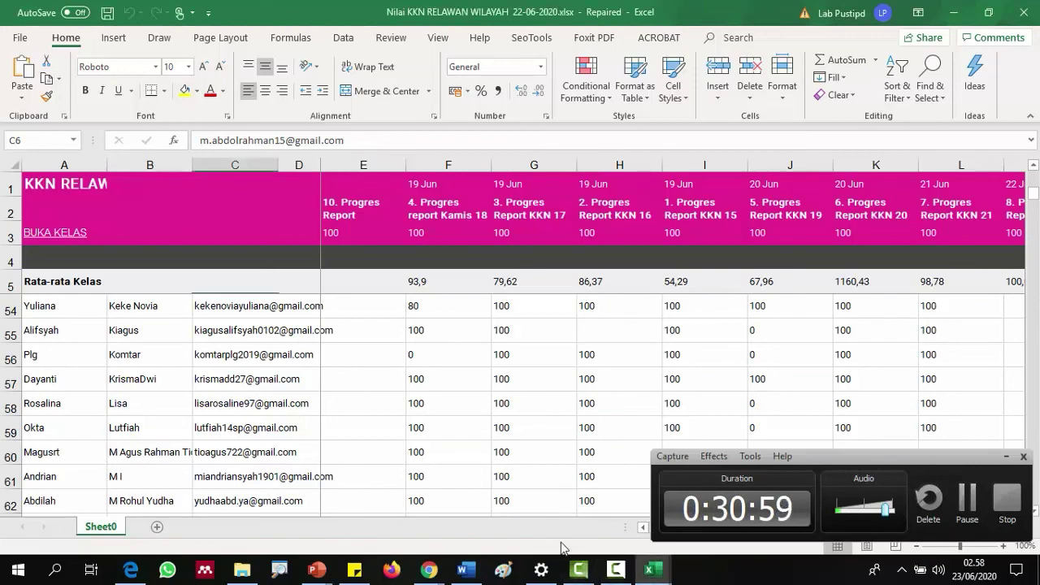
{"action": "left_click", "coordinate": [1005, 457]}
{"action": "mouse_move", "coordinate": [432, 577]}
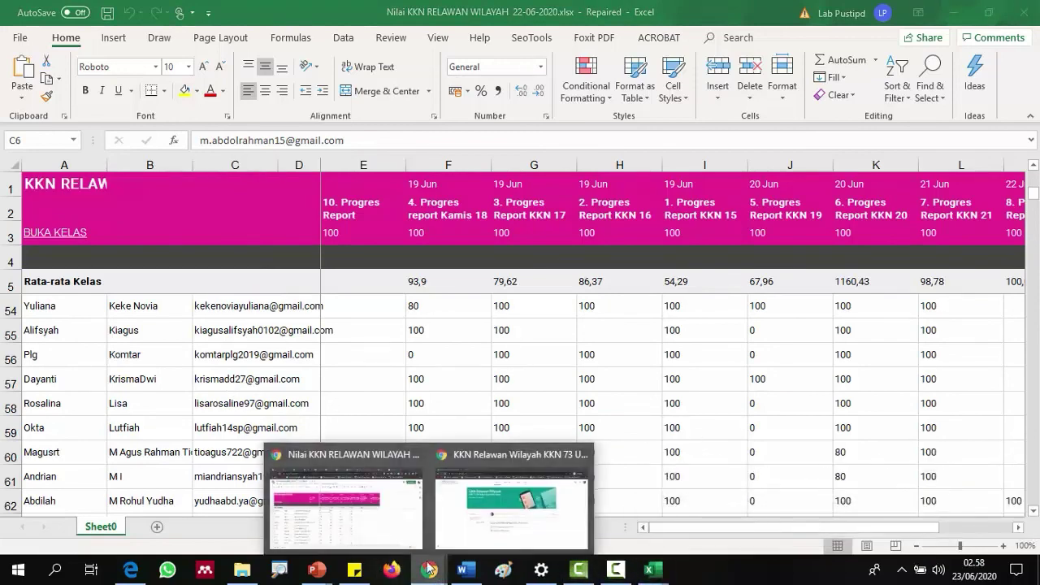
{"action": "left_click", "coordinate": [378, 515]}
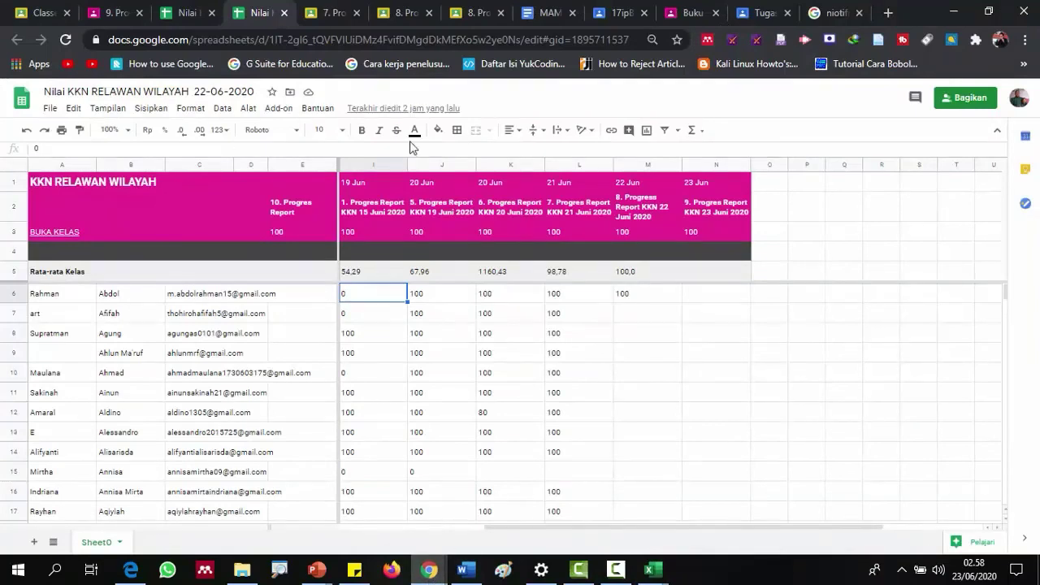
{"action": "left_click", "coordinate": [333, 18]}
{"action": "left_click", "coordinate": [252, 14]}
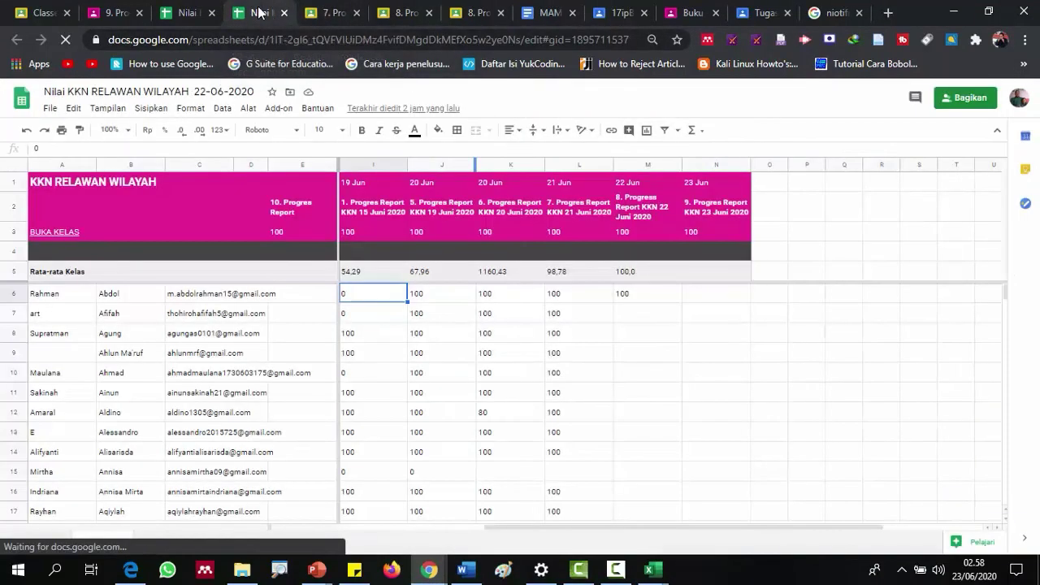